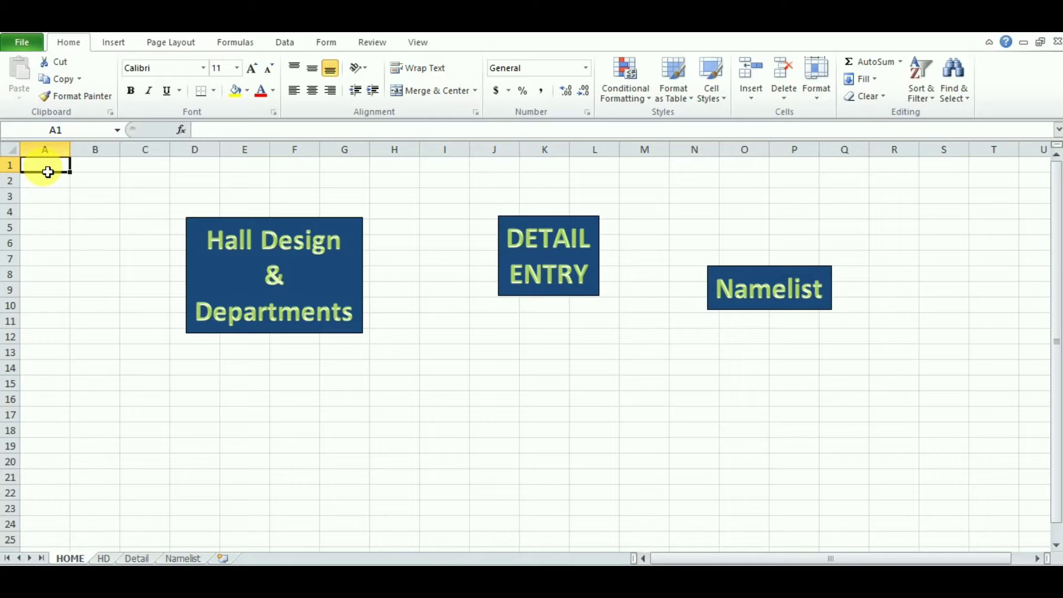
Step: Select every cell on the HOME sheet and bring up the Format Cells dialog (Ctrl+1)
{"action": "key", "text": "ctrl+a"}
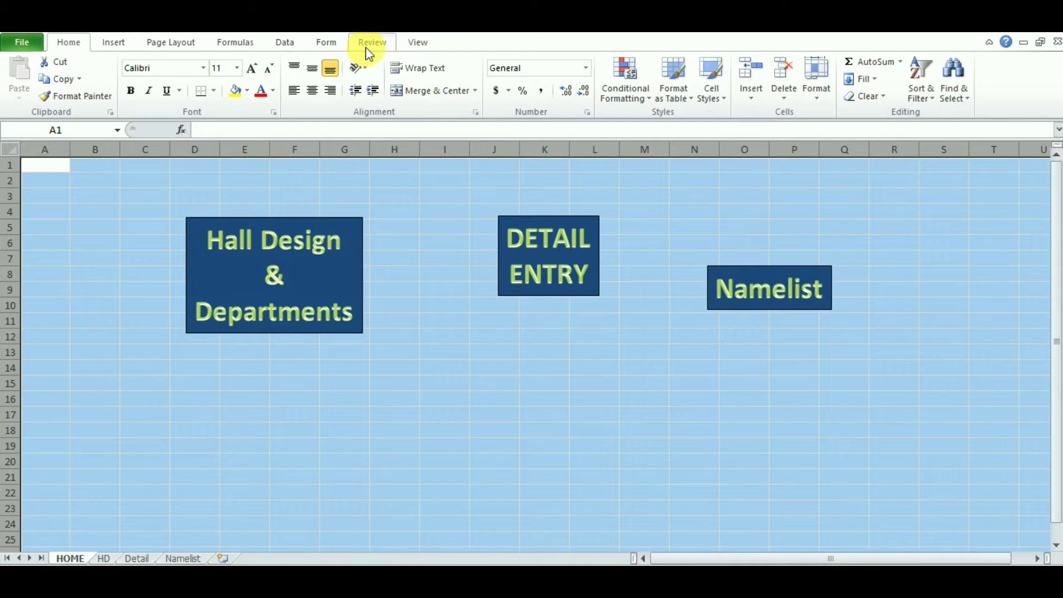
{"action": "left_click", "coordinate": [811, 101]}
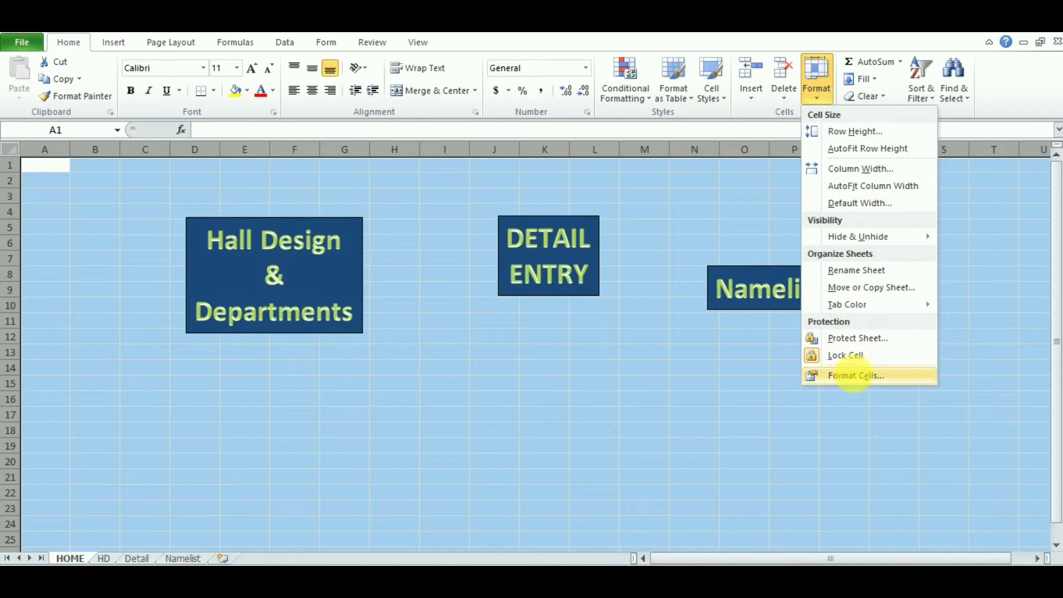
{"action": "left_click", "coordinate": [853, 374]}
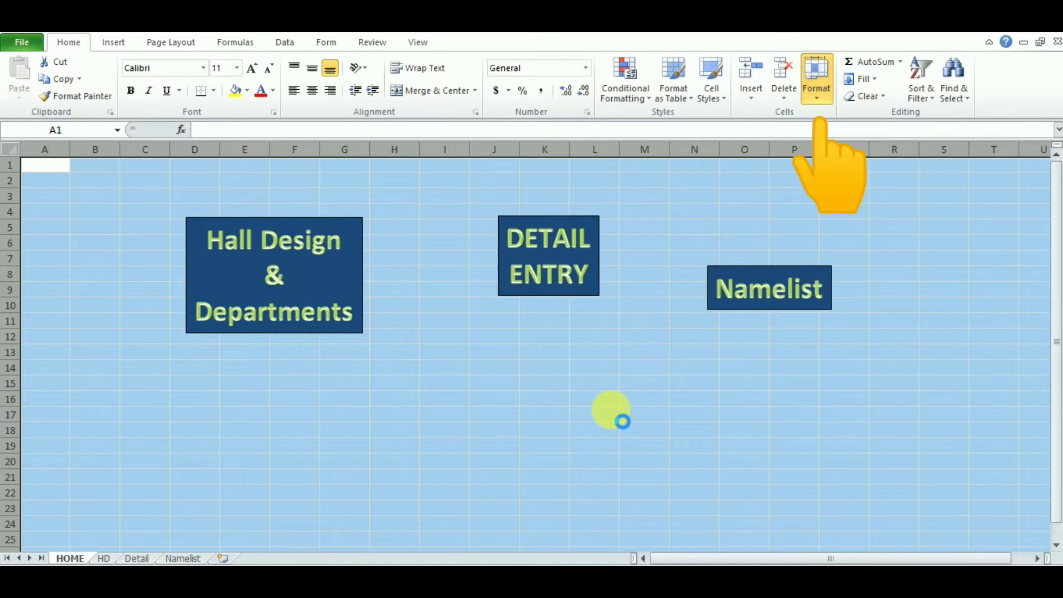
{"action": "key", "text": "ctrl+1"}
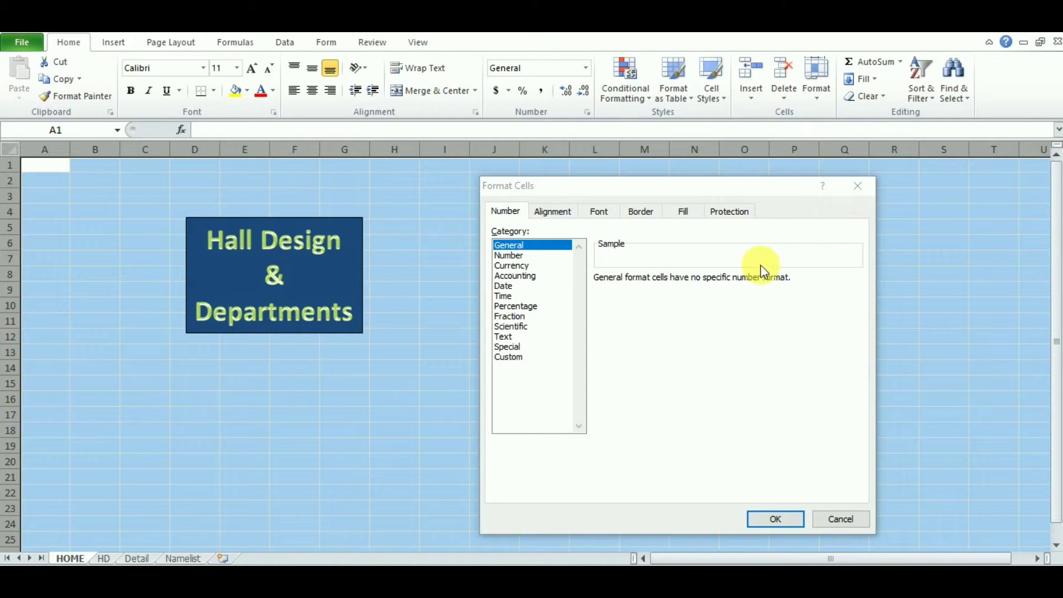
Step: Set up a Fill Effects gradient with light green as Color 1 and green as Color 2
{"action": "left_click", "coordinate": [681, 213]}
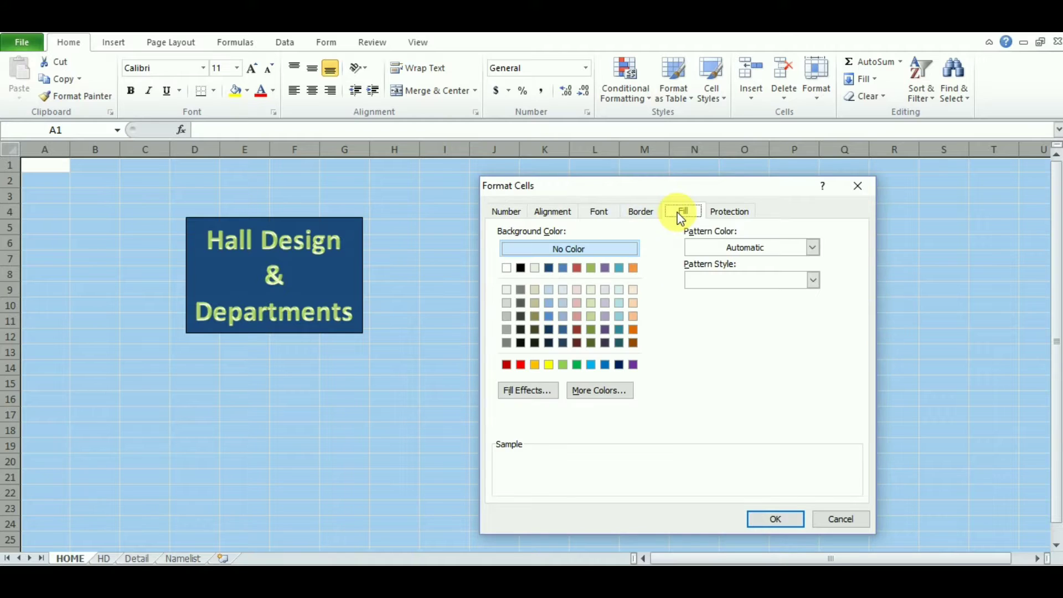
{"action": "left_click", "coordinate": [537, 394]}
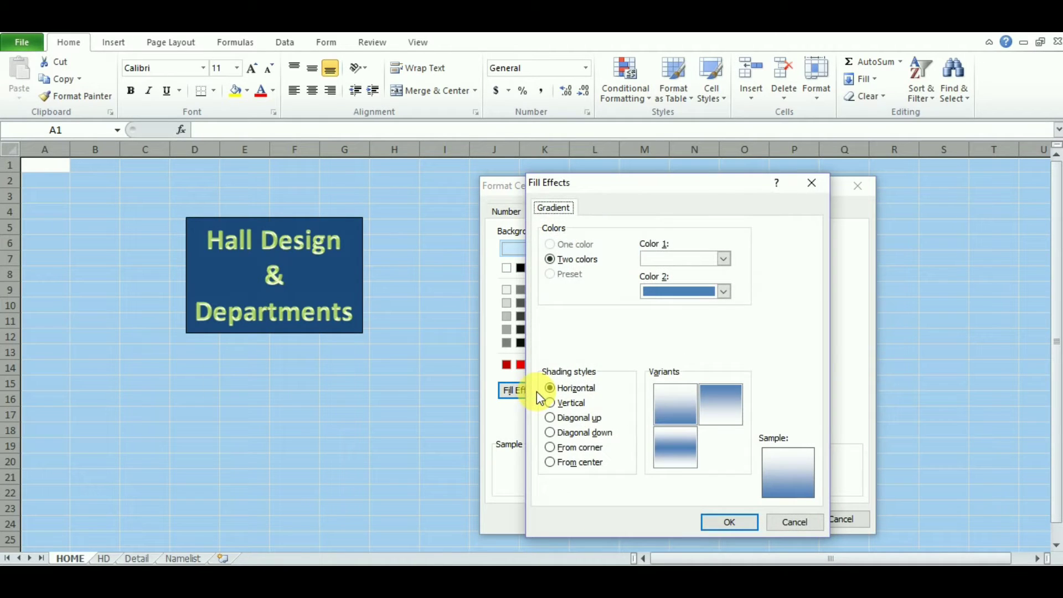
{"action": "left_click", "coordinate": [721, 260]}
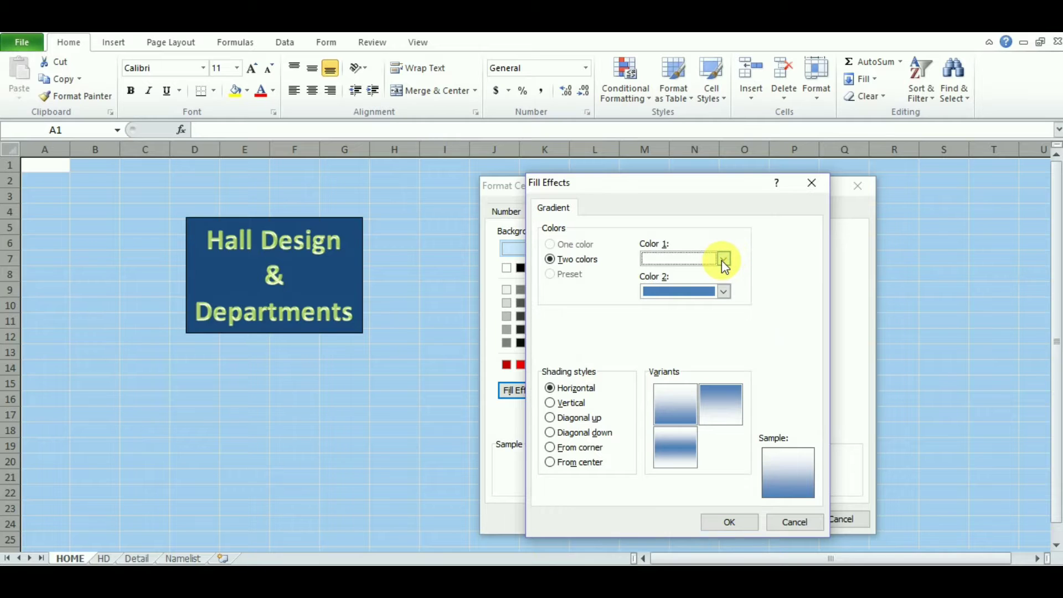
{"action": "left_click", "coordinate": [606, 332]}
{"action": "left_click", "coordinate": [718, 294]}
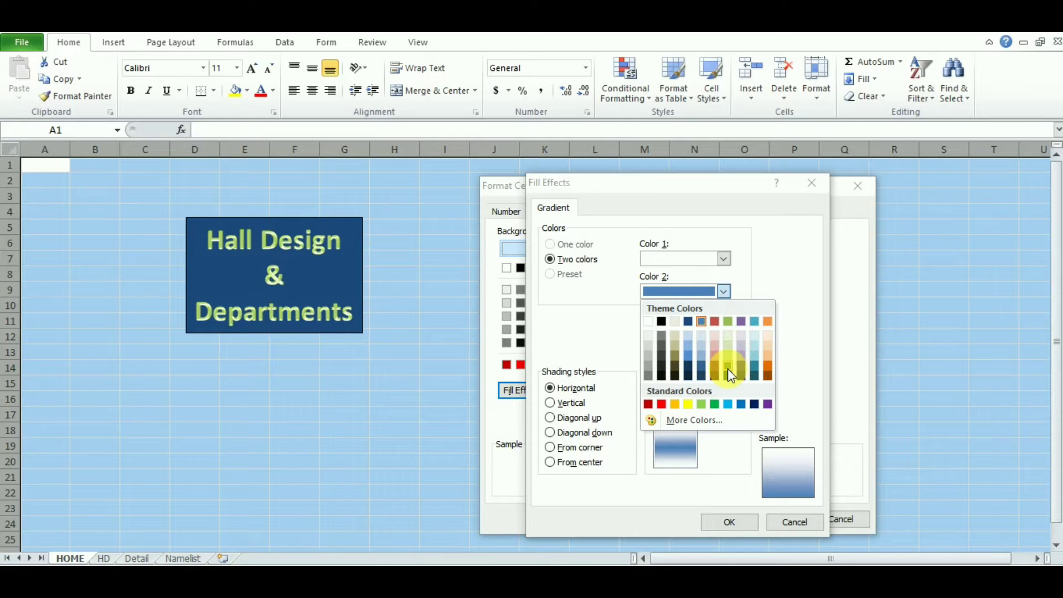
{"action": "left_click", "coordinate": [714, 404]}
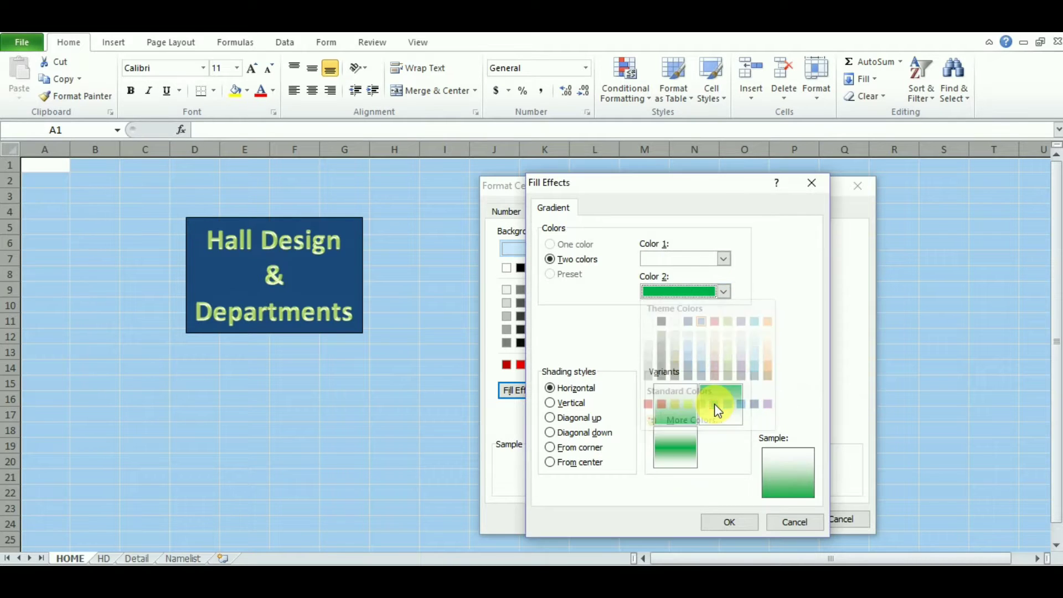
{"action": "left_click", "coordinate": [724, 259]}
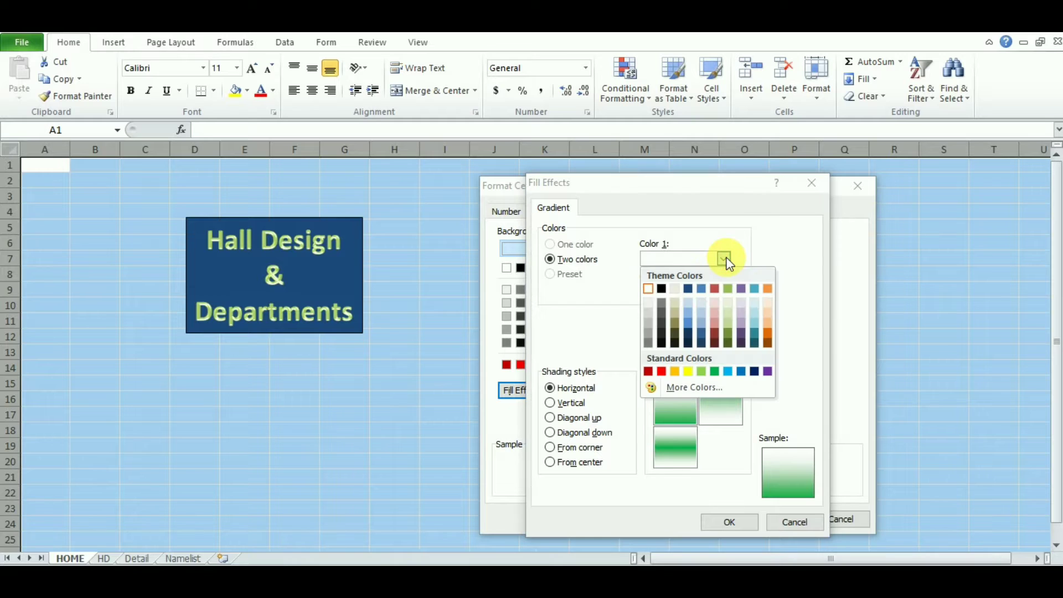
{"action": "left_click", "coordinate": [729, 323]}
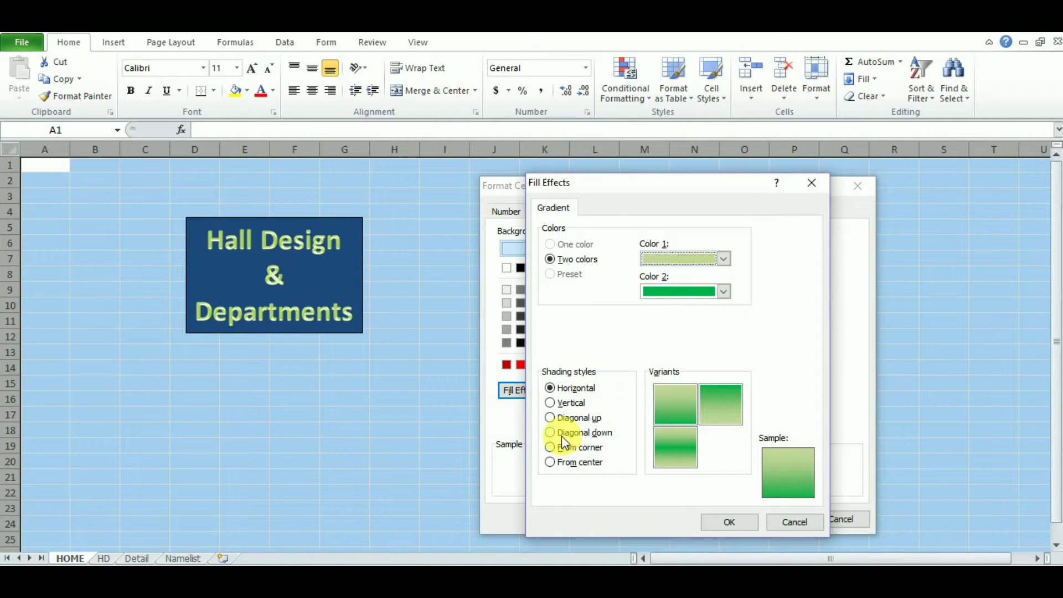
Step: Choose Diagonal up shading and apply the gradient fill to the whole sheet
{"action": "left_click", "coordinate": [551, 422]}
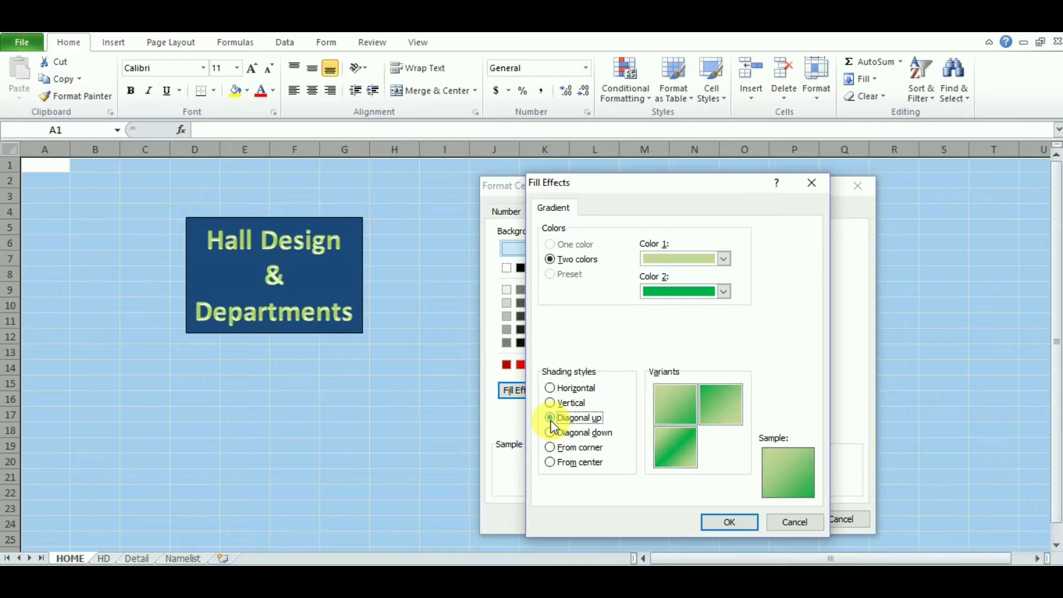
{"action": "left_click", "coordinate": [739, 524]}
{"action": "left_click", "coordinate": [788, 523]}
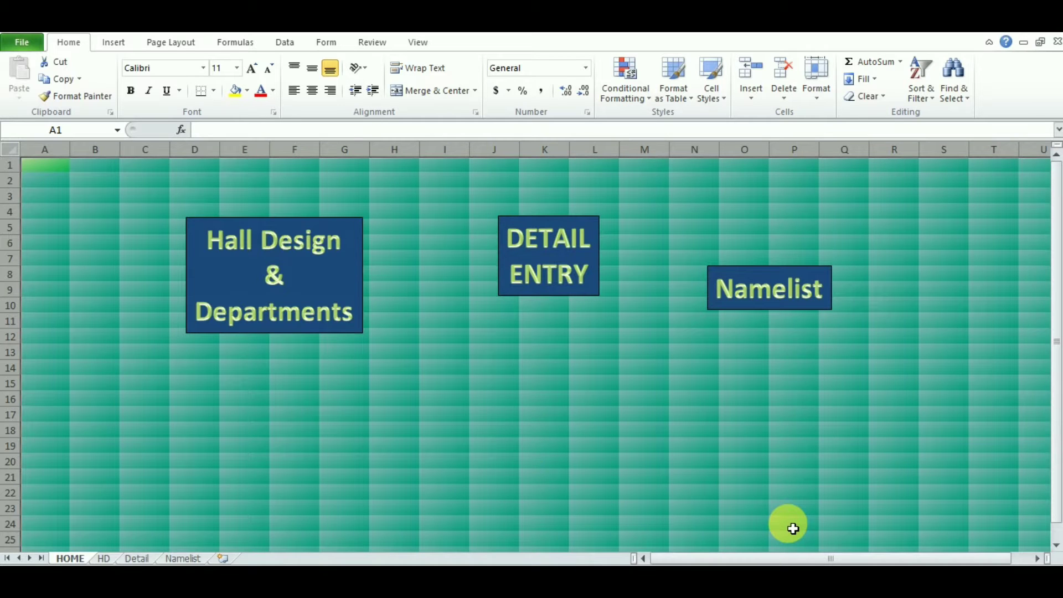
{"action": "left_click", "coordinate": [494, 430]}
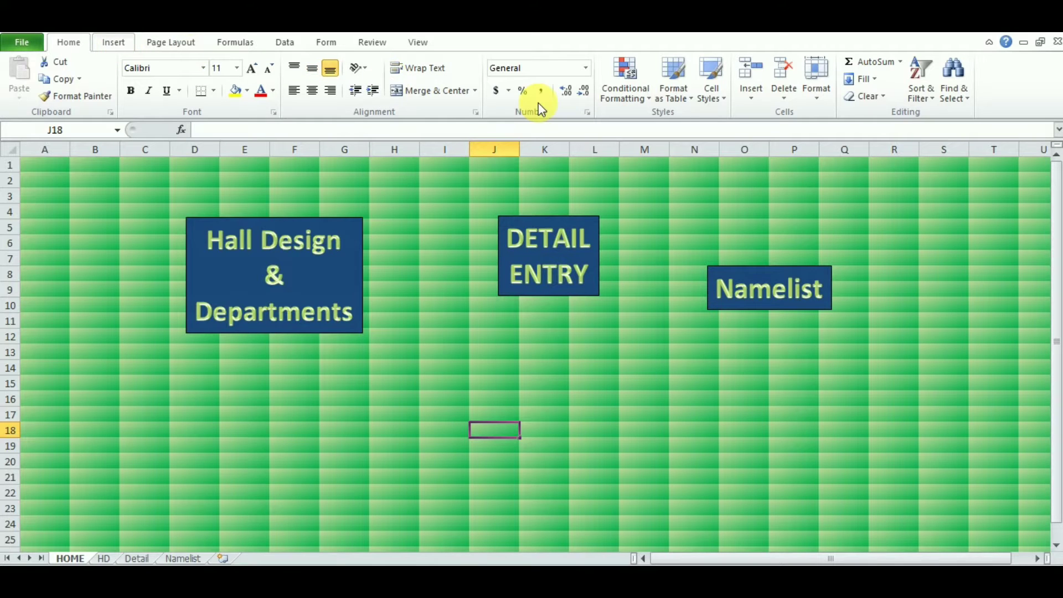
Step: Insert red-style WordArt reading 'Seating' and place it below the Hall Design & Departments box
{"action": "scroll", "coordinate": [538, 102], "scroll_direction": "down", "scroll_amount": 1}
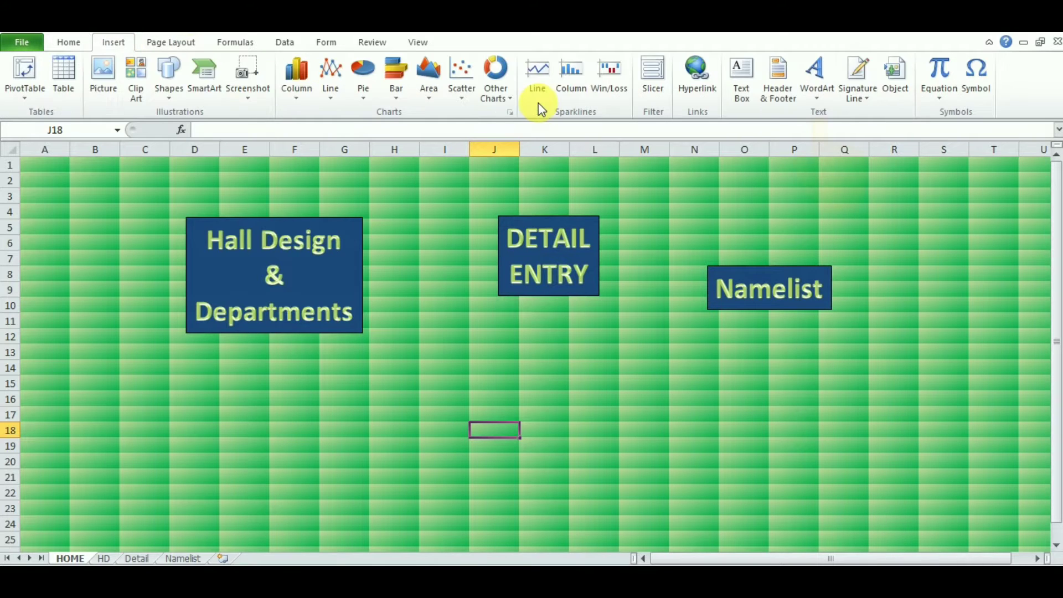
{"action": "left_click", "coordinate": [817, 83]}
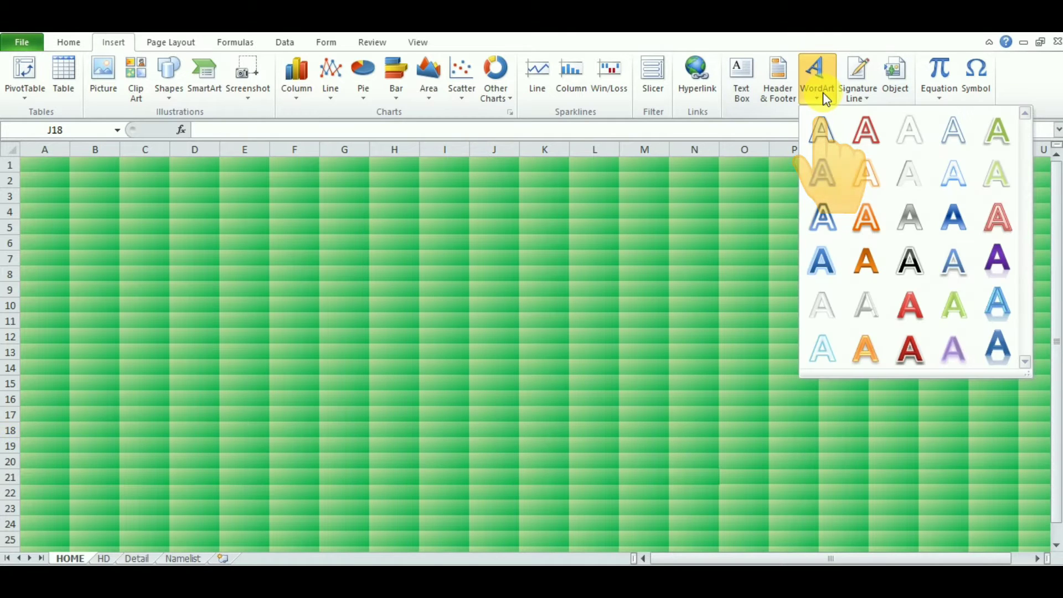
{"action": "left_click", "coordinate": [906, 346]}
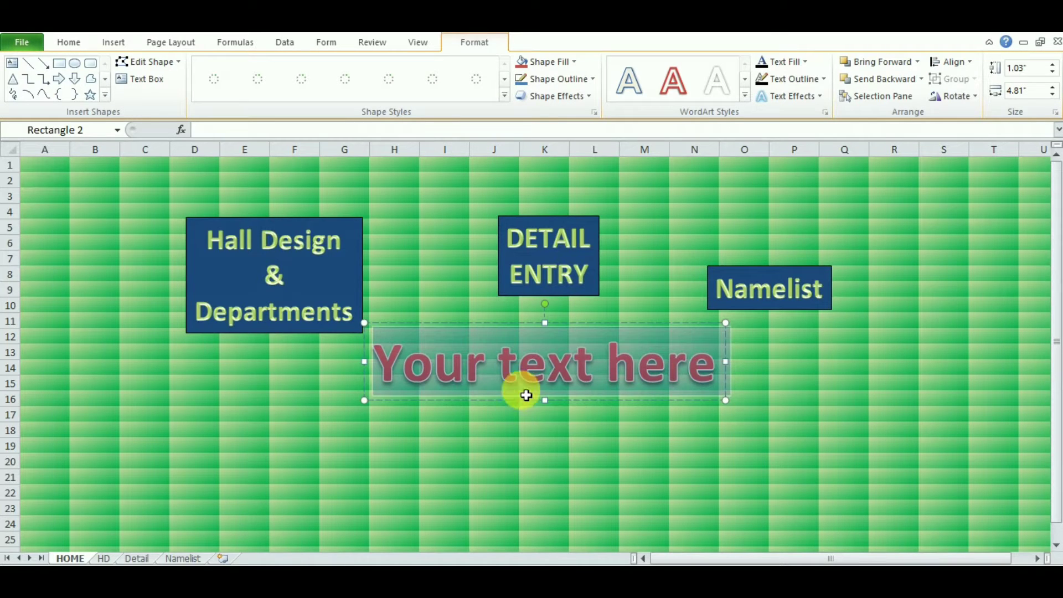
{"action": "type", "text": "S"}
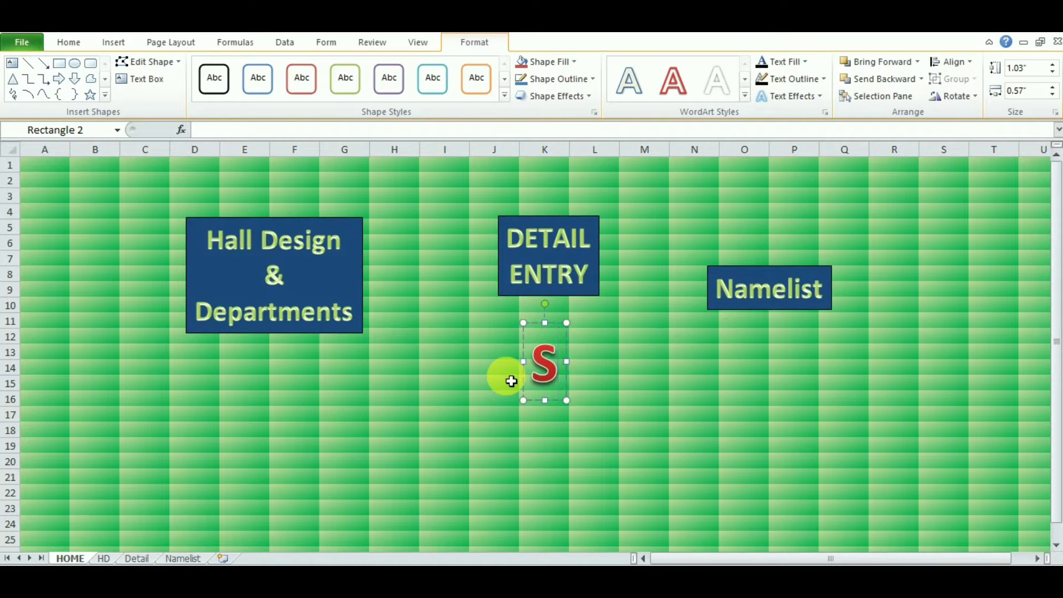
{"action": "type", "text": "ea"}
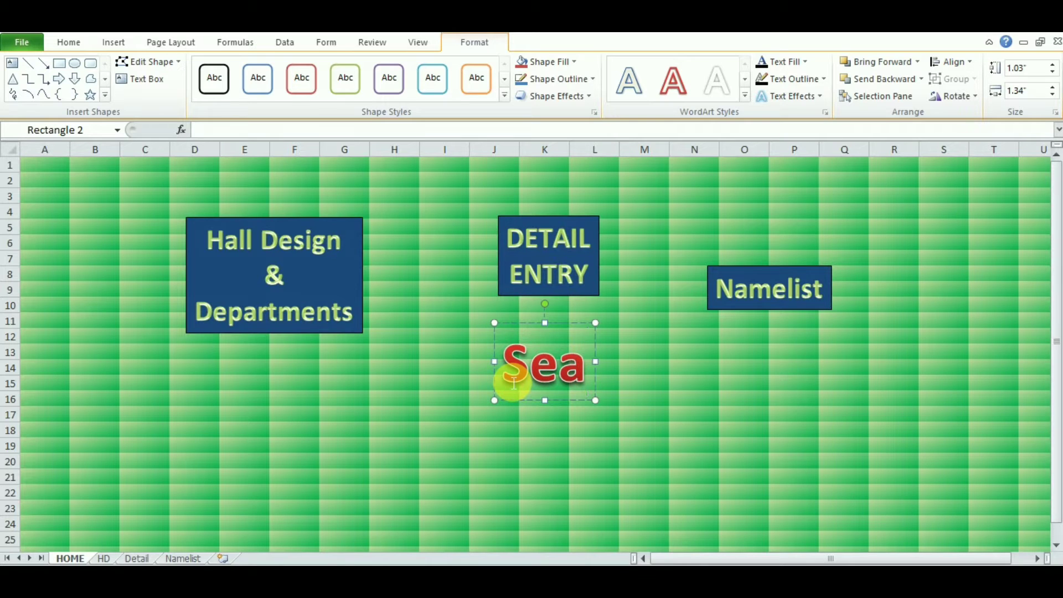
{"action": "type", "text": "ting"}
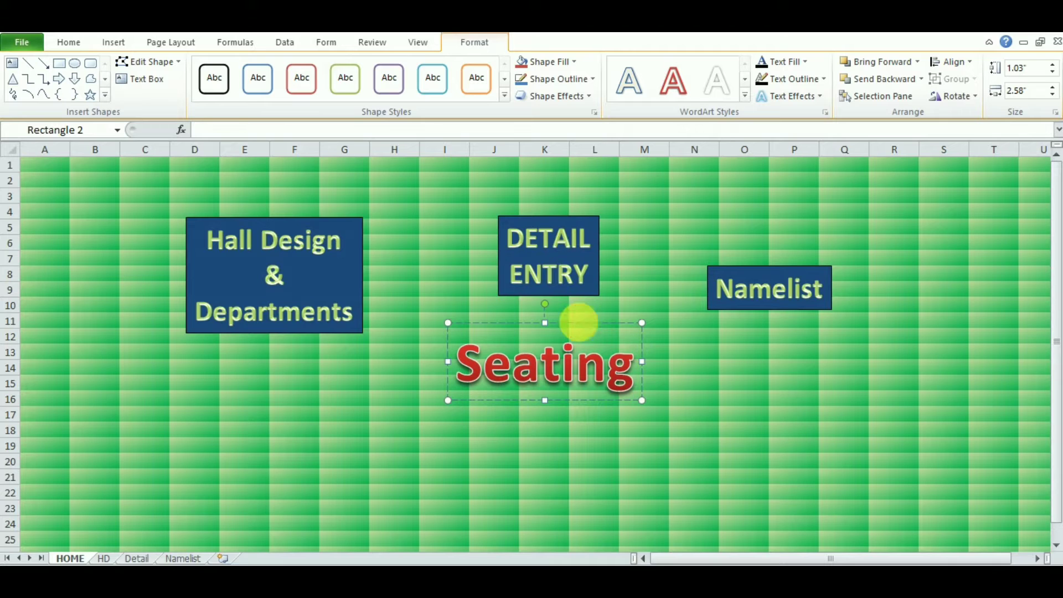
{"action": "left_click_drag", "start_coordinate": [573, 329], "coordinate": [320, 400]}
{"action": "key", "text": "Escape"}
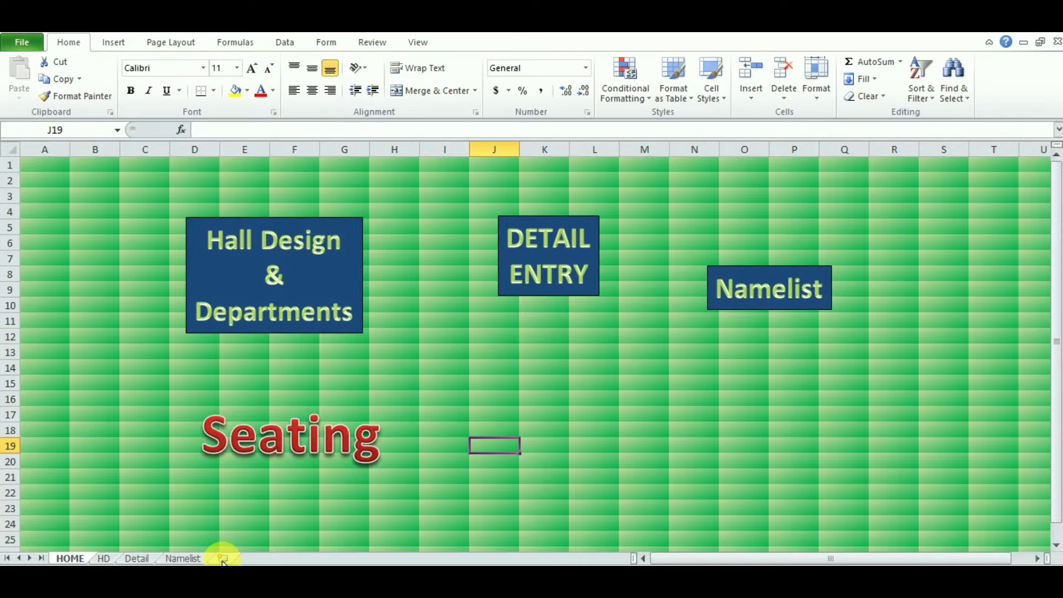
Step: Add a new worksheet named Seating, then return to the HOME sheet
{"action": "left_click", "coordinate": [222, 559]}
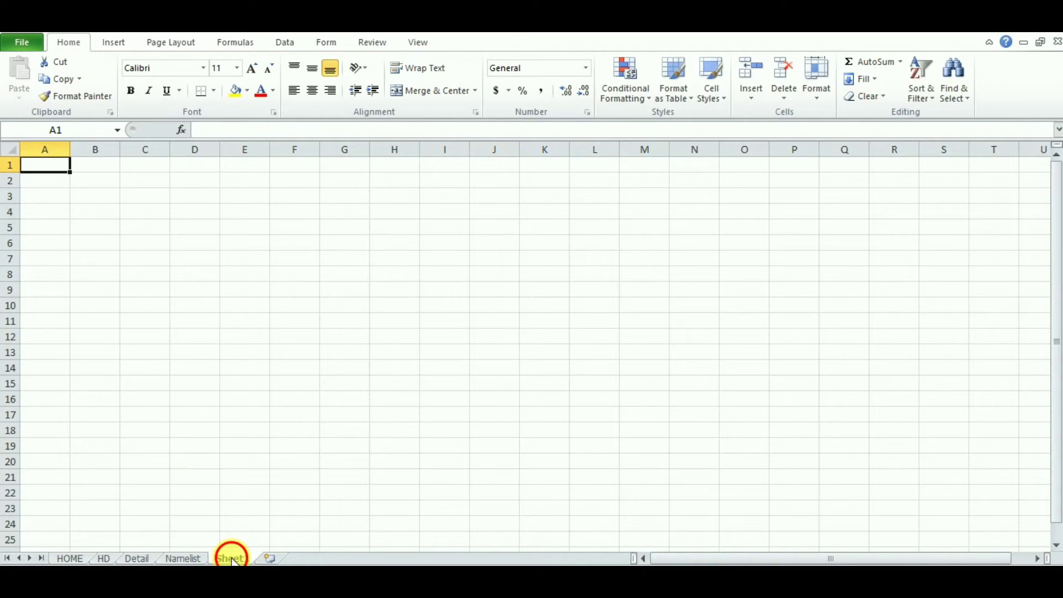
{"action": "double_click", "coordinate": [231, 558]}
{"action": "type", "text": "Seati"}
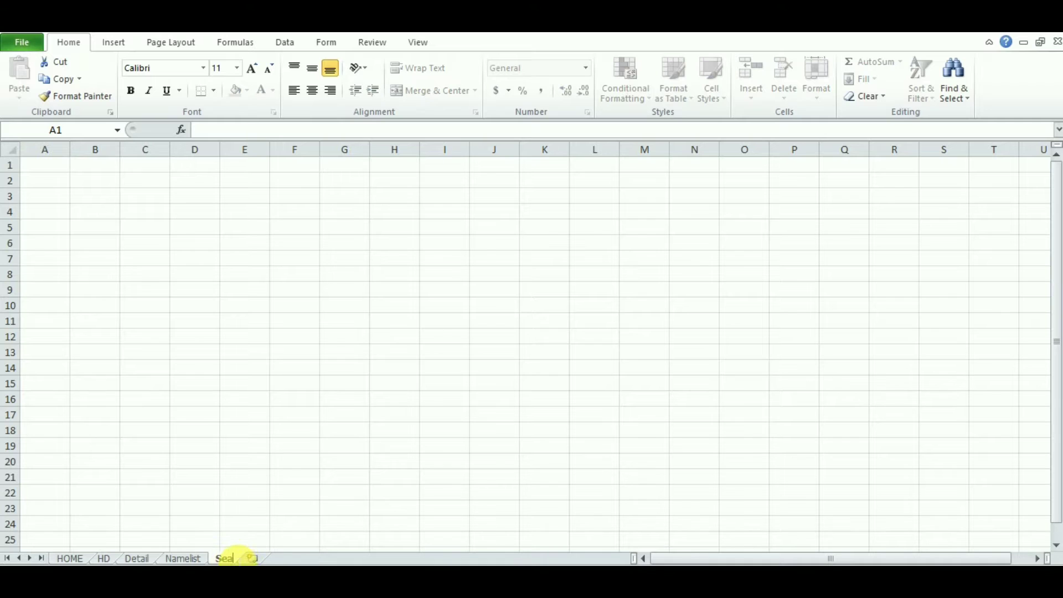
{"action": "type", "text": "ng"}
{"action": "key", "text": "Return"}
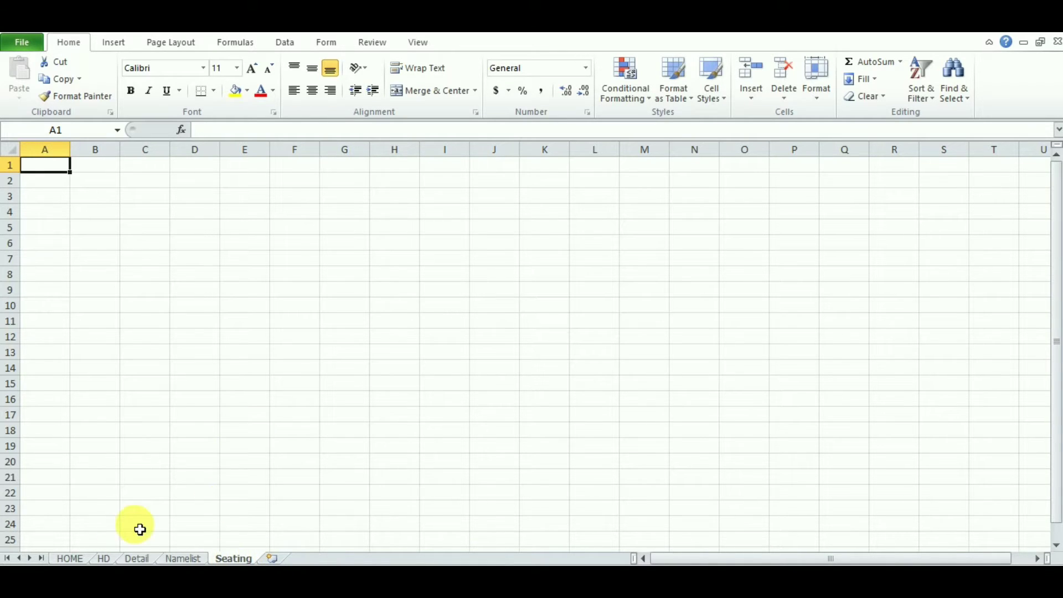
{"action": "left_click", "coordinate": [72, 558]}
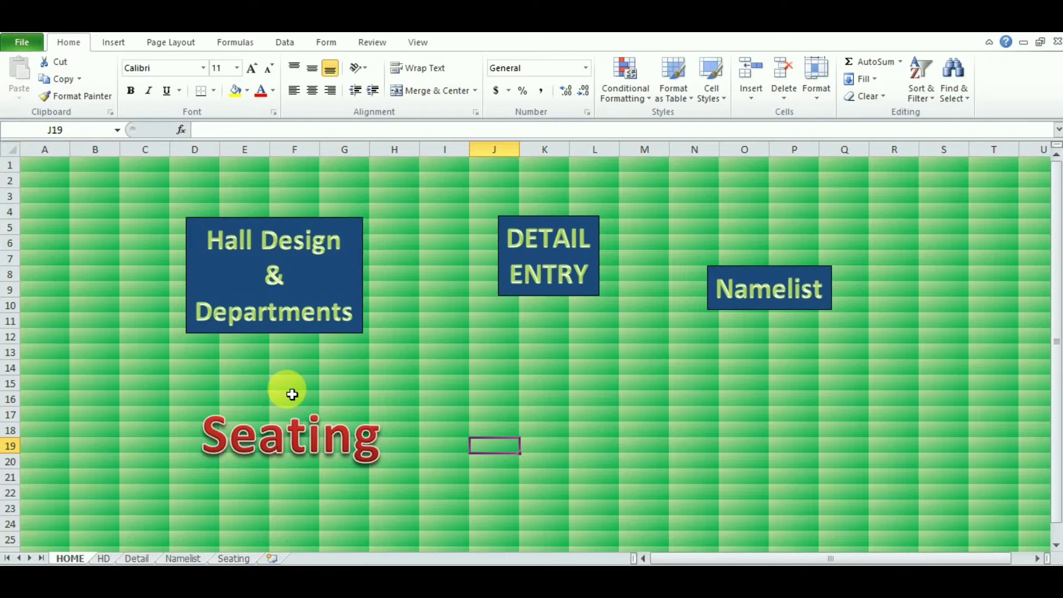
Step: Nudge the Seating WordArt up, hyperlink it to the Seating sheet, and follow the link
{"action": "left_click", "coordinate": [310, 440]}
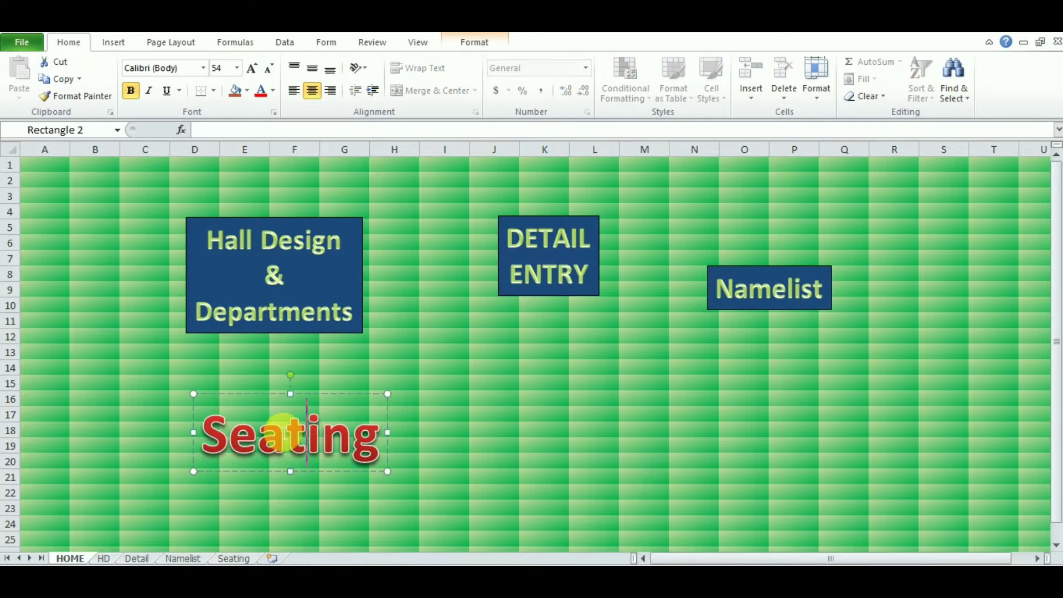
{"action": "left_click_drag", "start_coordinate": [272, 390], "coordinate": [269, 364]}
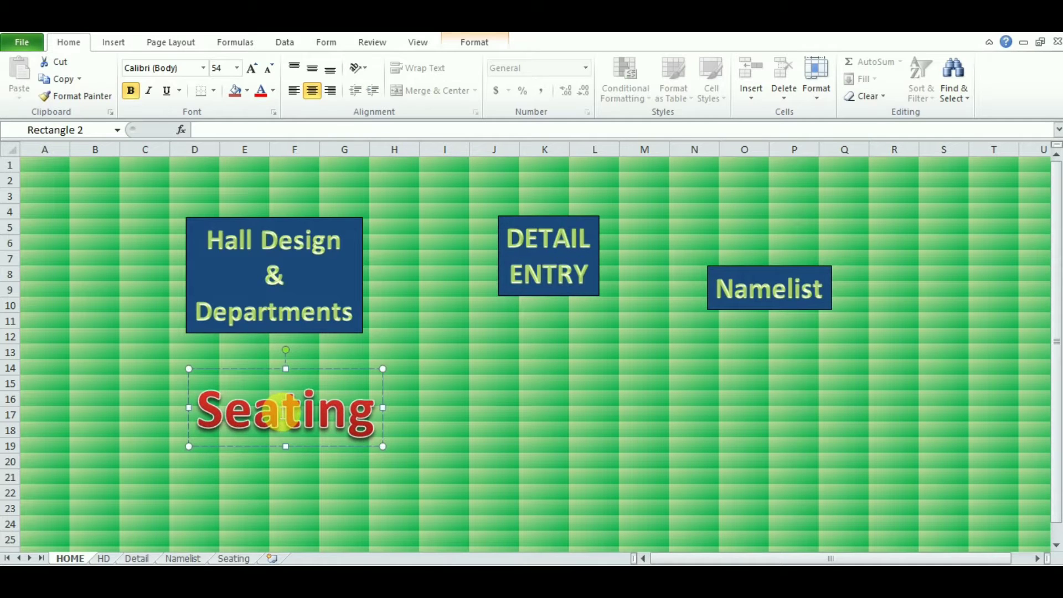
{"action": "right_click", "coordinate": [279, 412]}
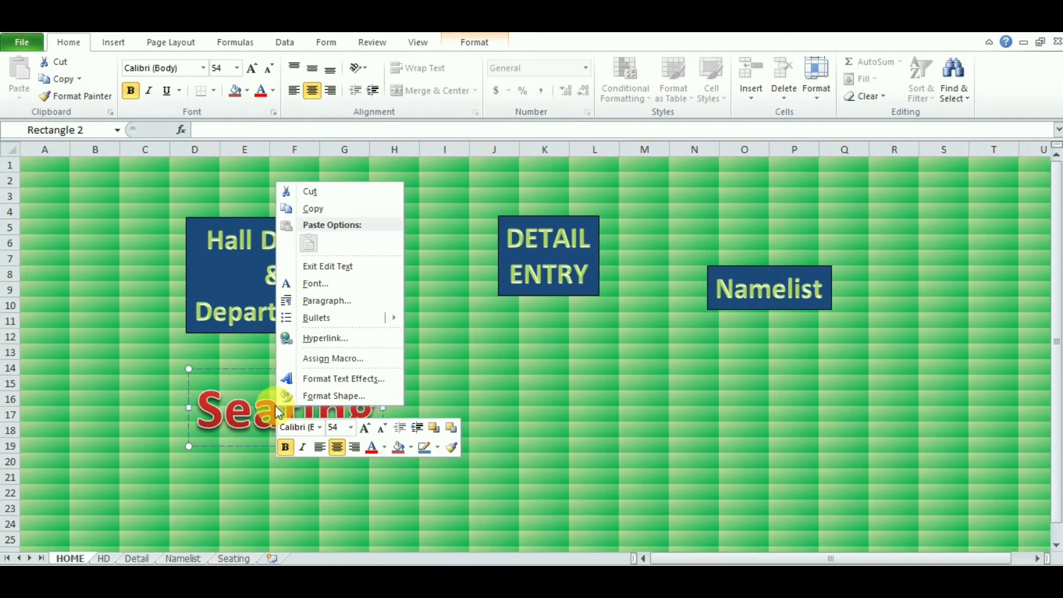
{"action": "left_click", "coordinate": [345, 338]}
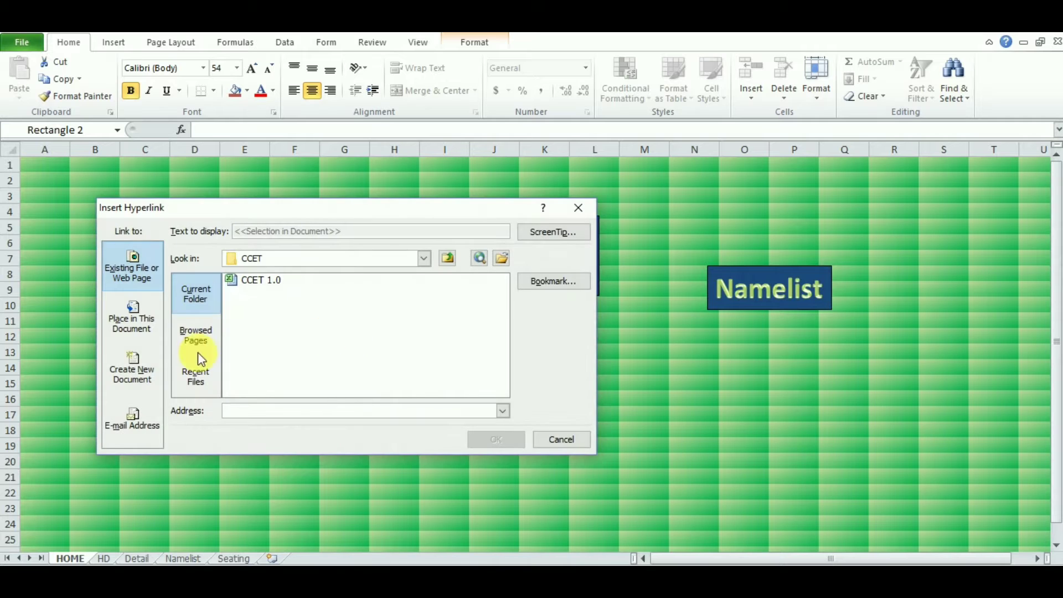
{"action": "left_click", "coordinate": [138, 326]}
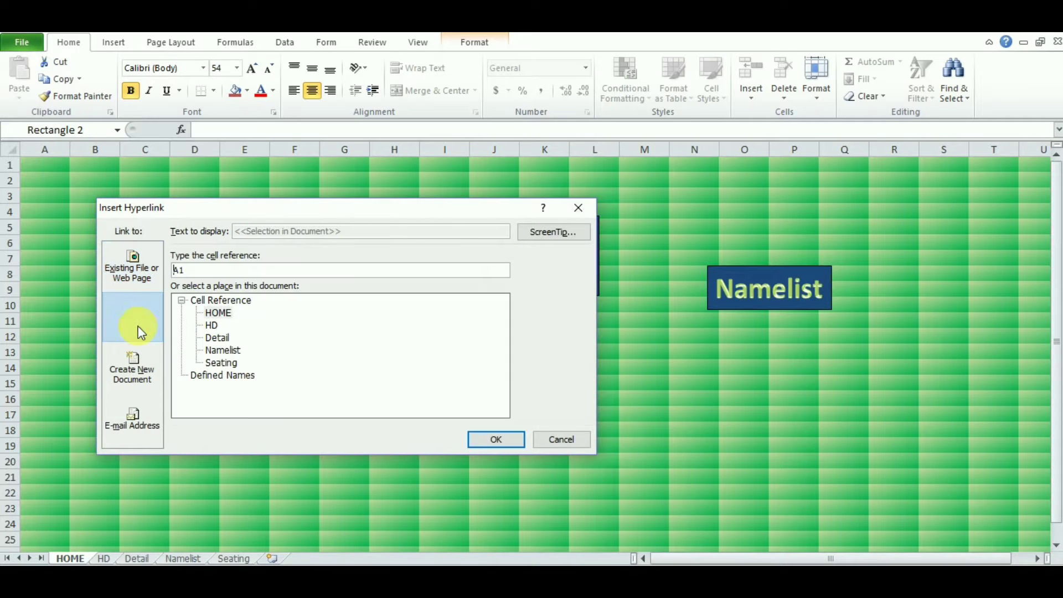
{"action": "left_click", "coordinate": [221, 363]}
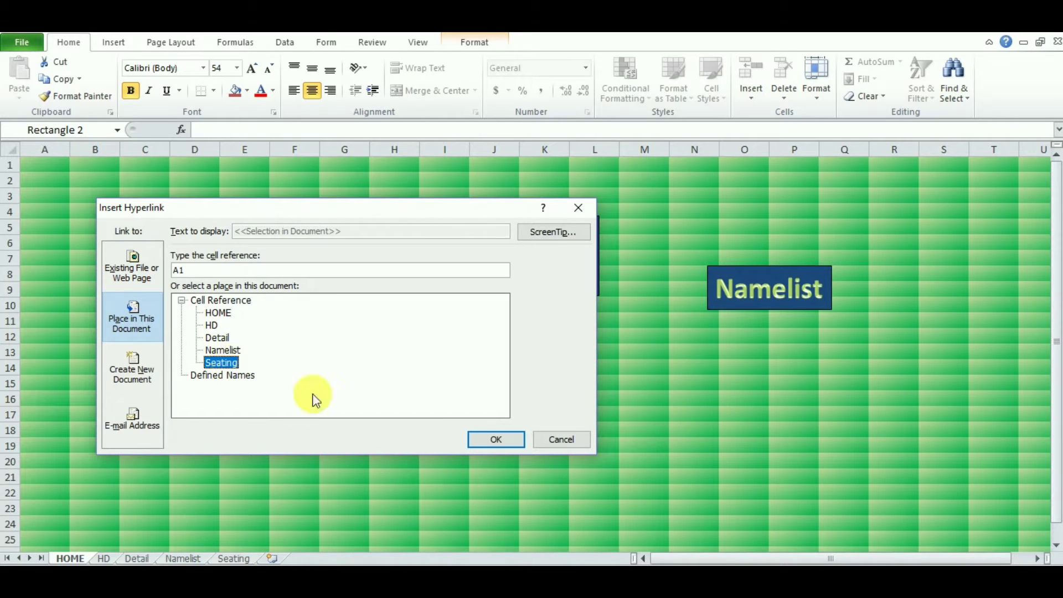
{"action": "left_click", "coordinate": [489, 440]}
{"action": "left_click", "coordinate": [615, 465]}
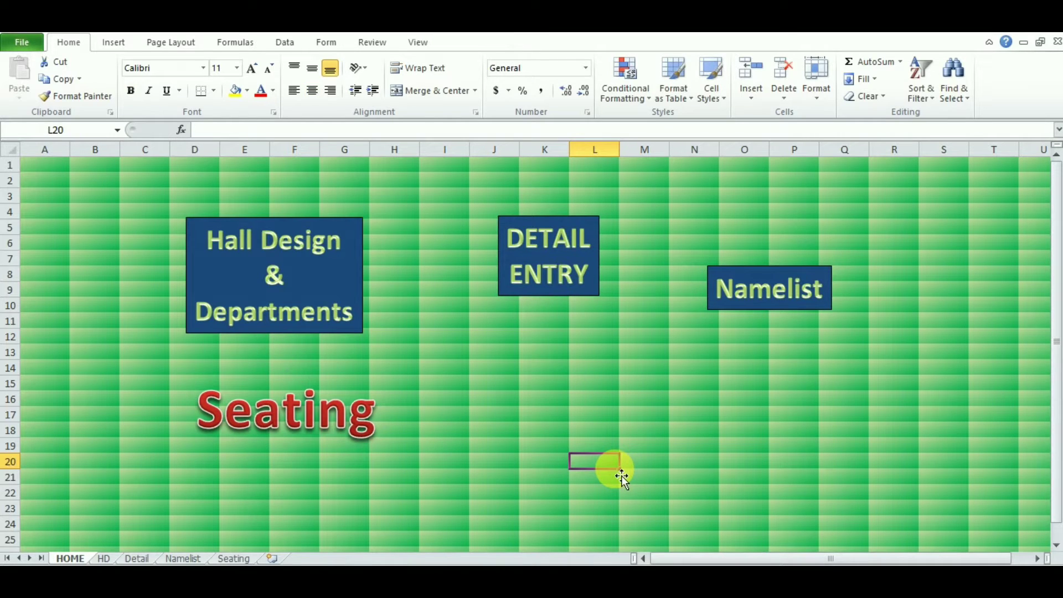
{"action": "left_click", "coordinate": [306, 428]}
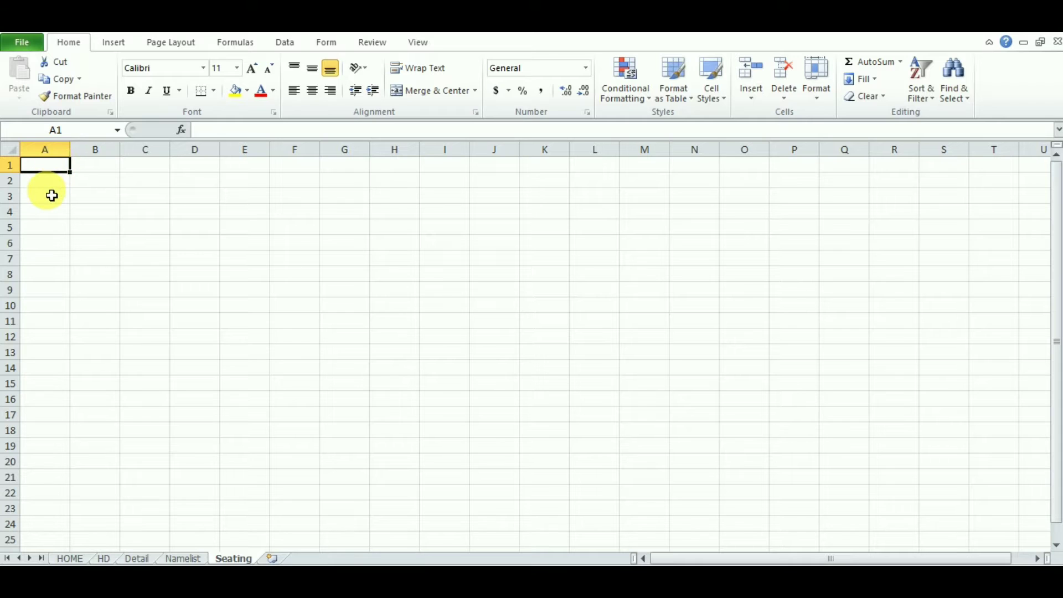
{"action": "left_click", "coordinate": [57, 187]}
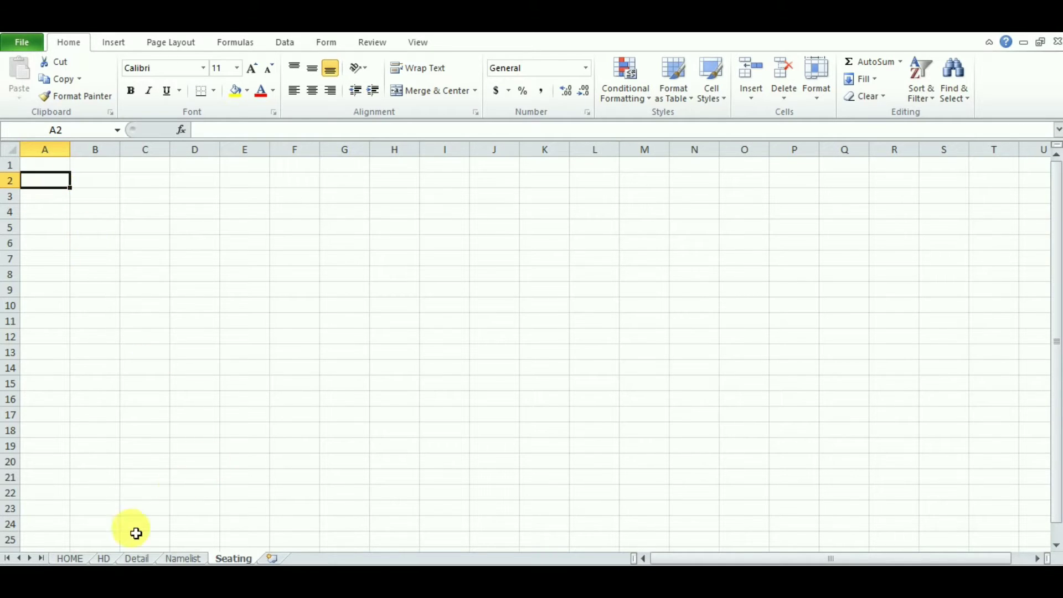
{"action": "left_click", "coordinate": [105, 559]}
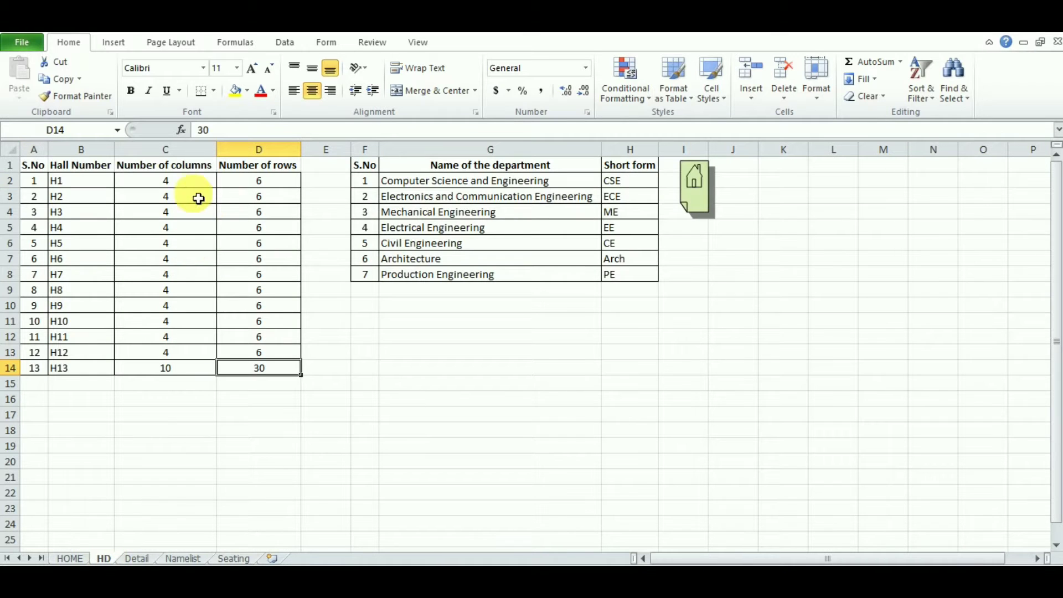
{"action": "left_click", "coordinate": [183, 180]}
{"action": "left_click_drag", "start_coordinate": [205, 215], "coordinate": [282, 353]}
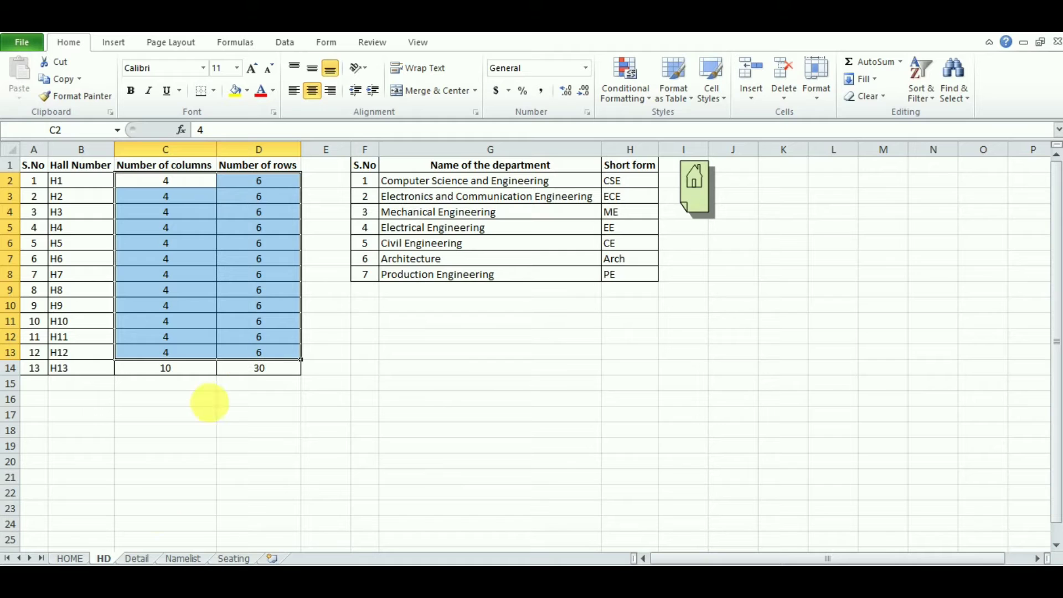
{"action": "left_click", "coordinate": [232, 558]}
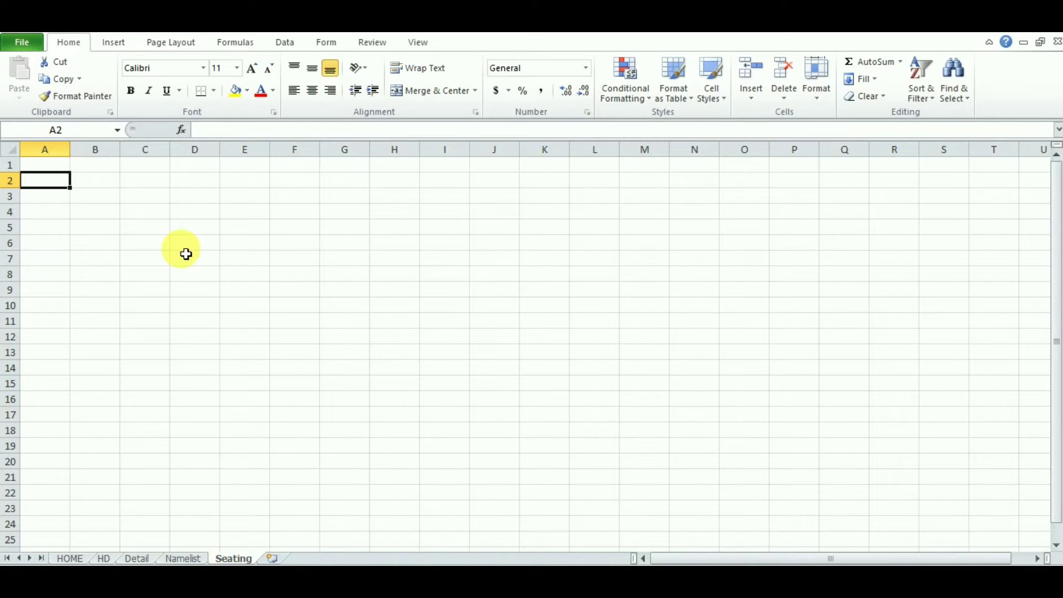
{"action": "left_click", "coordinate": [58, 167]}
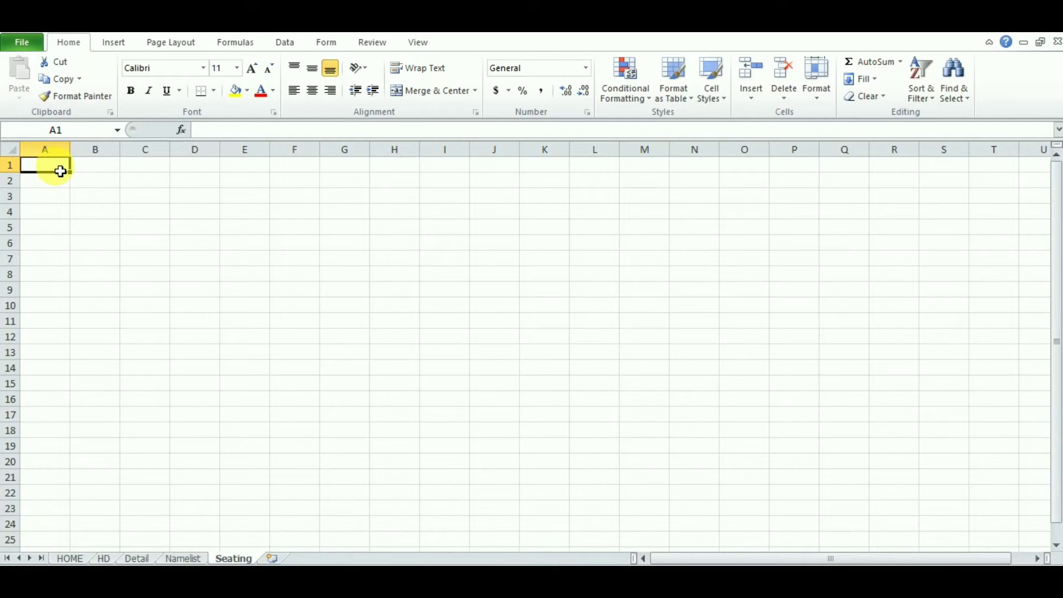
Step: Enter COLLEGE NAME, EXAM DETAIL and DATE down A1:A3, and SESSION in E3
{"action": "type", "text": "C"}
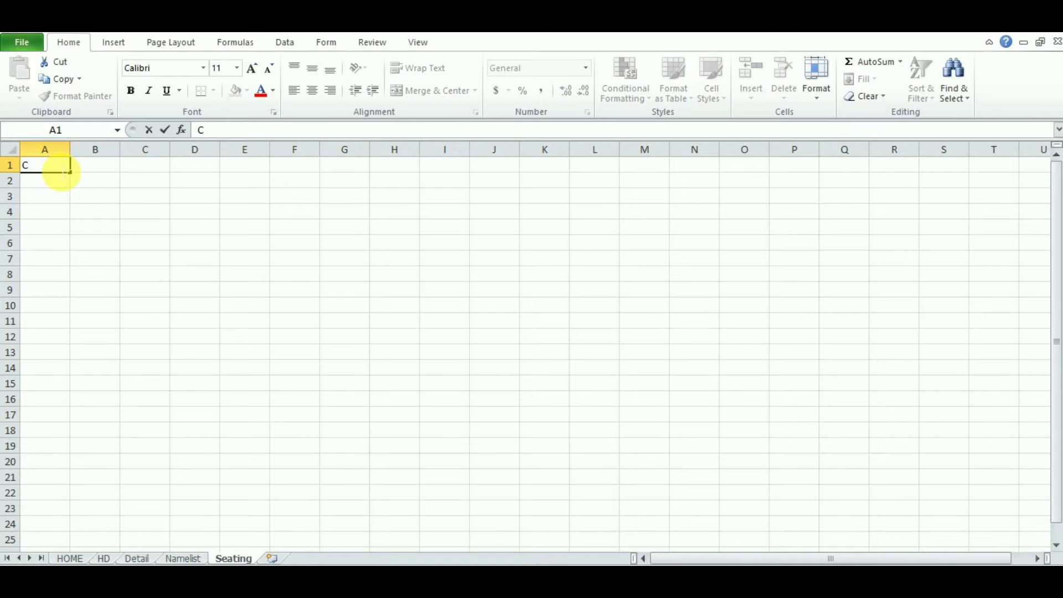
{"action": "type", "text": "OLLEGE NAME"}
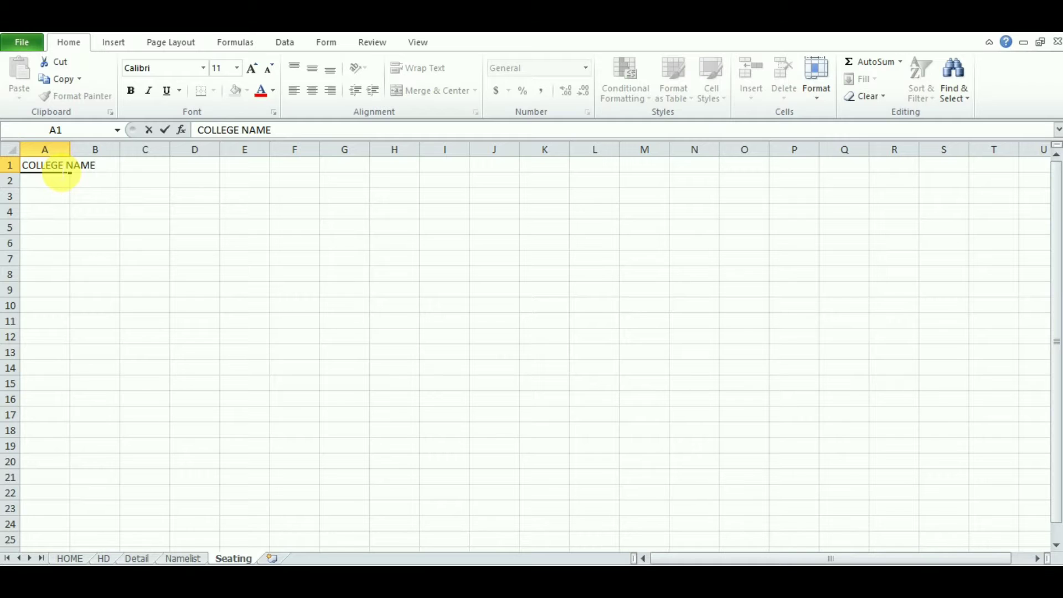
{"action": "key", "text": "Return"}
{"action": "type", "text": "EXA"}
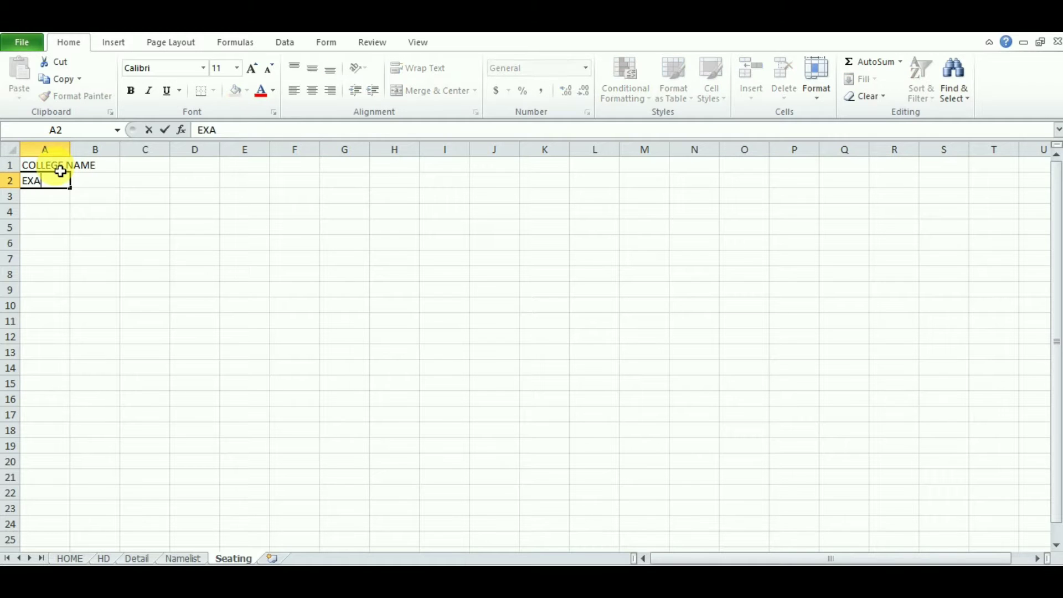
{"action": "type", "text": "M DETAIL"}
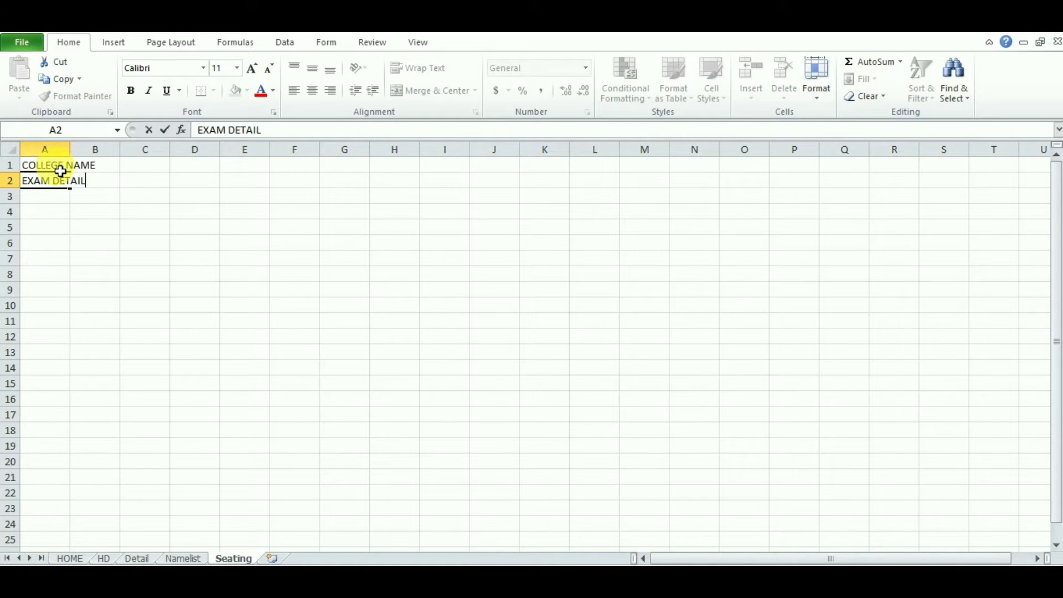
{"action": "key", "text": "Return"}
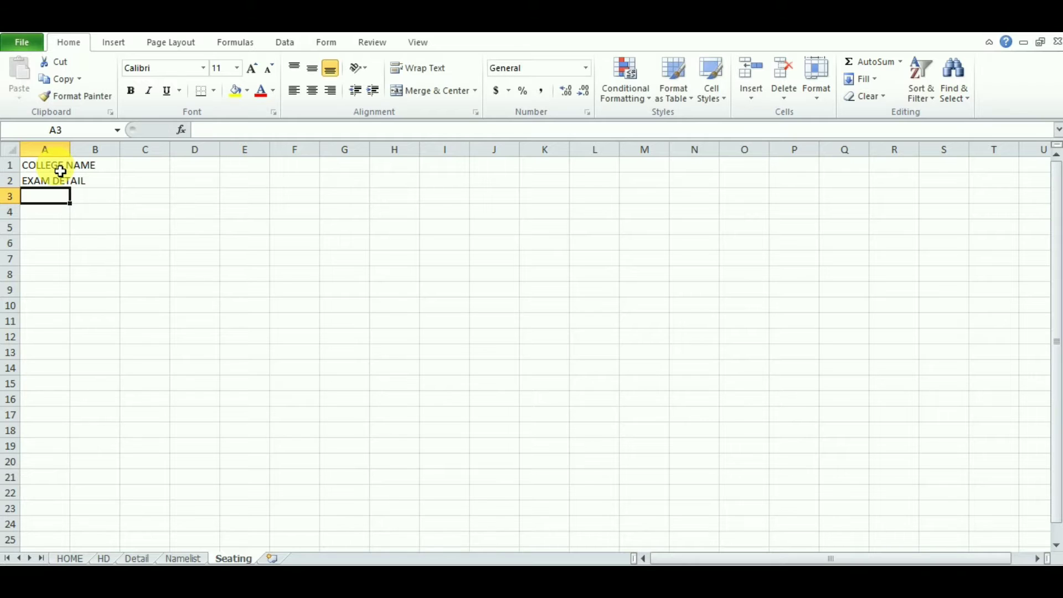
{"action": "type", "text": "DATE"}
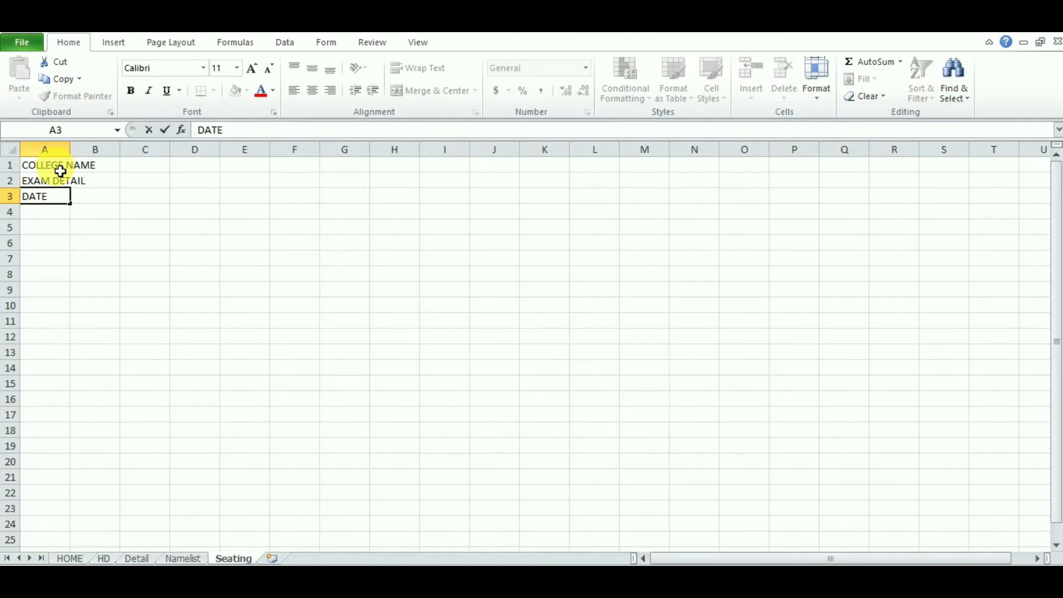
{"action": "key", "text": "Tab"}
{"action": "key", "text": "Right"}
{"action": "key", "text": "Right"}
{"action": "key", "text": "Right"}
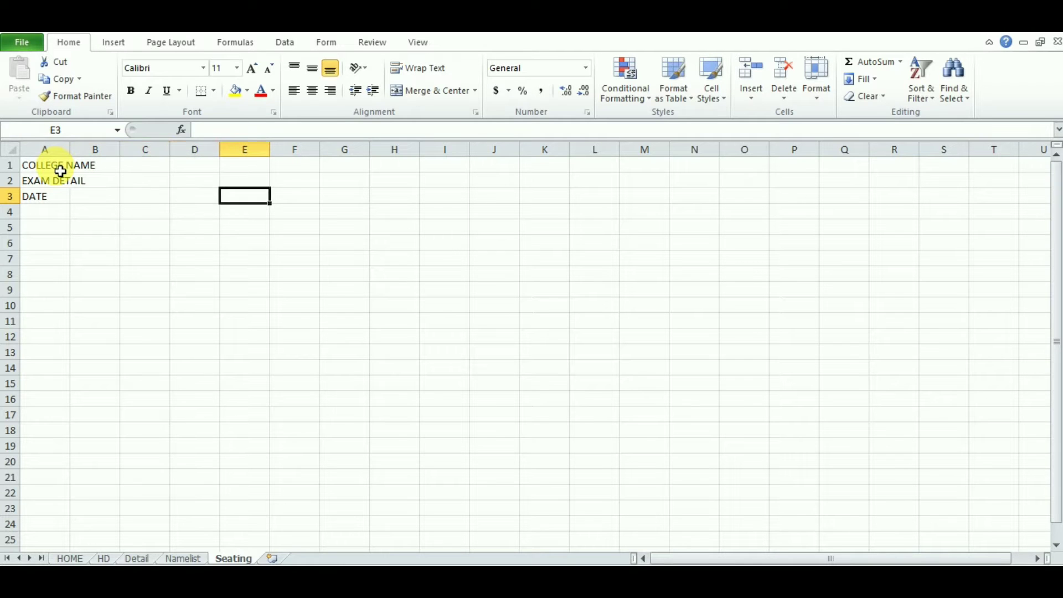
{"action": "type", "text": "SESSION"}
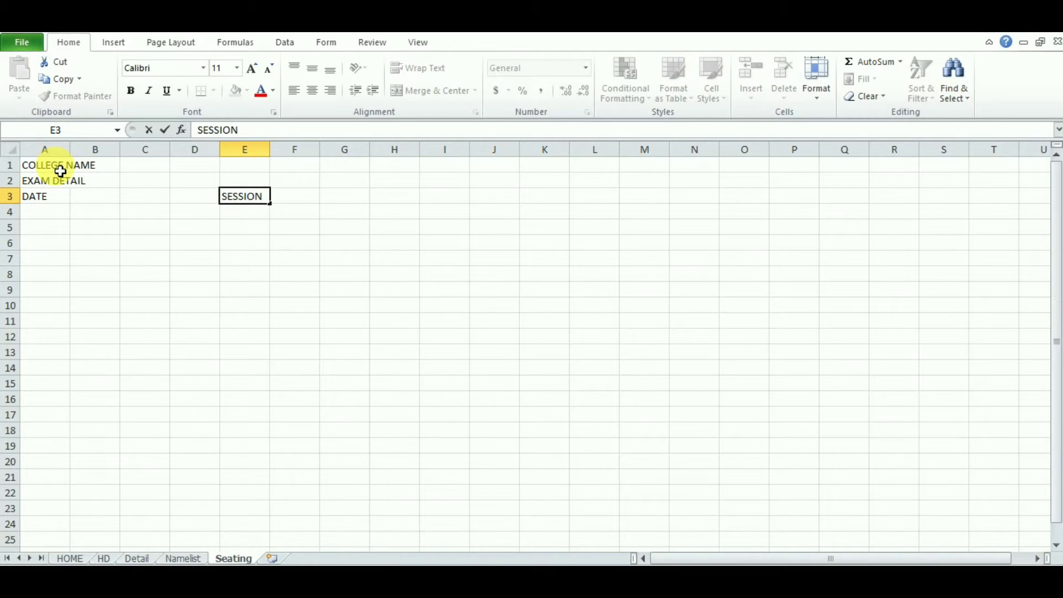
{"action": "key", "text": "Return"}
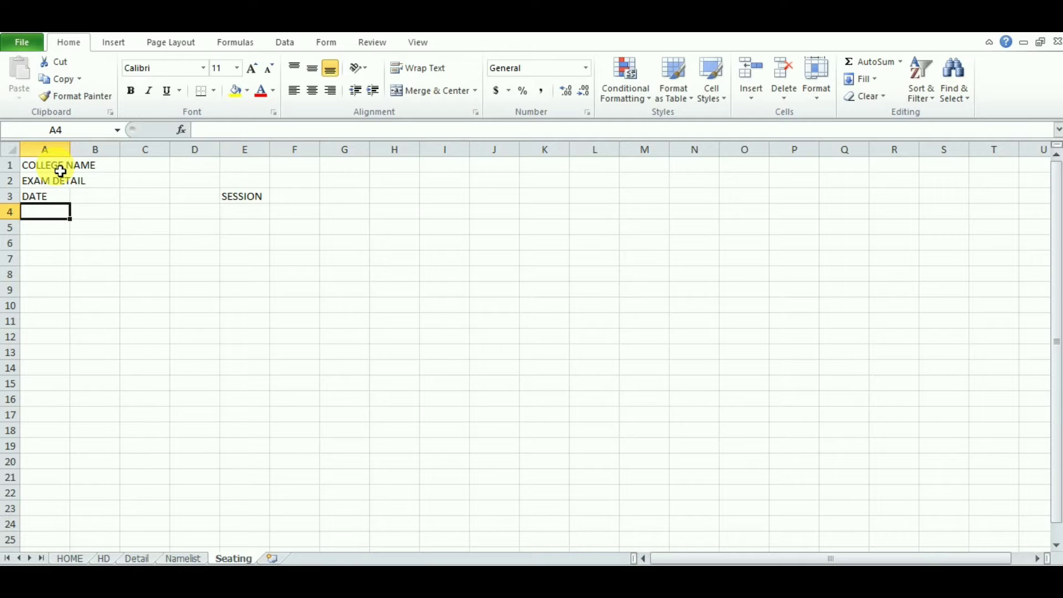
{"action": "left_click", "coordinate": [47, 233]}
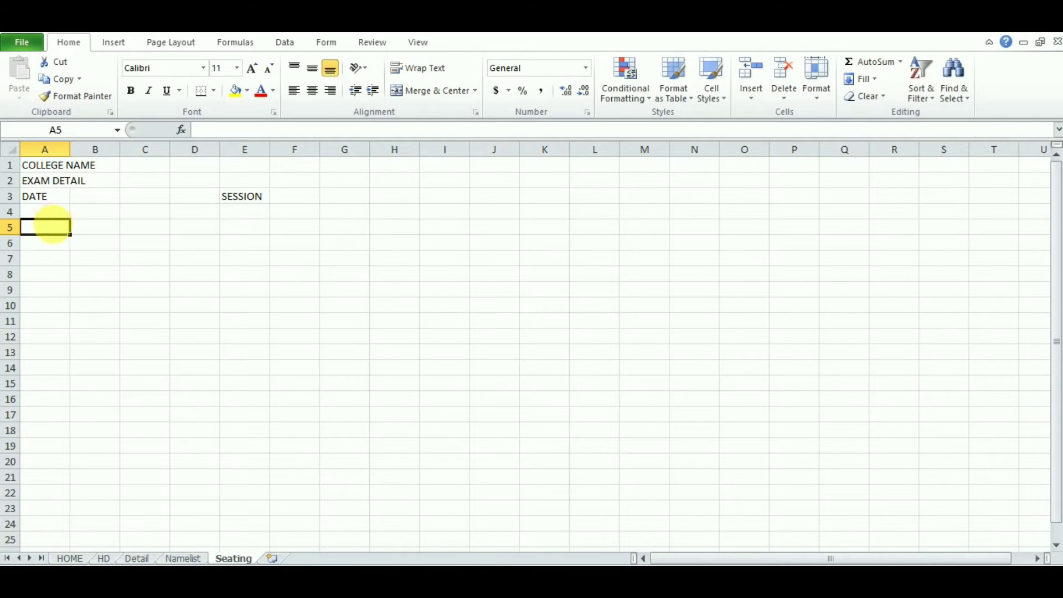
{"action": "left_click", "coordinate": [56, 215]}
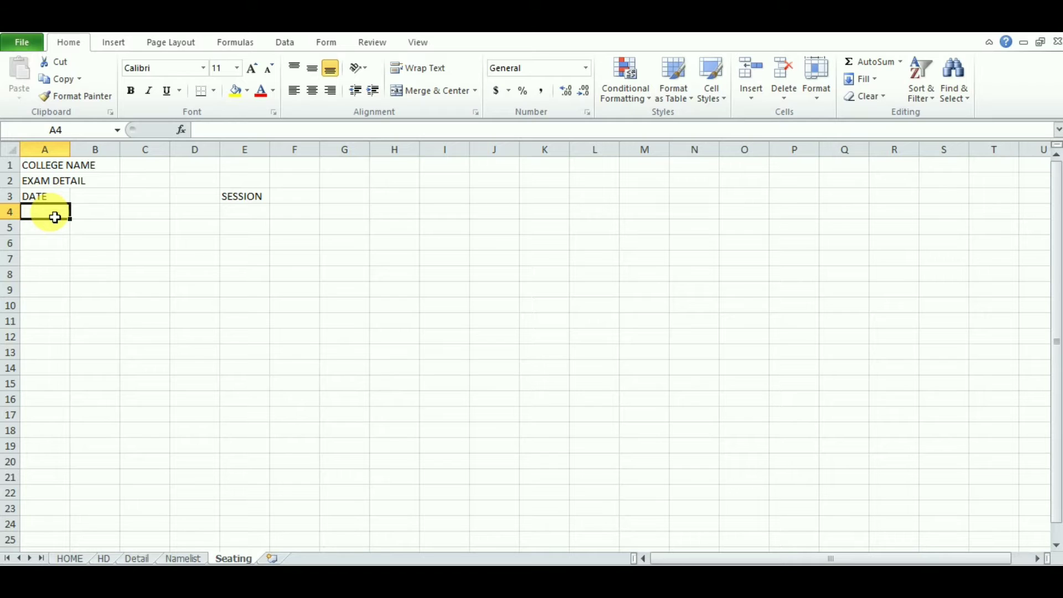
Step: Type COLUMN 1 in A4 and fill it right to get COLUMN 1 through COLUMN 4 in A4:D4
{"action": "type", "text": "C"}
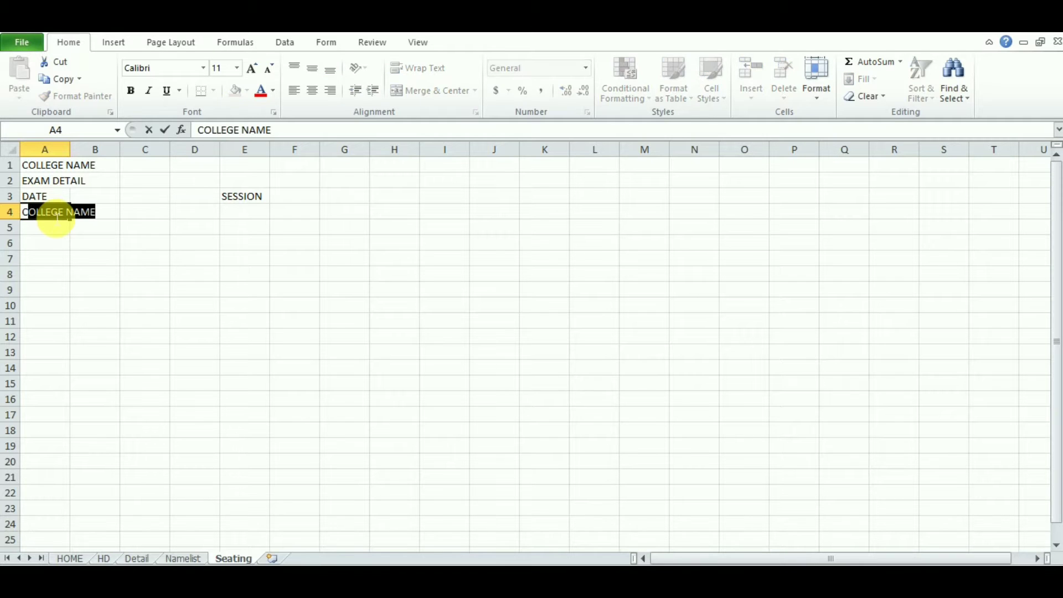
{"action": "type", "text": "OLUMN"}
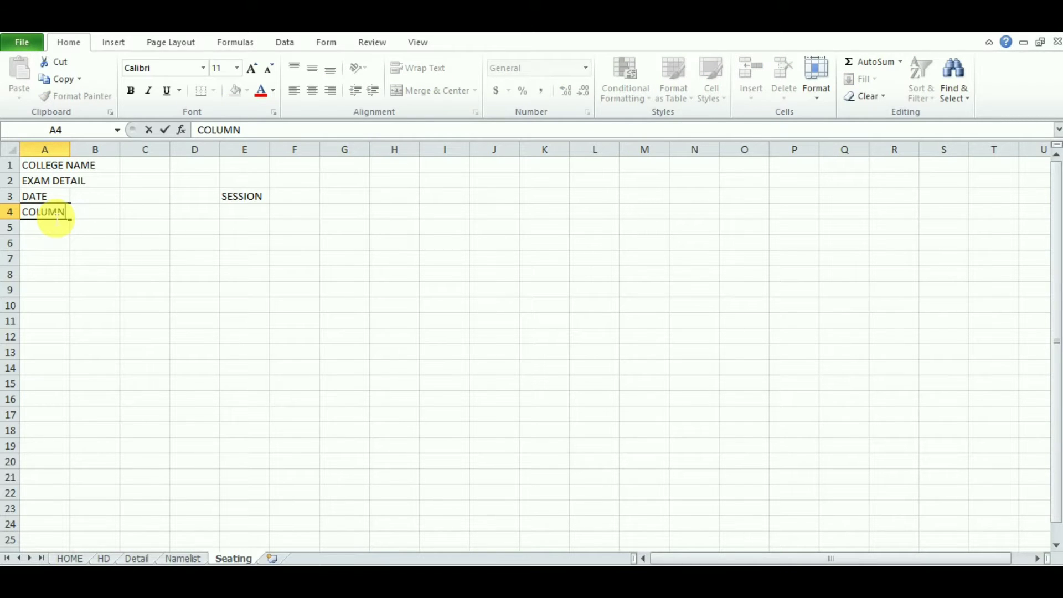
{"action": "type", "text": " 1"}
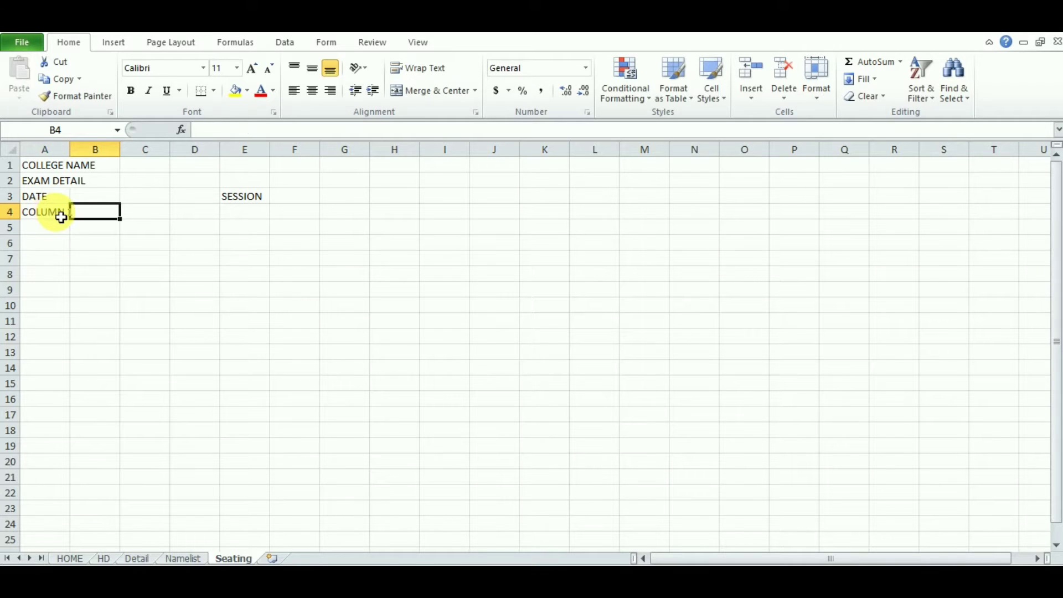
{"action": "left_click_drag", "start_coordinate": [56, 216], "coordinate": [76, 224]}
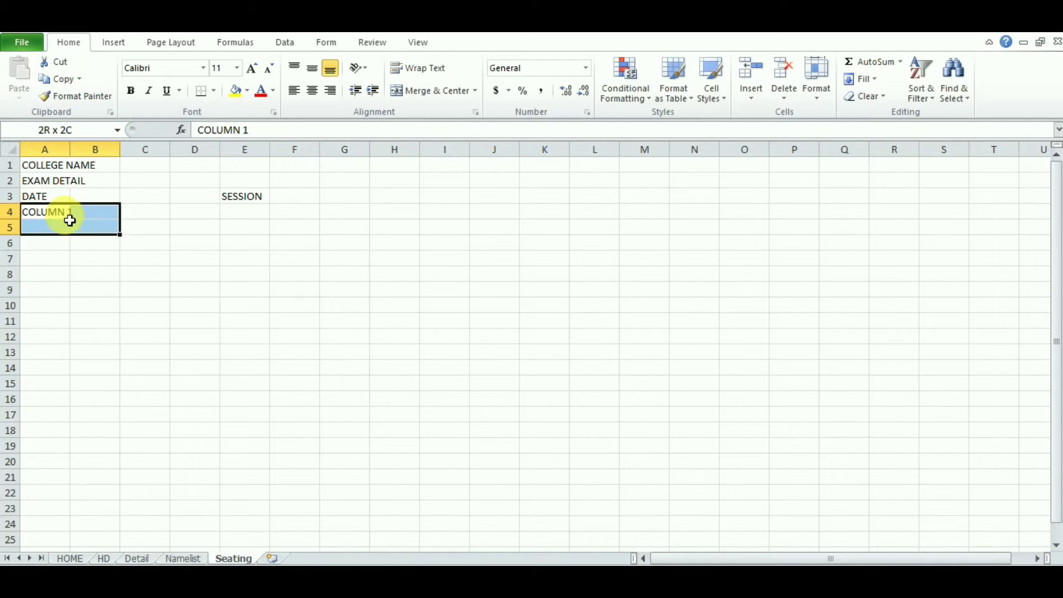
{"action": "left_click", "coordinate": [61, 215]}
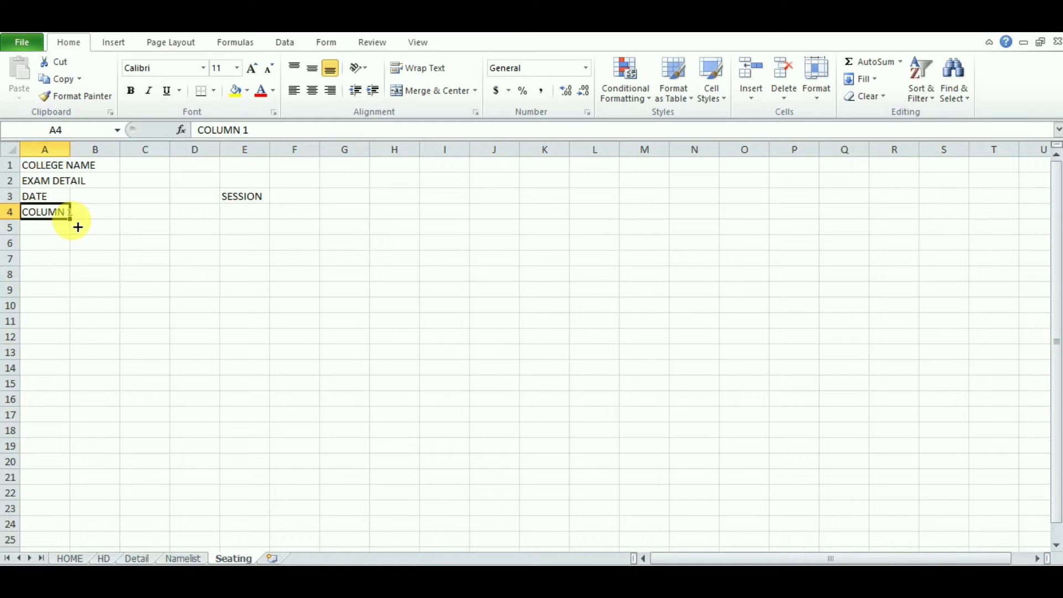
{"action": "left_click_drag", "start_coordinate": [70, 219], "coordinate": [208, 219]}
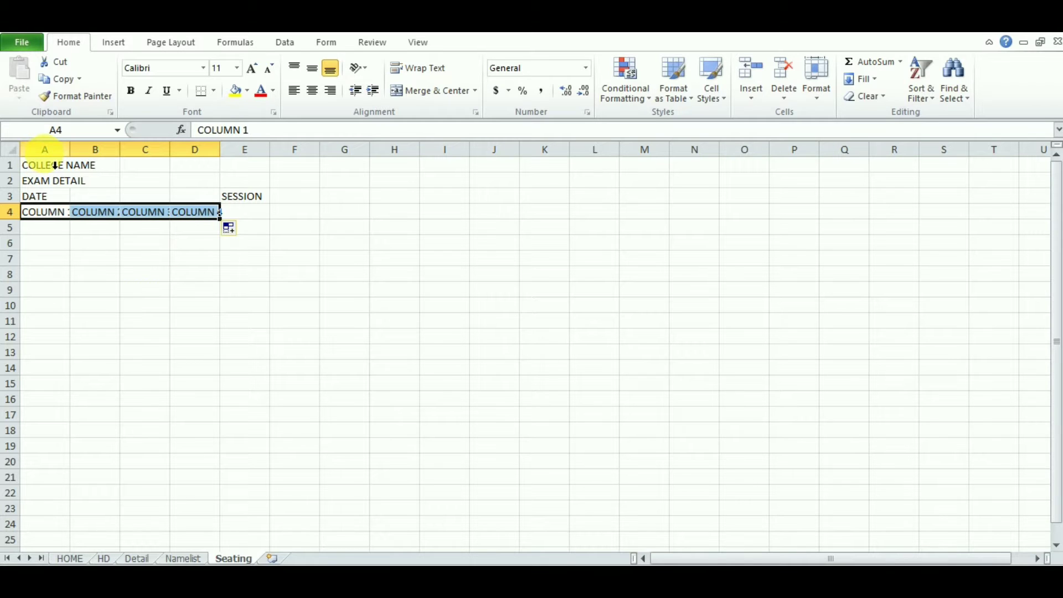
{"action": "left_click_drag", "start_coordinate": [45, 149], "coordinate": [184, 152]}
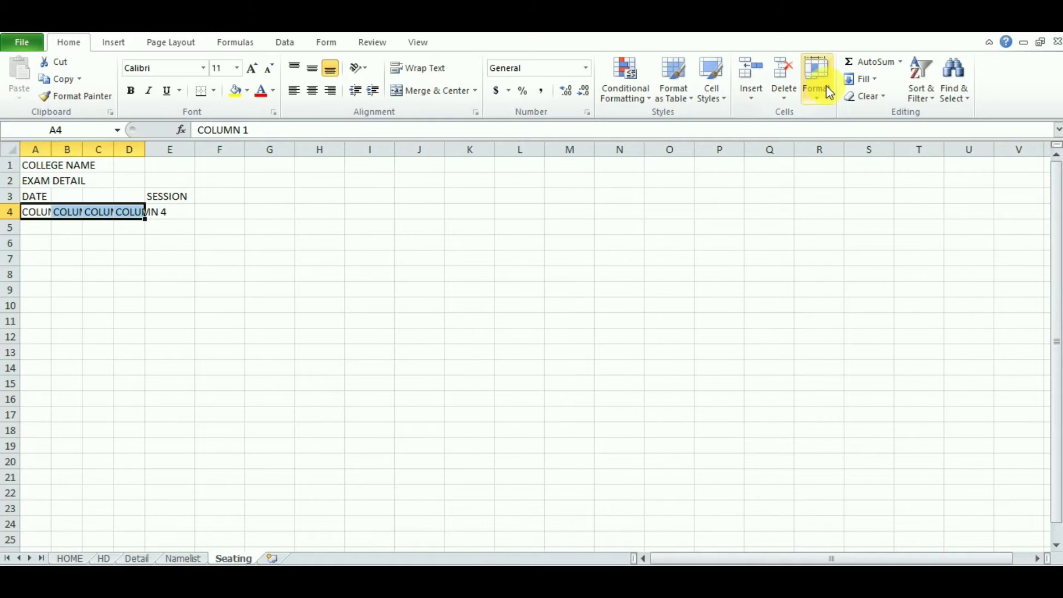
Step: Set the width of columns A–D to 15
{"action": "left_click", "coordinate": [824, 84]}
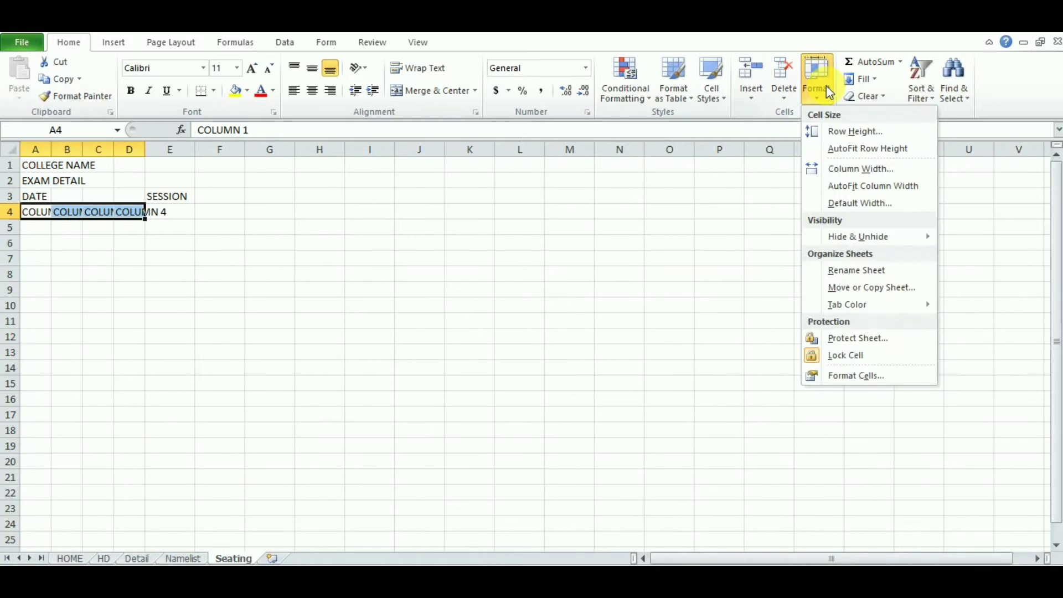
{"action": "left_click", "coordinate": [853, 169]}
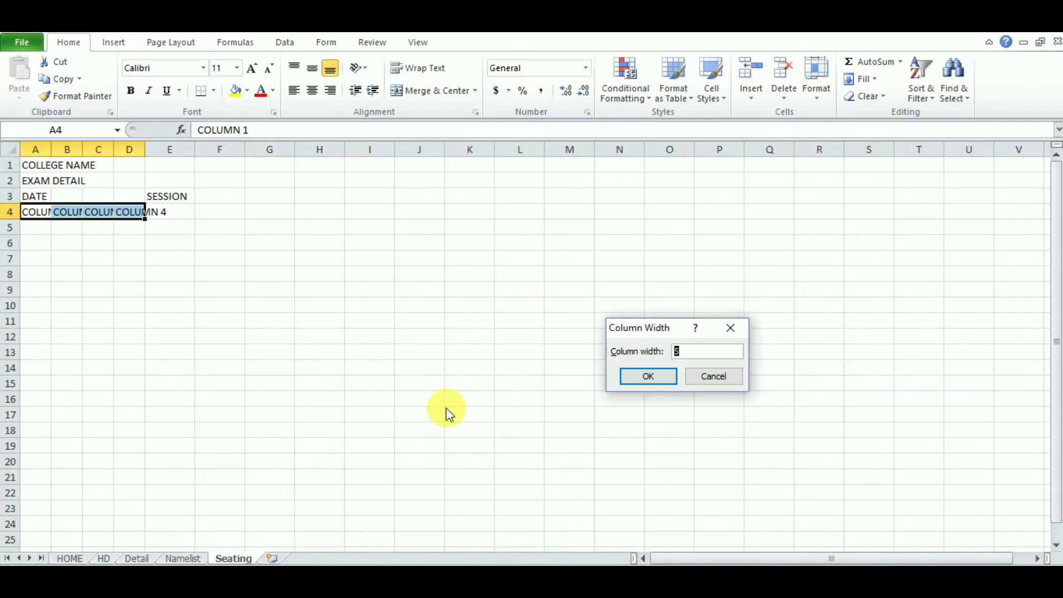
{"action": "type", "text": "15"}
{"action": "key", "text": "Return"}
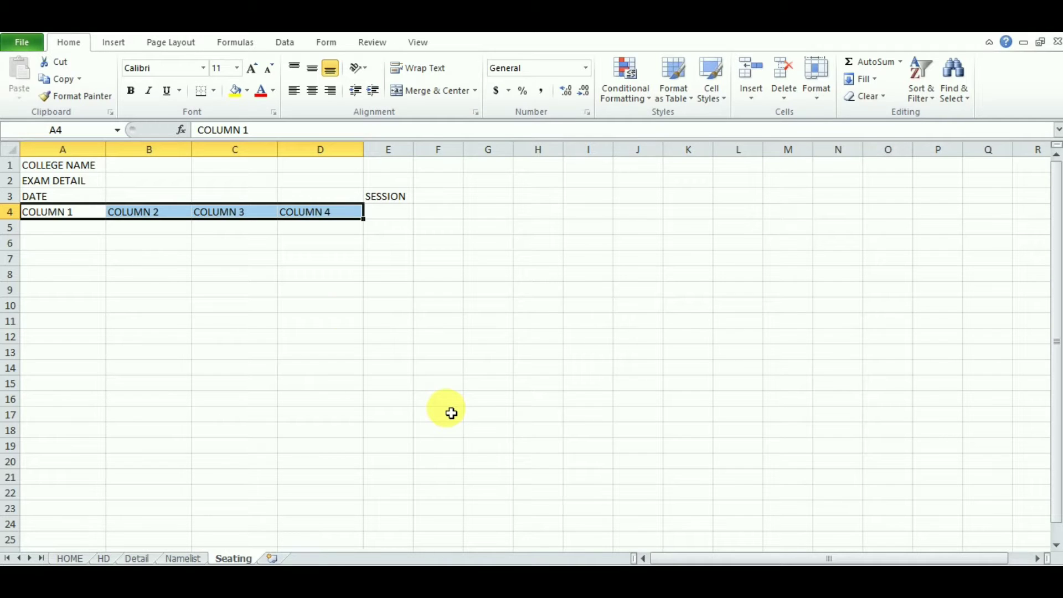
Step: Check the sheet in the print preview and return to the grid
{"action": "key", "text": "ctrl+p"}
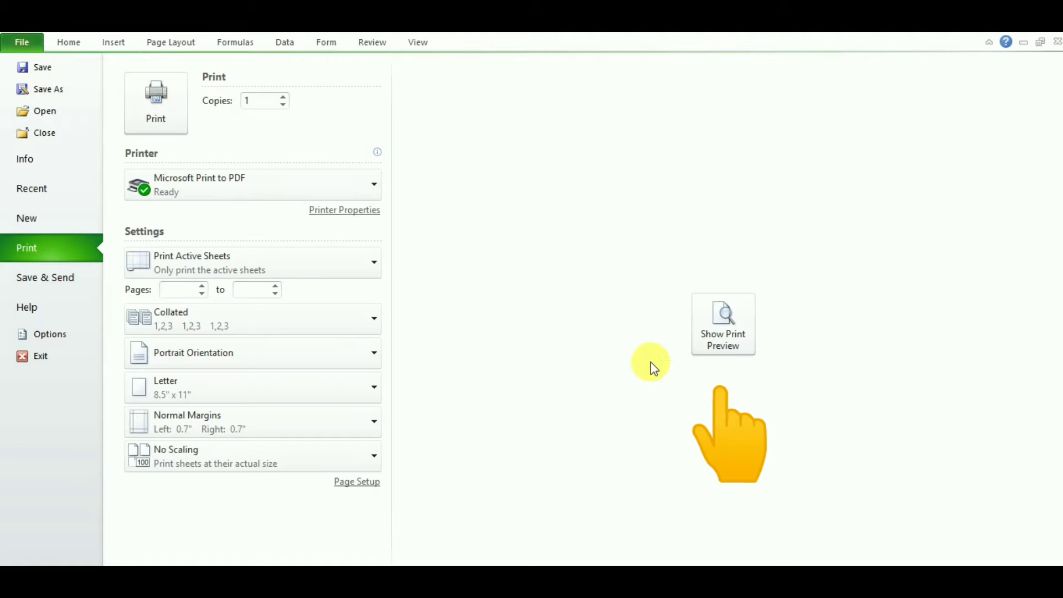
{"action": "left_click", "coordinate": [722, 353]}
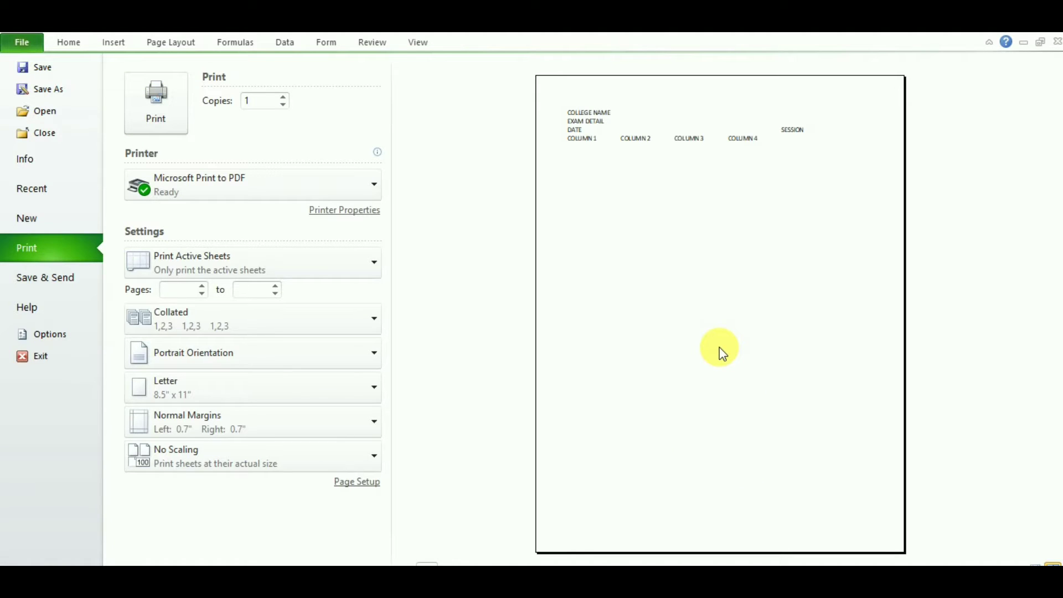
{"action": "key", "text": "Escape"}
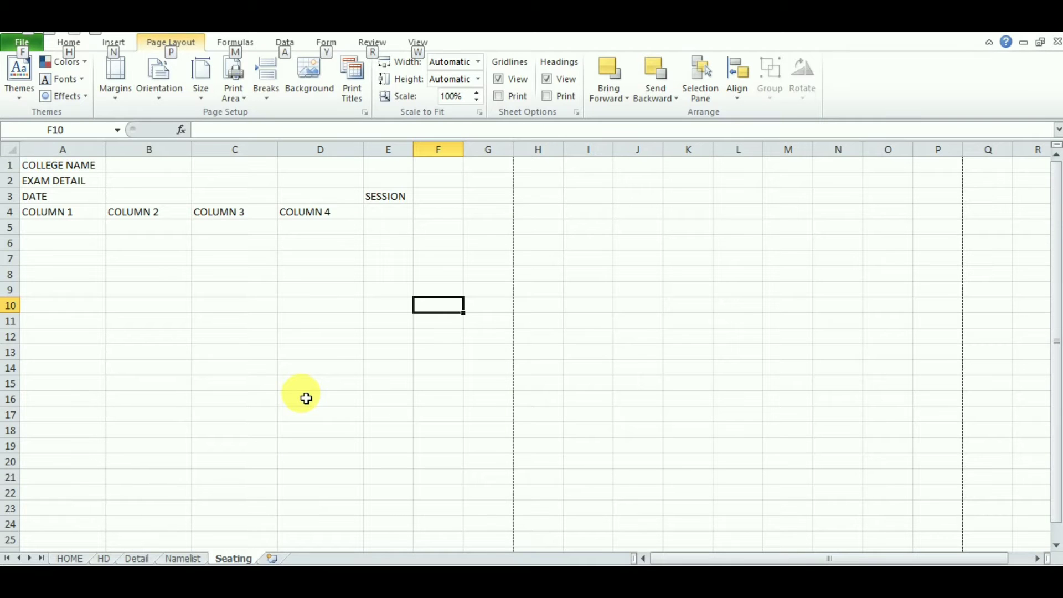
Step: Make the COLUMN 1–4 headers in A4:D4 centred and bold
{"action": "left_click", "coordinate": [202, 401]}
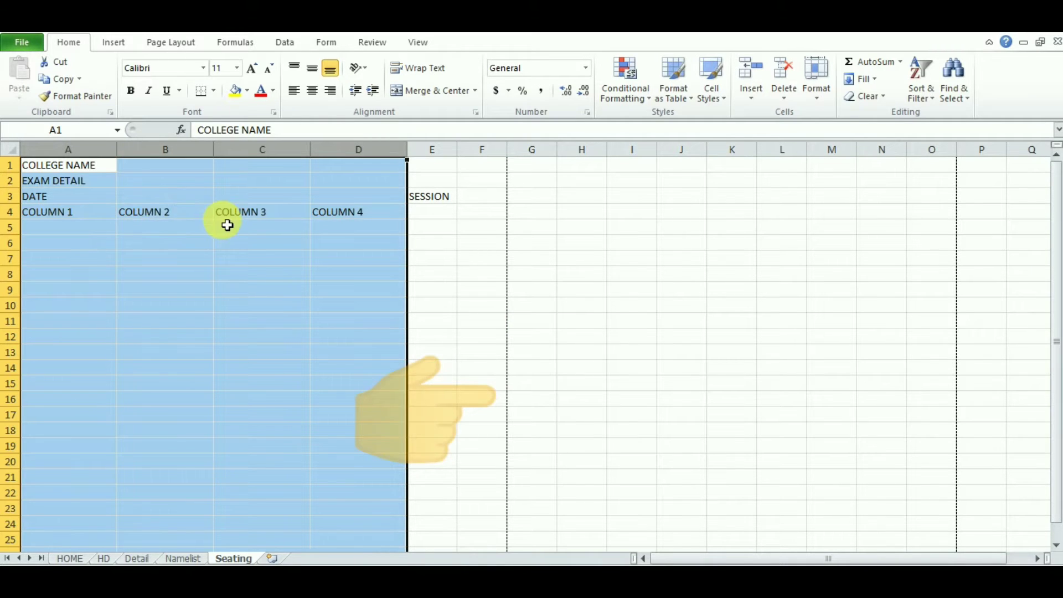
{"action": "left_click_drag", "start_coordinate": [103, 217], "coordinate": [354, 213]}
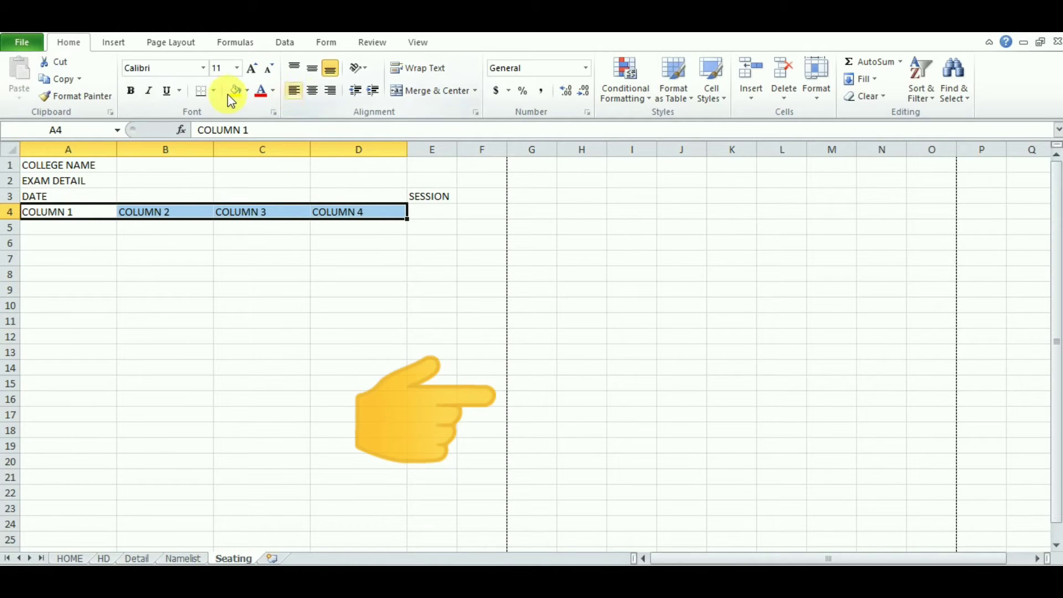
{"action": "left_click", "coordinate": [315, 94]}
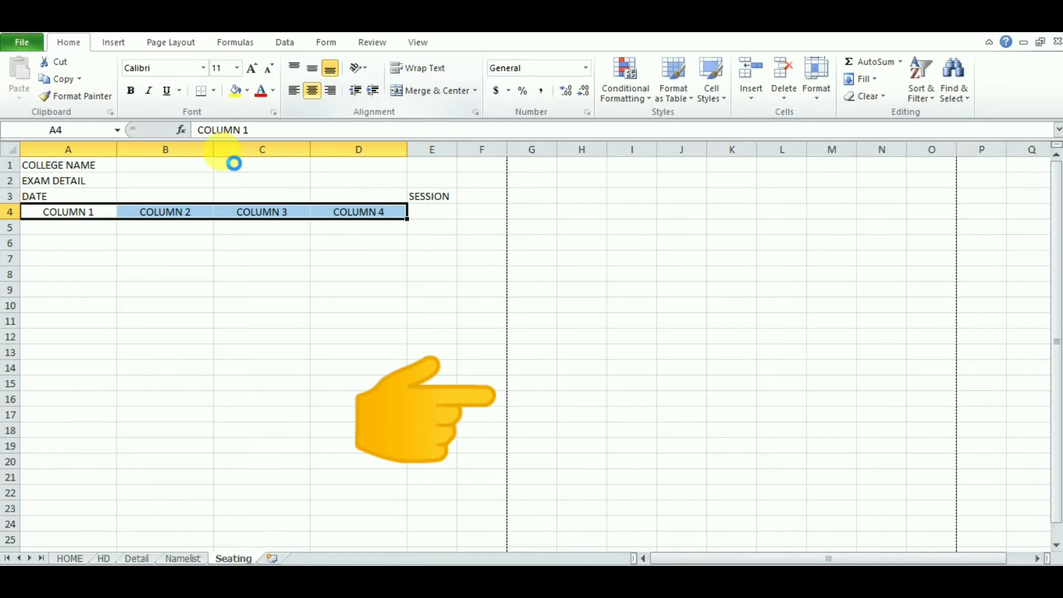
{"action": "left_click", "coordinate": [130, 90]}
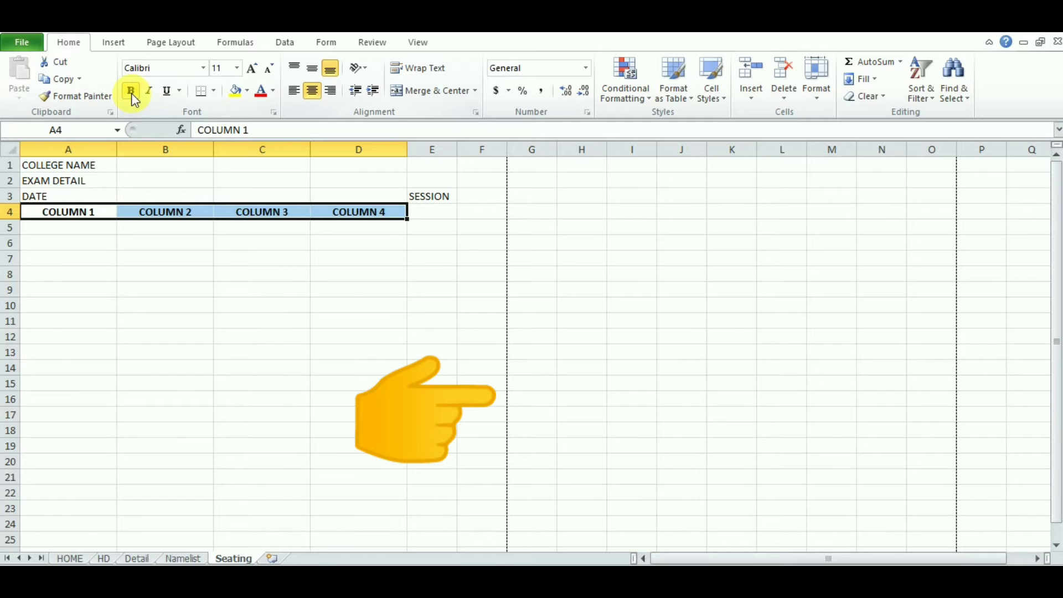
{"action": "left_click", "coordinate": [70, 235]}
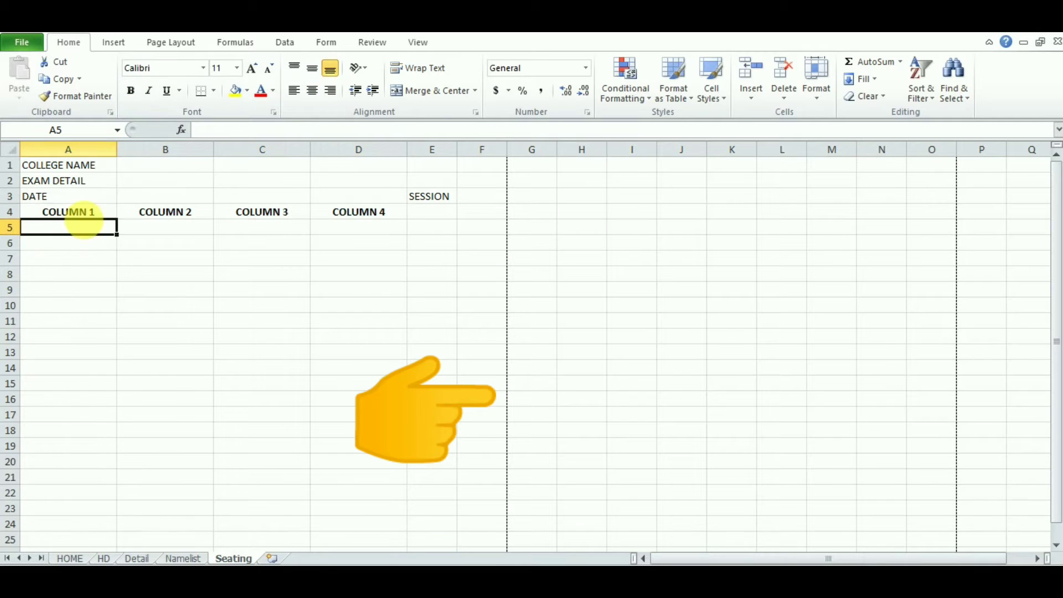
Step: Widen columns A to D to a column width of 20
{"action": "left_click_drag", "start_coordinate": [95, 212], "coordinate": [359, 210]}
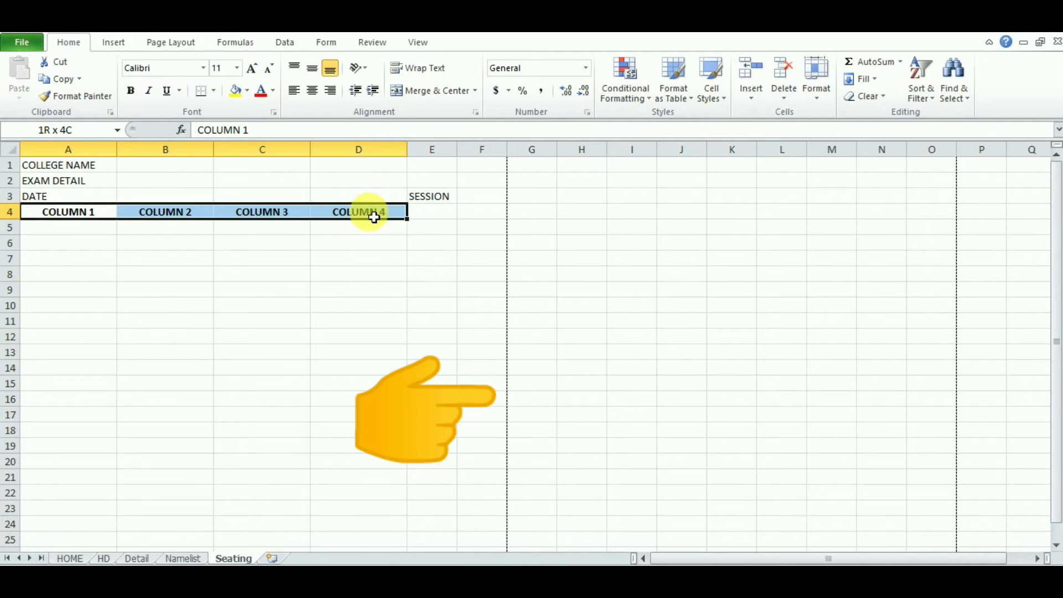
{"action": "left_click", "coordinate": [814, 91]}
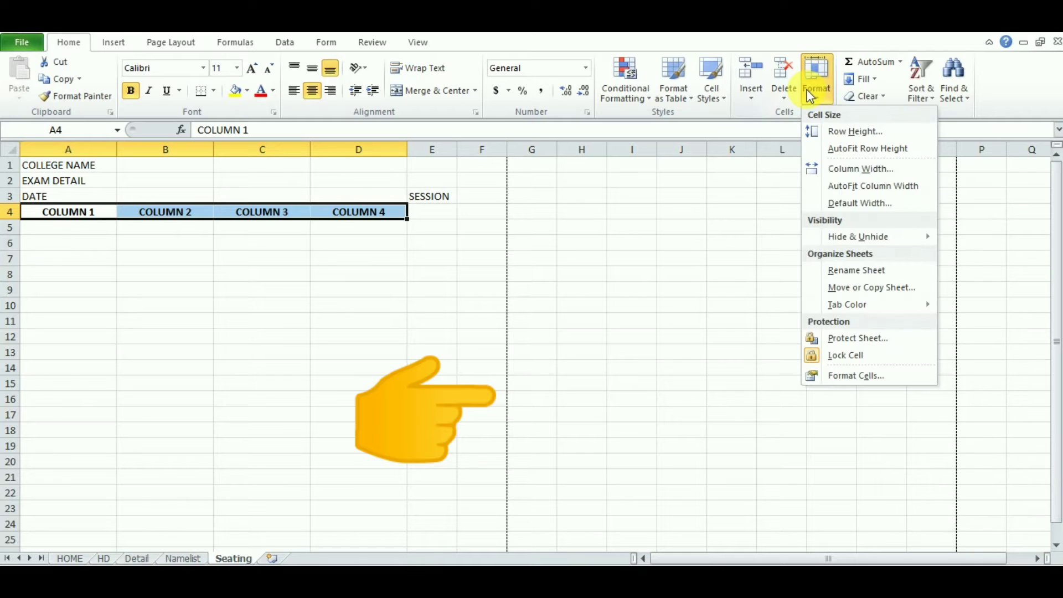
{"action": "left_click", "coordinate": [870, 169]}
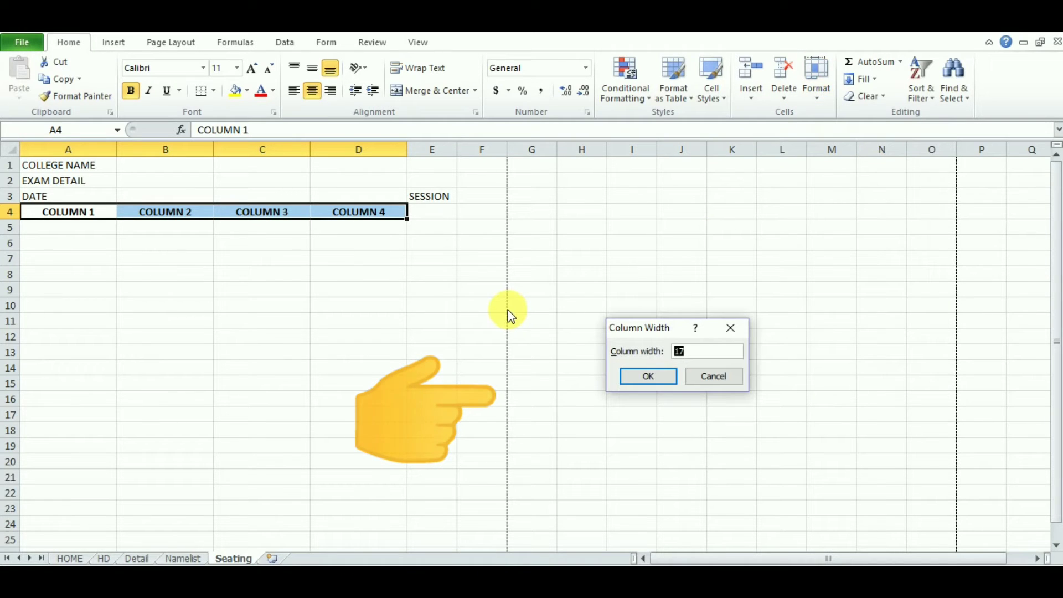
{"action": "type", "text": "20"}
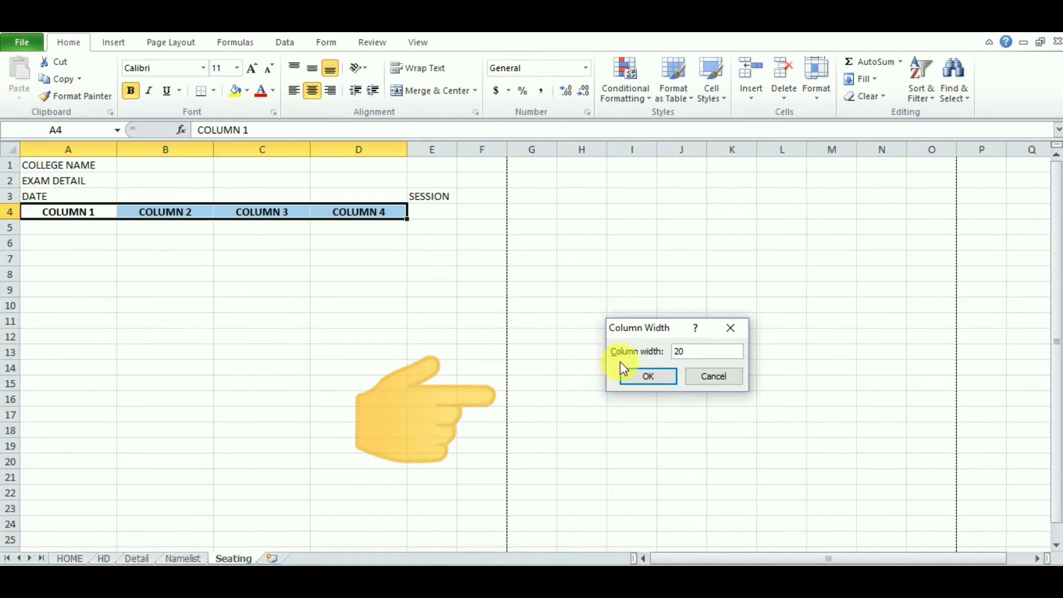
{"action": "left_click", "coordinate": [639, 381]}
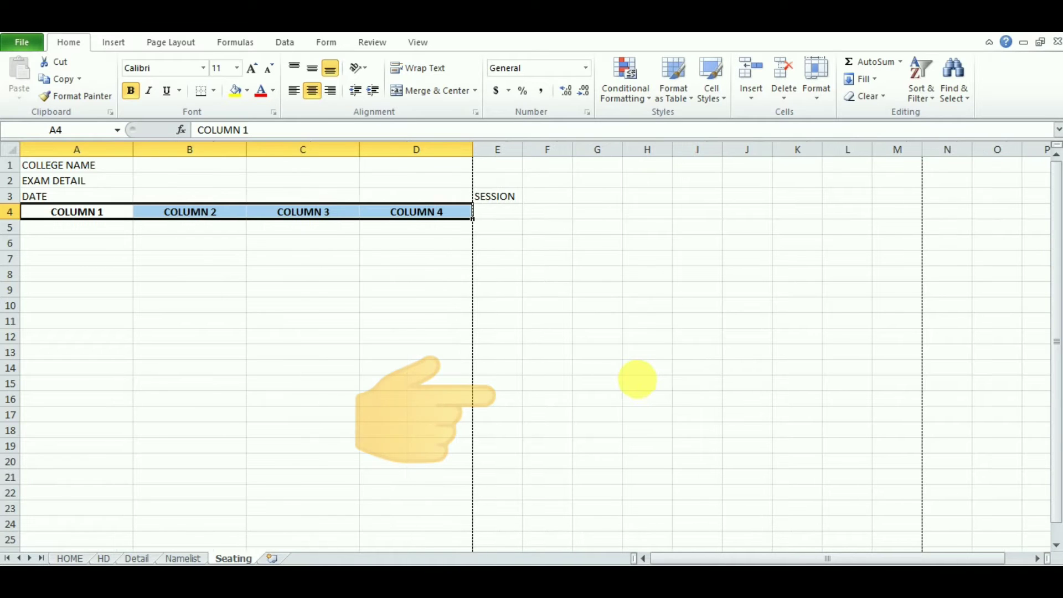
Step: Apply All Borders to the table block A4:D10
{"action": "left_click", "coordinate": [436, 370]}
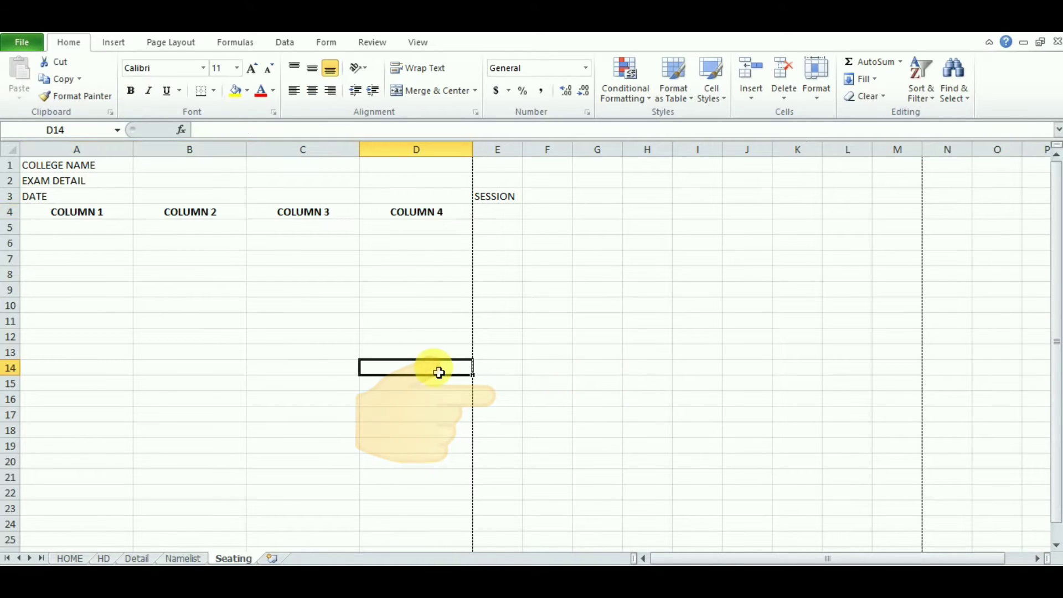
{"action": "left_click", "coordinate": [498, 201]}
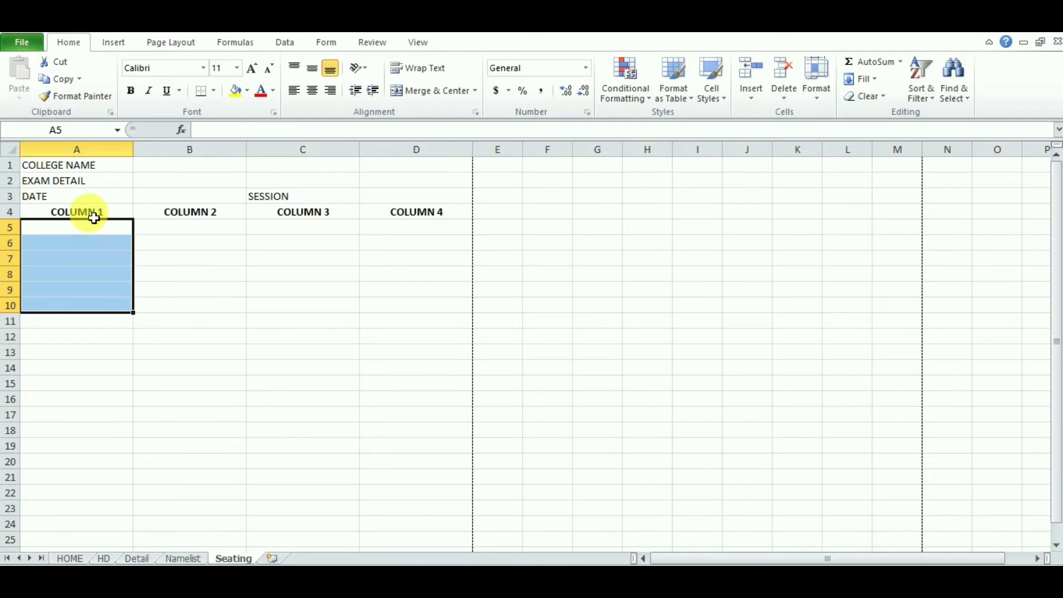
{"action": "left_click_drag", "start_coordinate": [89, 212], "coordinate": [406, 309]}
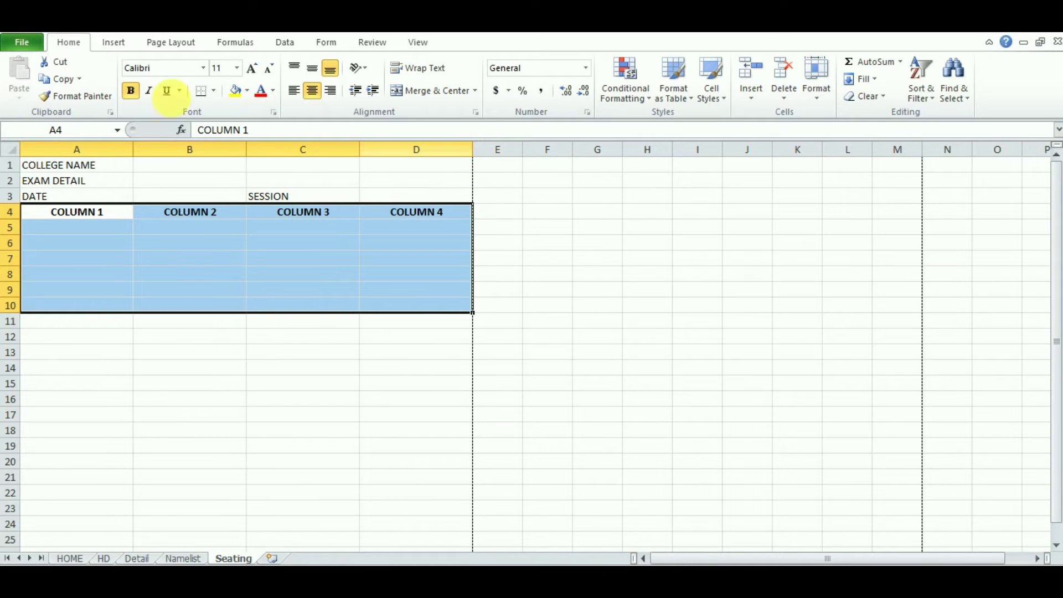
{"action": "left_click", "coordinate": [218, 90]}
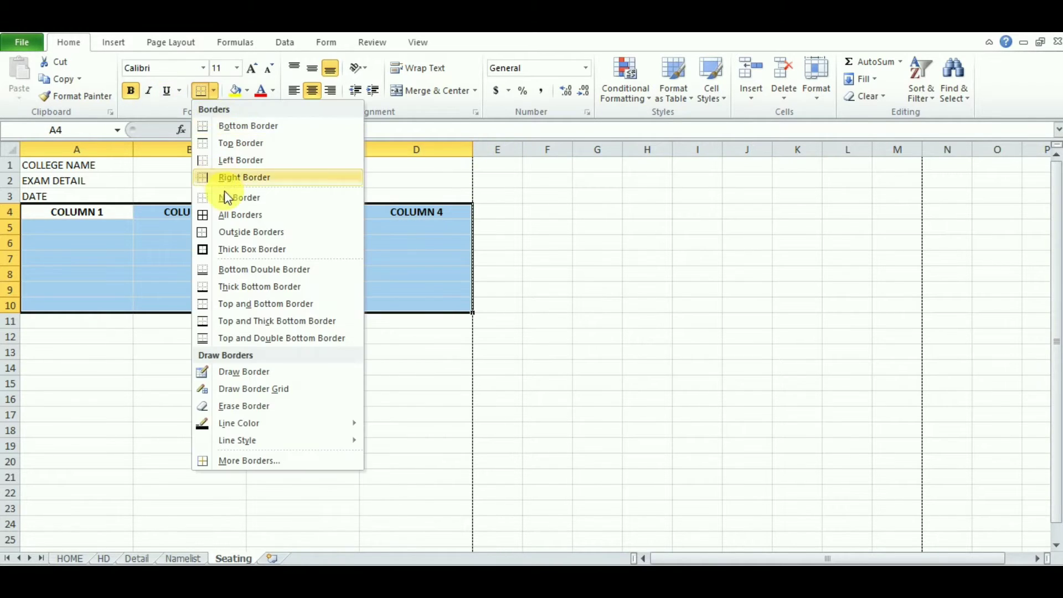
{"action": "left_click", "coordinate": [249, 221]}
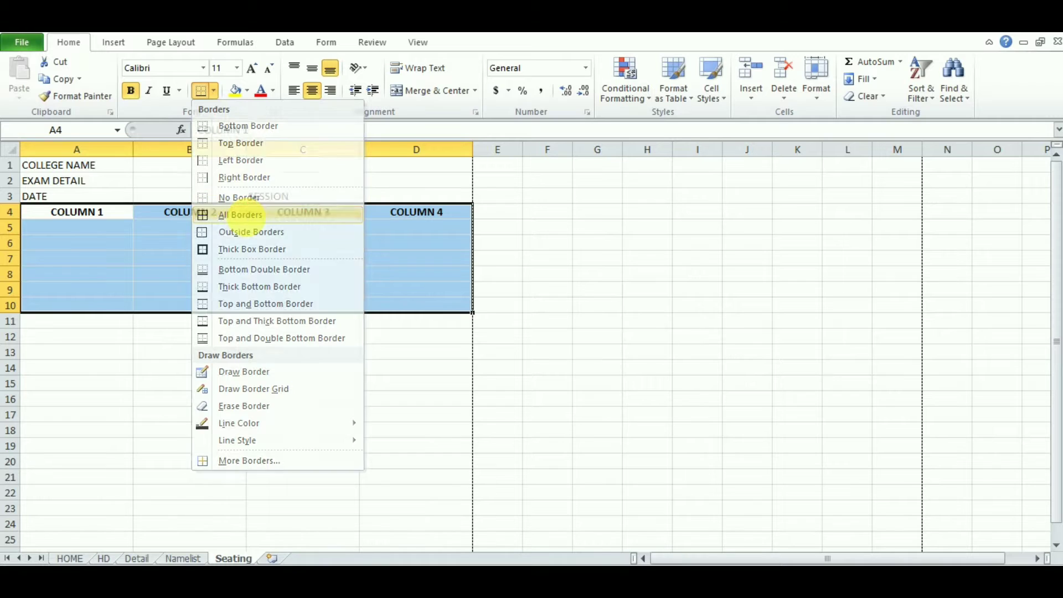
{"action": "left_click", "coordinate": [162, 295]}
Step: Select A5:A10 under COLUMN 1, then the College Name cell A1
{"action": "left_click_drag", "start_coordinate": [83, 230], "coordinate": [89, 306]}
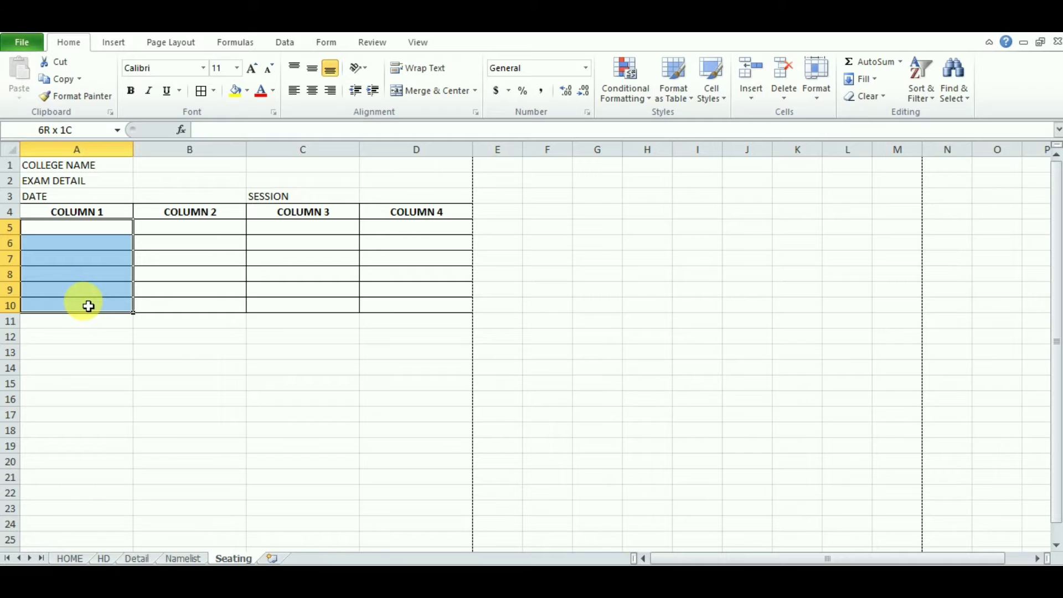
{"action": "left_click_drag", "start_coordinate": [89, 307], "coordinate": [88, 304]}
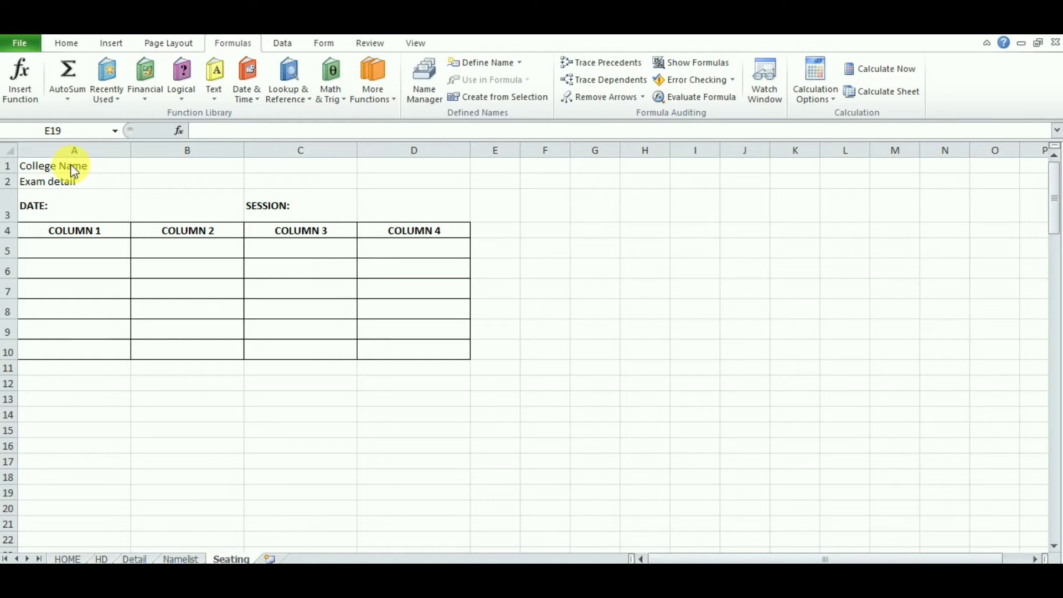
{"action": "left_click", "coordinate": [72, 165]}
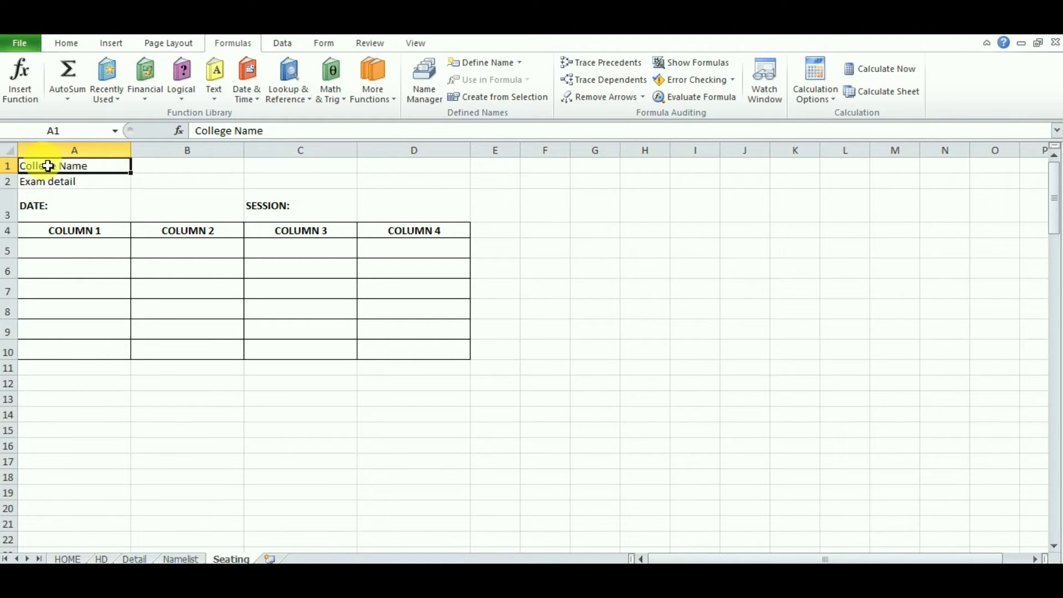
Step: Insert a blank row above College Name and enter 'Hall Number' in A1
{"action": "key", "text": "shift+space"}
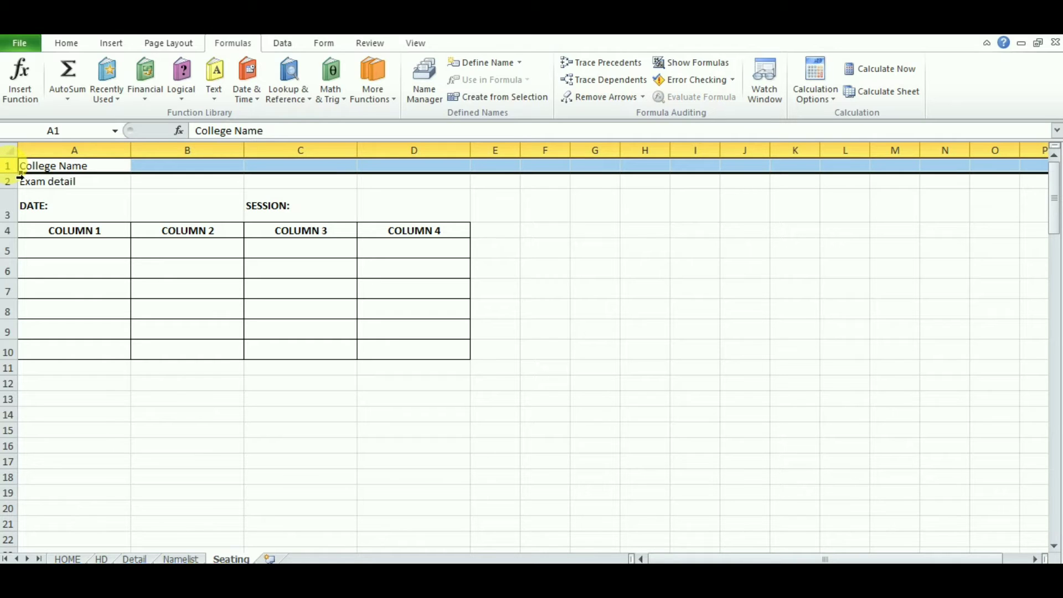
{"action": "right_click", "coordinate": [10, 167]}
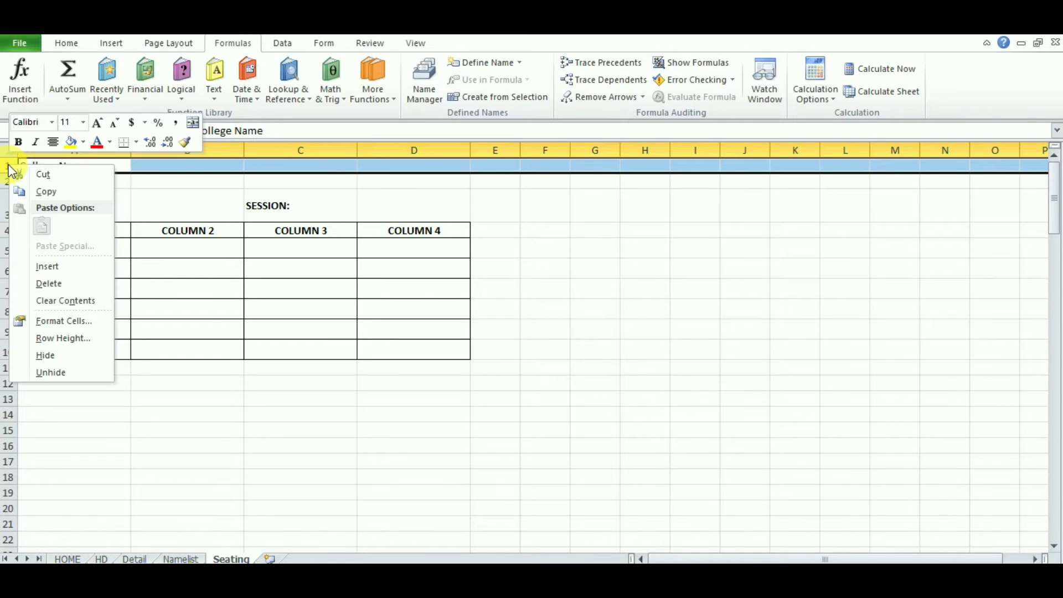
{"action": "left_click", "coordinate": [47, 266]}
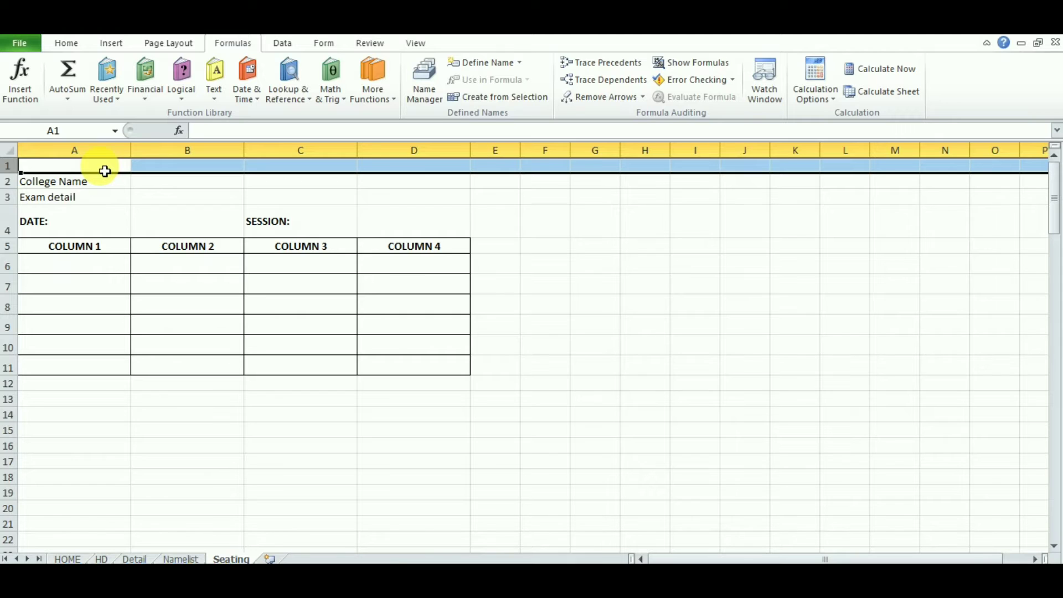
{"action": "left_click", "coordinate": [79, 170]}
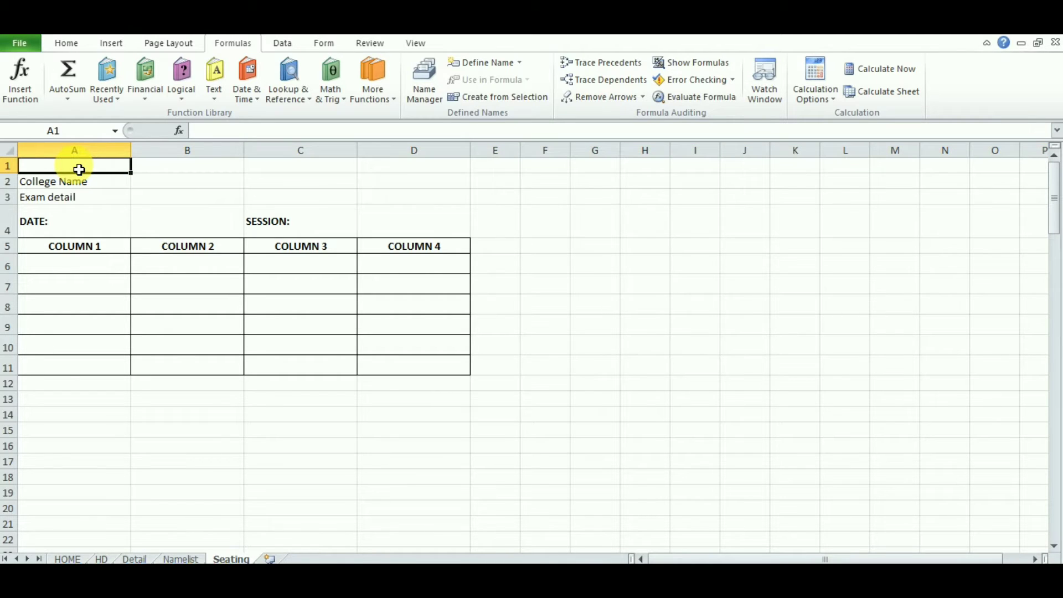
{"action": "type", "text": "Hall "}
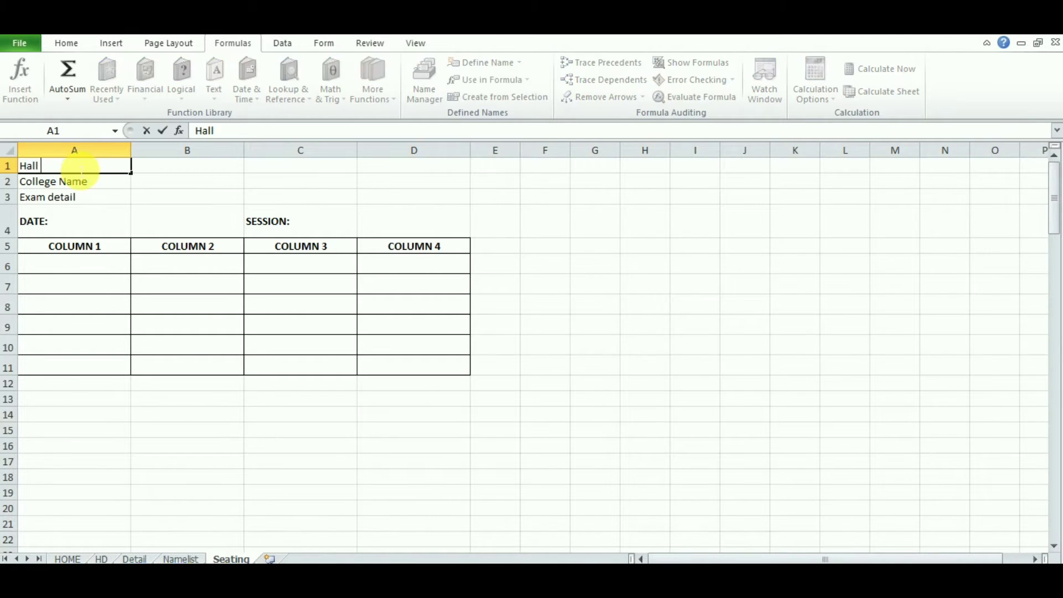
{"action": "type", "text": "Number"}
{"action": "key", "text": "Return"}
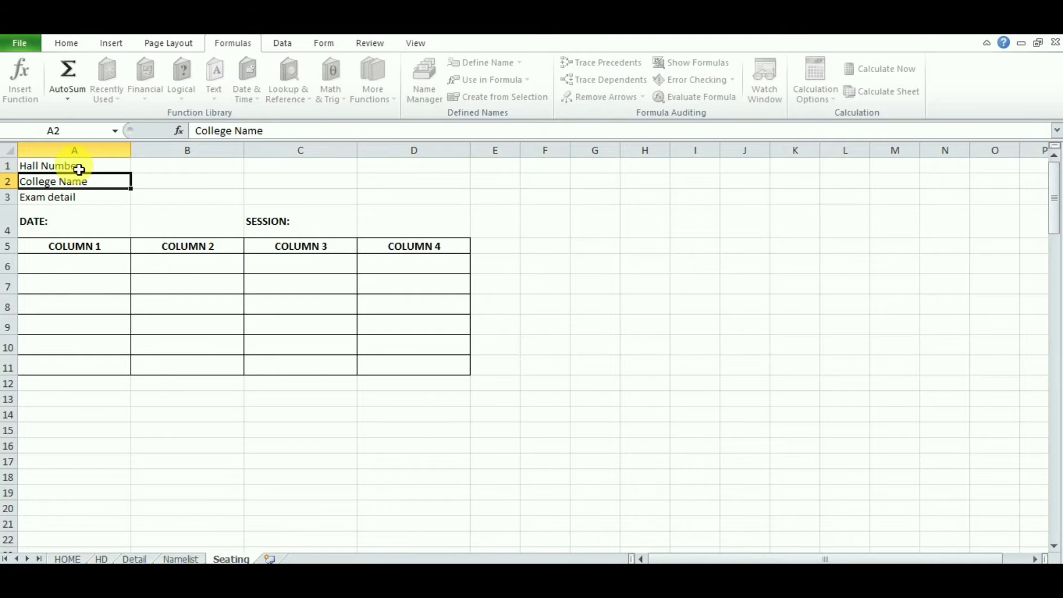
{"action": "left_click", "coordinate": [565, 302]}
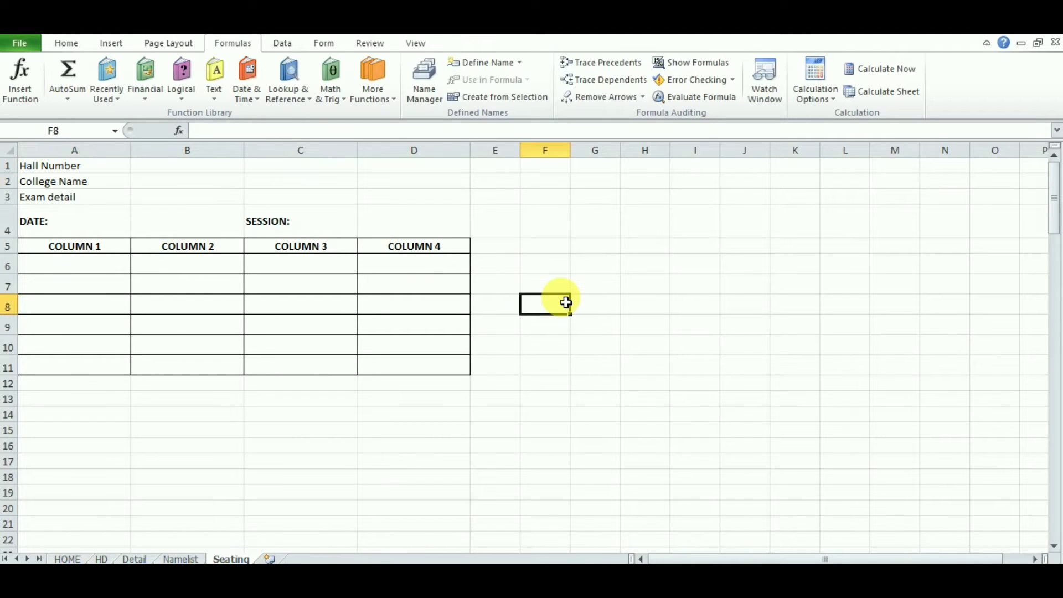
Step: Enter 'Hall Number' in F1 and auto-fit column F to the label
{"action": "key", "text": "ctrl+Up"}
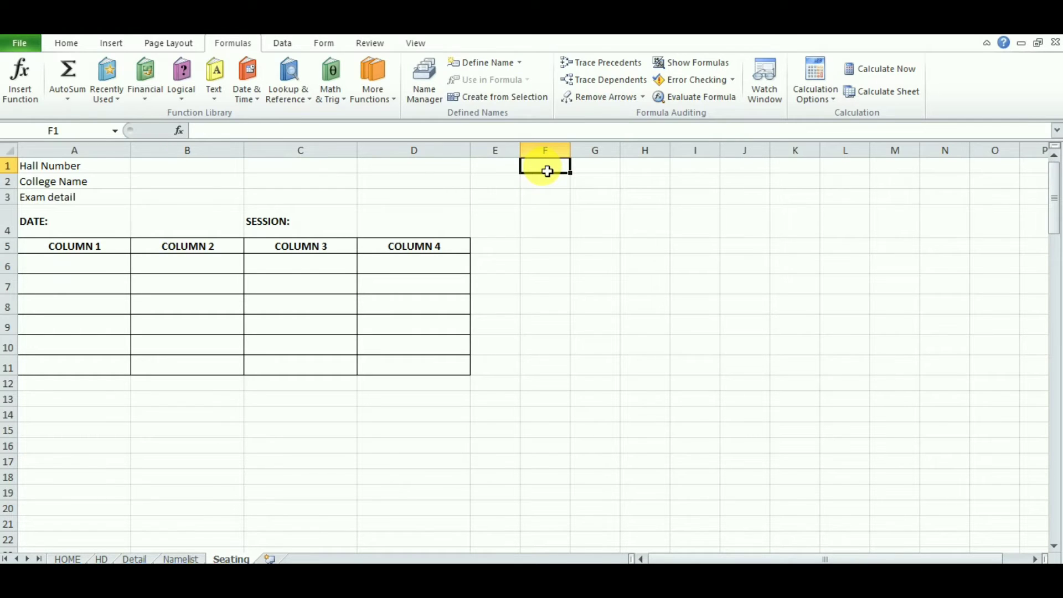
{"action": "type", "text": "H"}
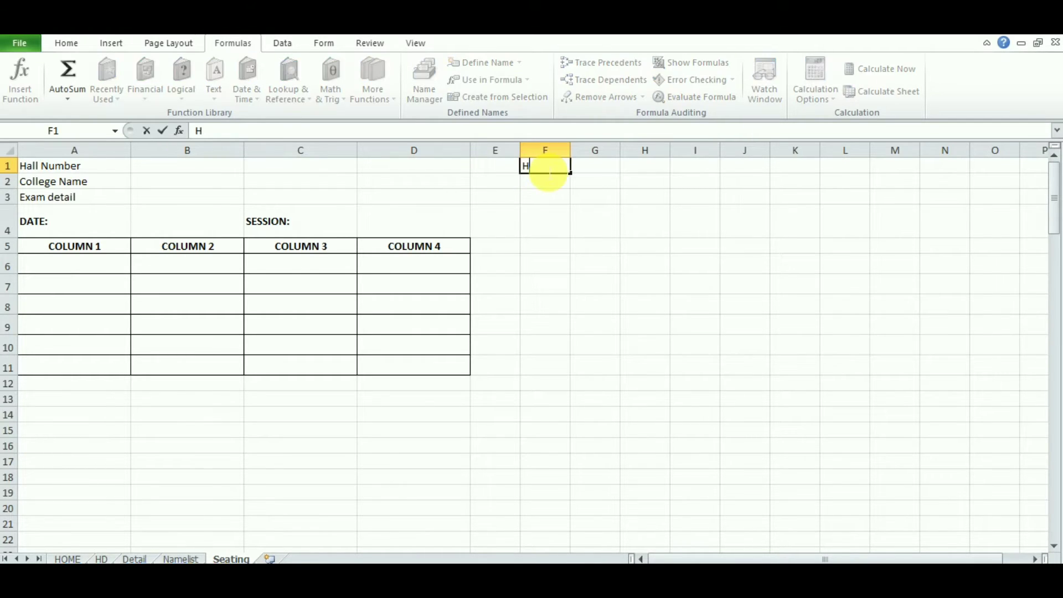
{"action": "type", "text": "all Number"}
{"action": "key", "text": "Return"}
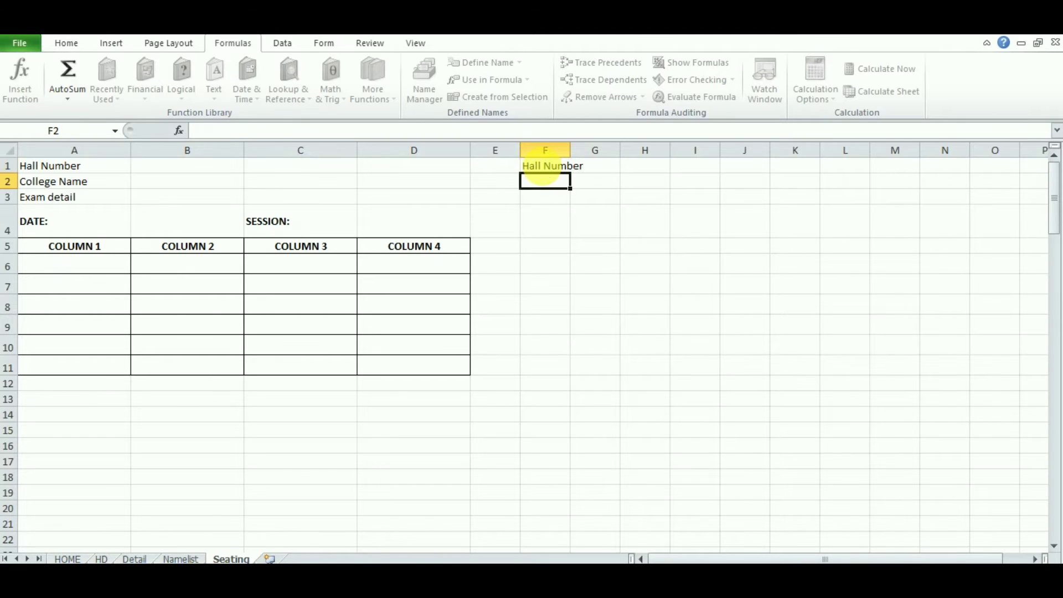
{"action": "double_click", "coordinate": [572, 151]}
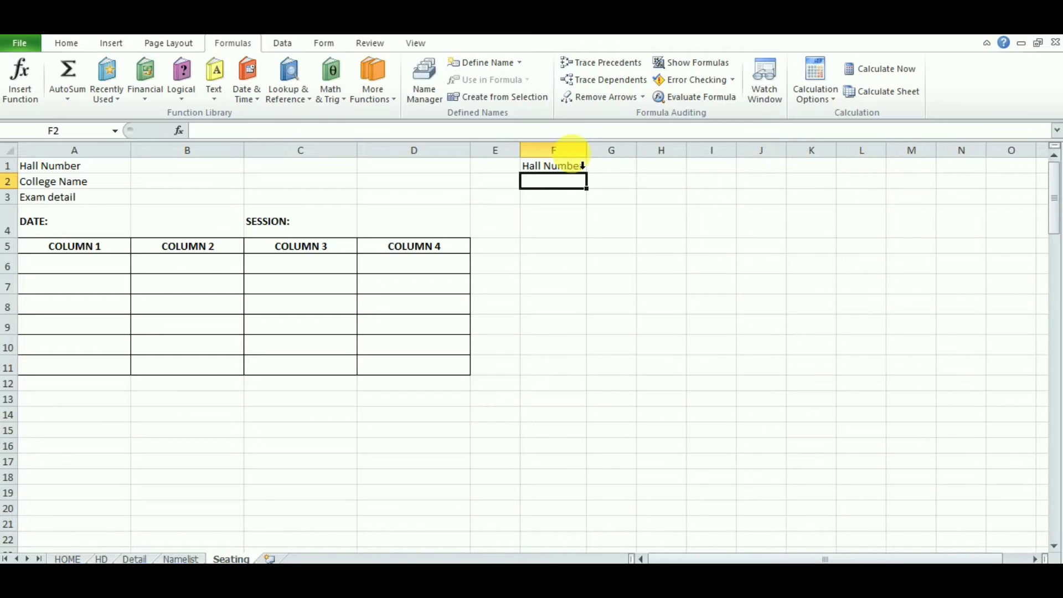
{"action": "left_click", "coordinate": [614, 166]}
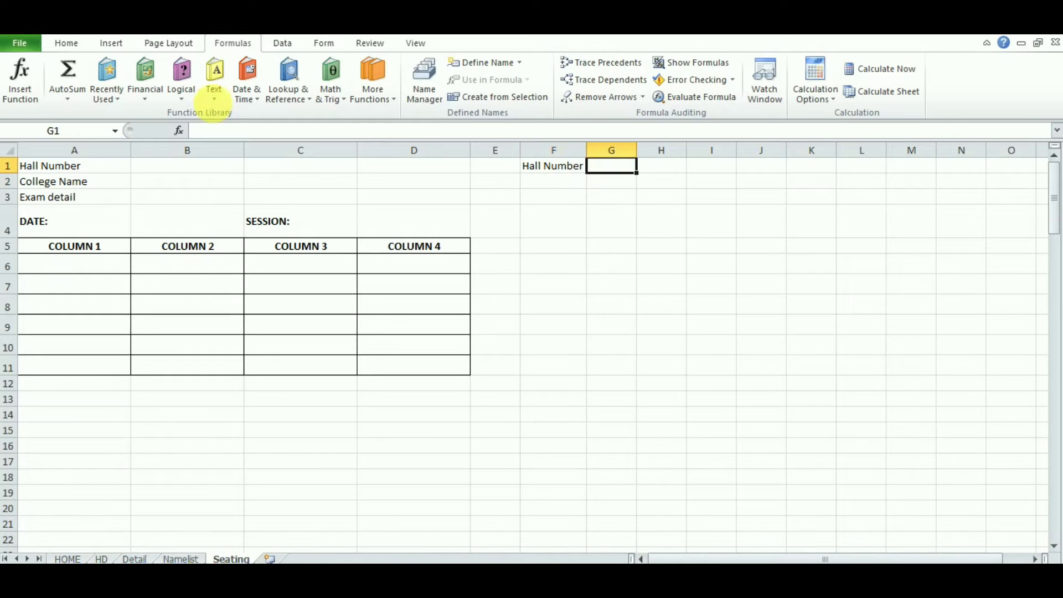
Step: Fill cell G1 green, then check the HD sheet's hall table and return to Seating
{"action": "left_click", "coordinate": [73, 47]}
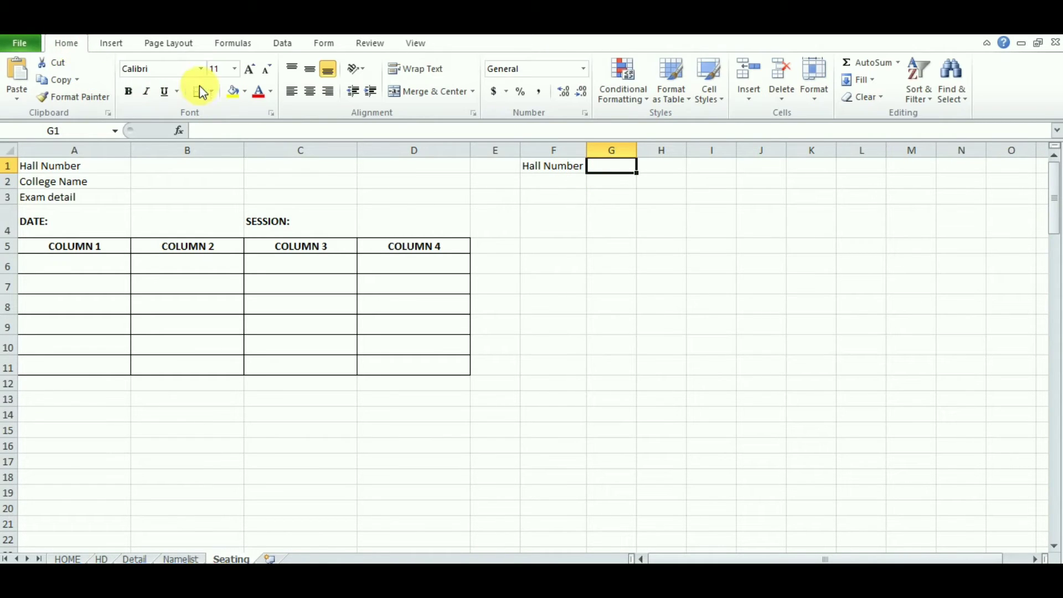
{"action": "left_click", "coordinate": [245, 90]}
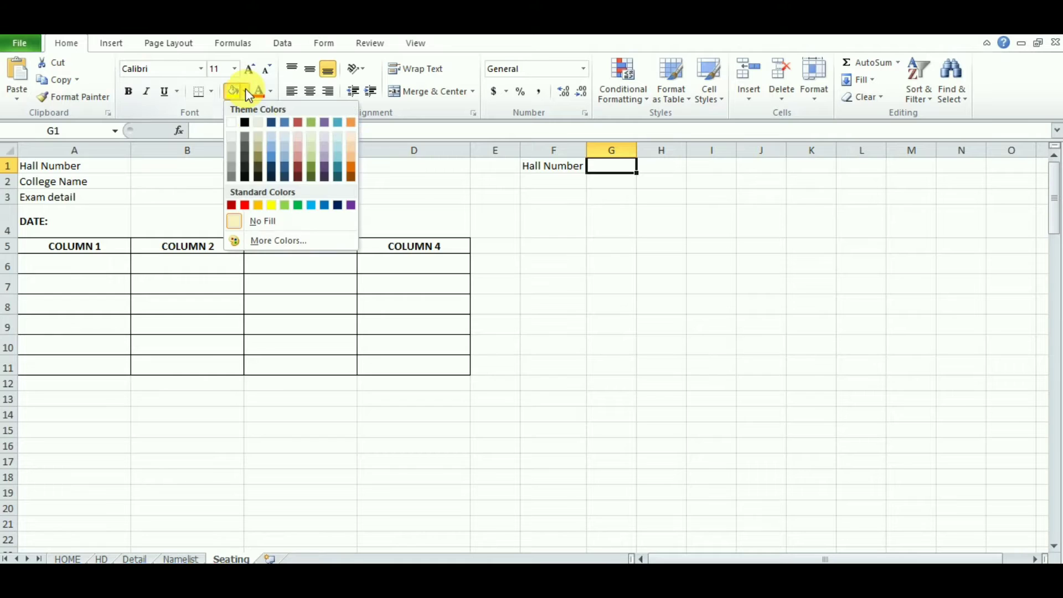
{"action": "left_click", "coordinate": [302, 206]}
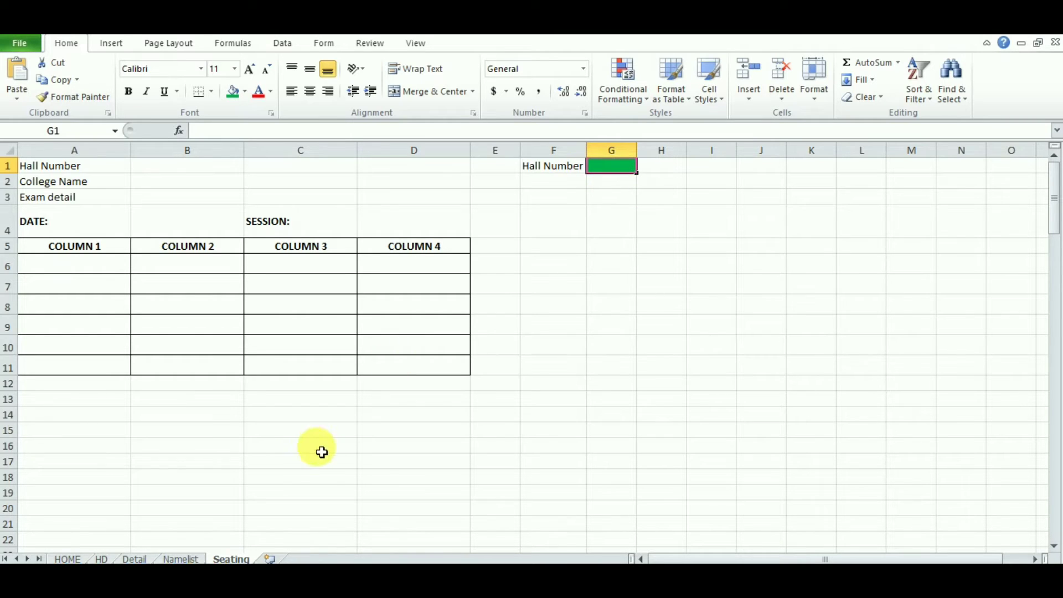
{"action": "left_click", "coordinate": [101, 559]}
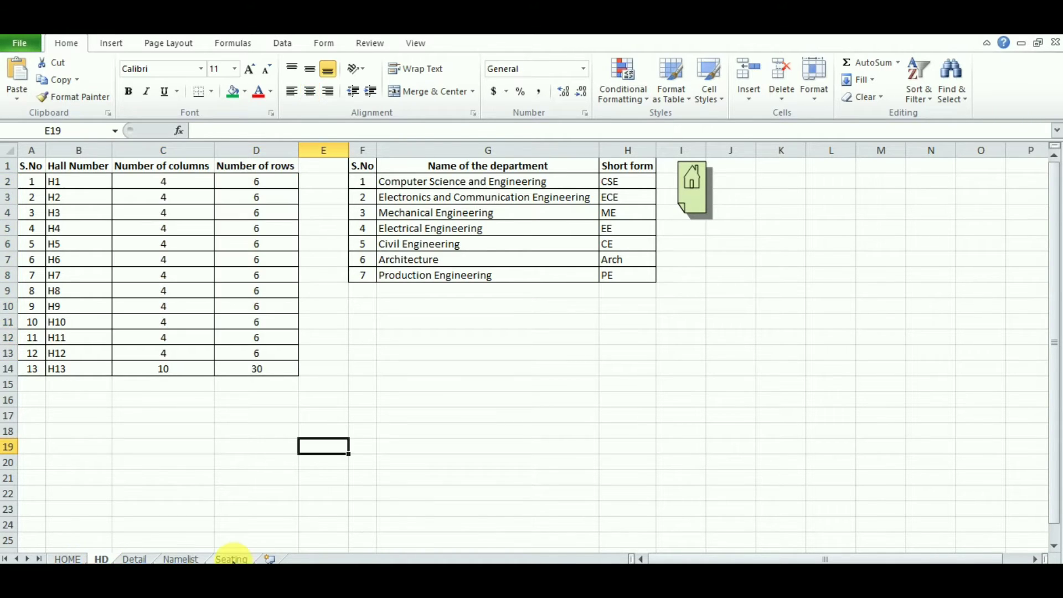
{"action": "left_click", "coordinate": [232, 559]}
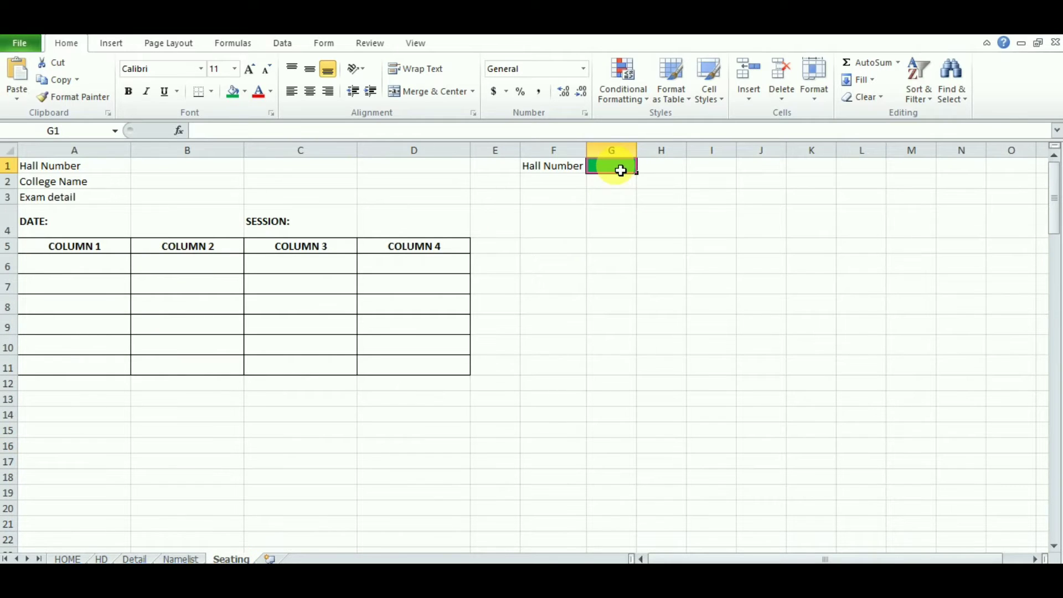
Step: Add a List data validation to G1 with source HD!$B$2:$B$13
{"action": "left_click", "coordinate": [283, 47]}
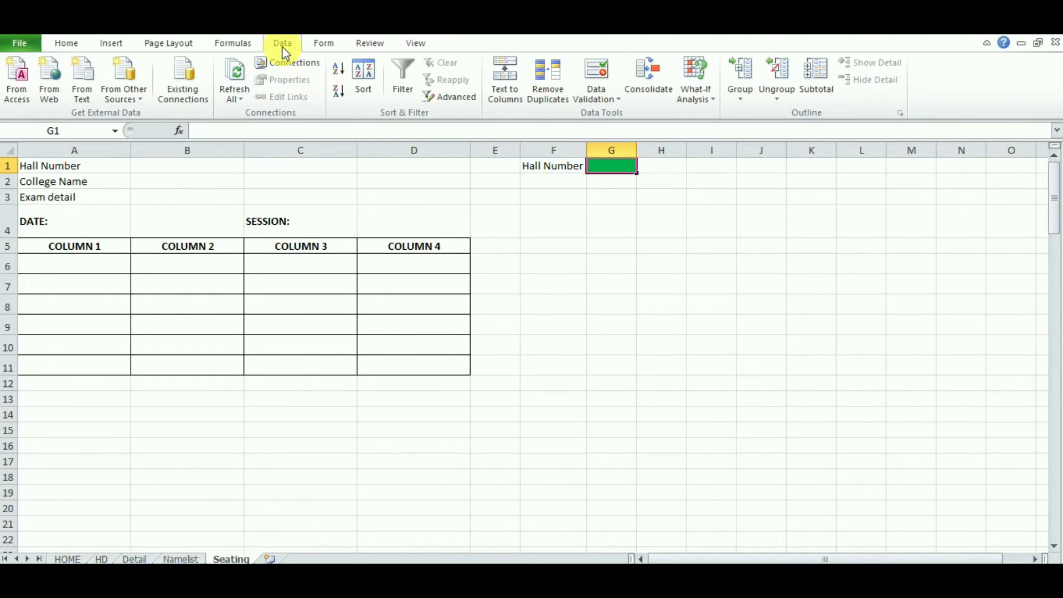
{"action": "left_click", "coordinate": [602, 66]}
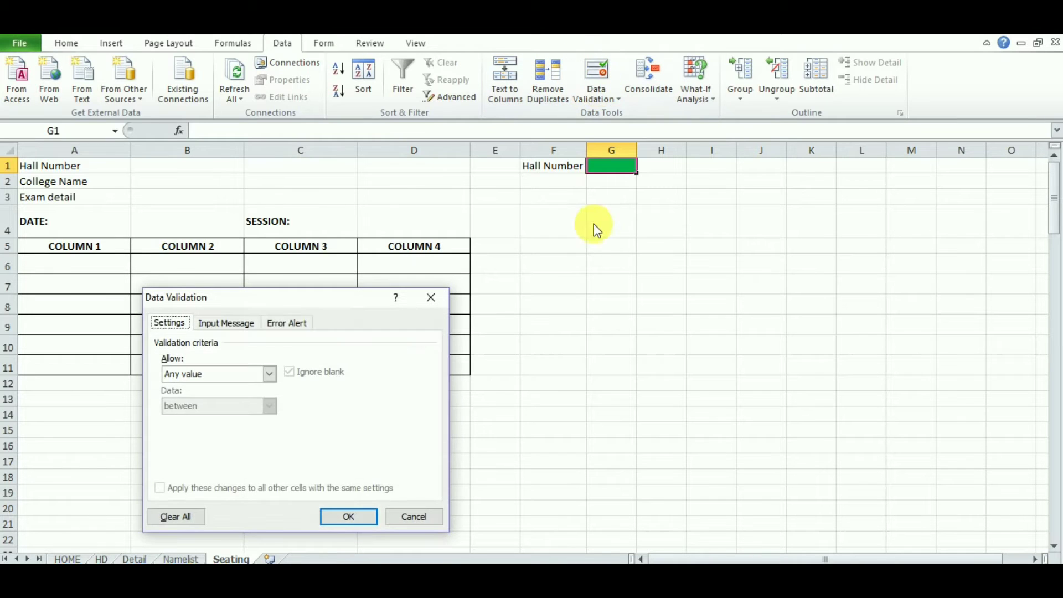
{"action": "left_click", "coordinate": [268, 374]}
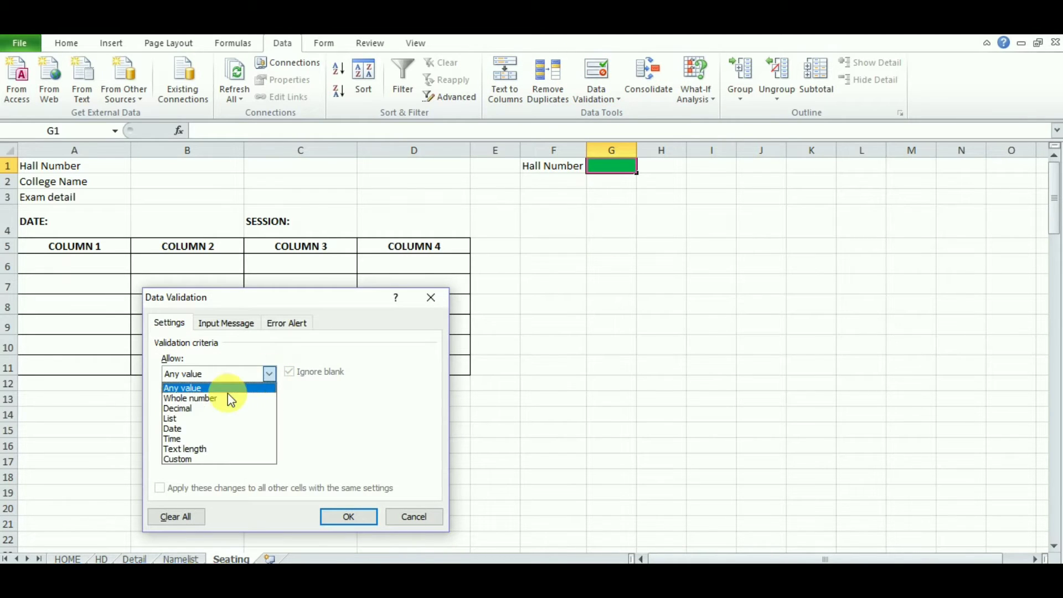
{"action": "left_click", "coordinate": [206, 419]}
{"action": "left_click", "coordinate": [215, 442]}
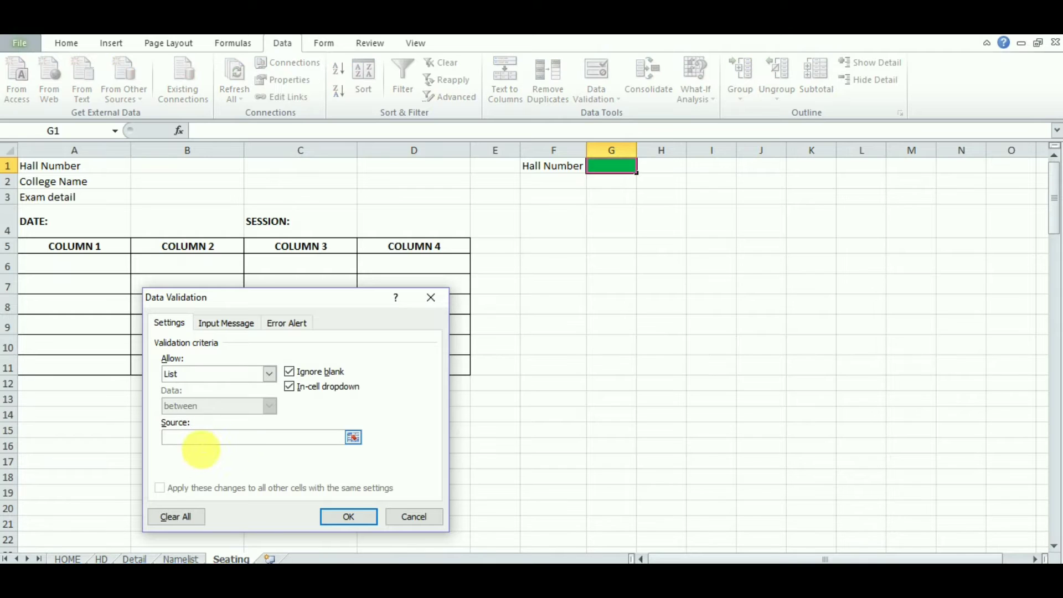
{"action": "left_click", "coordinate": [101, 559]}
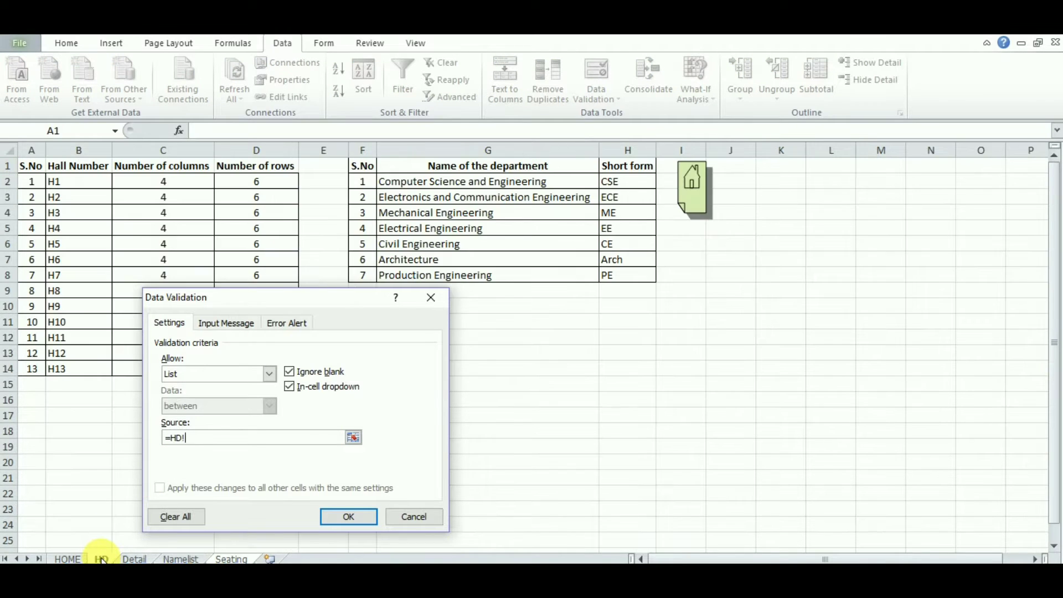
{"action": "left_click_drag", "start_coordinate": [78, 186], "coordinate": [78, 356]}
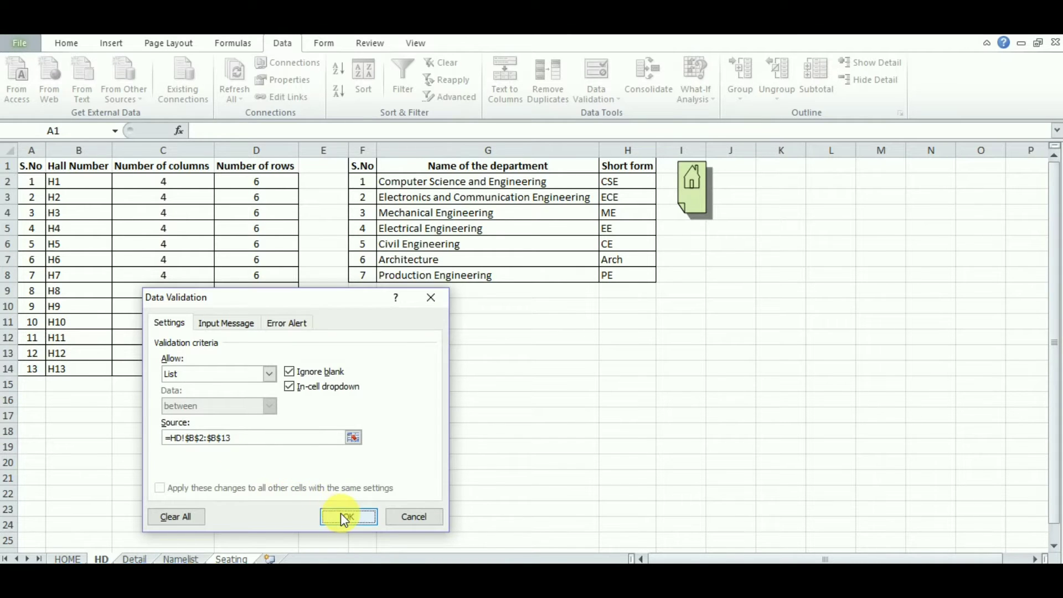
{"action": "left_click", "coordinate": [341, 515]}
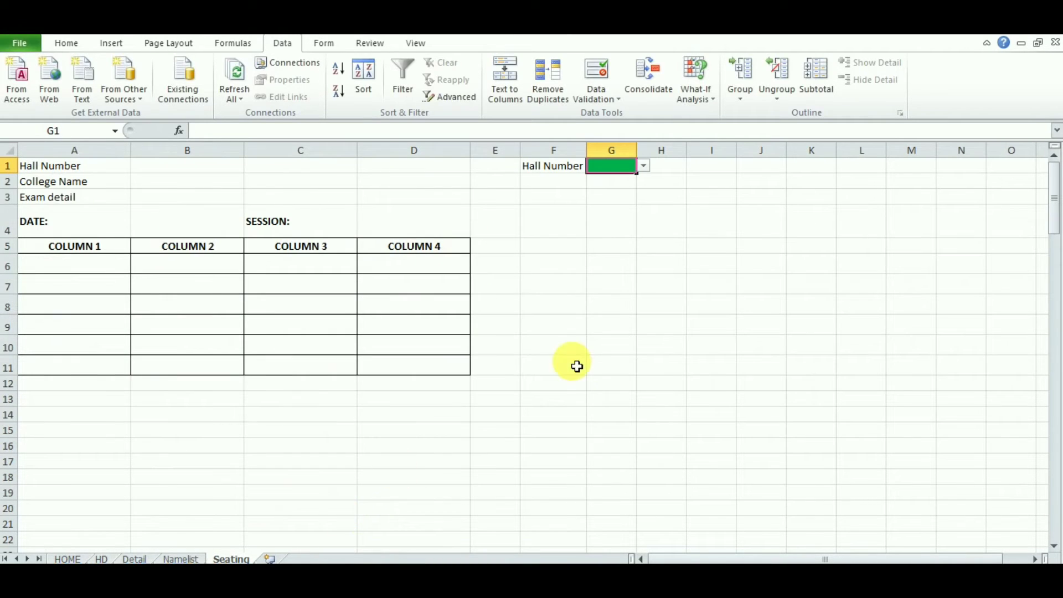
Step: Choose hall H1 from G1's dropdown list
{"action": "left_click", "coordinate": [643, 166]}
{"action": "mouse_move", "coordinate": [640, 197]}
{"action": "left_mouse_down"}
{"action": "mouse_move", "coordinate": [639, 217]}
{"action": "mouse_move", "coordinate": [640, 180]}
{"action": "left_mouse_up"}
{"action": "left_click", "coordinate": [622, 180]}
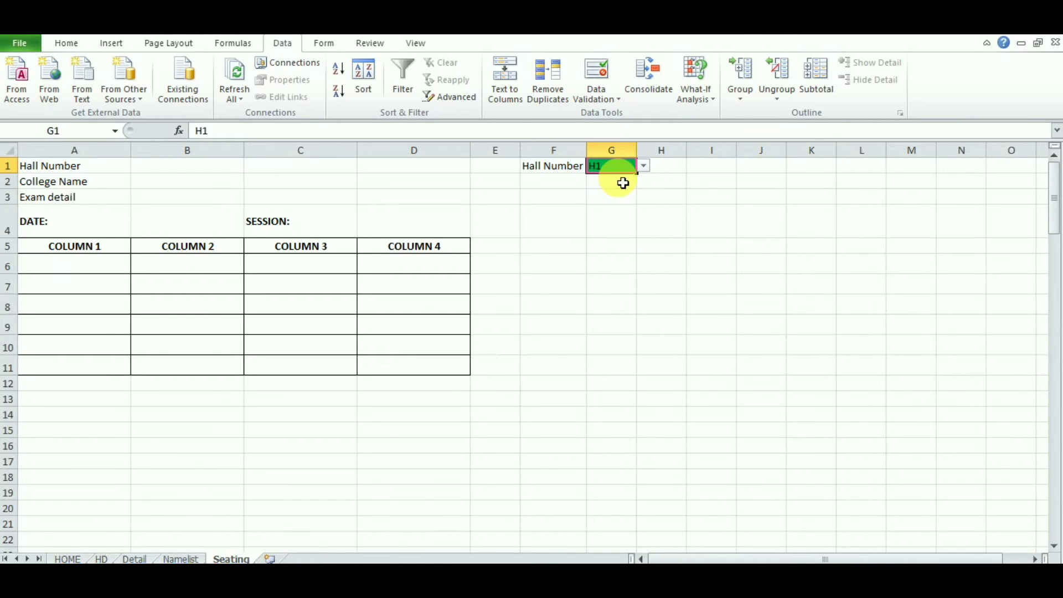
{"action": "left_click", "coordinate": [74, 48]}
{"action": "left_click", "coordinate": [542, 253]}
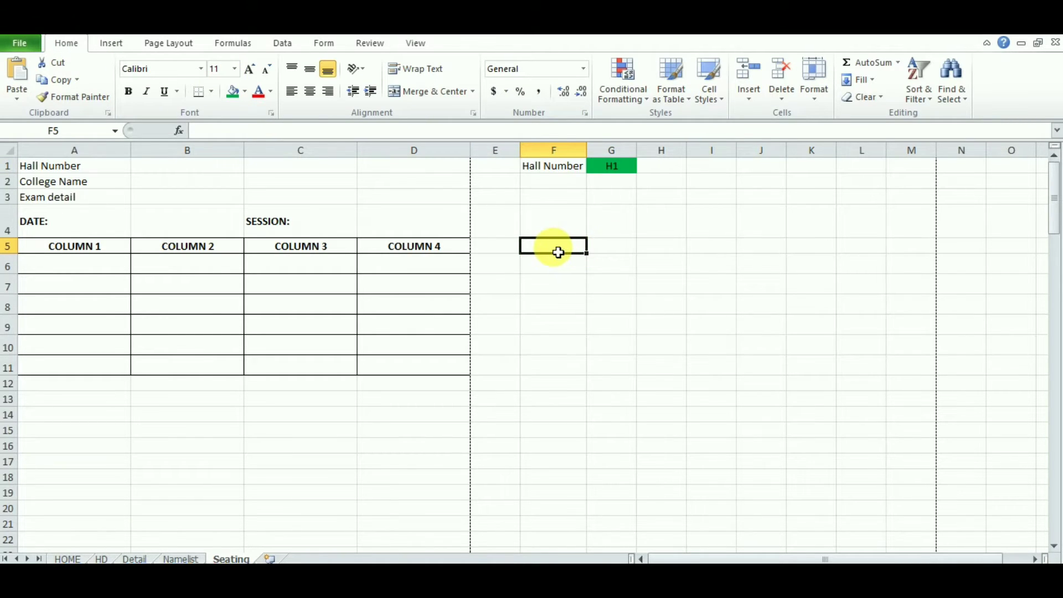
Step: Enter headings 'Department' in F5 and 'No. of students' in G5, auto-fitting column G
{"action": "type", "text": "Departm"}
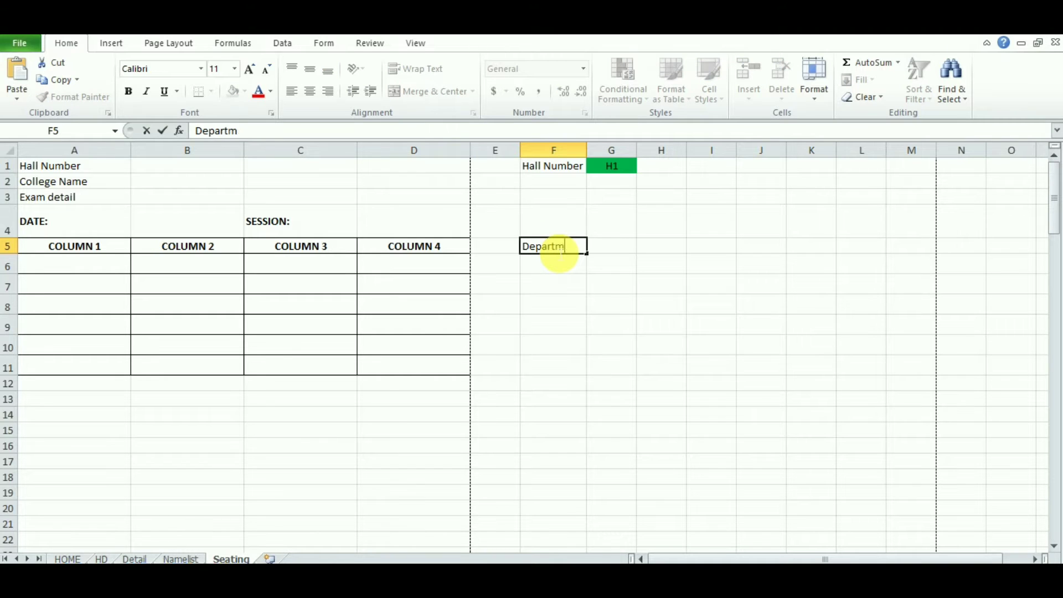
{"action": "type", "text": "ent"}
{"action": "key", "text": "Tab"}
{"action": "type", "text": "N"}
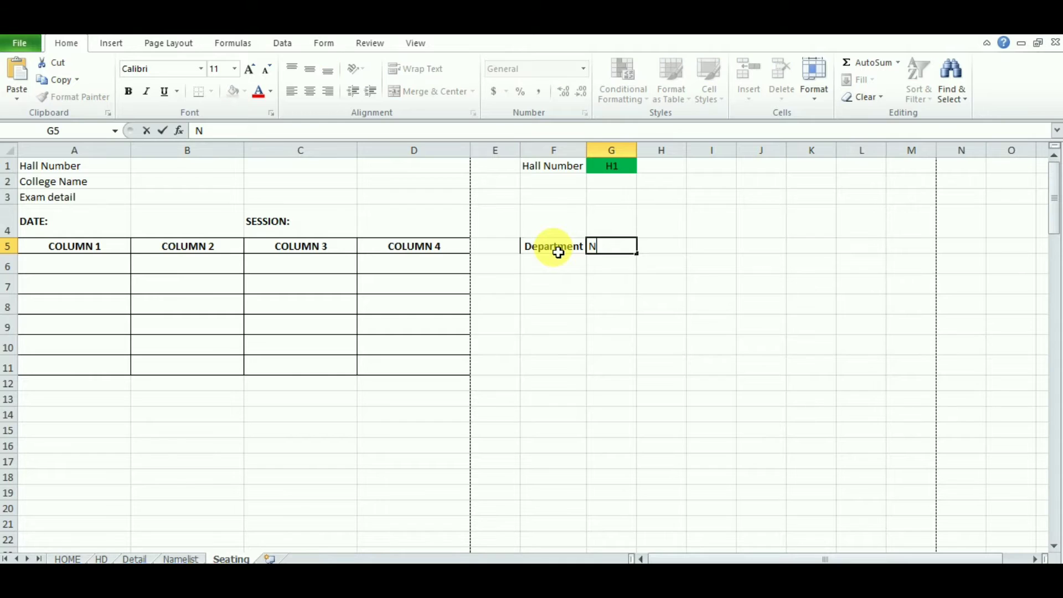
{"action": "type", "text": "o. of students"}
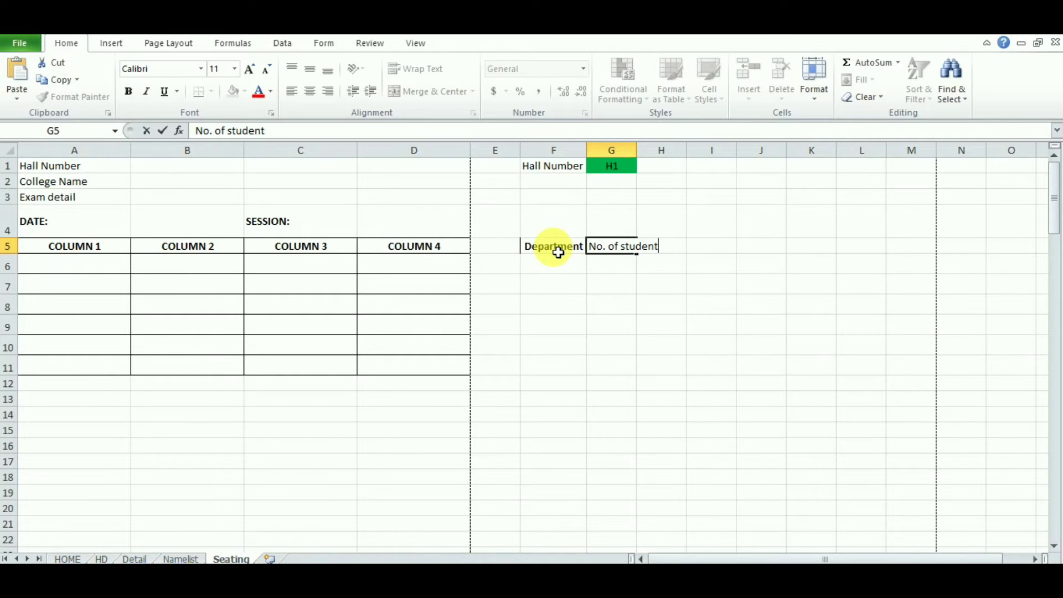
{"action": "key", "text": "Tab"}
{"action": "key", "text": "Return"}
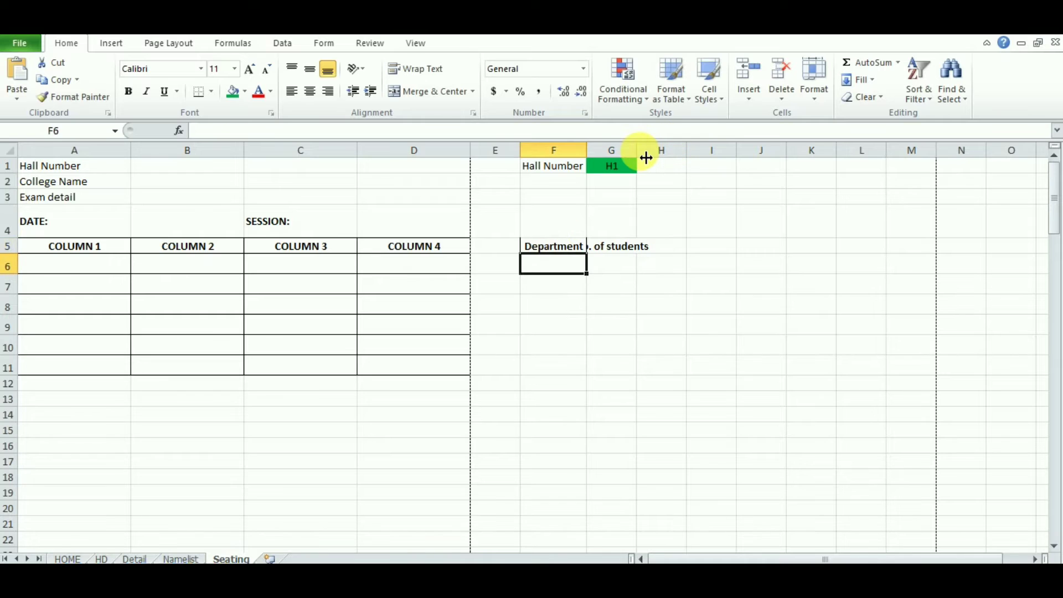
{"action": "double_click", "coordinate": [646, 158]}
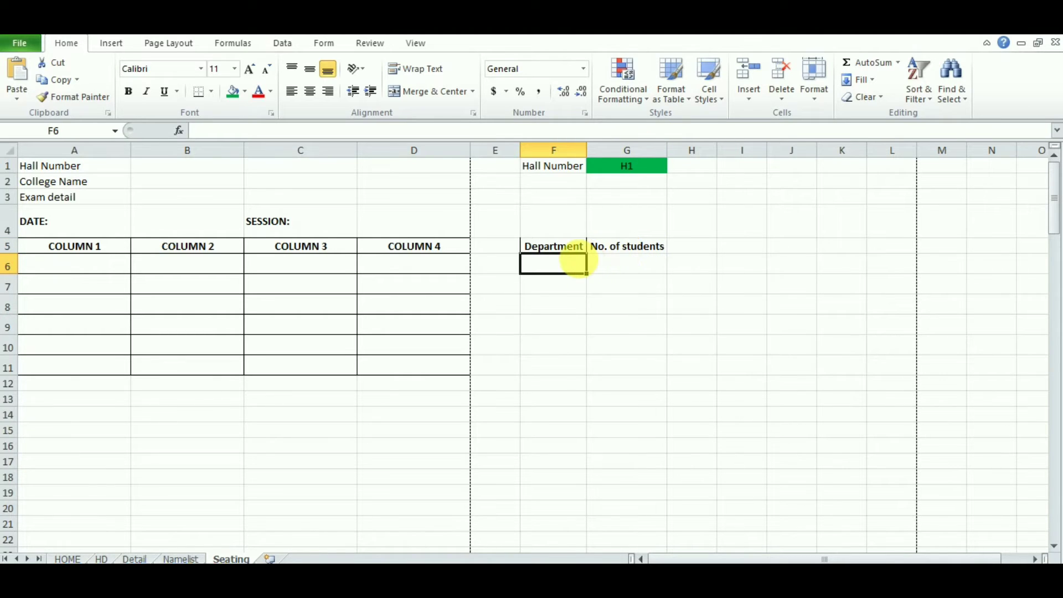
{"action": "left_click", "coordinate": [630, 269]}
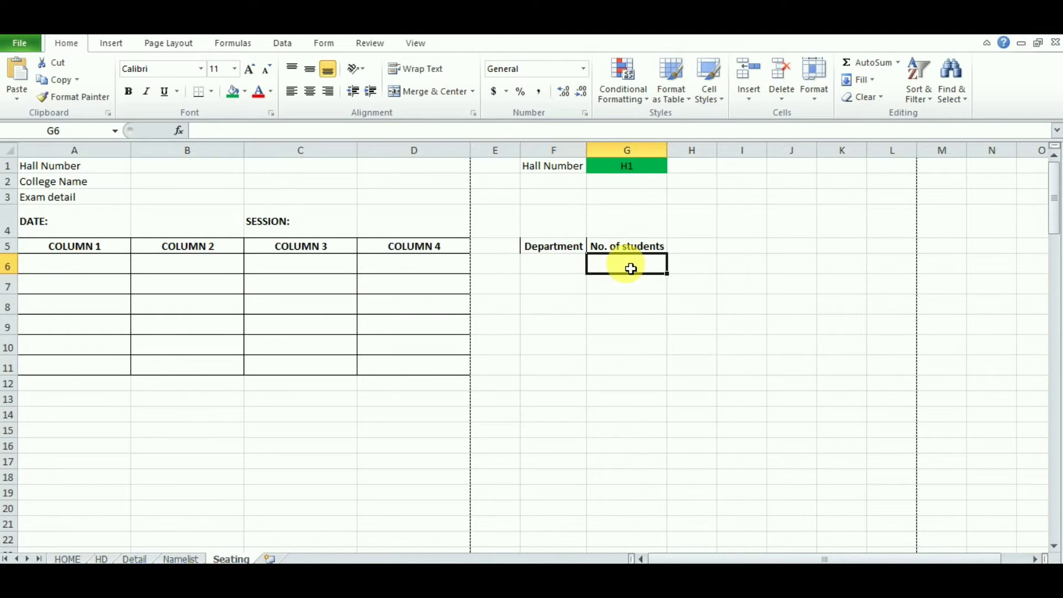
{"action": "left_click", "coordinate": [555, 272]}
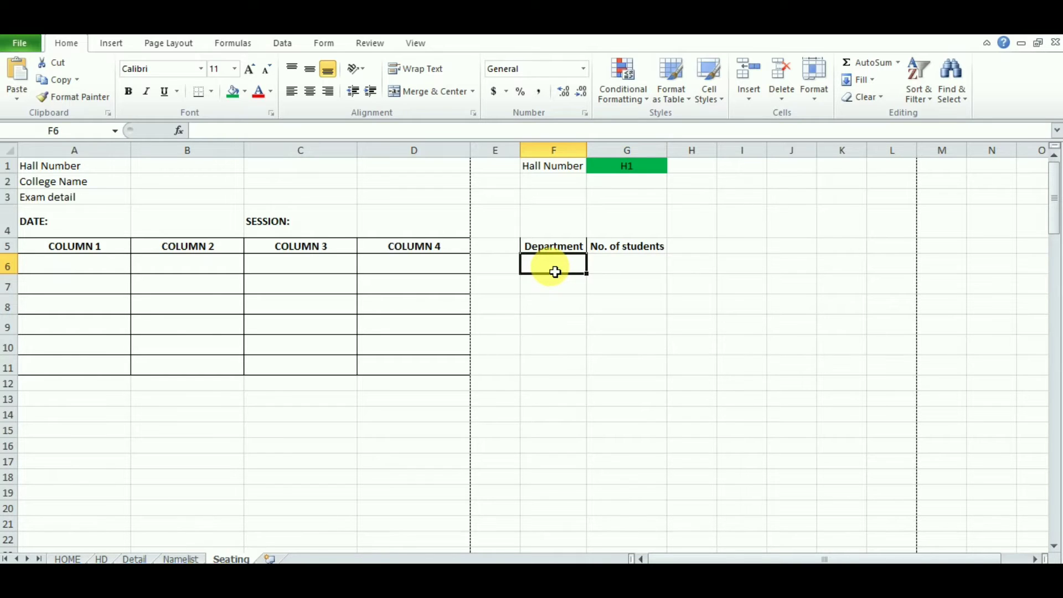
{"action": "scroll", "coordinate": [268, 463], "scroll_direction": "down", "scroll_amount": 3}
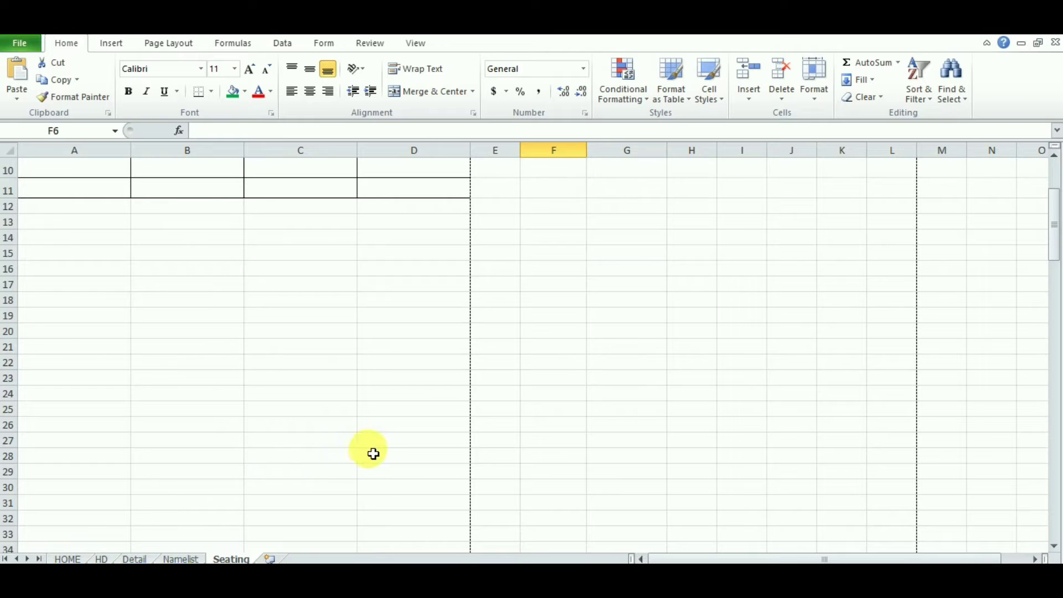
{"action": "left_click_drag", "start_coordinate": [1053, 206], "coordinate": [1054, 171]}
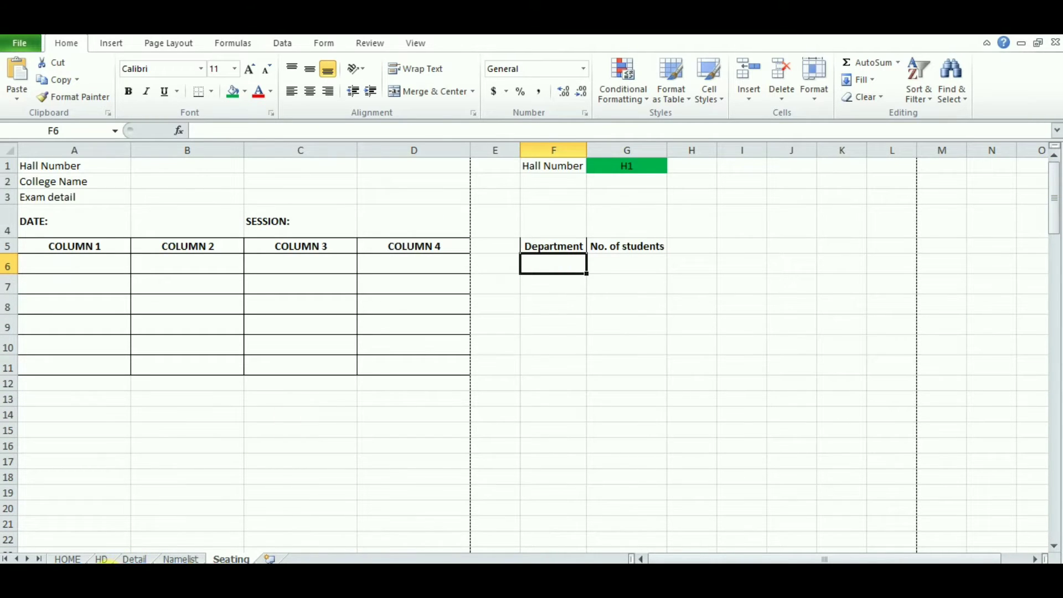
Step: Link F6 to =HD!H2, middle-align it, and fill down to F12 for CSE through PE
{"action": "left_click", "coordinate": [103, 559]}
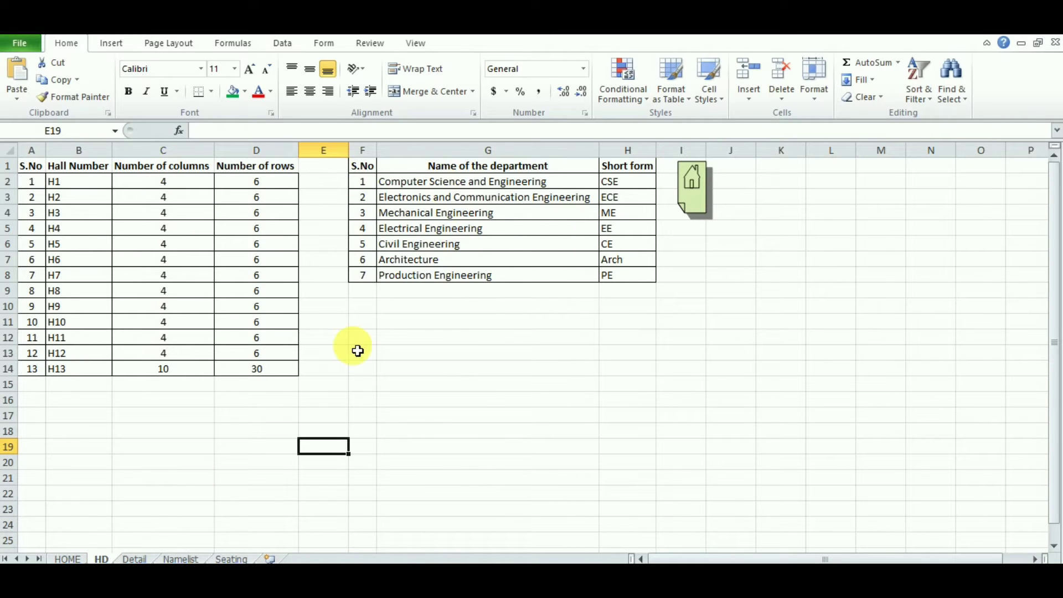
{"action": "left_click", "coordinate": [232, 558]}
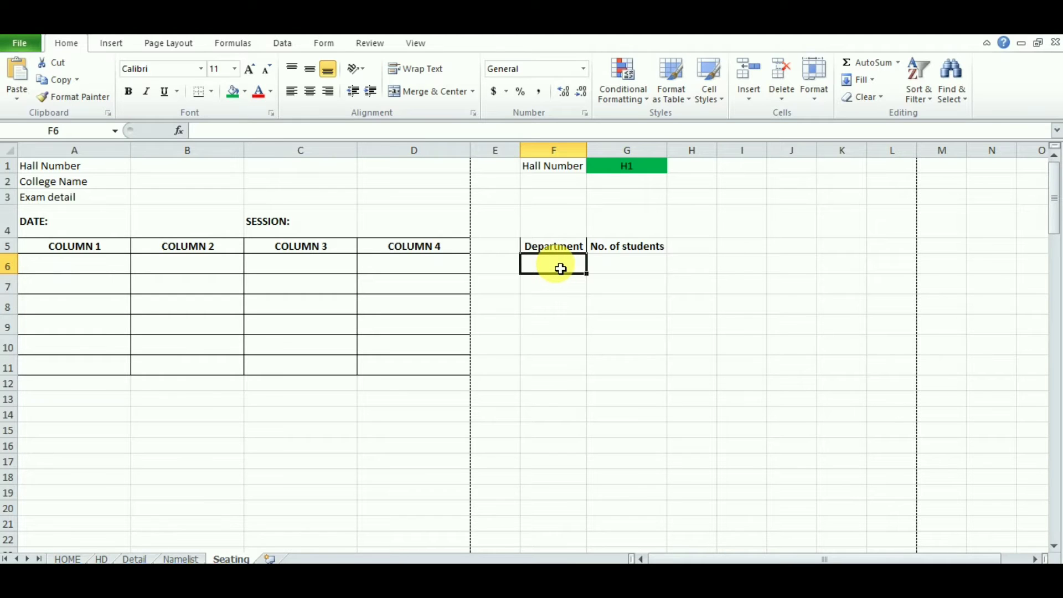
{"action": "type", "text": "="}
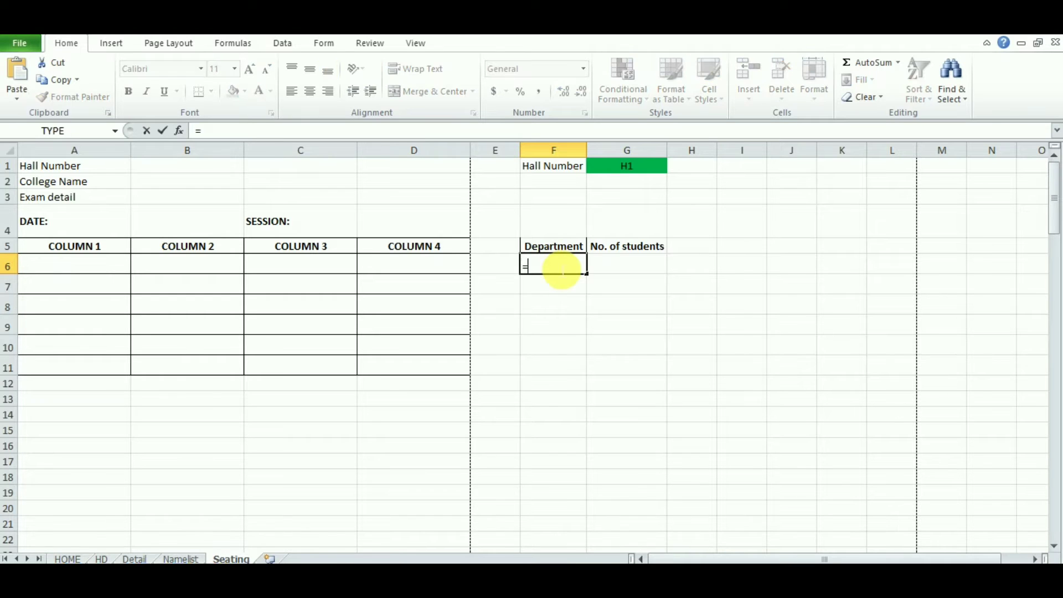
{"action": "left_click", "coordinate": [102, 559]}
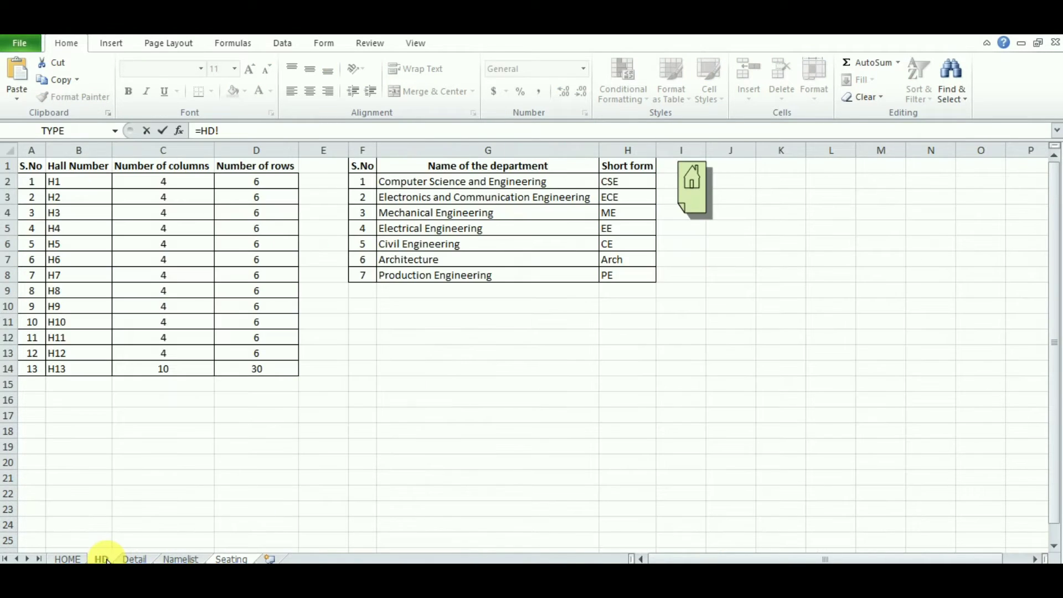
{"action": "left_click", "coordinate": [633, 187]}
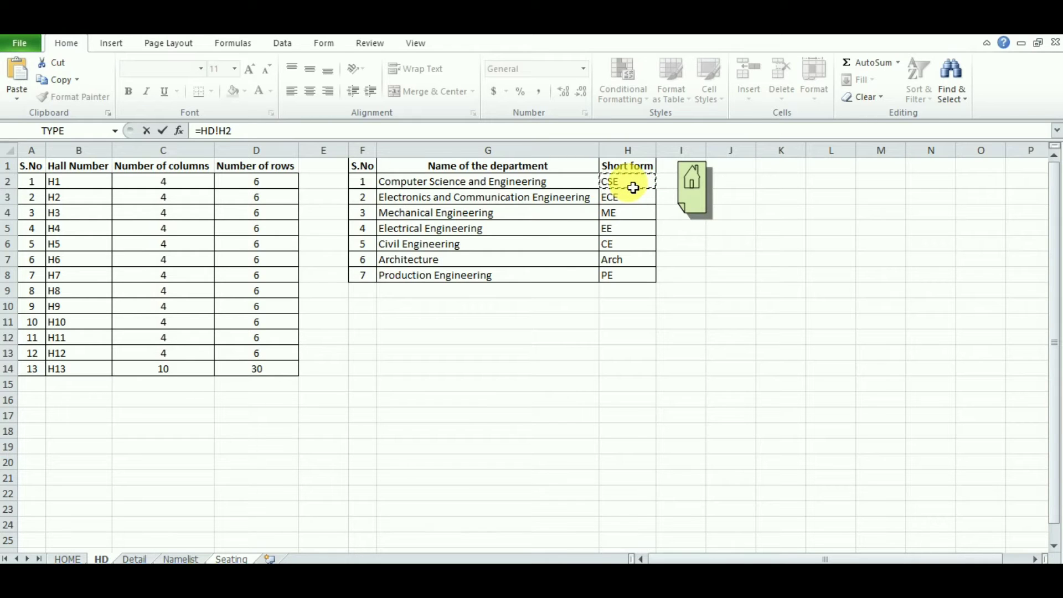
{"action": "key", "text": "Return"}
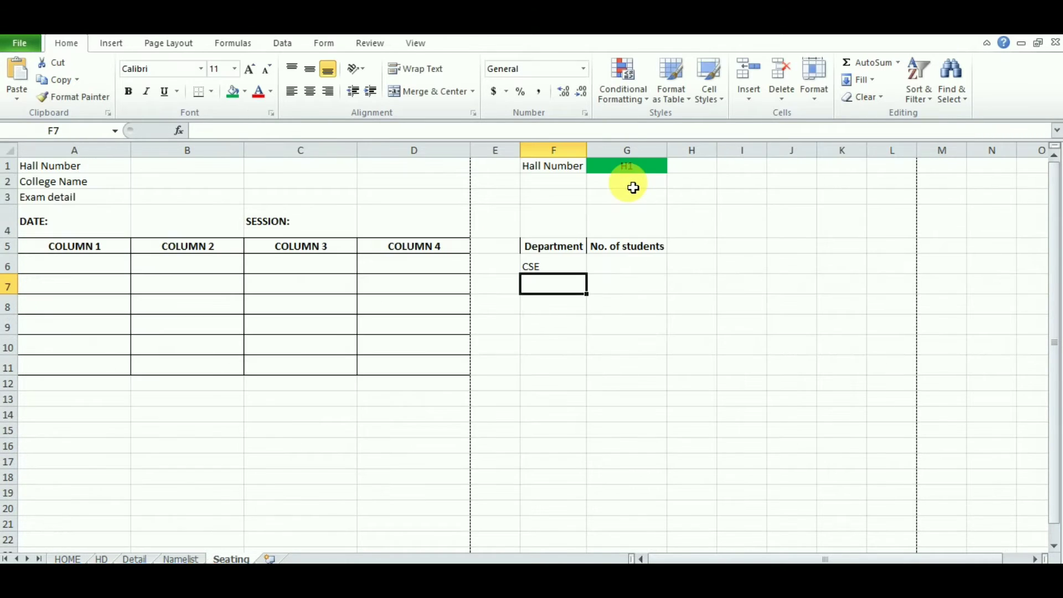
{"action": "left_click", "coordinate": [560, 273]}
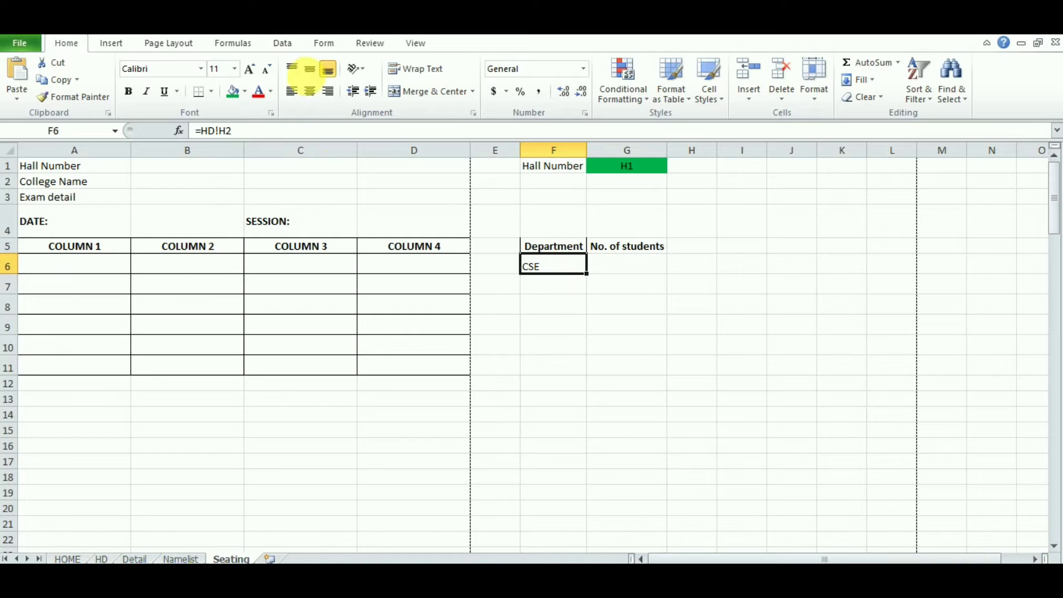
{"action": "left_click", "coordinate": [310, 69]}
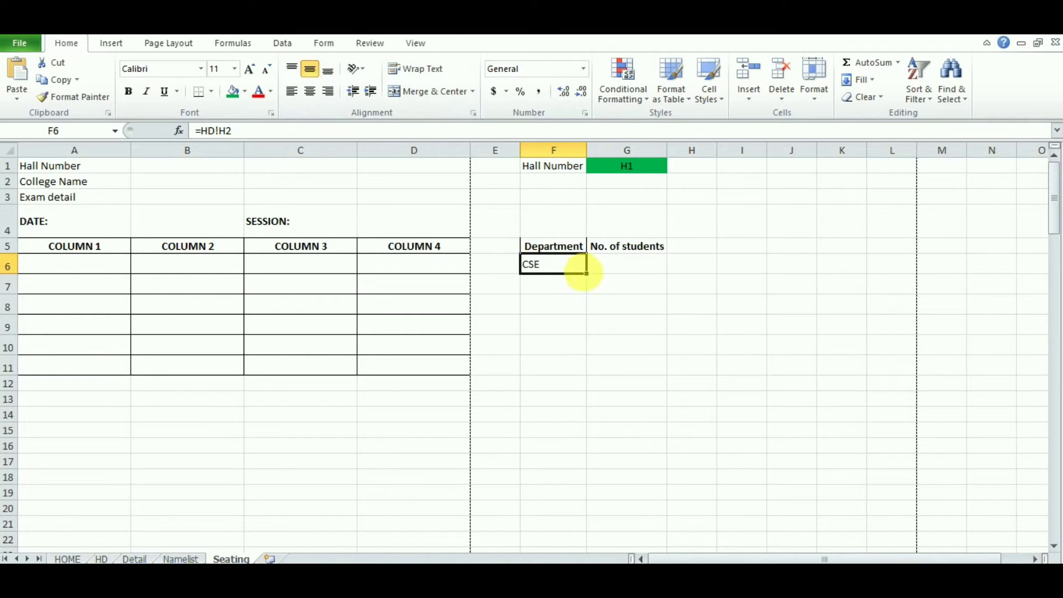
{"action": "left_click_drag", "start_coordinate": [591, 278], "coordinate": [590, 394]}
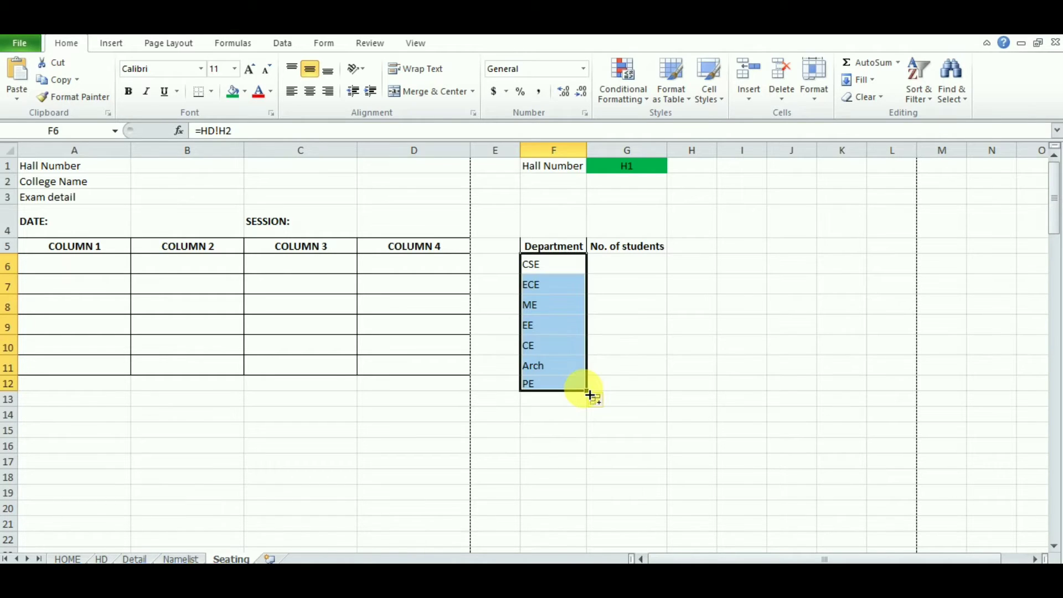
Step: Apply All Borders to the department table F5:G12
{"action": "left_click", "coordinate": [556, 251]}
{"action": "left_click_drag", "start_coordinate": [555, 250], "coordinate": [641, 387]}
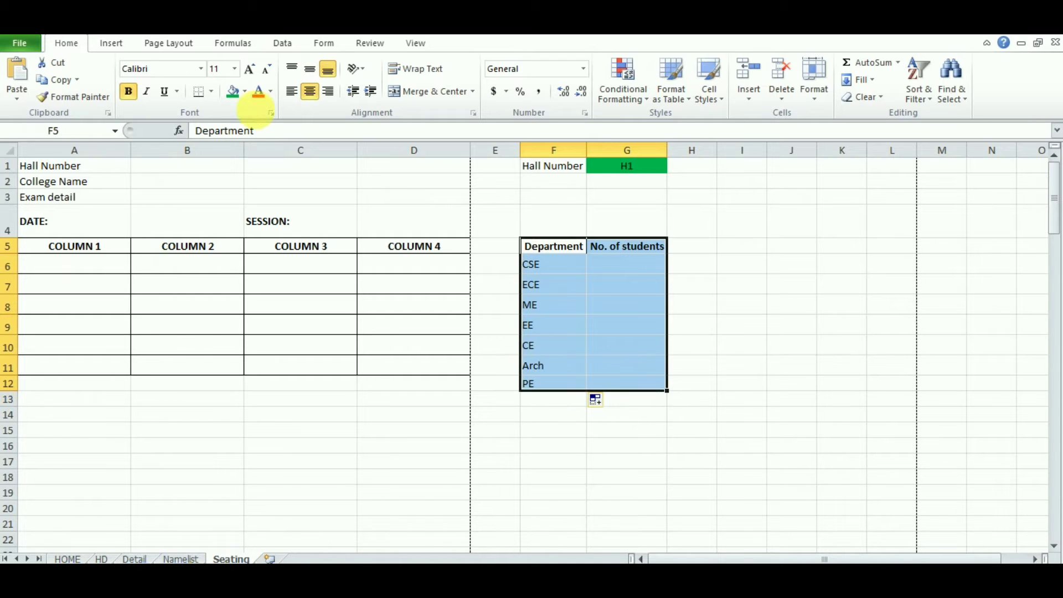
{"action": "left_click", "coordinate": [212, 91]}
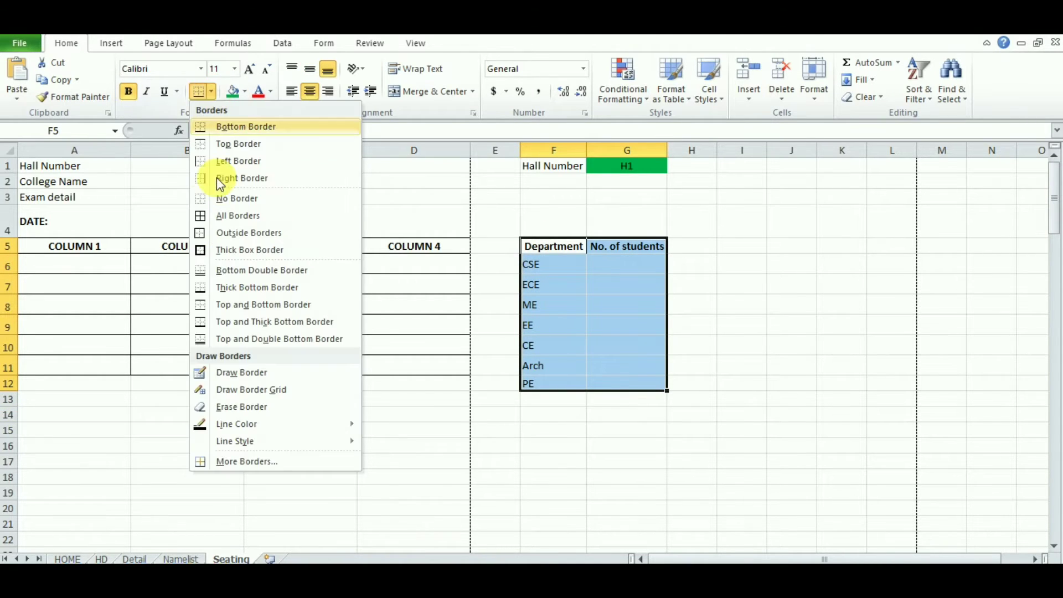
{"action": "left_click", "coordinate": [249, 216]}
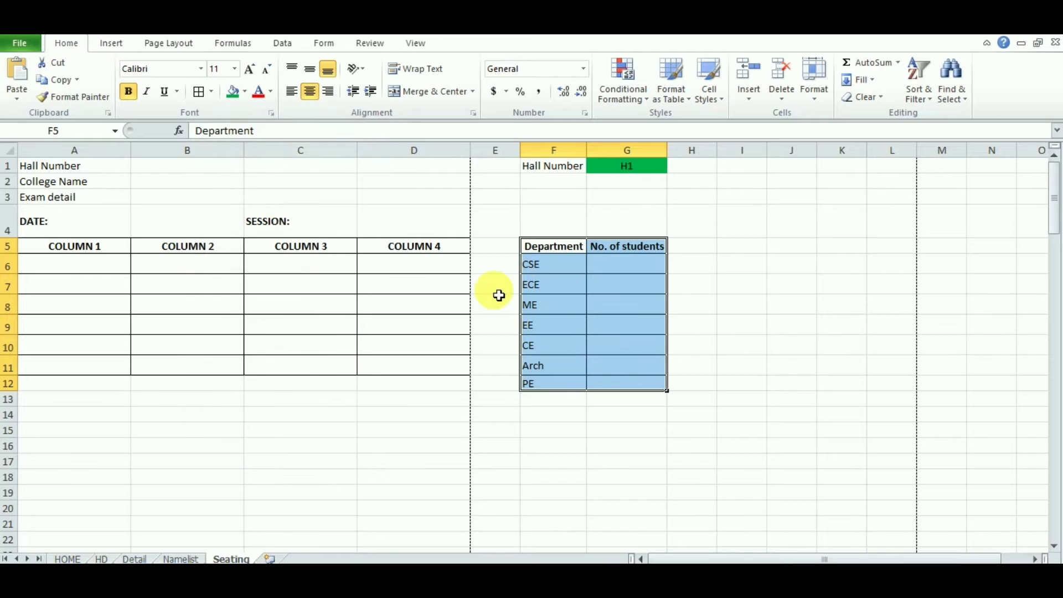
{"action": "left_click", "coordinate": [630, 265]}
{"action": "left_click", "coordinate": [94, 169]}
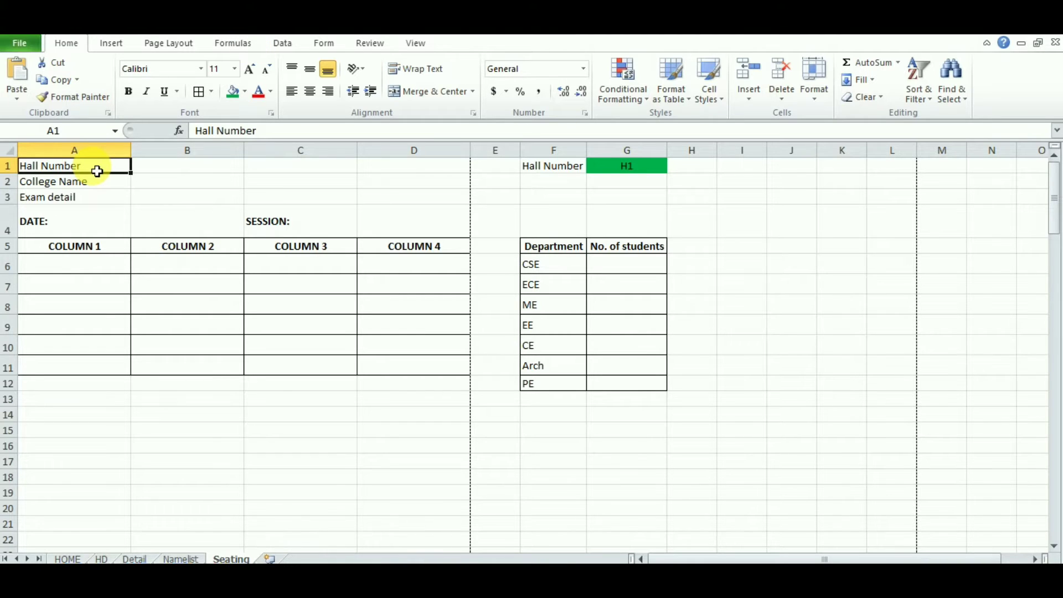
Step: Merge and centre A1:D1 and make the heading =G1
{"action": "left_click_drag", "start_coordinate": [85, 169], "coordinate": [415, 168]}
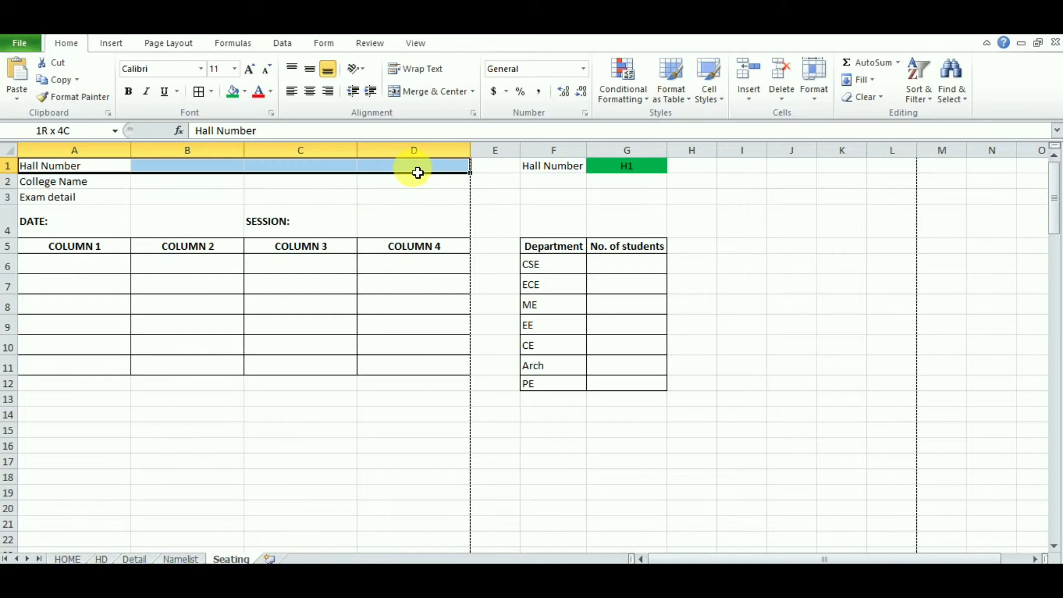
{"action": "left_click", "coordinate": [427, 92]}
{"action": "left_click_drag", "start_coordinate": [266, 130], "coordinate": [190, 131]}
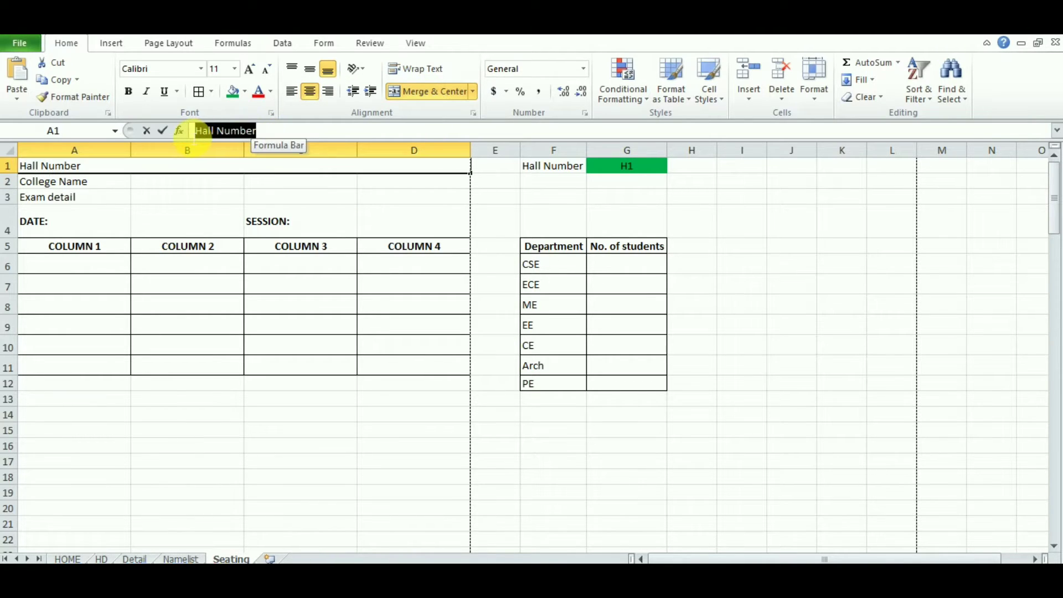
{"action": "type", "text": "="}
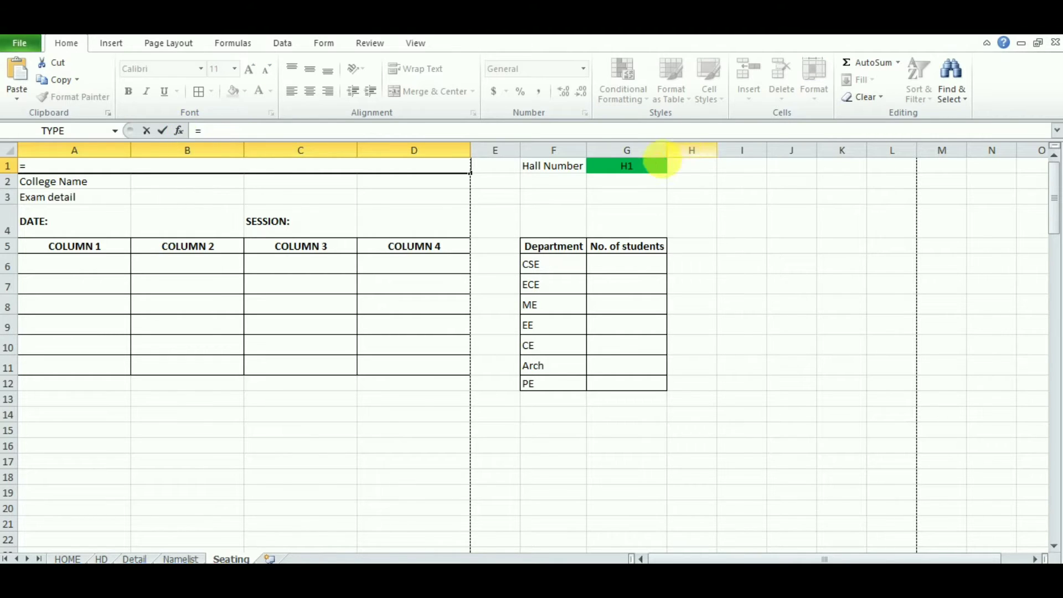
{"action": "left_click", "coordinate": [628, 166]}
{"action": "key", "text": "Return"}
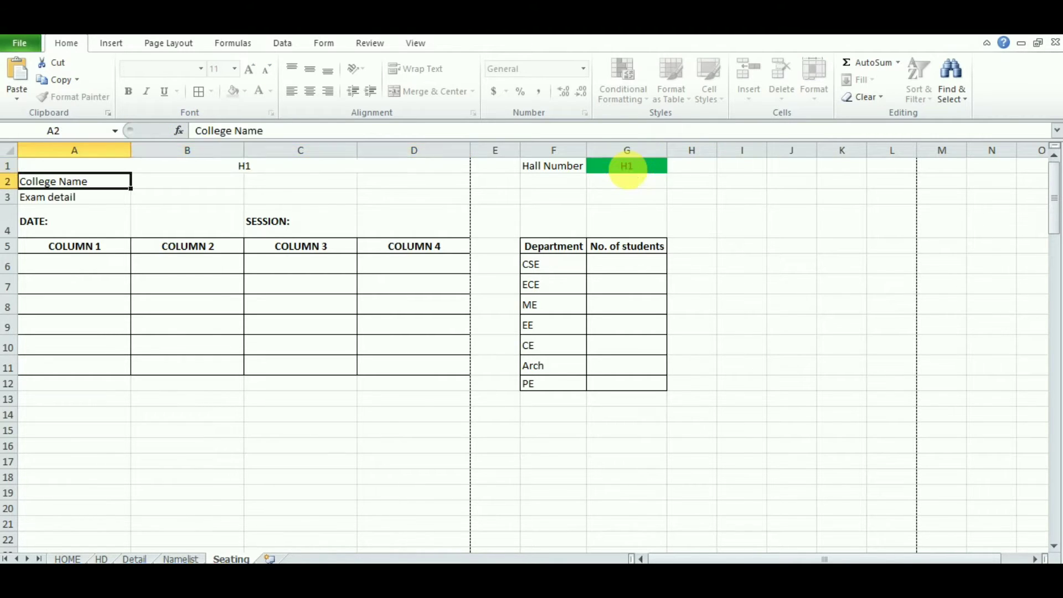
{"action": "left_click", "coordinate": [323, 171]}
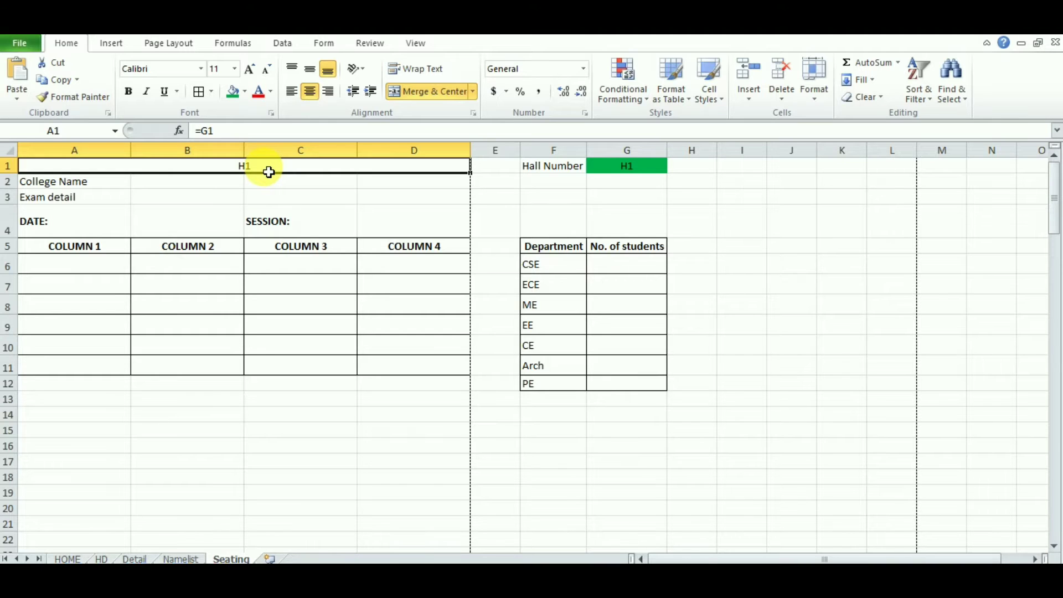
Step: Rewrite the heading as =CONCATENATE("HALL NUMBER:",G1) to show HALL NUMBER:H1
{"action": "double_click", "coordinate": [209, 130]}
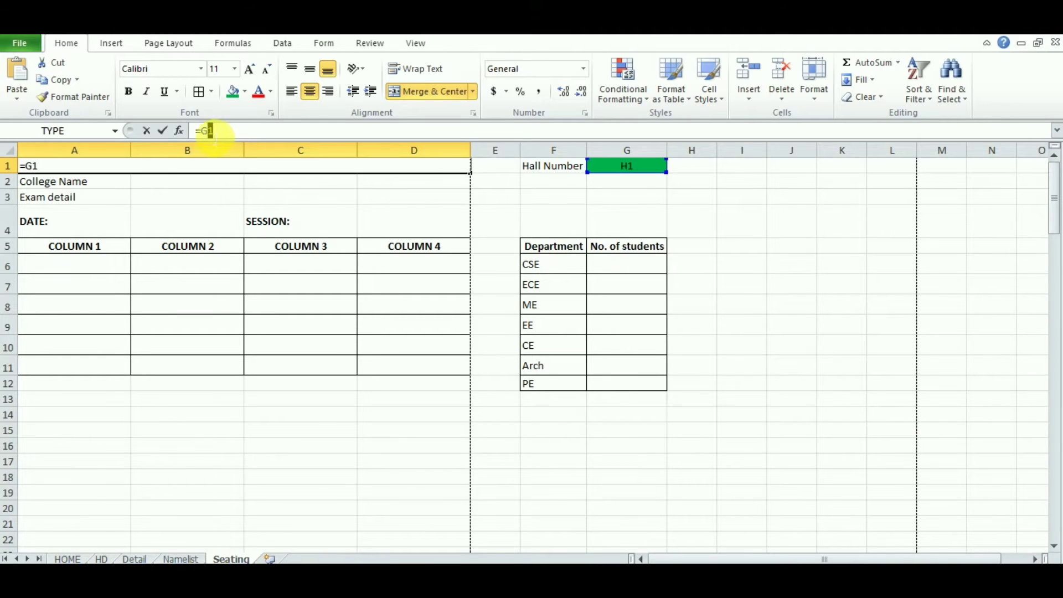
{"action": "key", "text": "BackSpace"}
{"action": "type", "text": "con"}
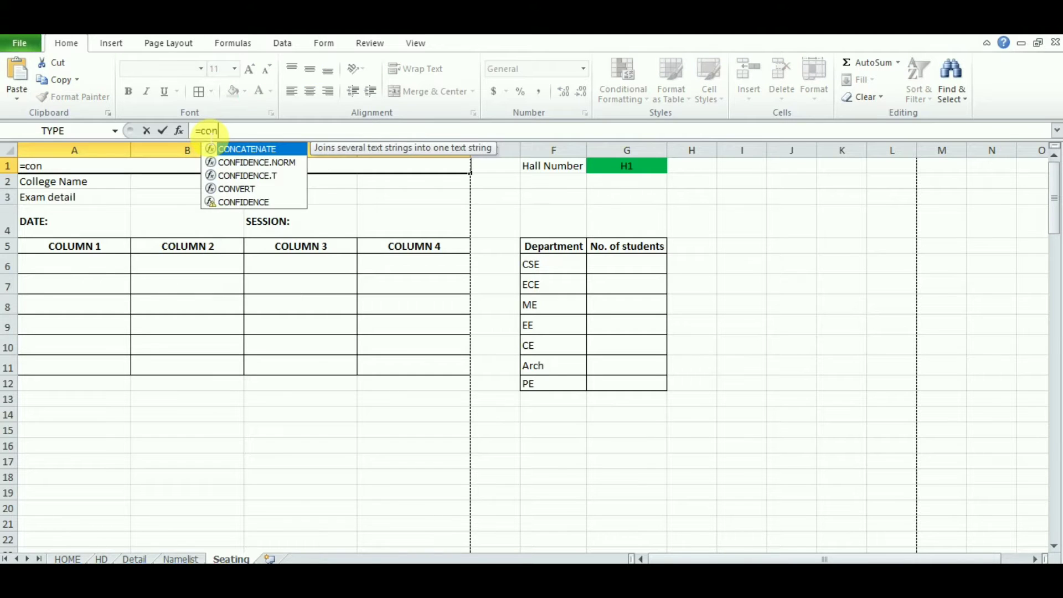
{"action": "double_click", "coordinate": [261, 148]}
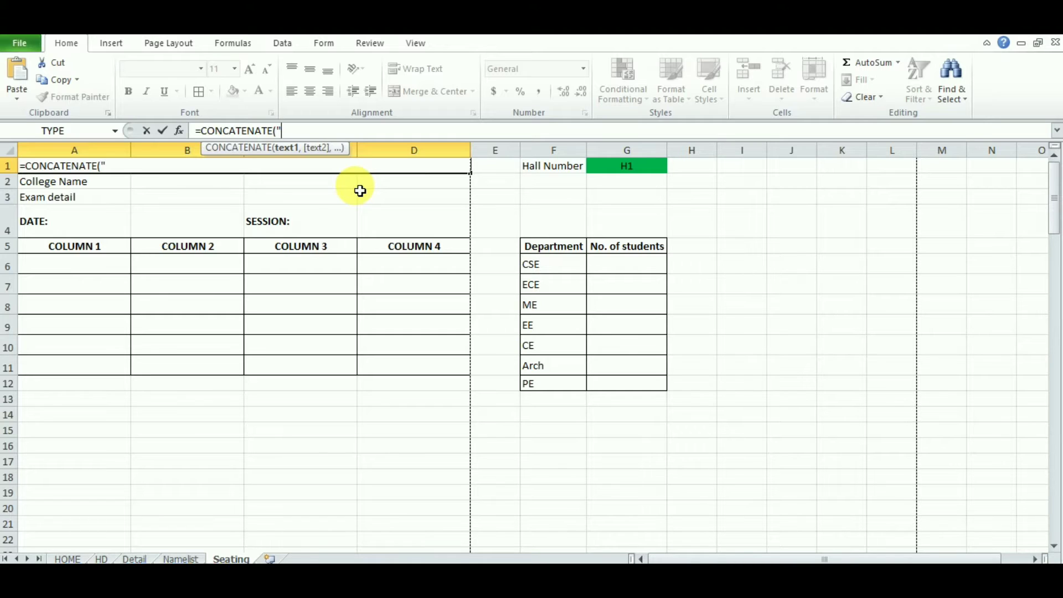
{"action": "type", "text": "\"Ha"}
{"action": "key", "text": "BackSpace"}
{"action": "type", "text": "ALL NUMBER"}
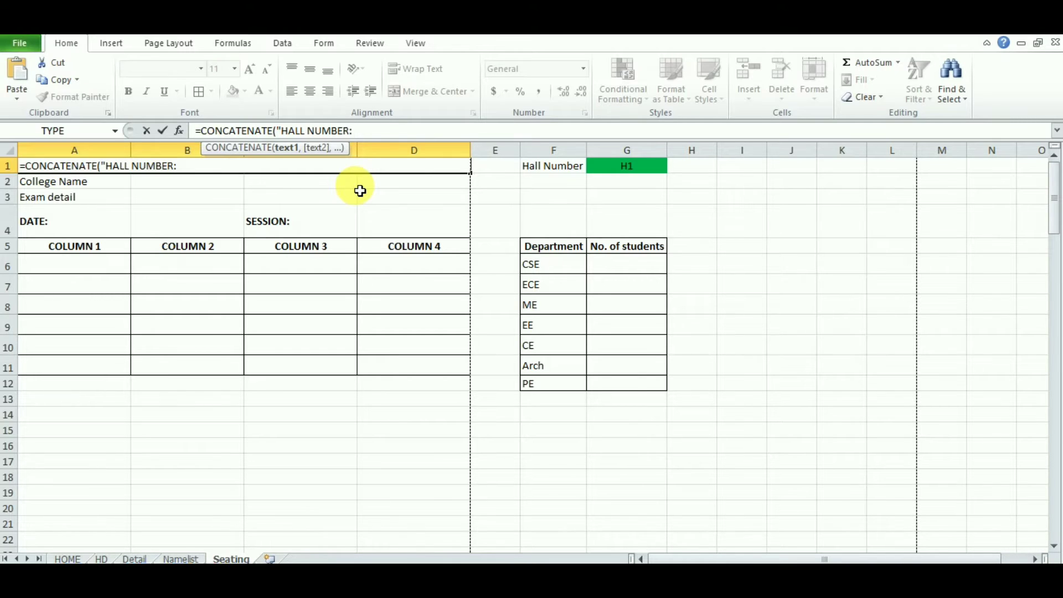
{"action": "type", "text": ":\","}
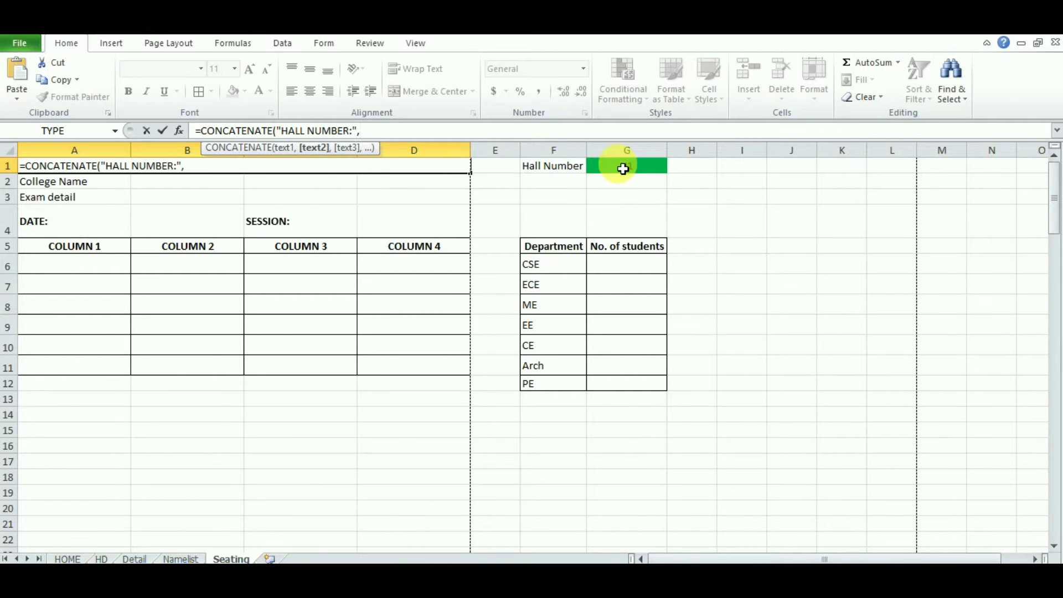
{"action": "left_click", "coordinate": [623, 168]}
{"action": "key", "text": "Return"}
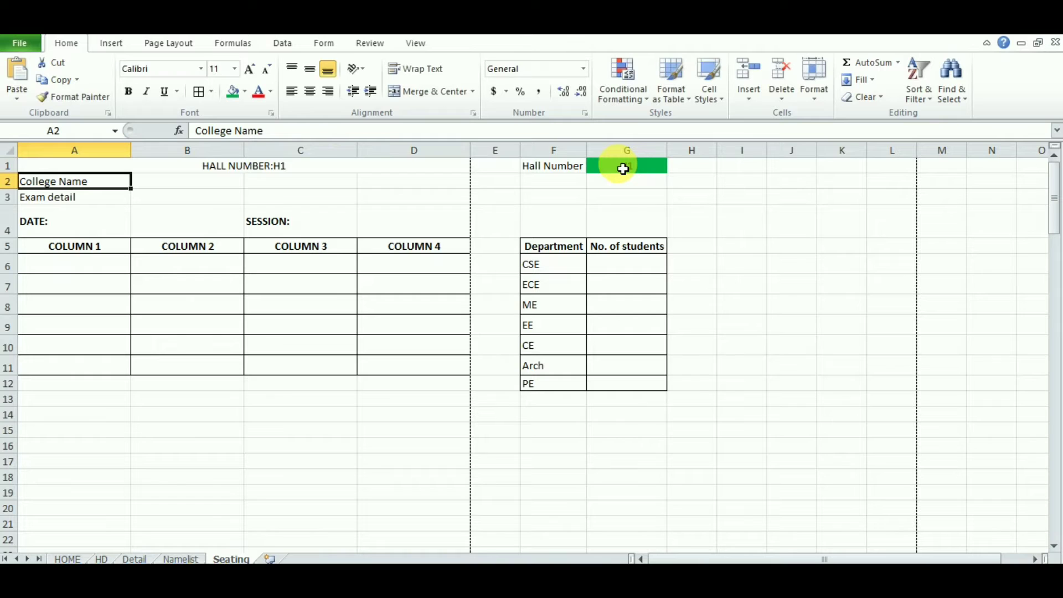
{"action": "left_click", "coordinate": [321, 169]}
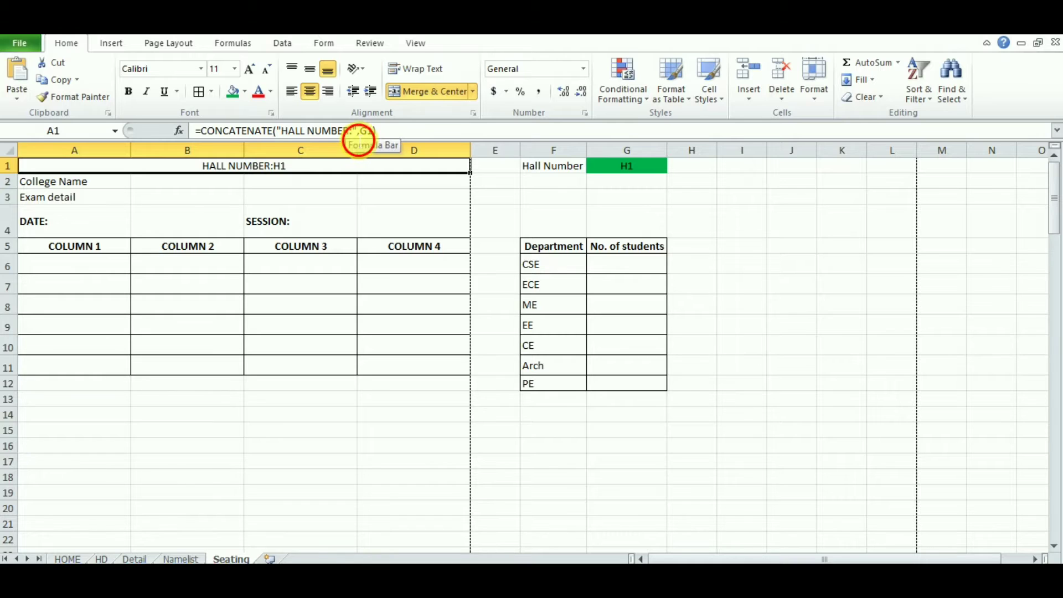
Step: Add a space after the colon in the heading's label text
{"action": "left_click", "coordinate": [353, 131]}
{"action": "key", "text": "Return"}
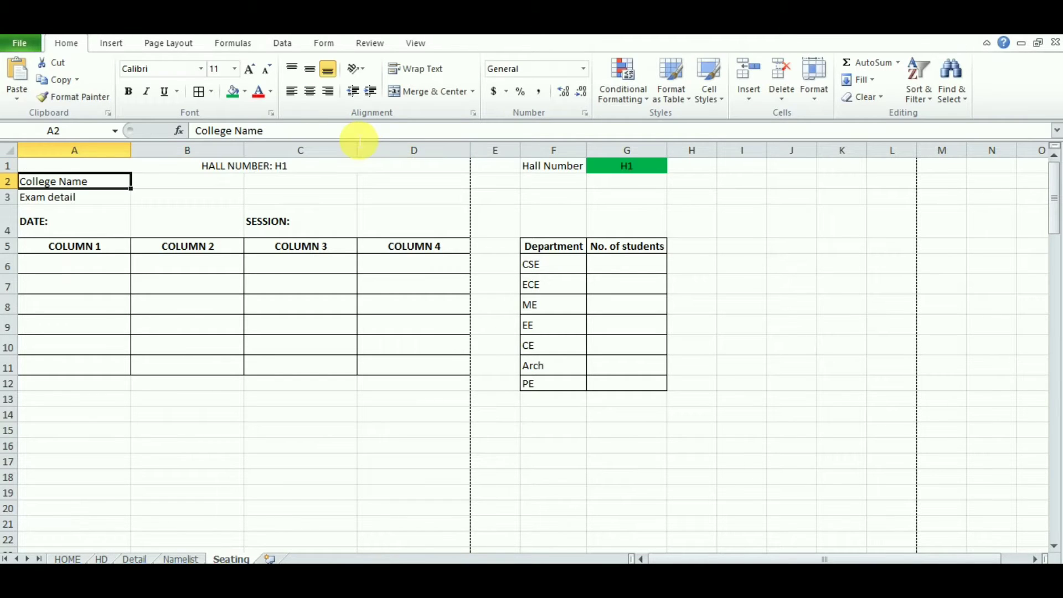
{"action": "left_click", "coordinate": [308, 170]}
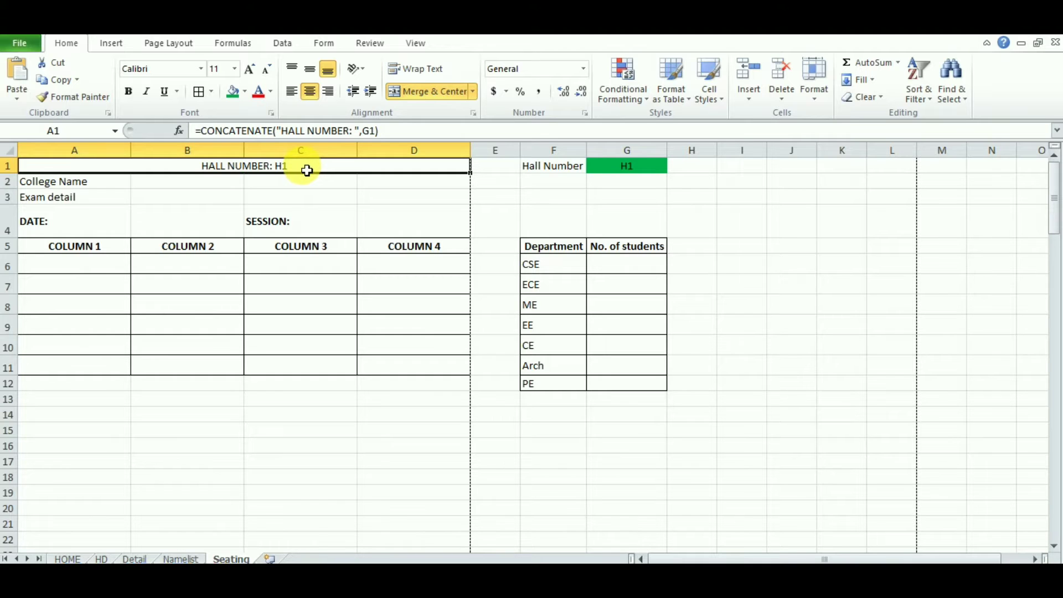
Step: Replace the heading formula with ="HALL NUMBER: "&G1
{"action": "left_click_drag", "start_coordinate": [390, 132], "coordinate": [211, 135]}
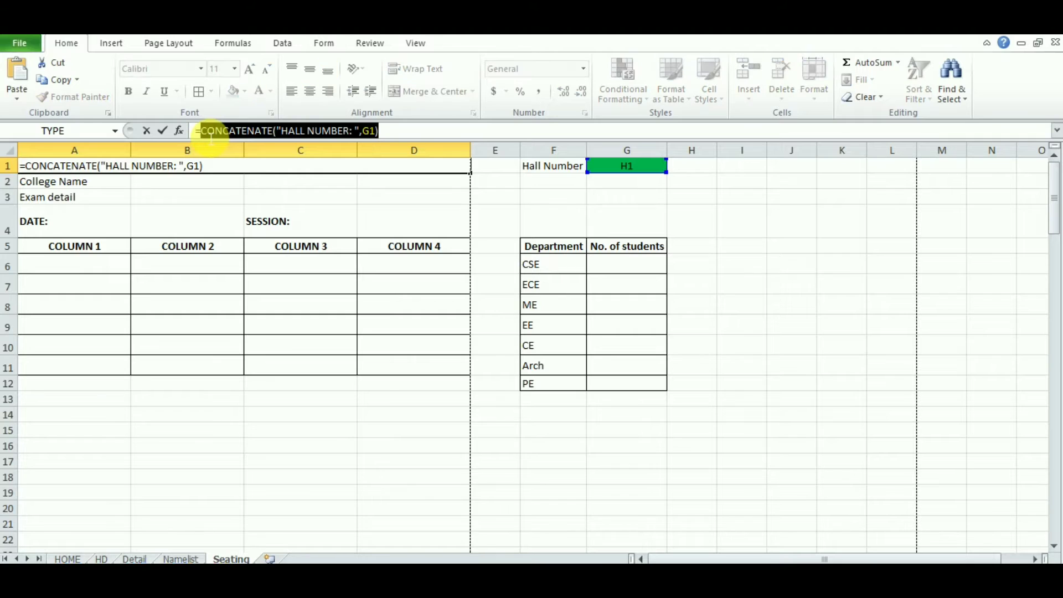
{"action": "key", "text": "Delete"}
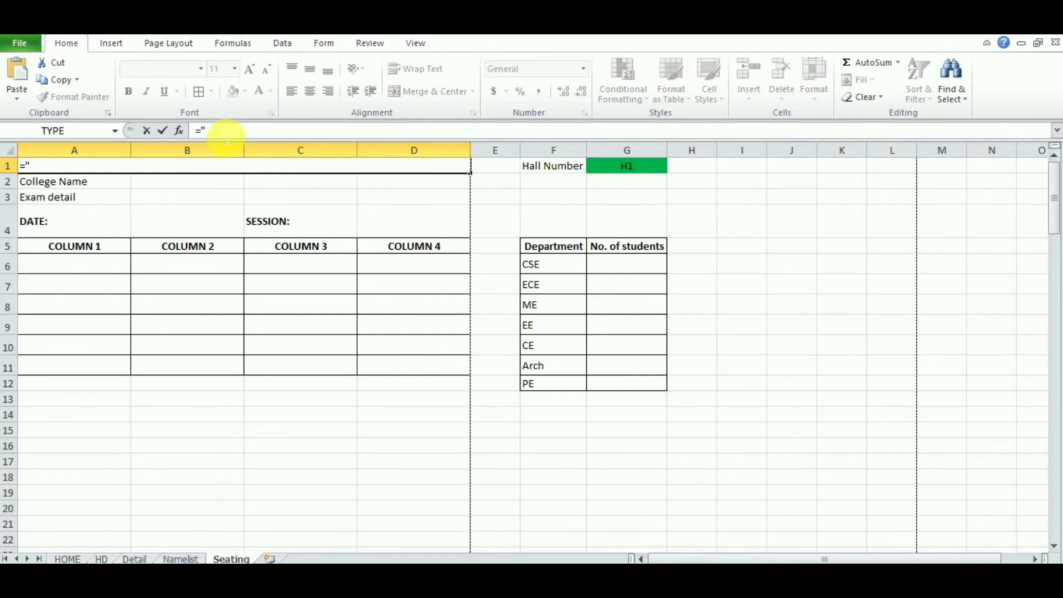
{"action": "type", "text": "HALL NUMBER"}
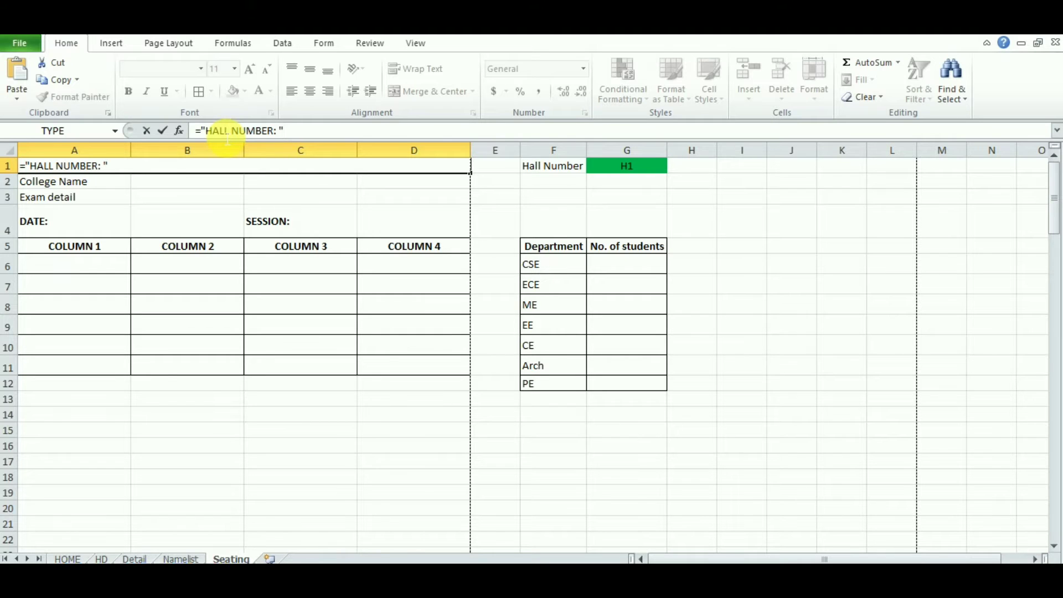
{"action": "type", "text": ": \"&"}
{"action": "left_click", "coordinate": [637, 172]}
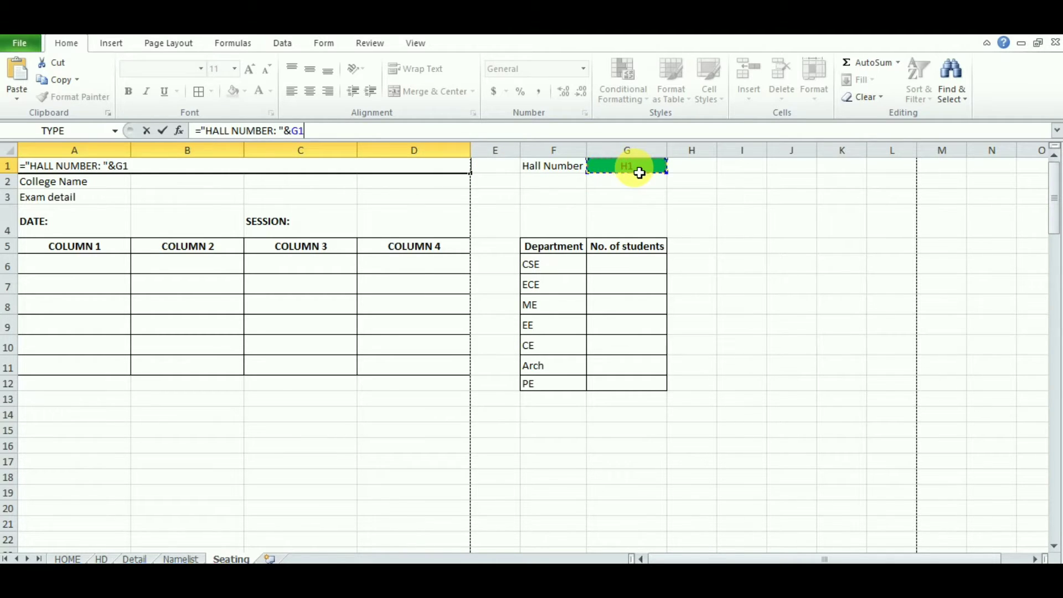
{"action": "key", "text": "Return"}
{"action": "left_click", "coordinate": [313, 168]}
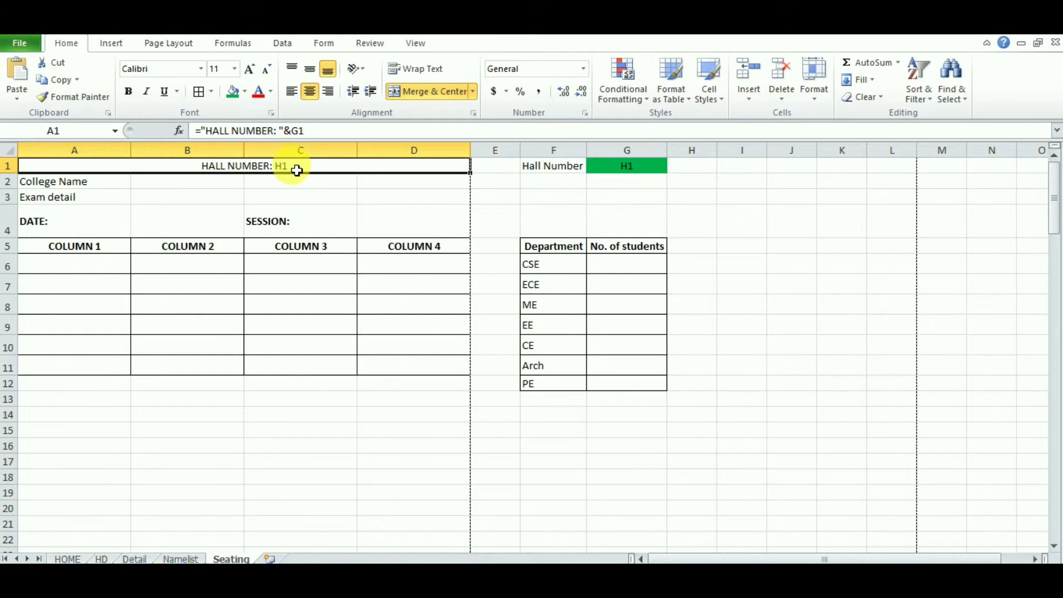
Step: Merge and centre A2:D2 and link it to Detail!B1, Shines Excel School
{"action": "left_click", "coordinate": [80, 184]}
{"action": "left_click_drag", "start_coordinate": [70, 182], "coordinate": [389, 184]}
{"action": "left_click", "coordinate": [421, 91]}
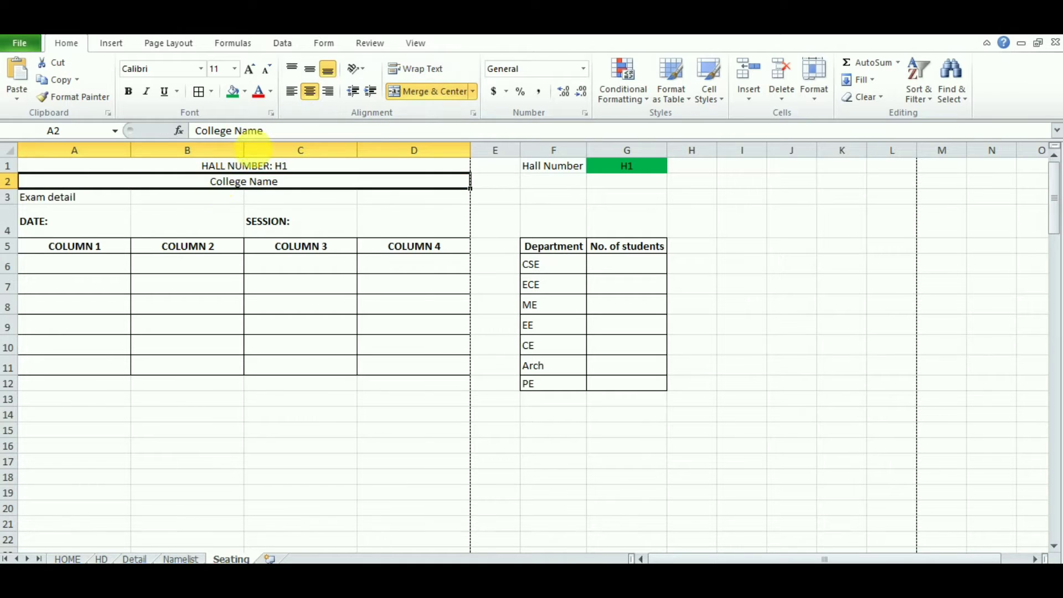
{"action": "left_click", "coordinate": [265, 133]}
{"action": "left_click_drag", "start_coordinate": [268, 143], "coordinate": [175, 131]}
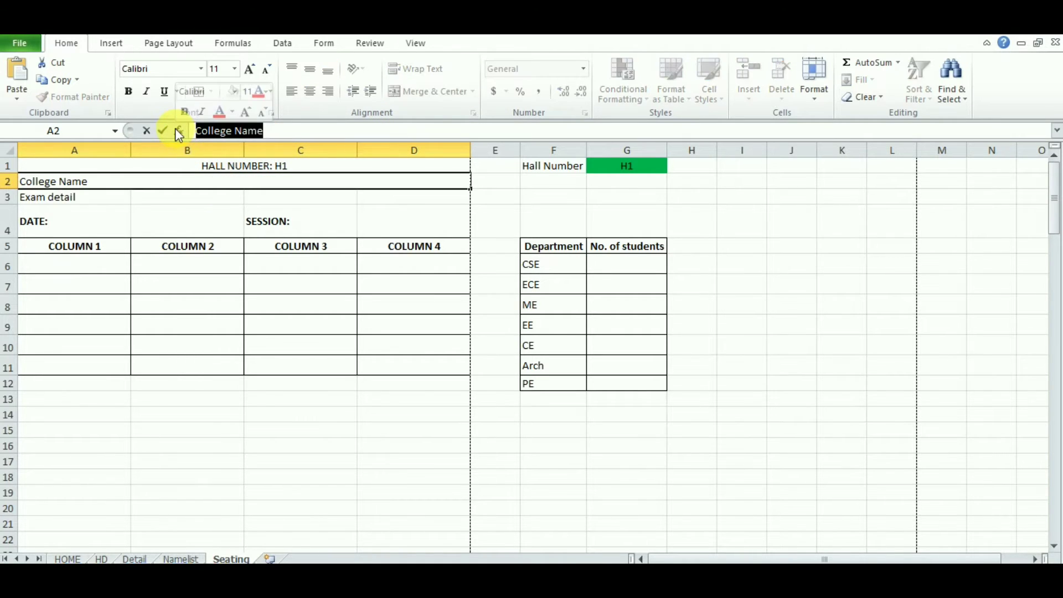
{"action": "type", "text": "="}
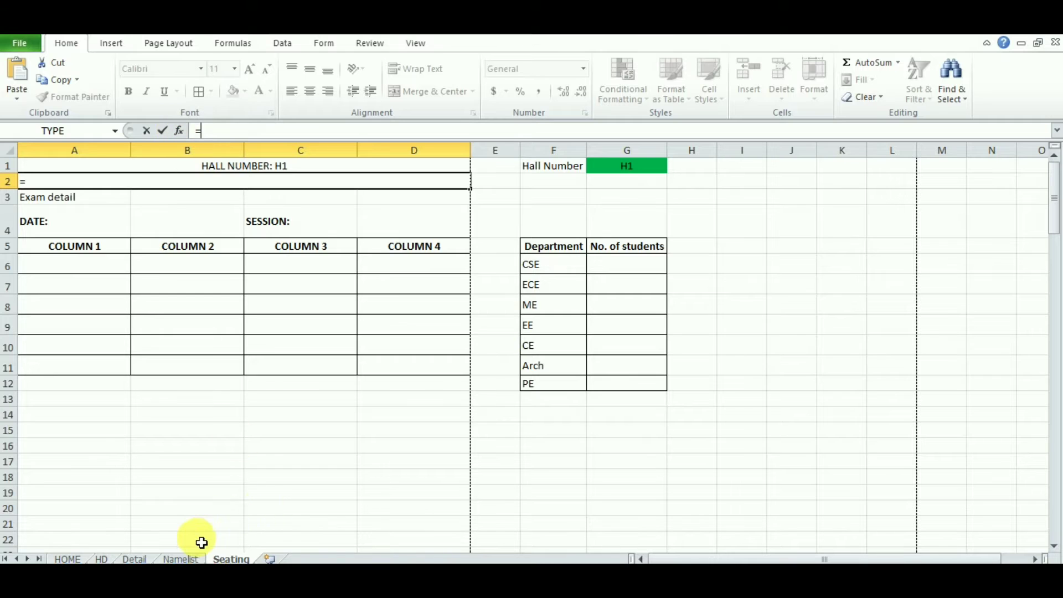
{"action": "left_click", "coordinate": [132, 559]}
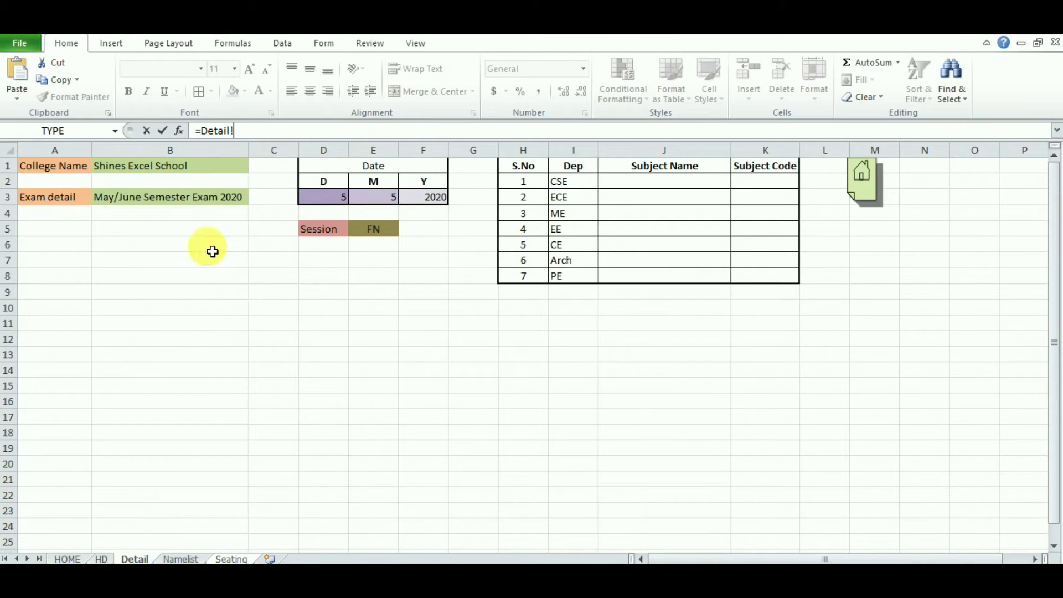
{"action": "left_click", "coordinate": [151, 171]}
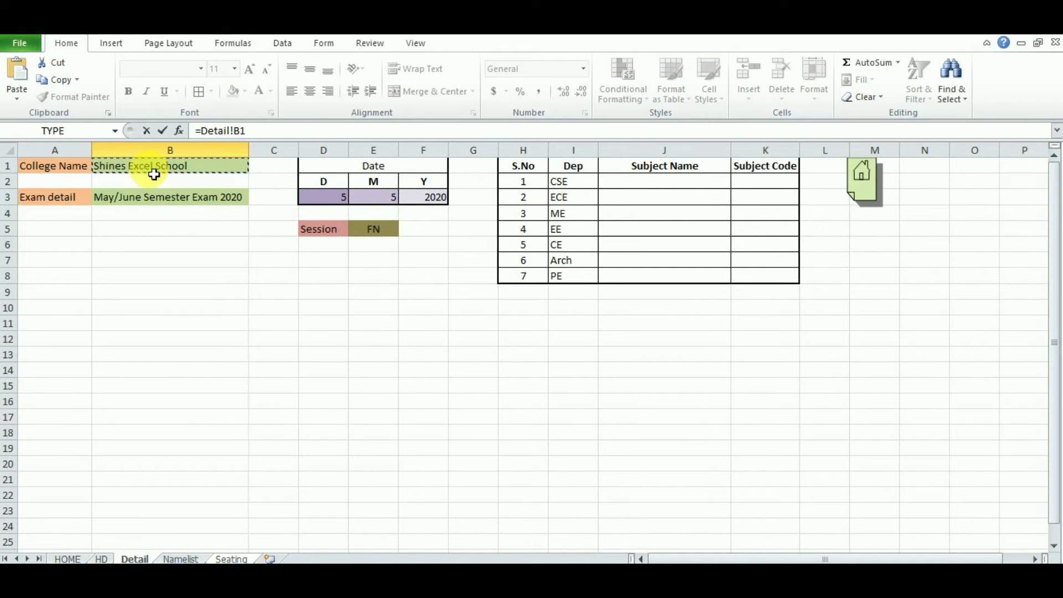
{"action": "key", "text": "Return"}
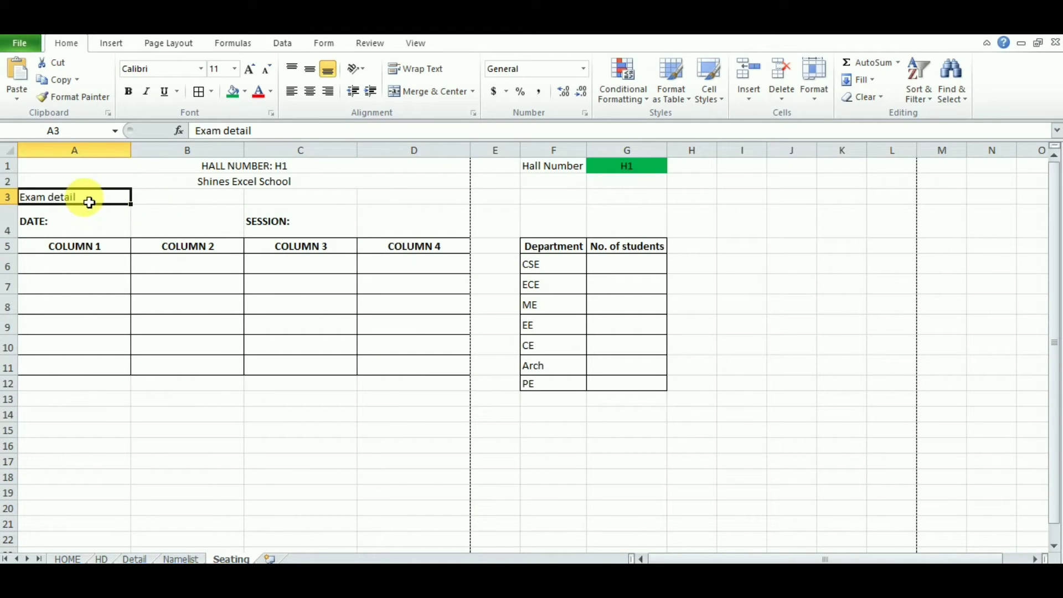
Step: Merge and centre A3:D3 and link it to Detail!B3, May/June Semester Exam 2020
{"action": "left_click_drag", "start_coordinate": [87, 202], "coordinate": [393, 198]}
{"action": "left_click", "coordinate": [432, 91]}
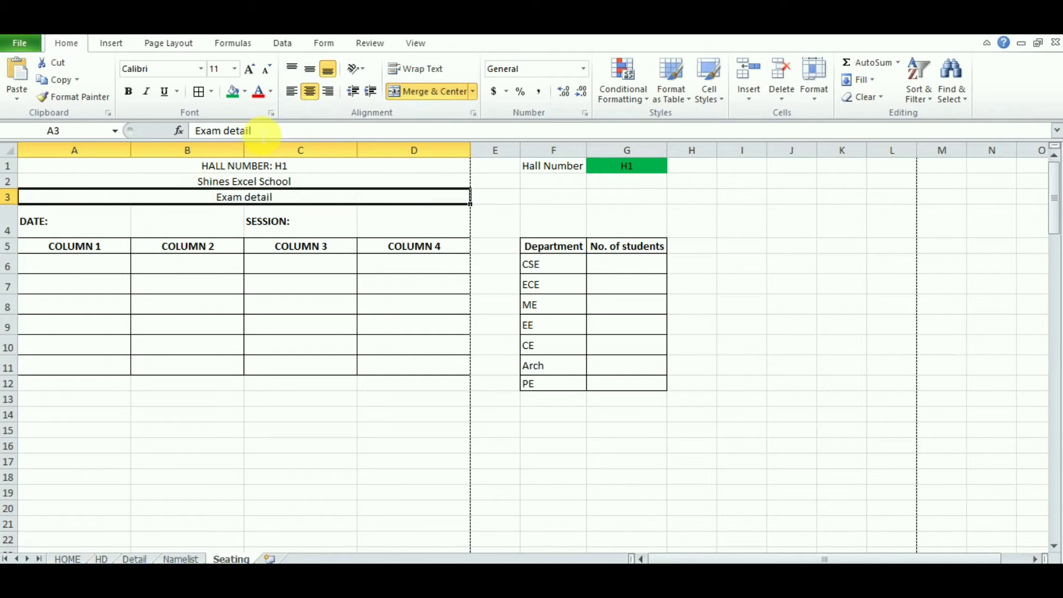
{"action": "left_click_drag", "start_coordinate": [251, 131], "coordinate": [176, 138]}
{"action": "type", "text": "="}
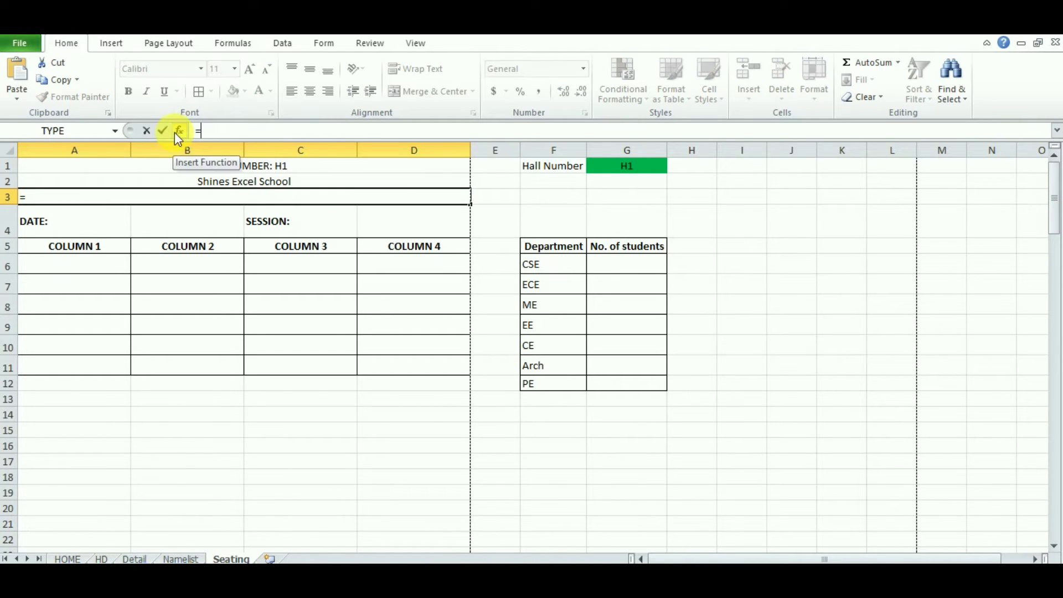
{"action": "left_click", "coordinate": [134, 558]}
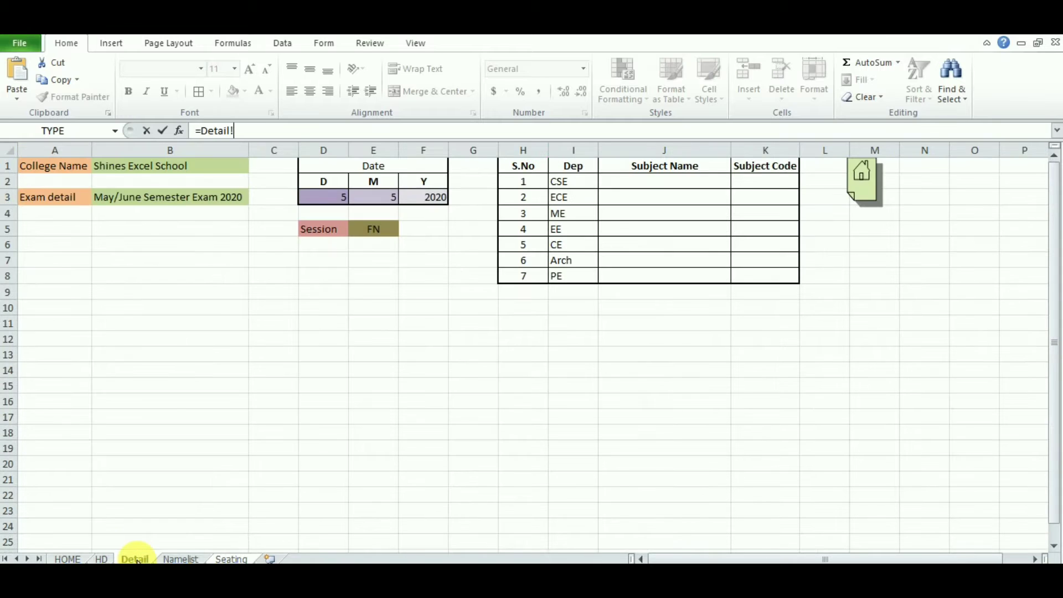
{"action": "left_click", "coordinate": [181, 203]}
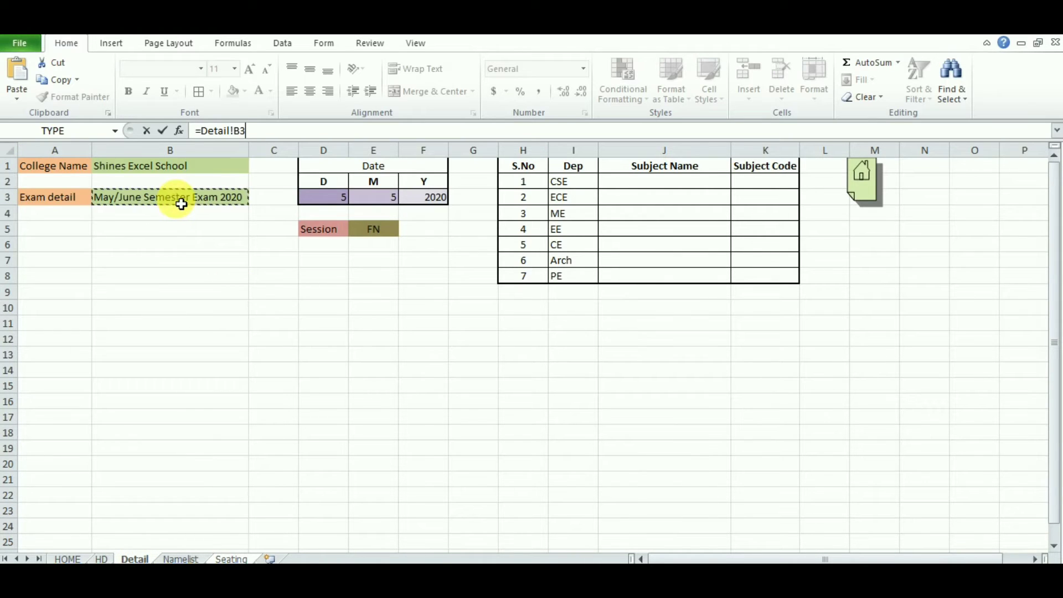
{"action": "key", "text": "Return"}
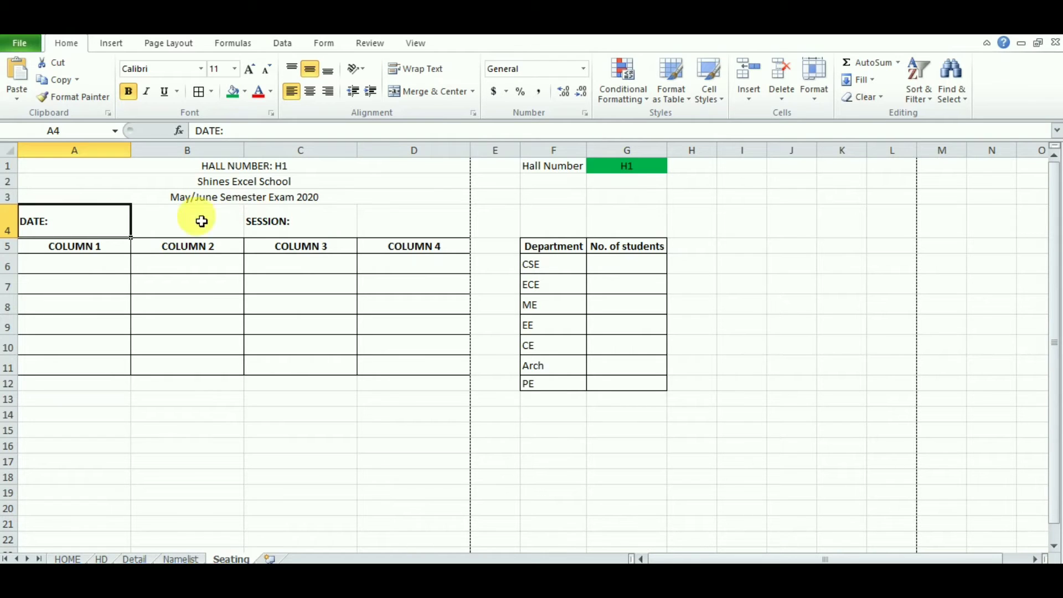
Step: Enter 5-5-2020 in B4 beside DATE:, left-align it, then start replacing it with a formula
{"action": "left_click", "coordinate": [202, 219]}
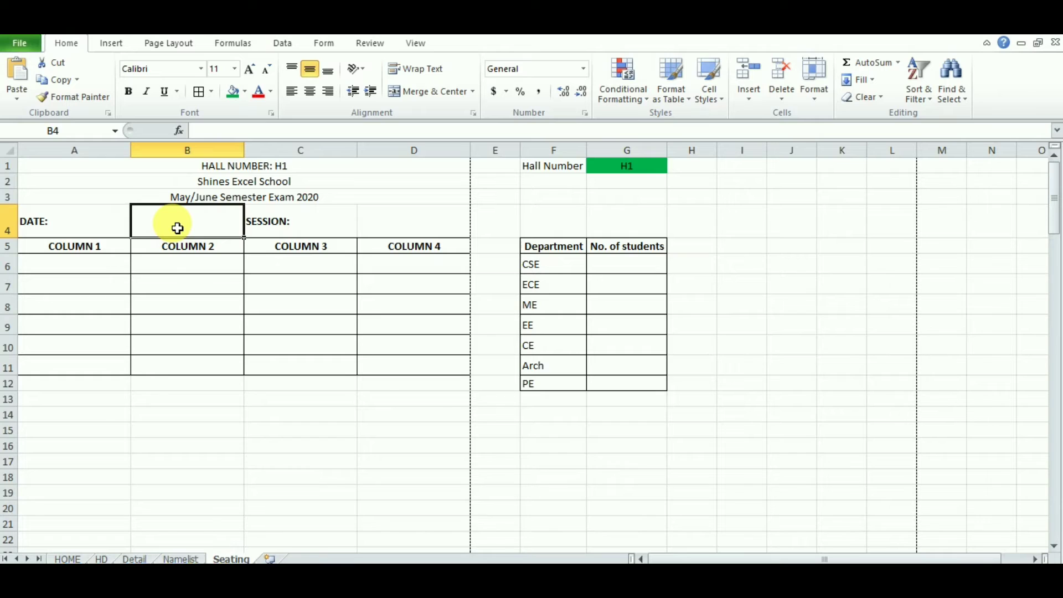
{"action": "type", "text": "5"}
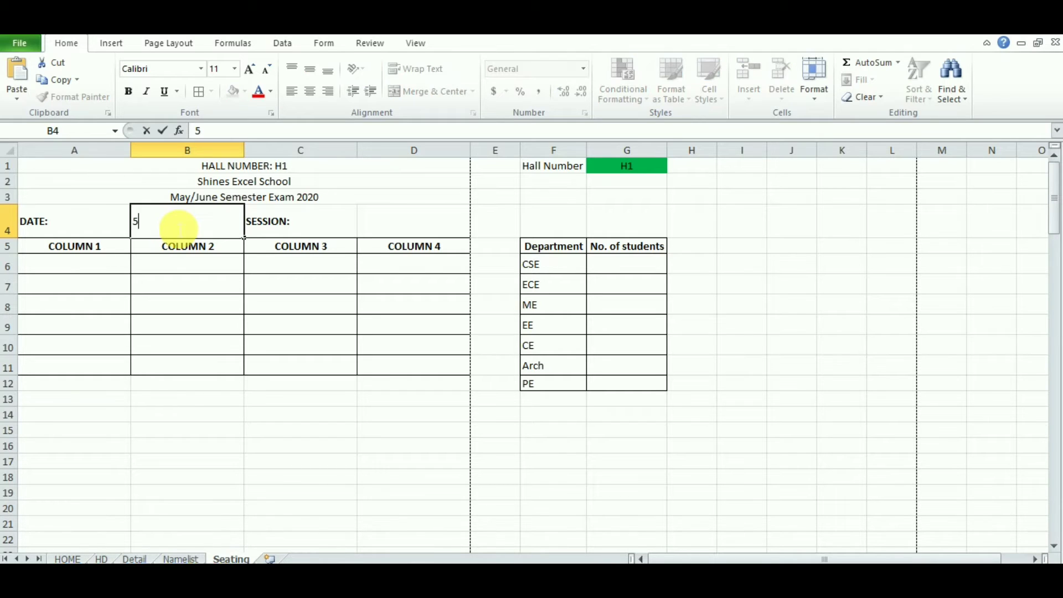
{"action": "type", "text": "-5-2020"}
{"action": "key", "text": "Return"}
{"action": "left_click", "coordinate": [196, 232]}
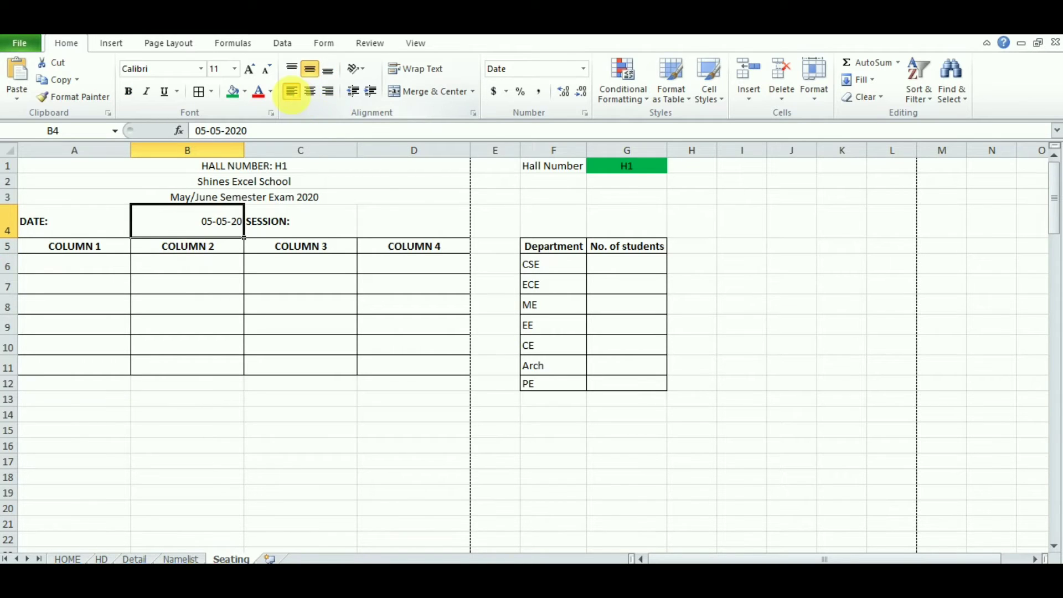
{"action": "left_click", "coordinate": [291, 92]}
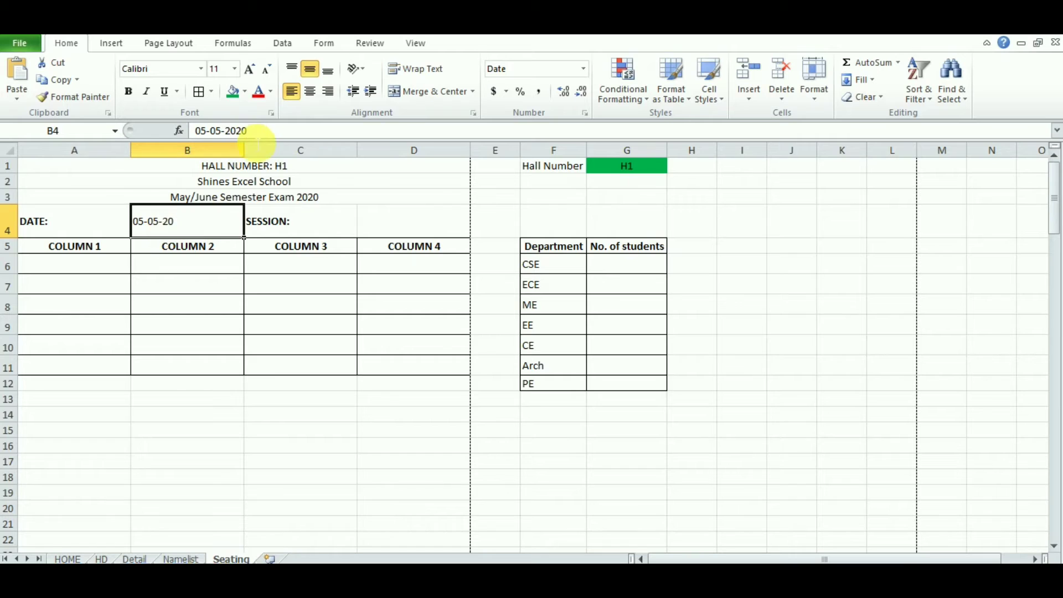
{"action": "left_click_drag", "start_coordinate": [257, 132], "coordinate": [200, 135]}
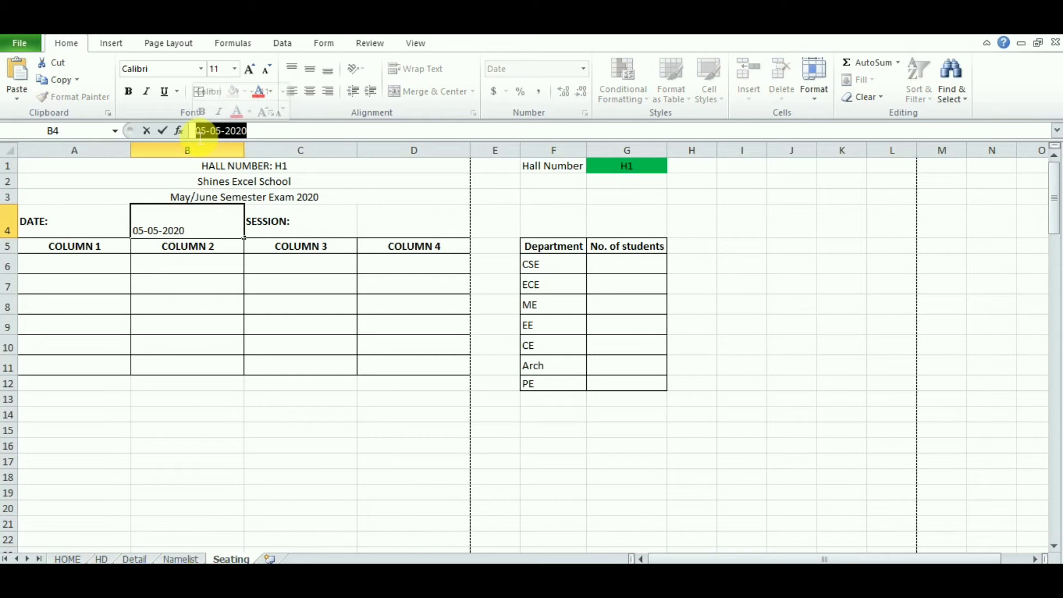
{"action": "type", "text": "="}
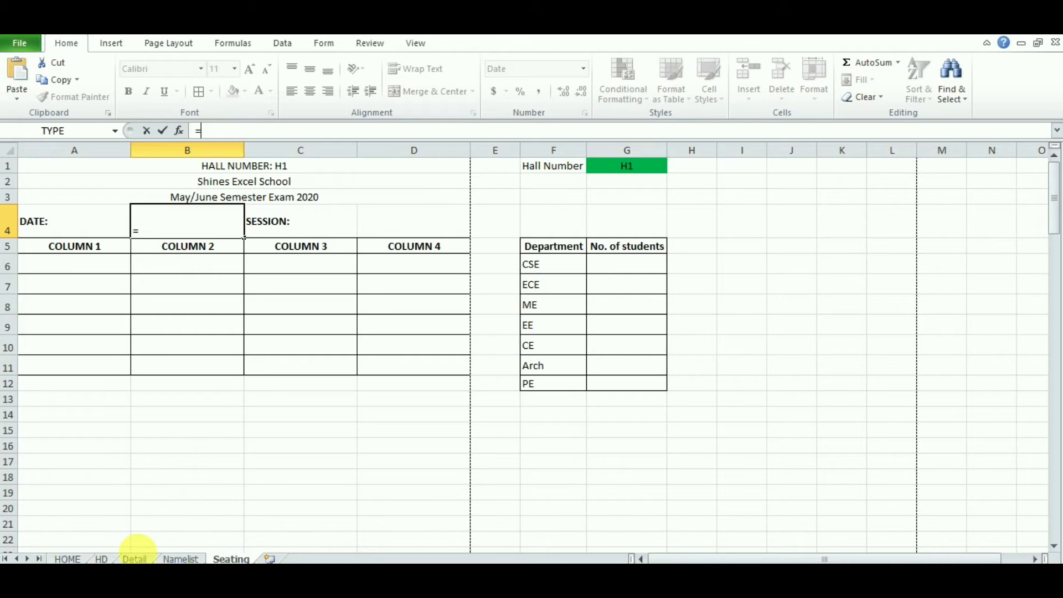
Step: Make B4 =CONCATENATE(Detail!D3,Detail!E3,Detail!F3), joining the Detail day, month and year into 552020
{"action": "left_click", "coordinate": [134, 558]}
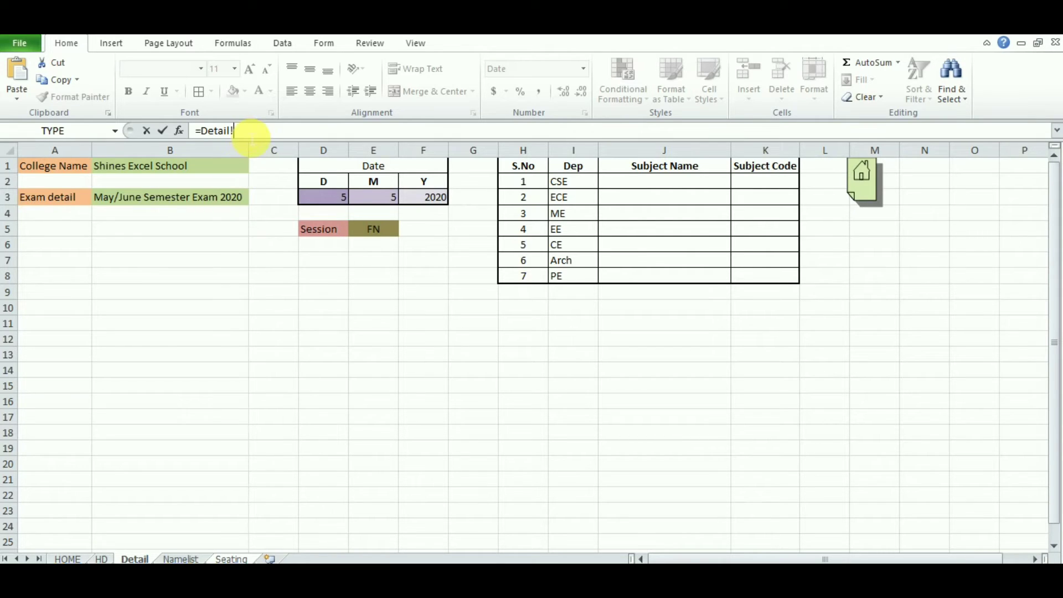
{"action": "left_click_drag", "start_coordinate": [249, 133], "coordinate": [211, 133]}
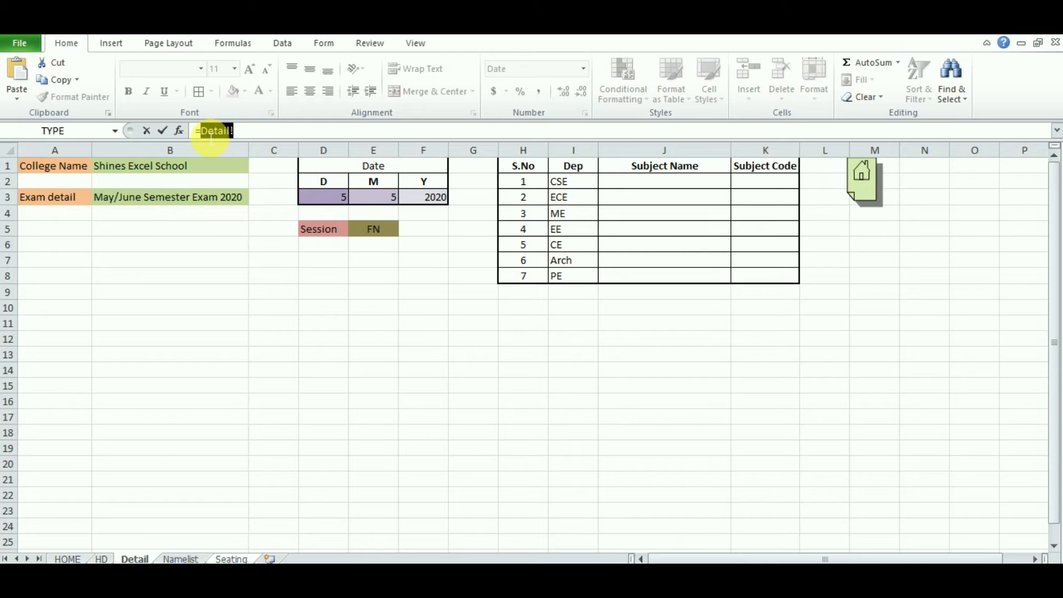
{"action": "type", "text": "=CON"}
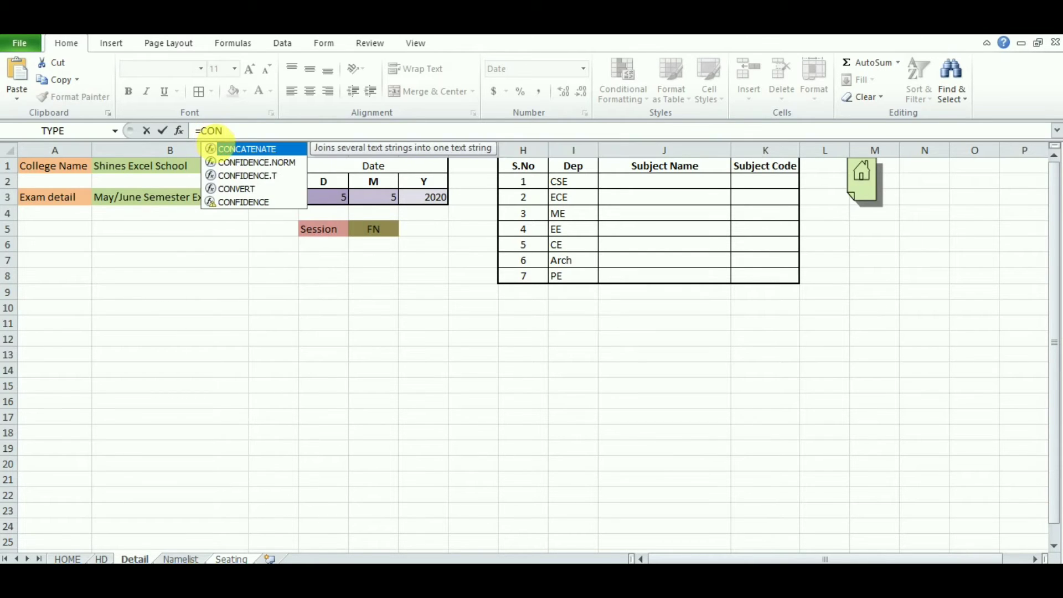
{"action": "double_click", "coordinate": [243, 149]}
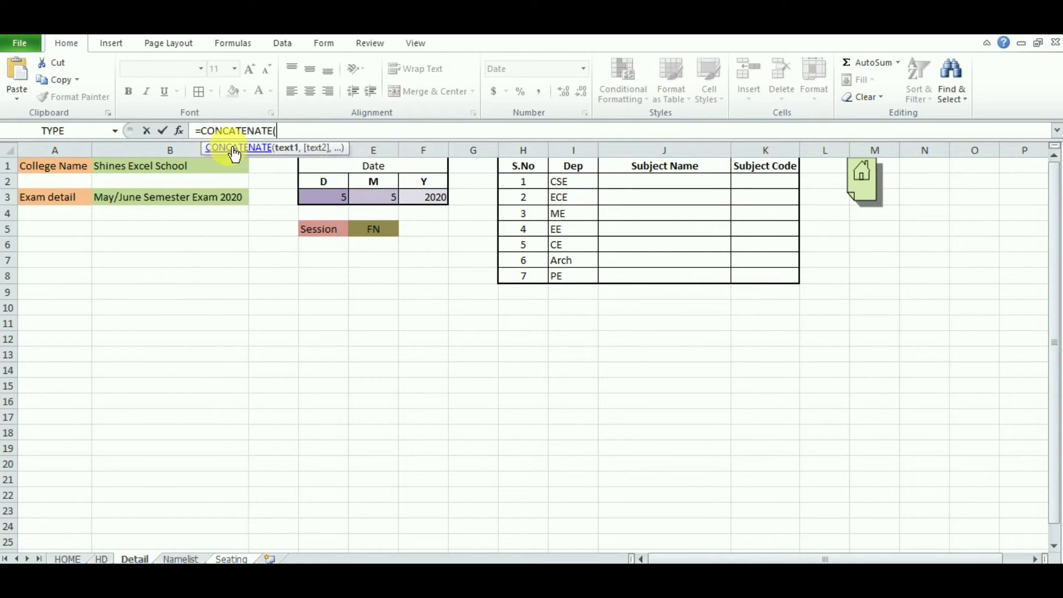
{"action": "left_click", "coordinate": [335, 203]}
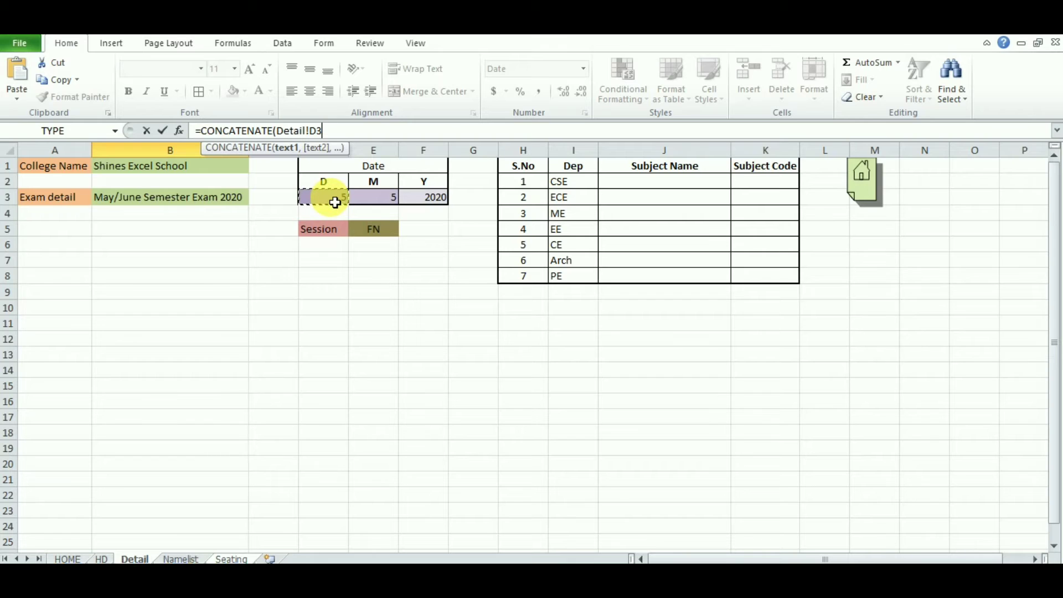
{"action": "type", "text": ","}
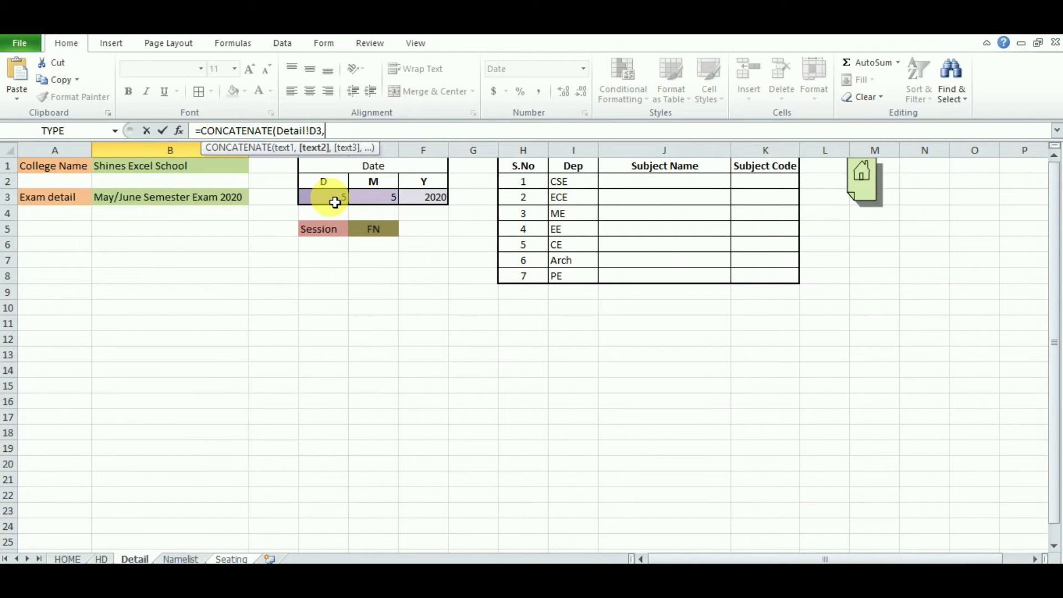
{"action": "left_click", "coordinate": [363, 203]}
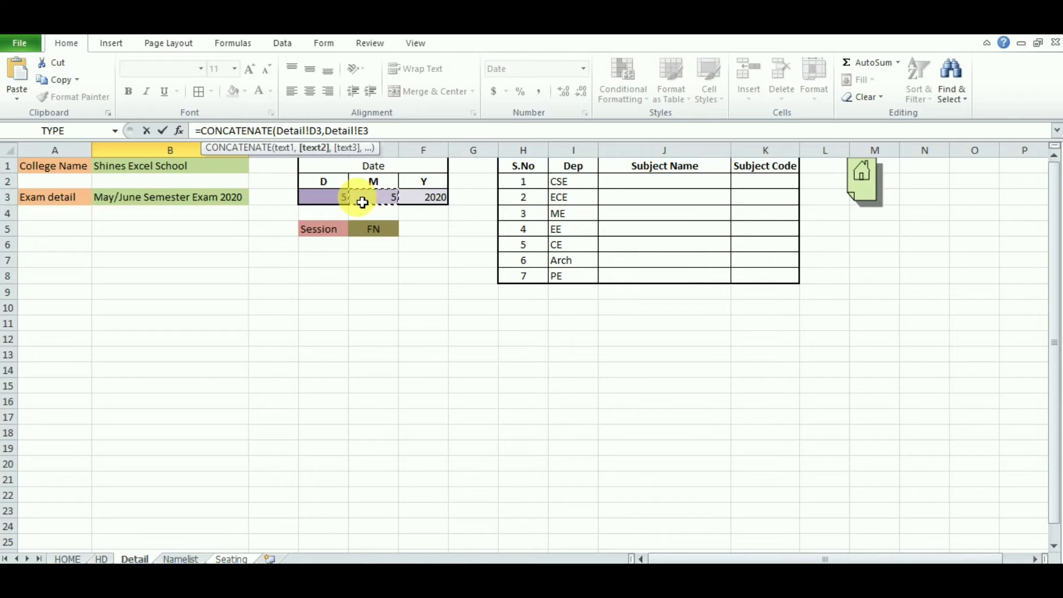
{"action": "type", "text": ","}
{"action": "left_click", "coordinate": [417, 202]}
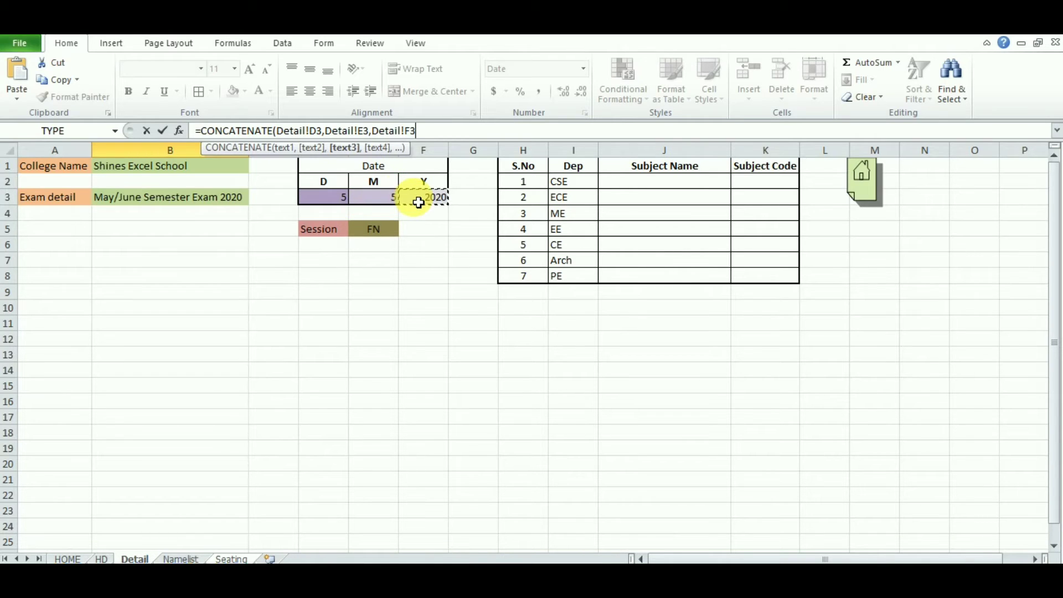
{"action": "key", "text": "Return"}
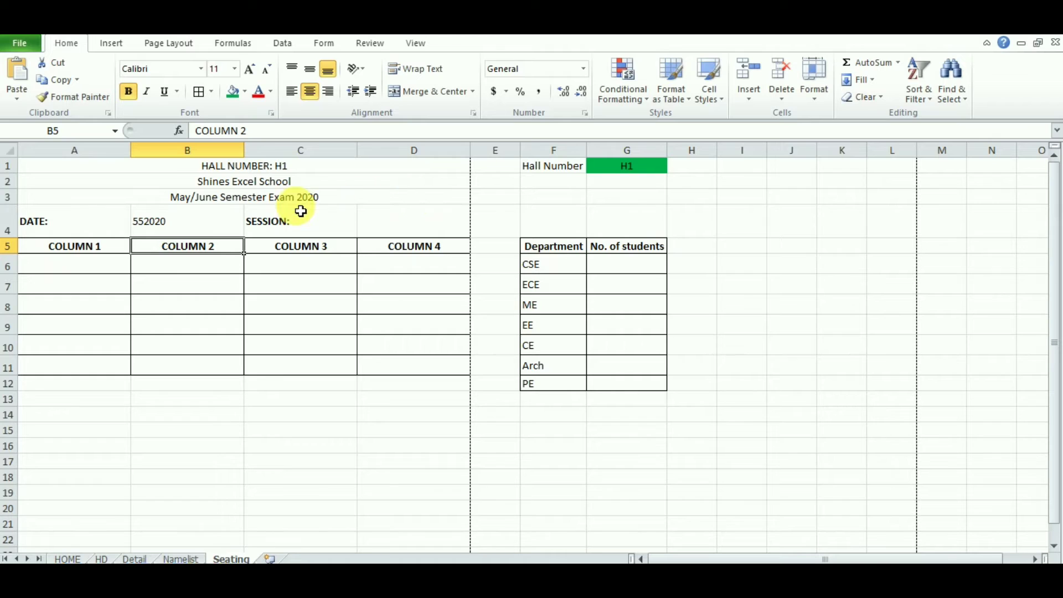
Step: Insert a "-" separator after the day reference in B4's CONCATENATE formula
{"action": "left_click", "coordinate": [165, 226]}
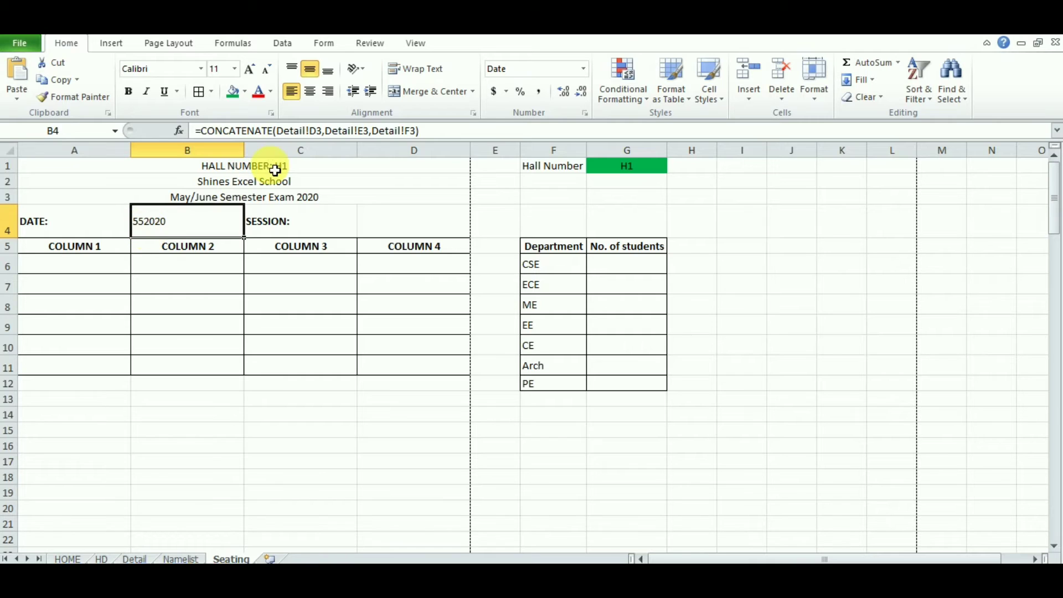
{"action": "left_click", "coordinate": [330, 136]}
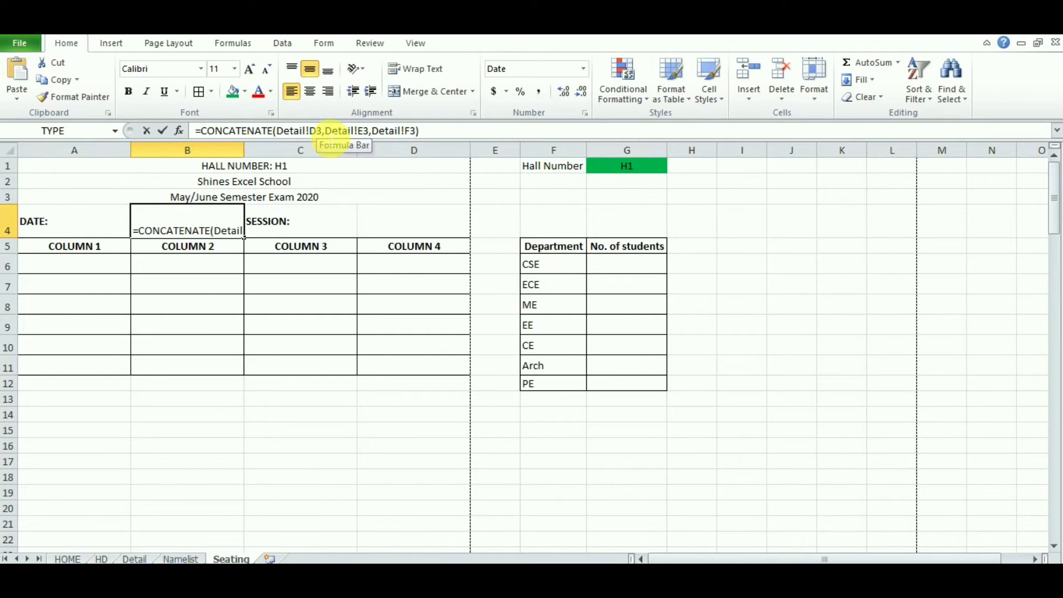
{"action": "left_click", "coordinate": [326, 136]}
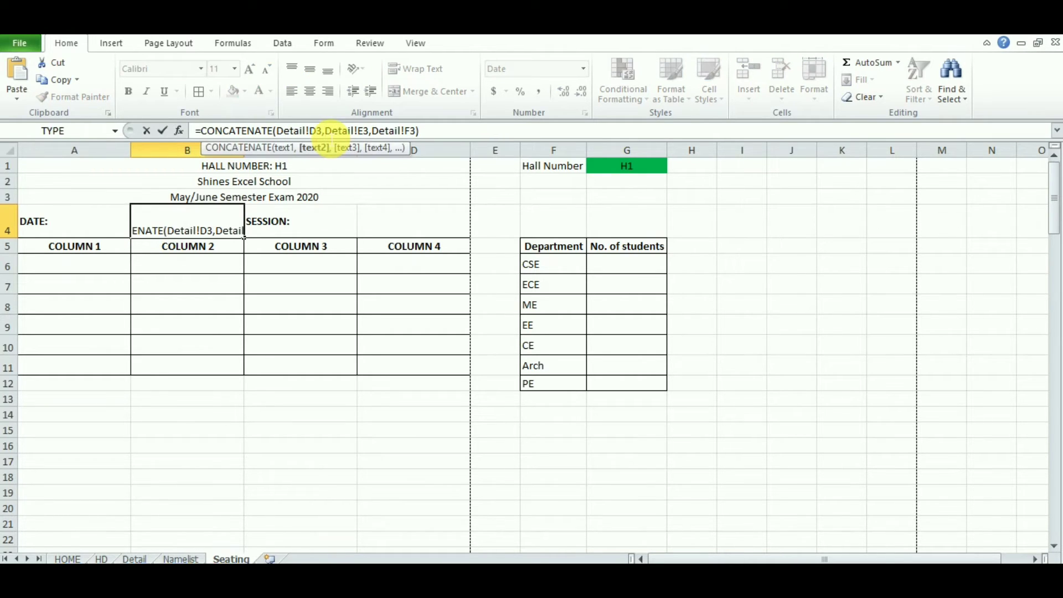
{"action": "type", "text": "\"-\""}
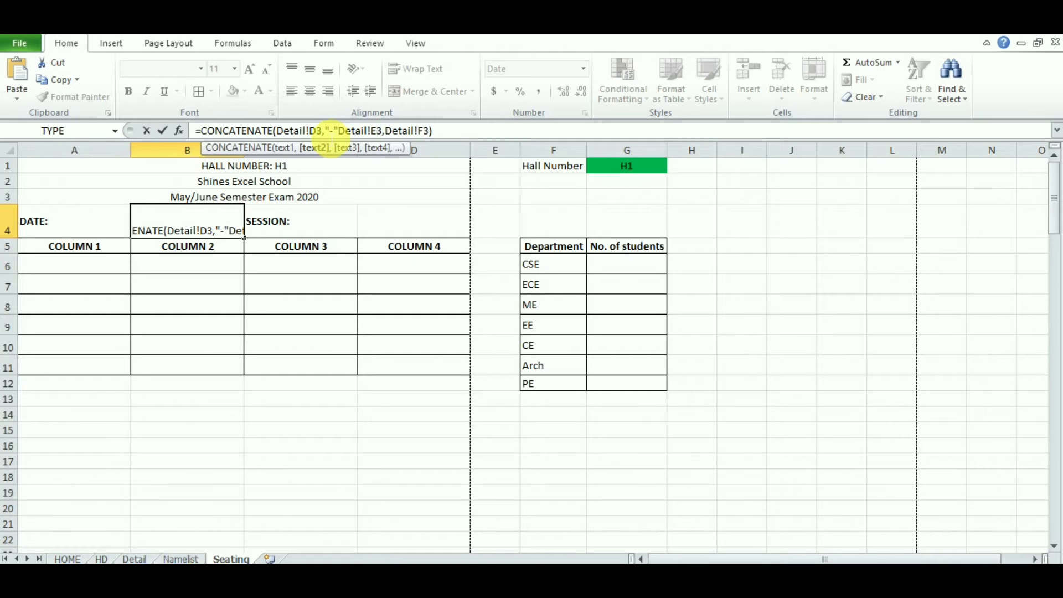
{"action": "type", "text": ","}
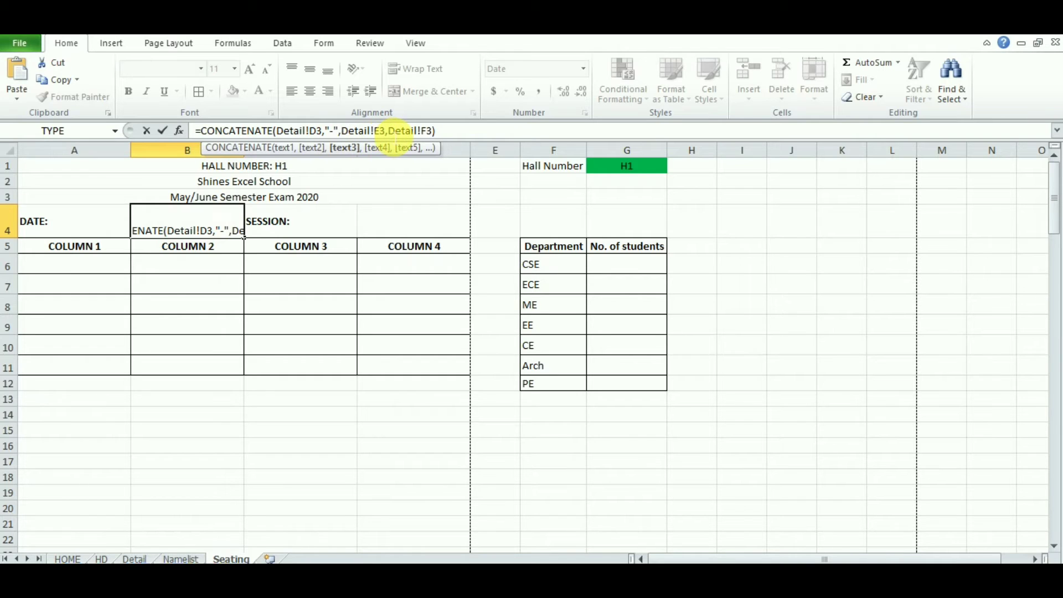
{"action": "key", "text": "Return"}
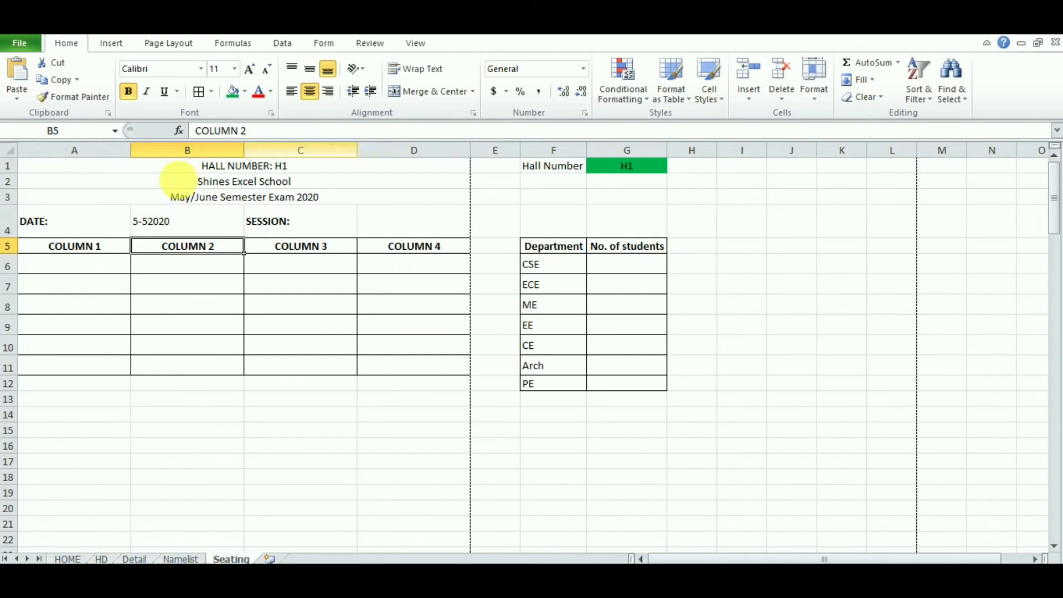
Step: Insert a second "-" after the month reference so B4 shows 5-5-2020
{"action": "left_click", "coordinate": [147, 232]}
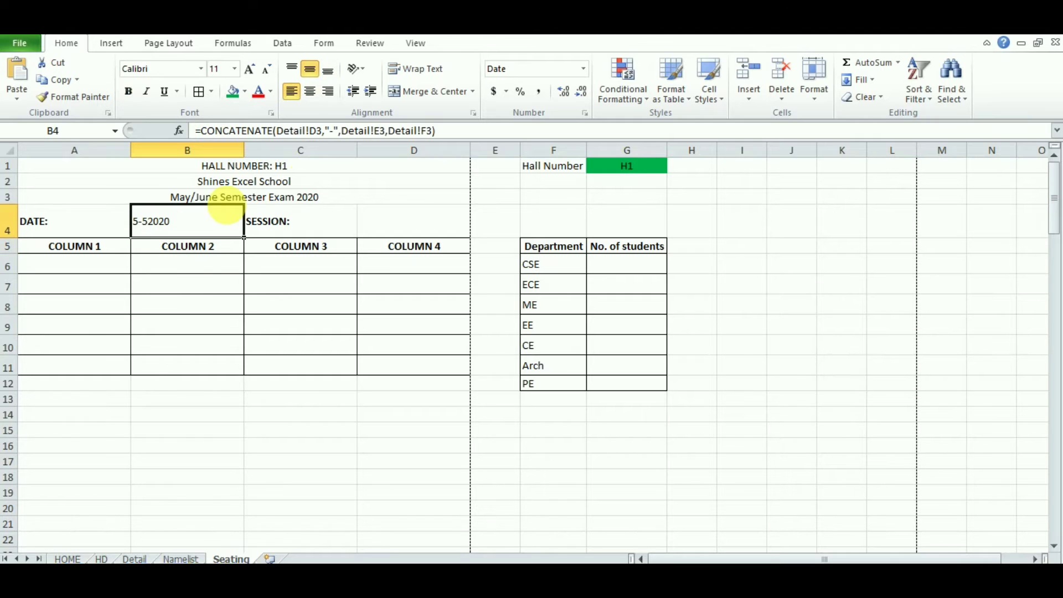
{"action": "left_click", "coordinate": [392, 133]}
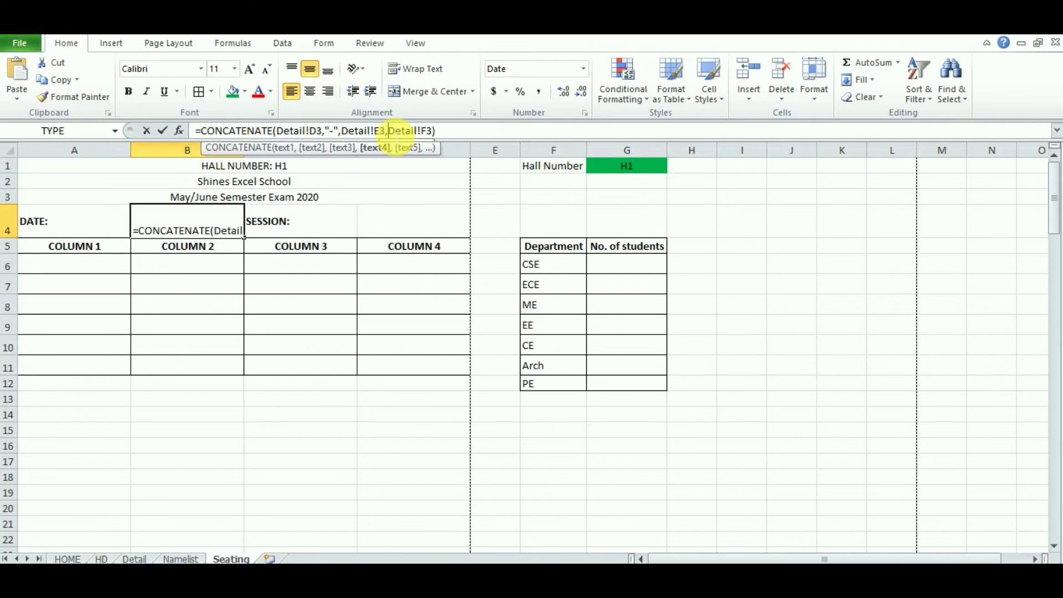
{"action": "type", "text": "\"-\""}
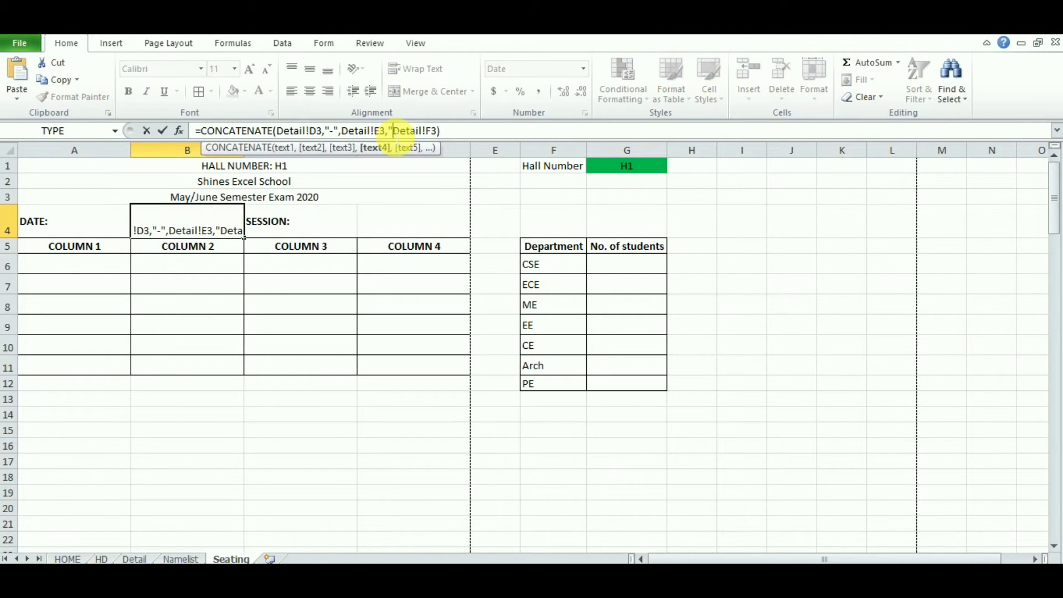
{"action": "type", "text": ","}
{"action": "key", "text": "Return"}
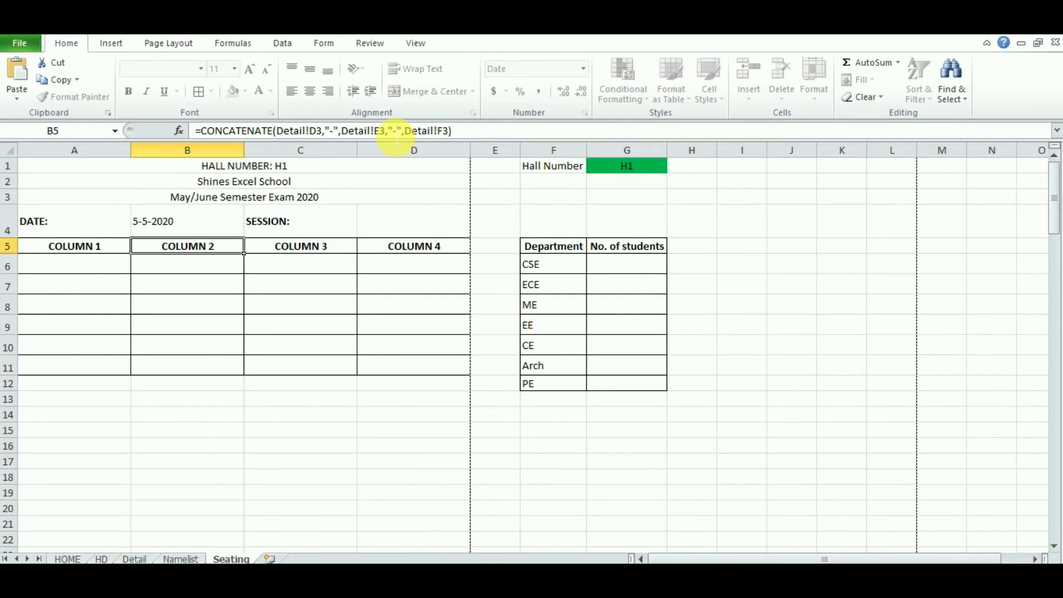
{"action": "left_click", "coordinate": [187, 232]}
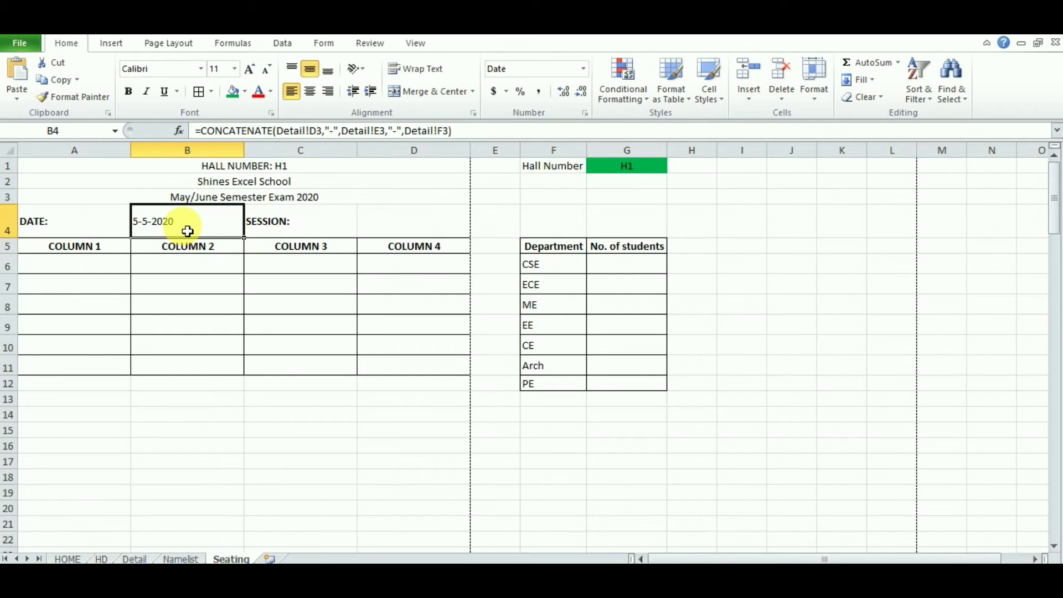
{"action": "left_click", "coordinate": [387, 232]}
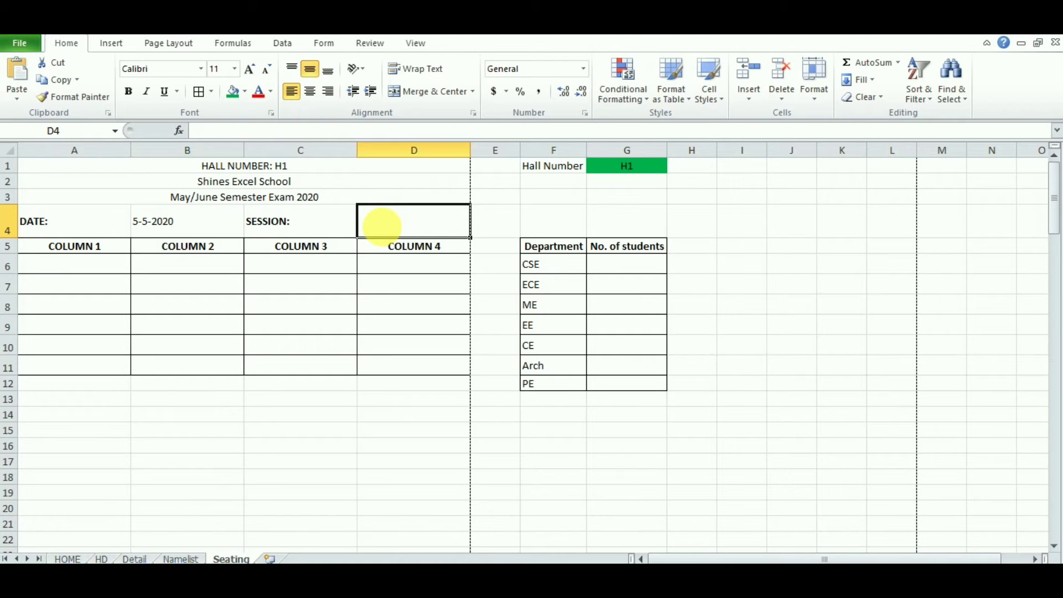
Step: Link D4 to the Detail sheet's session value with =Detail!E5, showing FN
{"action": "type", "text": "="}
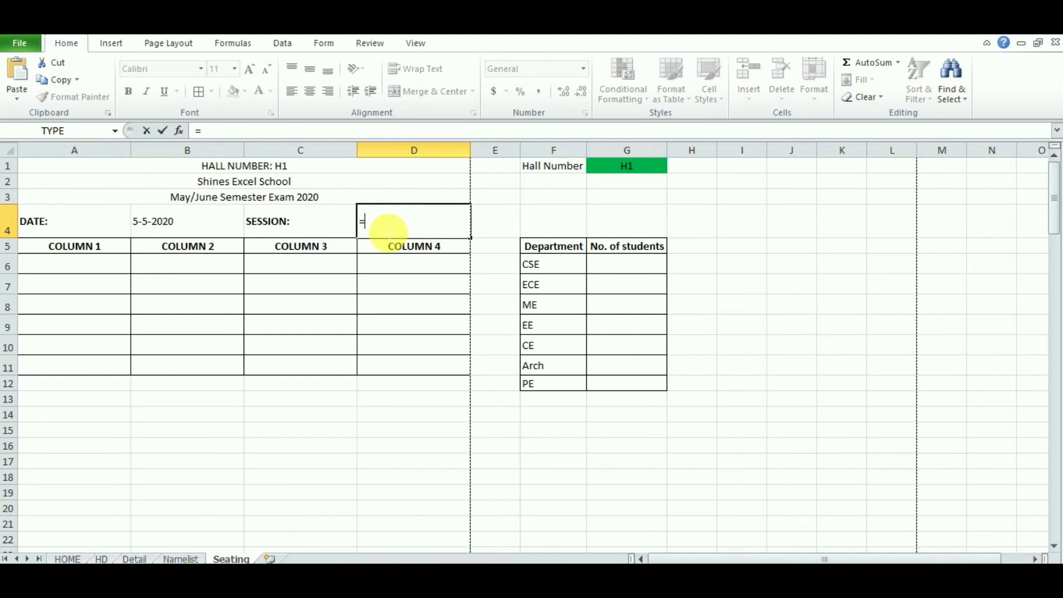
{"action": "left_click", "coordinate": [134, 559]}
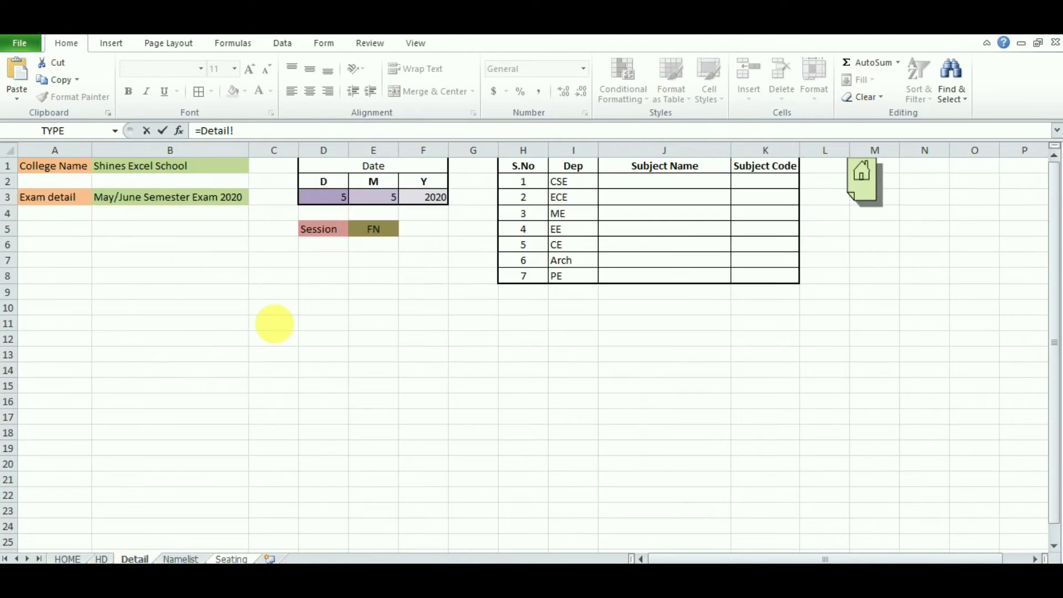
{"action": "left_click", "coordinate": [394, 232]}
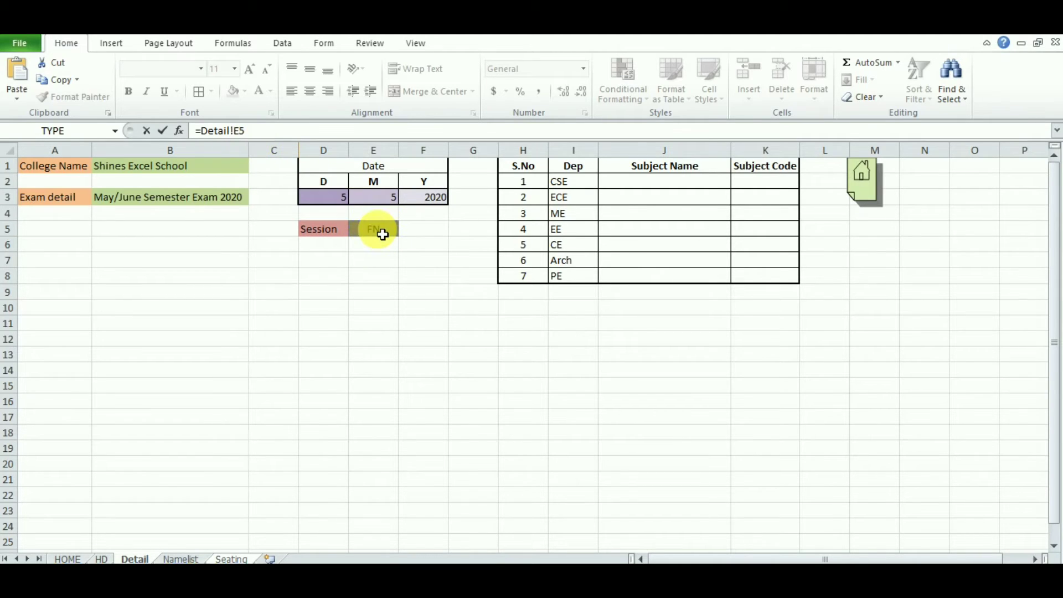
{"action": "key", "text": "Return"}
{"action": "left_click", "coordinate": [408, 225]}
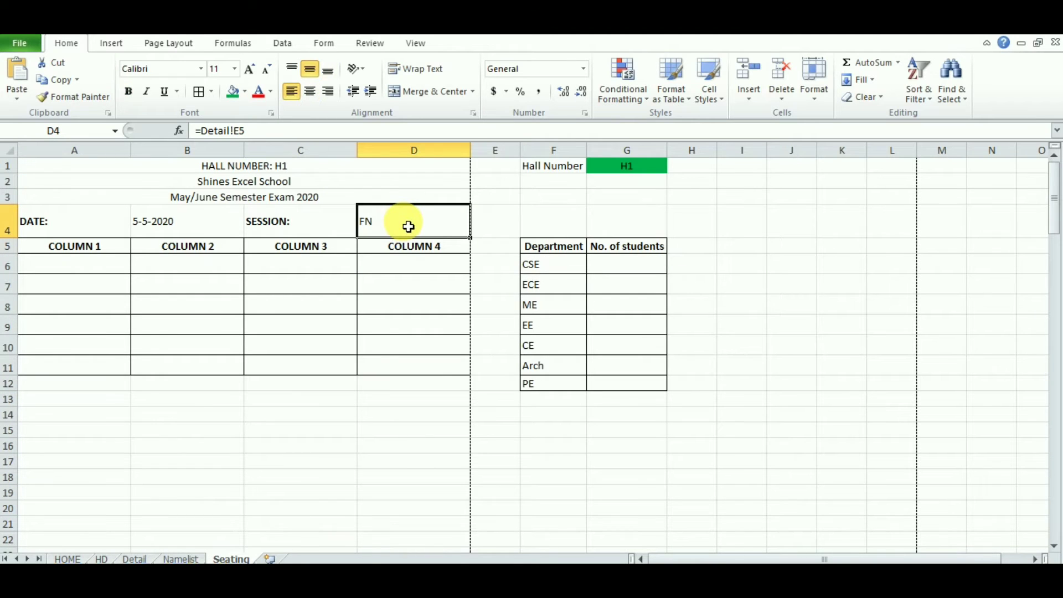
Step: Right-align the SESSION: and DATE: label cells
{"action": "left_click", "coordinate": [315, 229]}
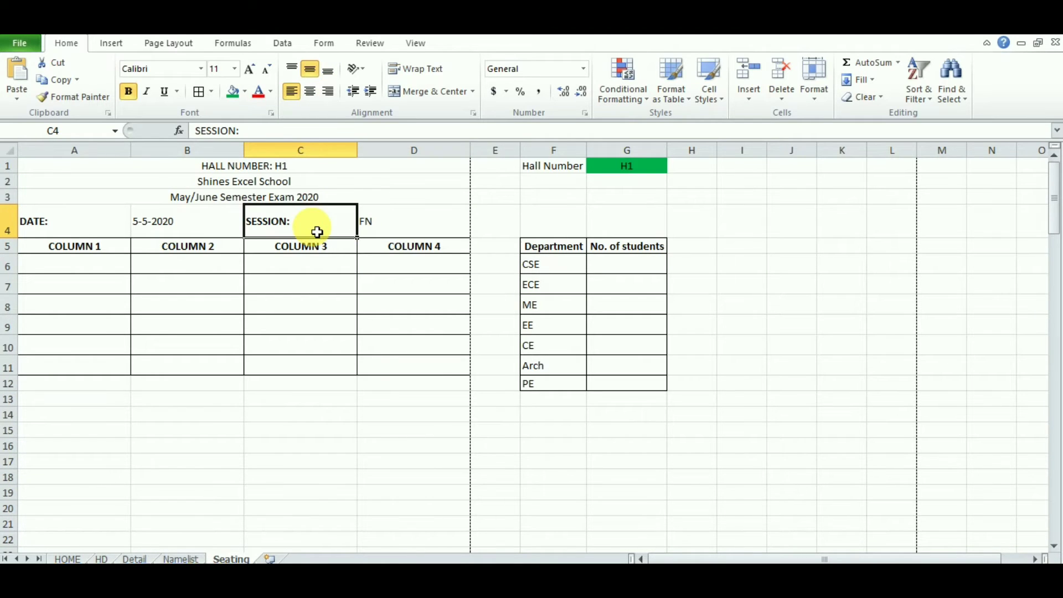
{"action": "left_click", "coordinate": [324, 89]}
{"action": "left_click", "coordinate": [105, 225]}
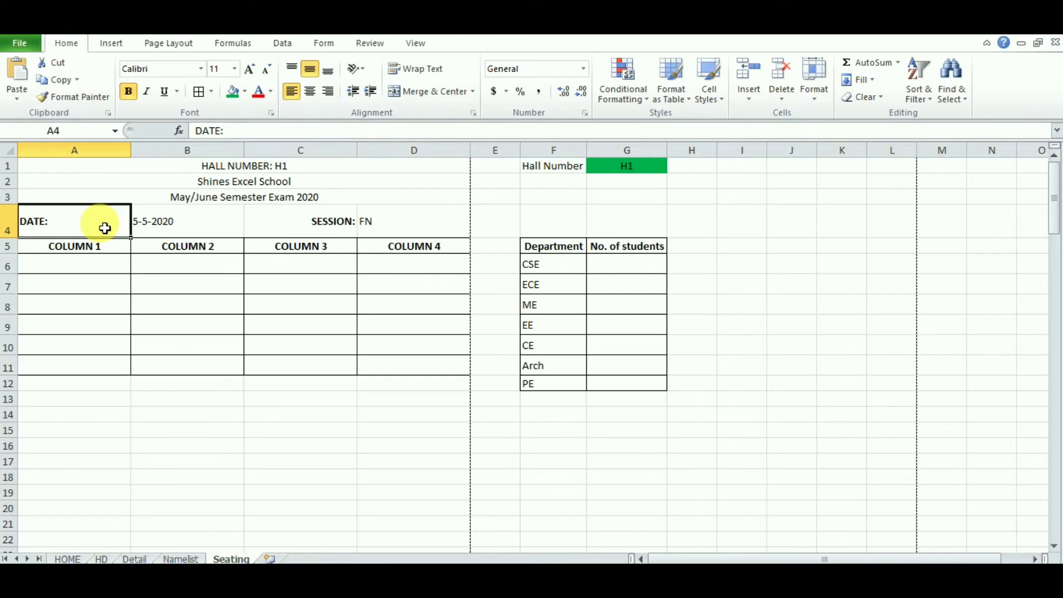
{"action": "left_click", "coordinate": [328, 92]}
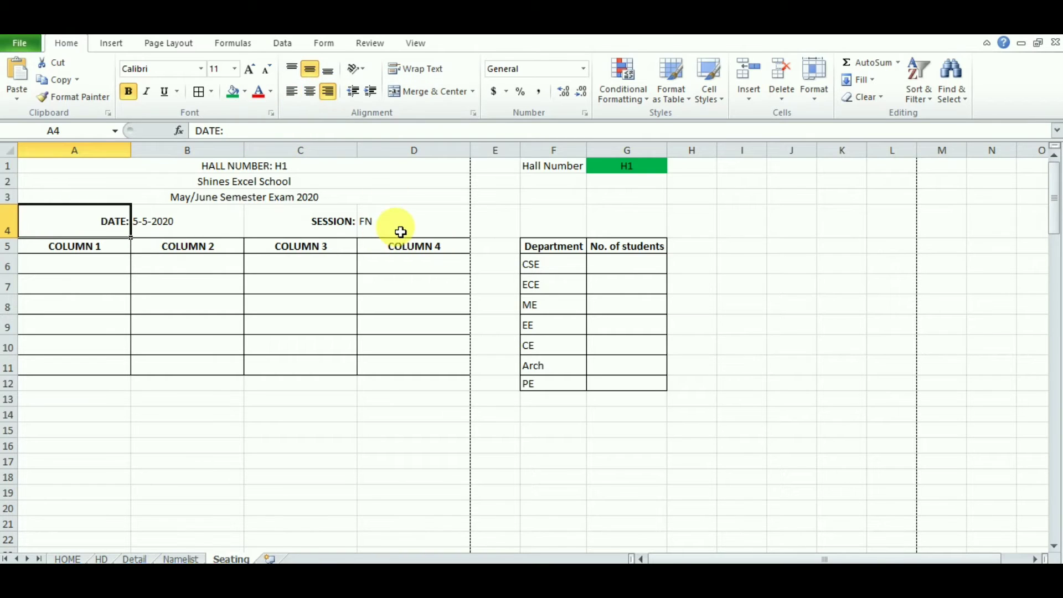
{"action": "left_click", "coordinate": [759, 308]}
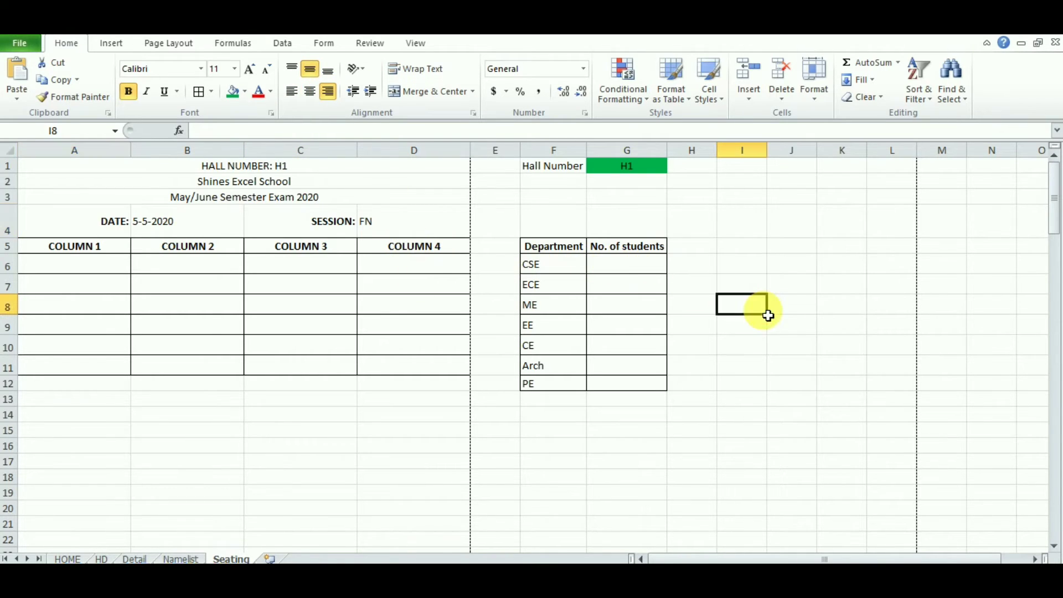
{"action": "left_click", "coordinate": [365, 224]}
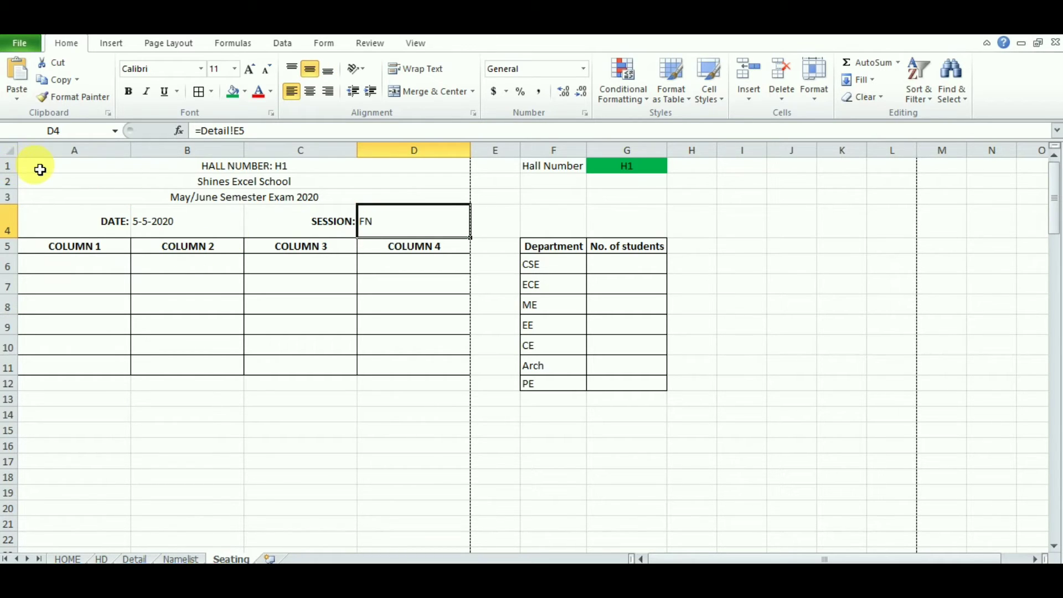
Step: Copy the hall block A1:G12 and paste it starting at A14
{"action": "left_click_drag", "start_coordinate": [40, 170], "coordinate": [625, 386]}
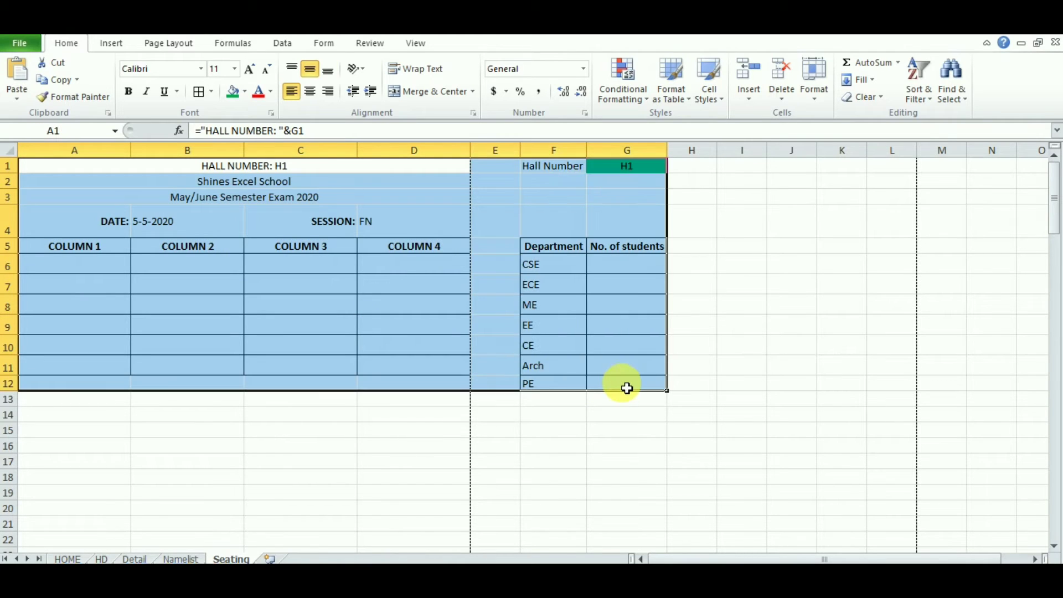
{"action": "key", "text": "ctrl+c"}
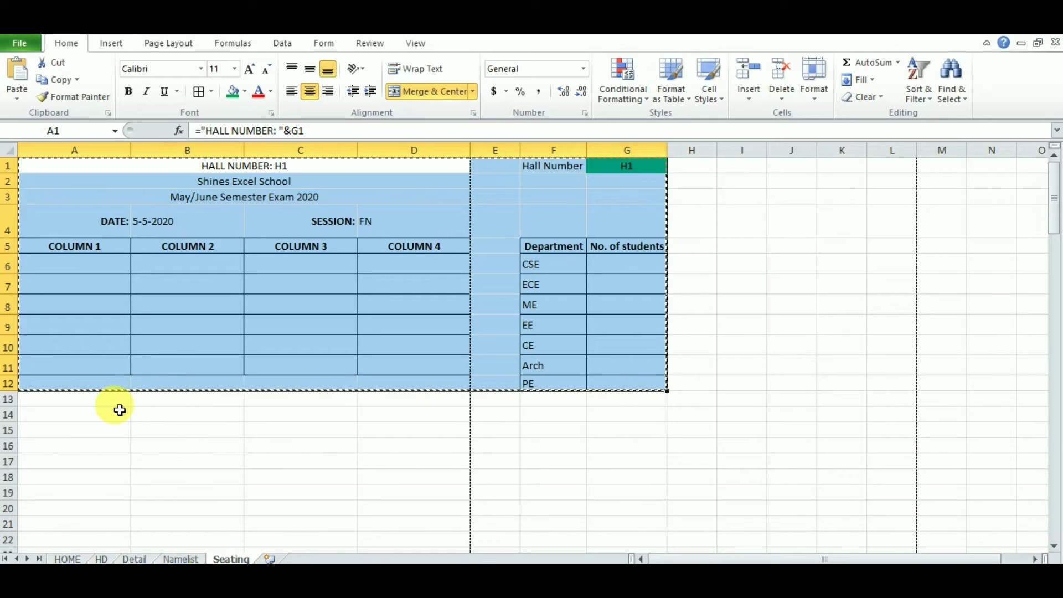
{"action": "left_click", "coordinate": [65, 421]}
{"action": "key", "text": "ctrl+v"}
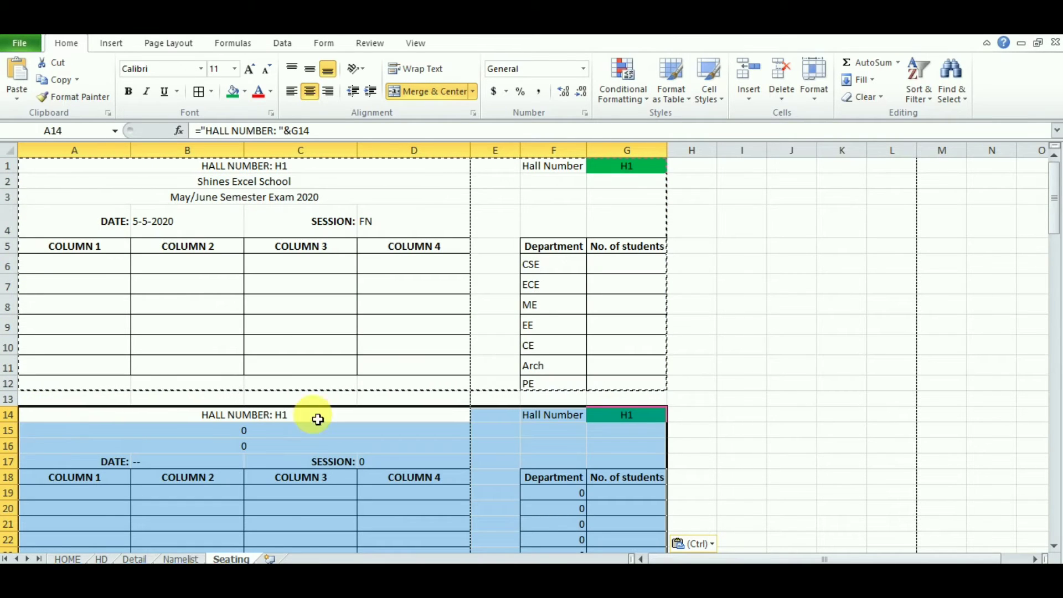
{"action": "left_click", "coordinate": [874, 420]}
Step: Number the blocks with a centred 1 in E1 and a centred 2 in E18
{"action": "left_click", "coordinate": [508, 166]}
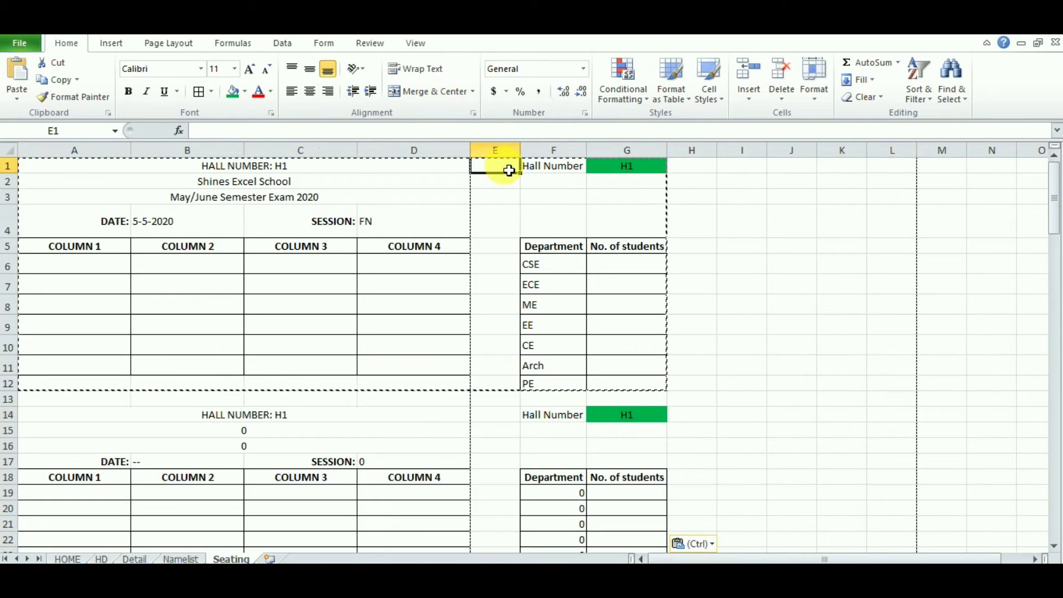
{"action": "type", "text": "1"}
{"action": "key", "text": "ctrl+Return"}
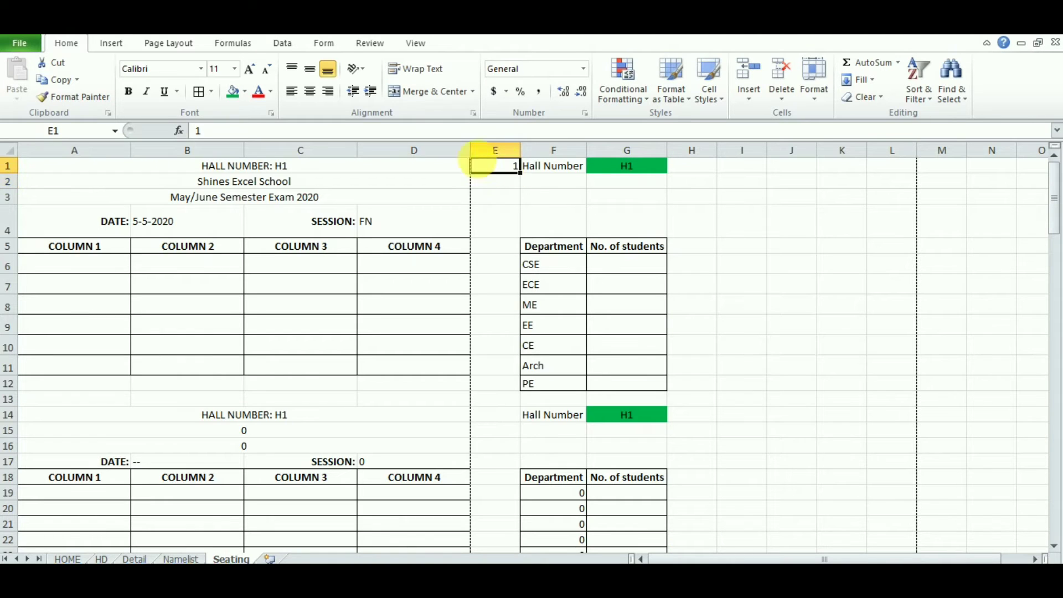
{"action": "left_click", "coordinate": [310, 91]}
{"action": "left_click", "coordinate": [505, 478]}
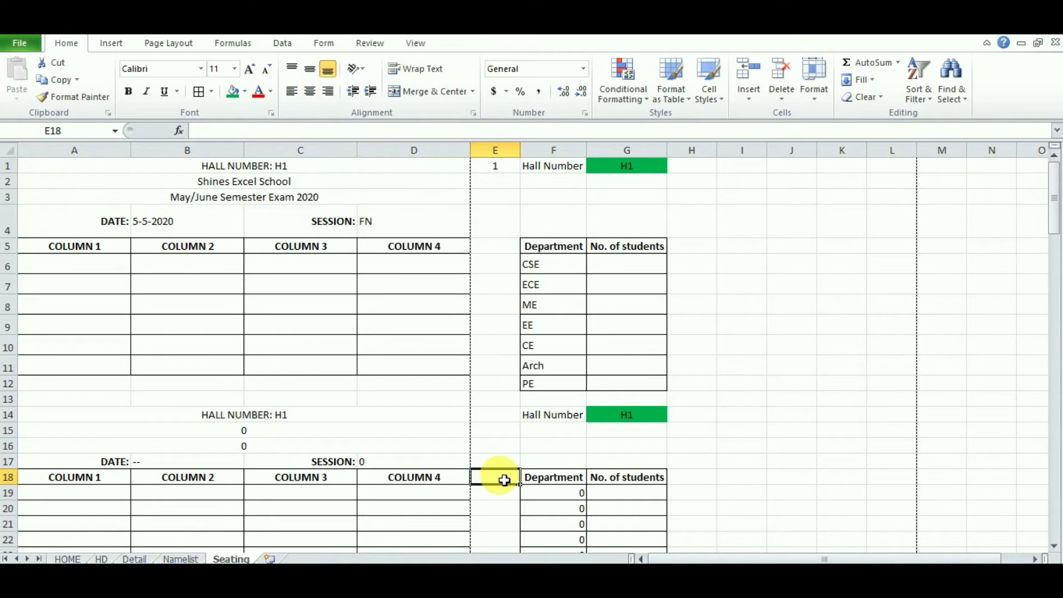
{"action": "type", "text": "2"}
{"action": "key", "text": "Return"}
{"action": "left_click", "coordinate": [504, 480]}
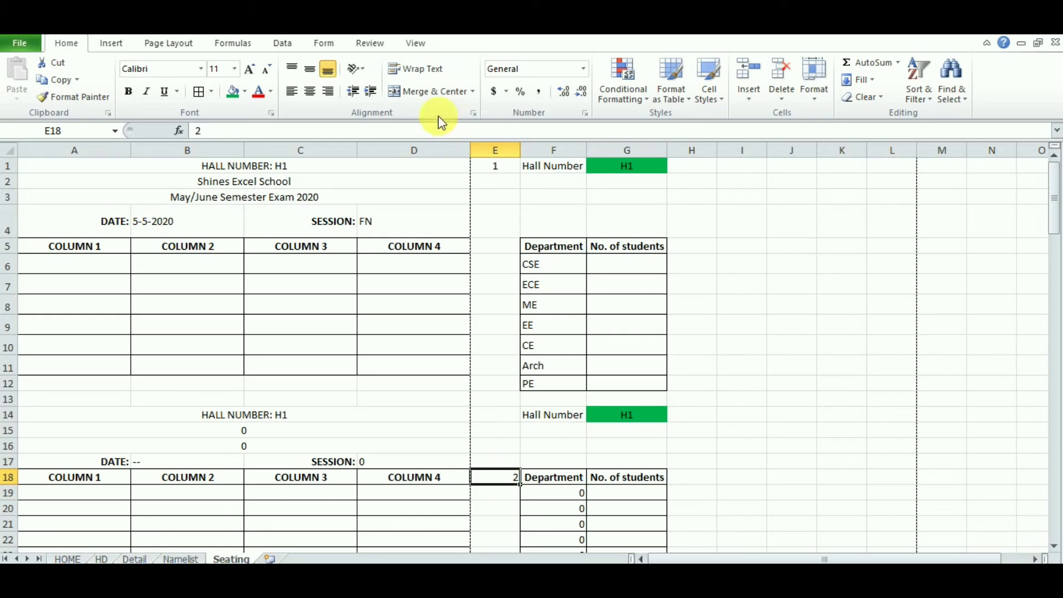
{"action": "left_click", "coordinate": [310, 90]}
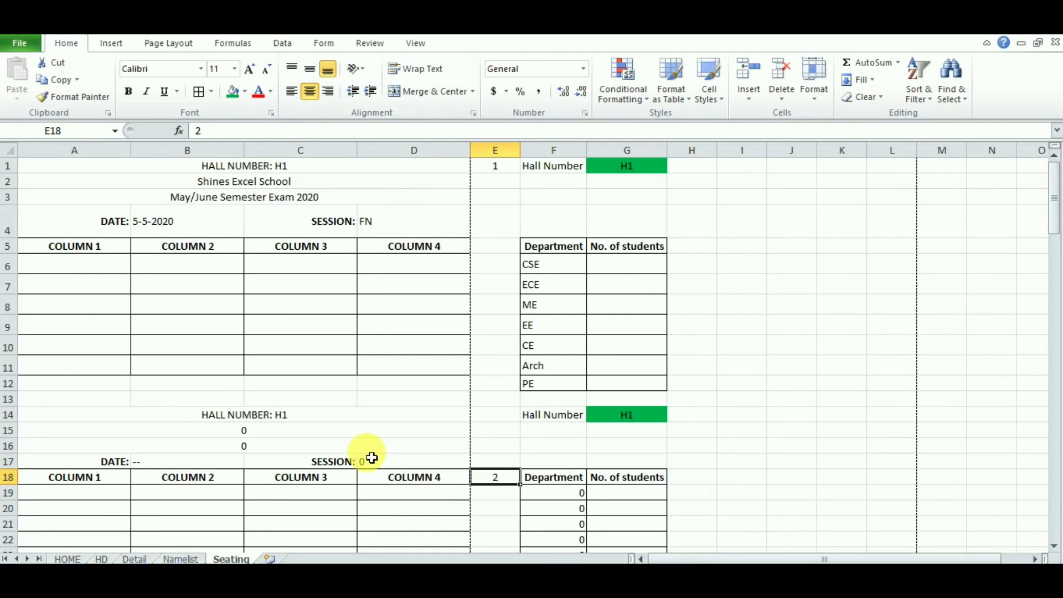
{"action": "left_click", "coordinate": [281, 416]}
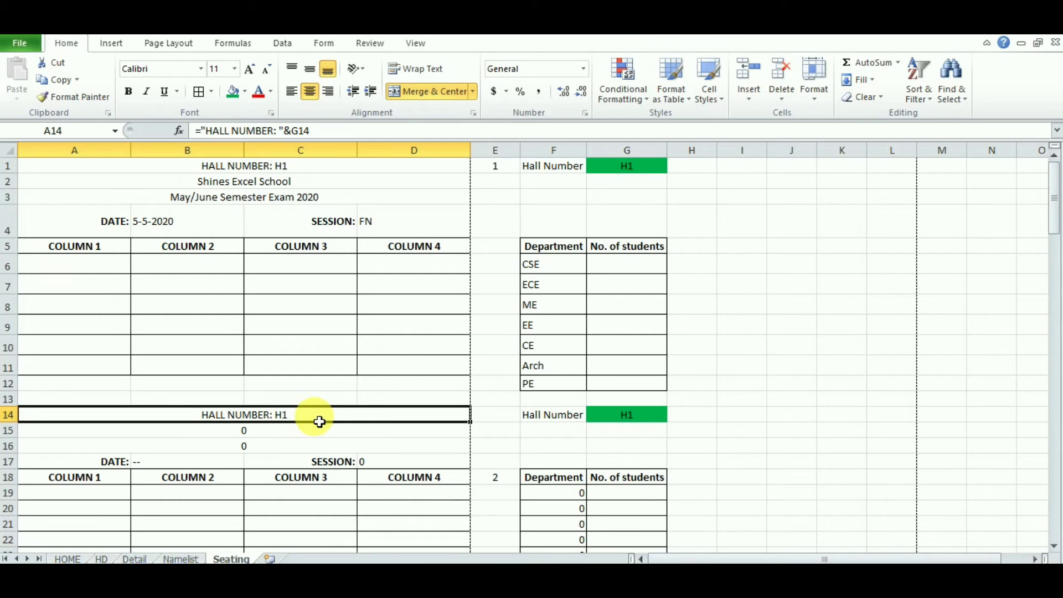
Step: Change A2's school-name link to the row-locked =Detail!B$1, still showing Shines Excel School
{"action": "left_click", "coordinate": [278, 437]}
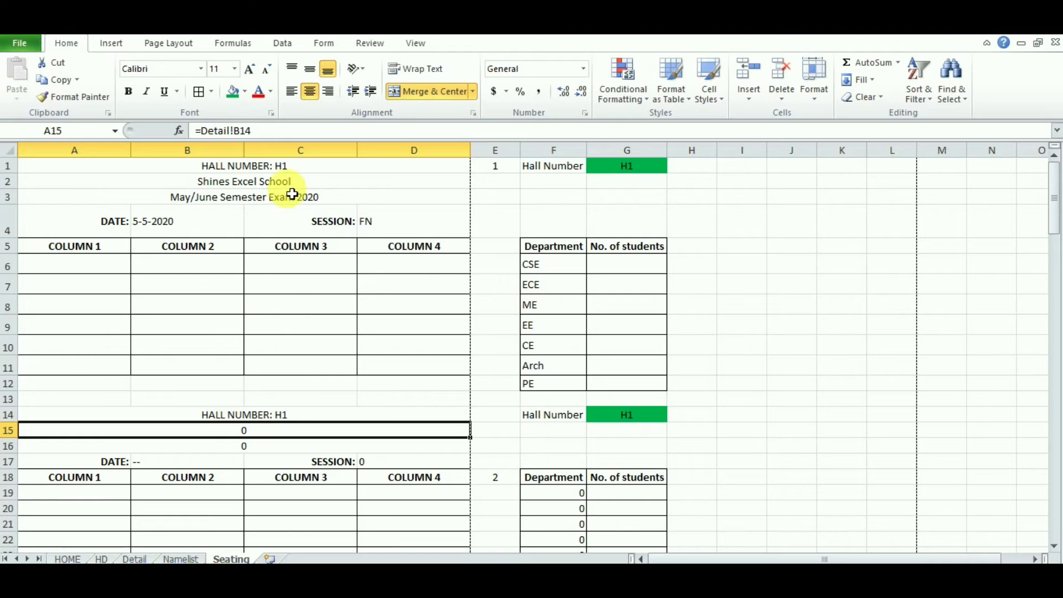
{"action": "left_click", "coordinate": [312, 186]}
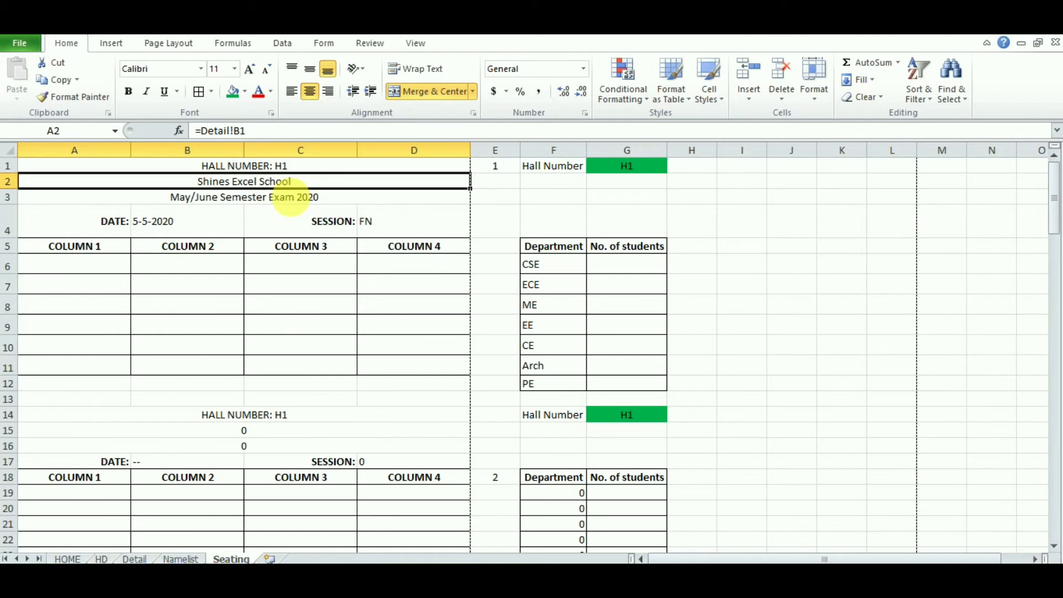
{"action": "left_click", "coordinate": [286, 435]}
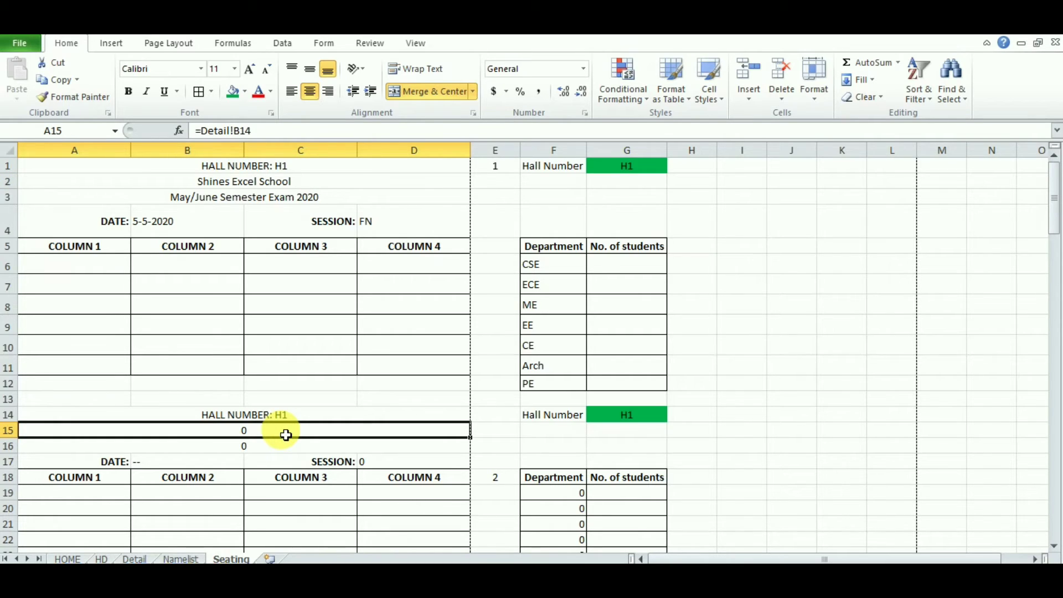
{"action": "left_click", "coordinate": [301, 189]}
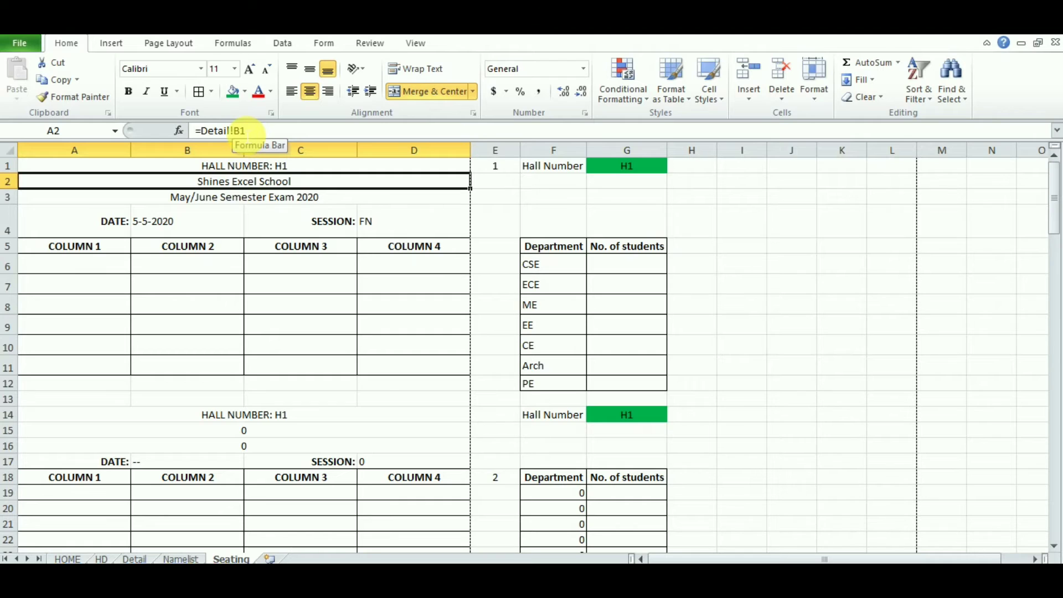
{"action": "left_click", "coordinate": [245, 131]}
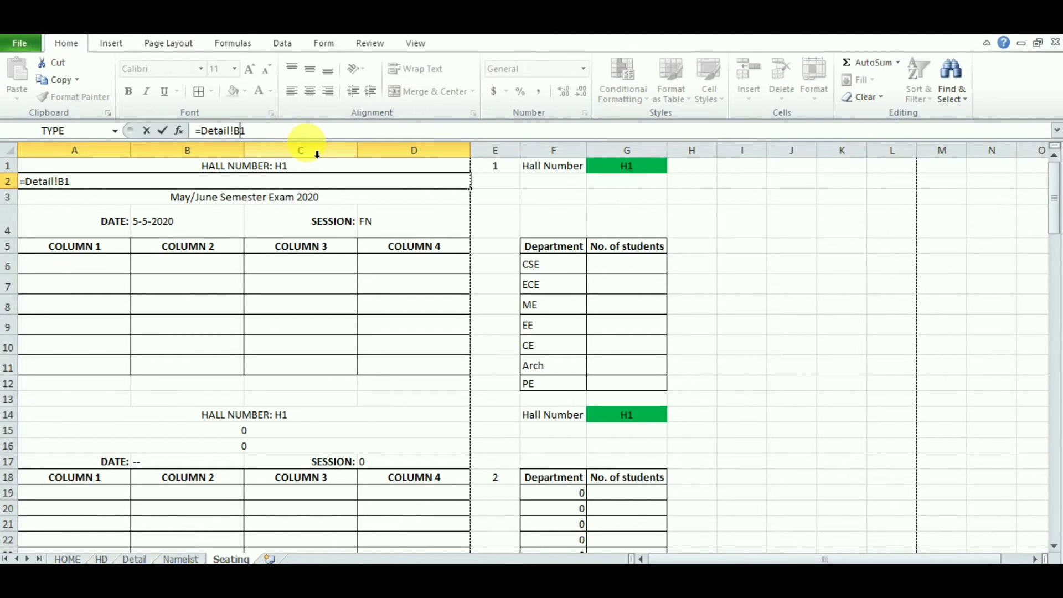
{"action": "type", "text": "$"}
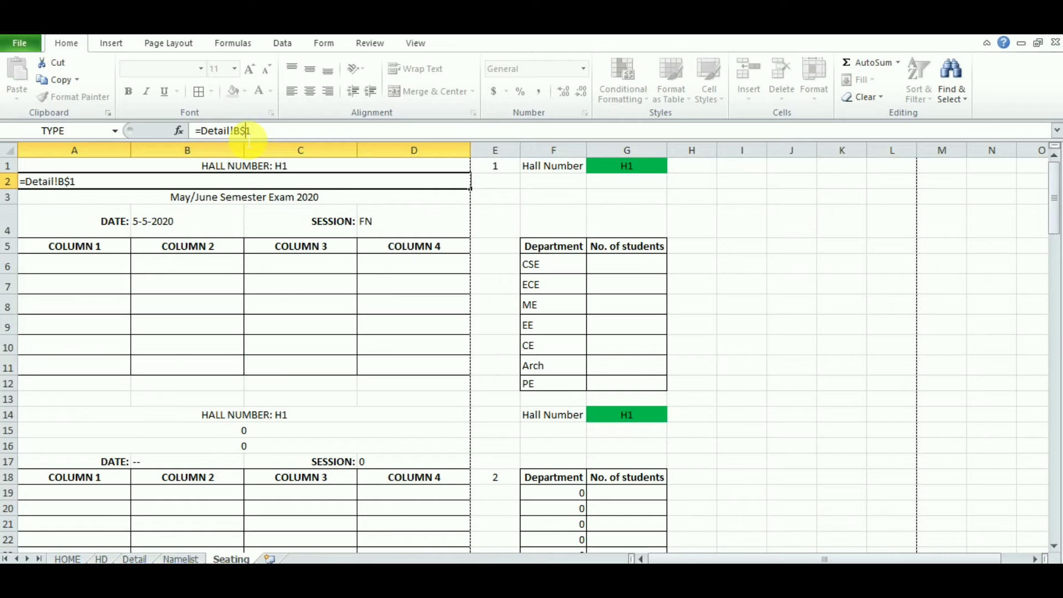
{"action": "key", "text": "Return"}
{"action": "left_click", "coordinate": [305, 184]}
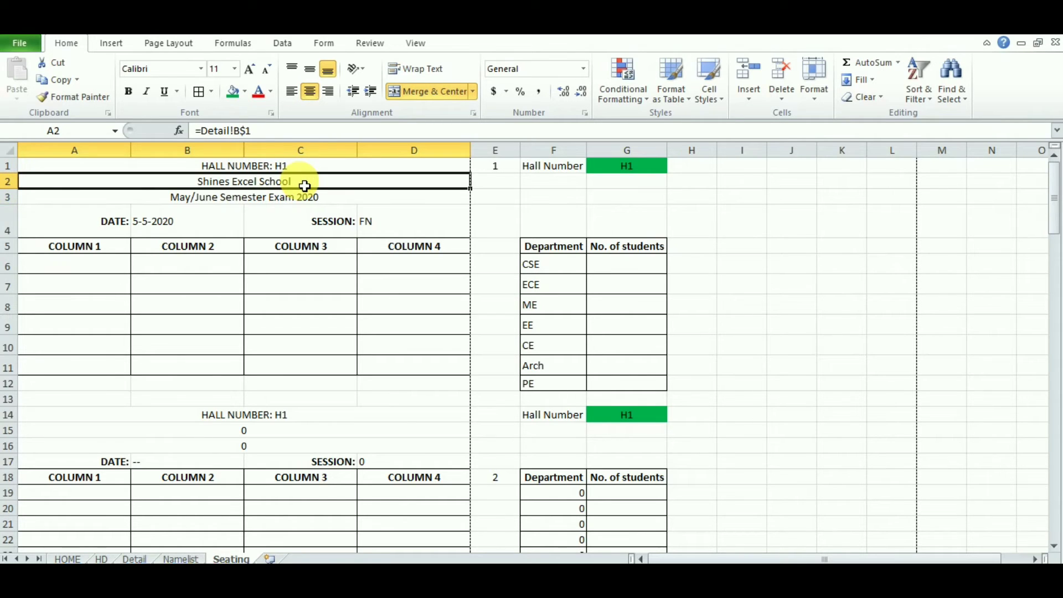
Step: Edit and recommit the exam-title formula in A3
{"action": "left_click", "coordinate": [280, 200]}
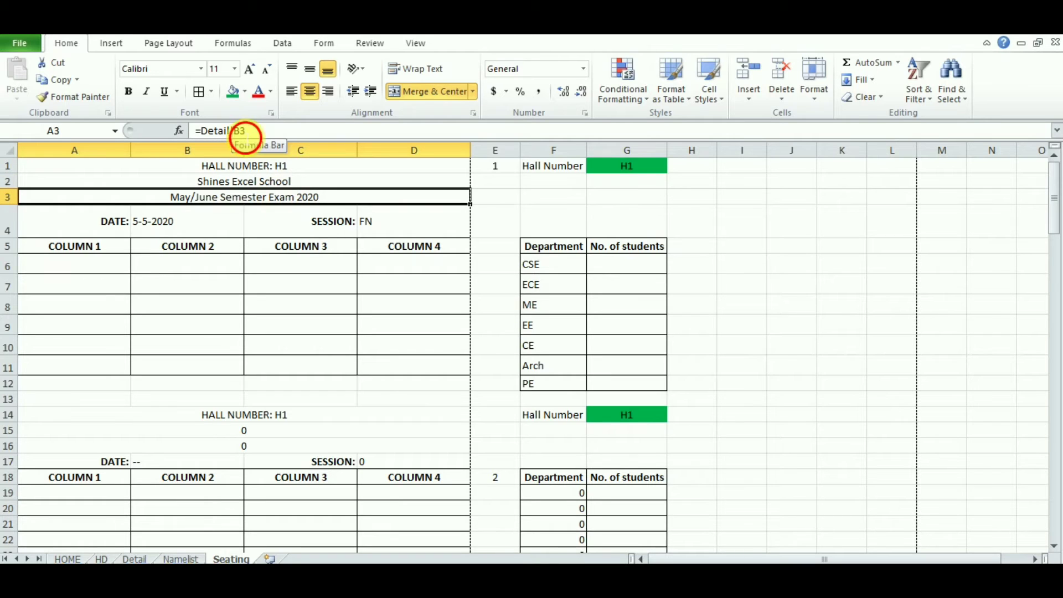
{"action": "left_click", "coordinate": [245, 132]}
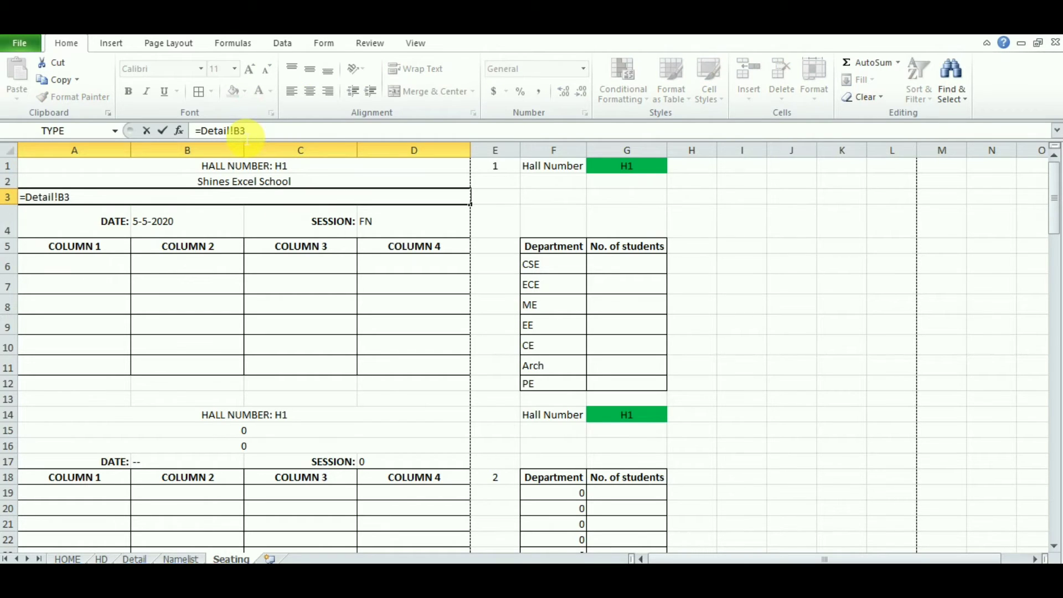
{"action": "key", "text": "Return"}
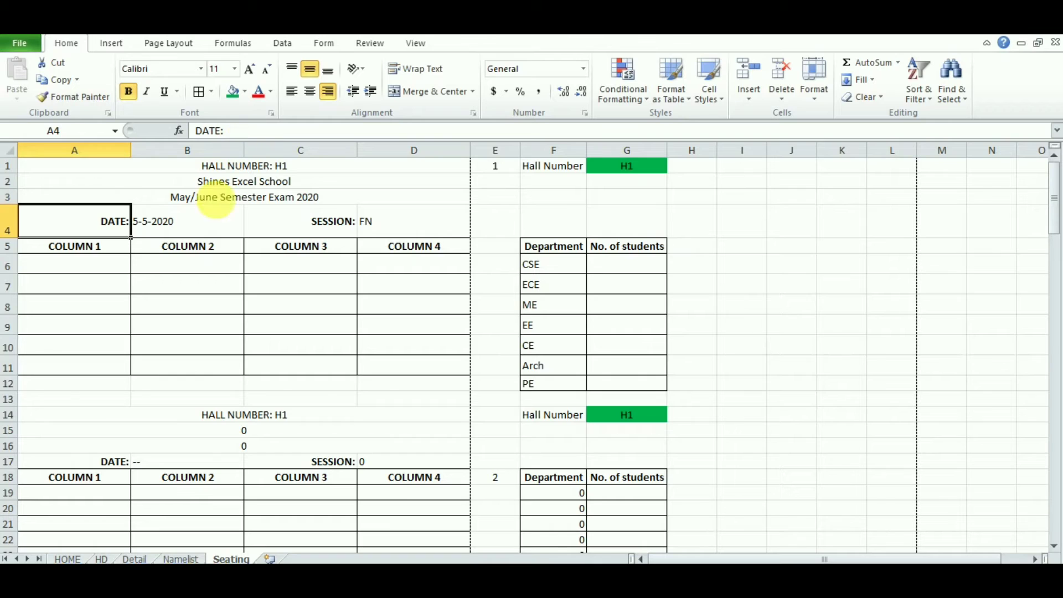
Step: Row-lock B4's date references to Detail!D$3, E$3 and F$3, keeping 5-5-2020
{"action": "left_click", "coordinate": [185, 229]}
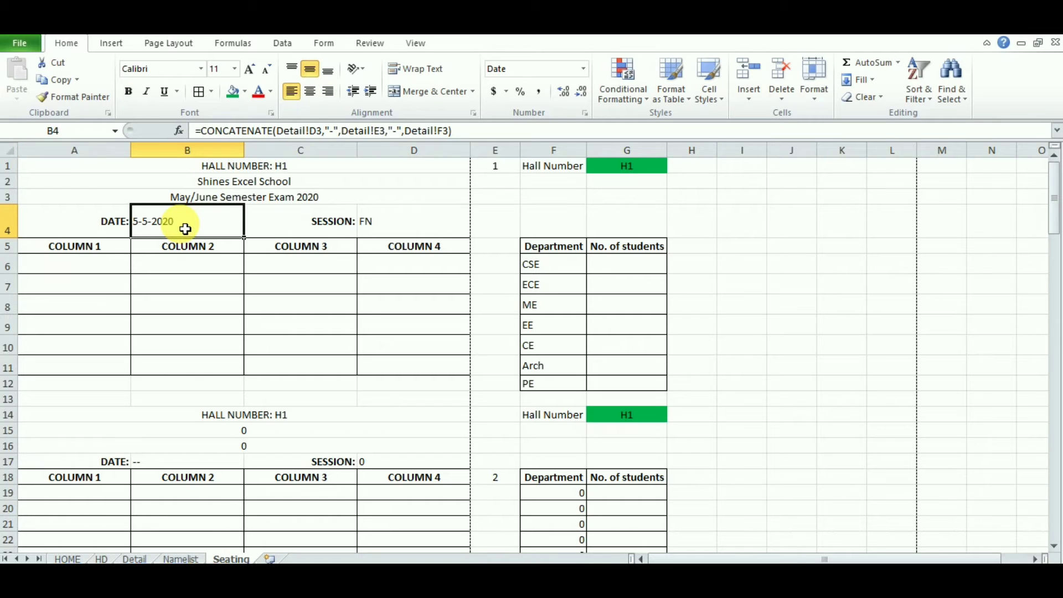
{"action": "left_click", "coordinate": [316, 133]}
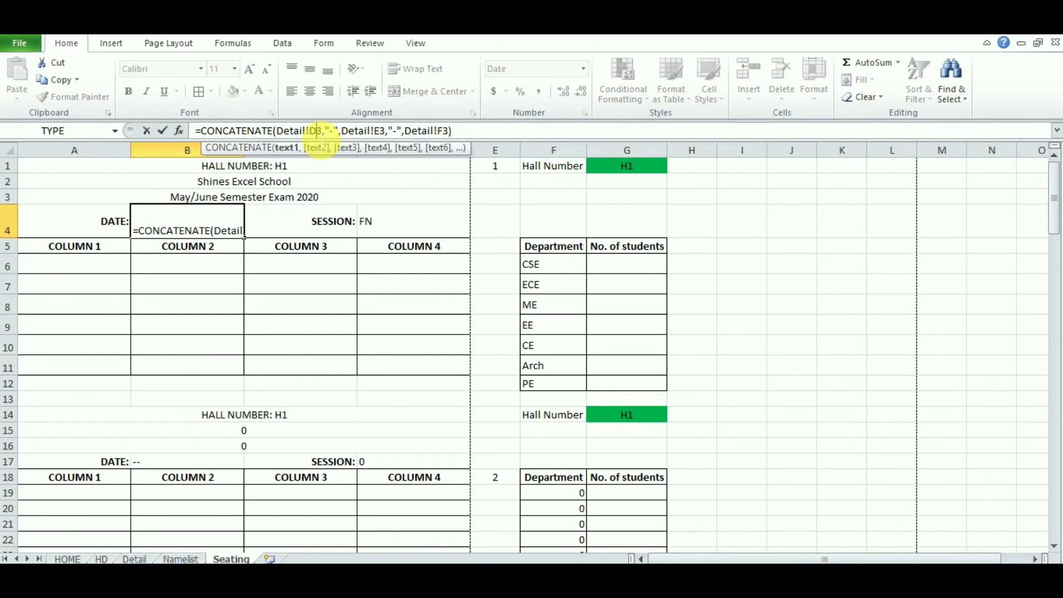
{"action": "type", "text": "$"}
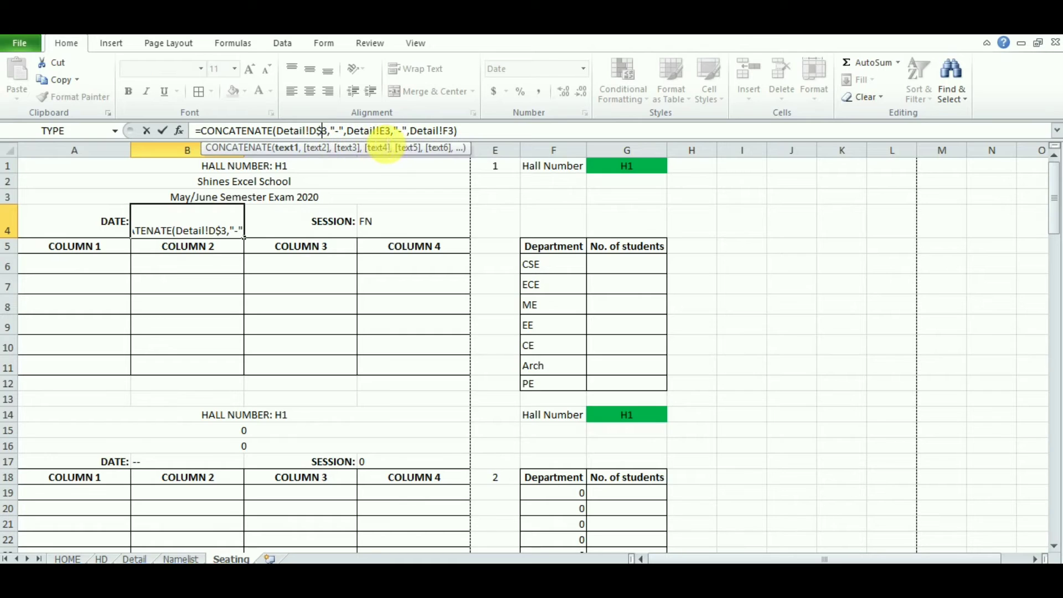
{"action": "left_click", "coordinate": [385, 132]}
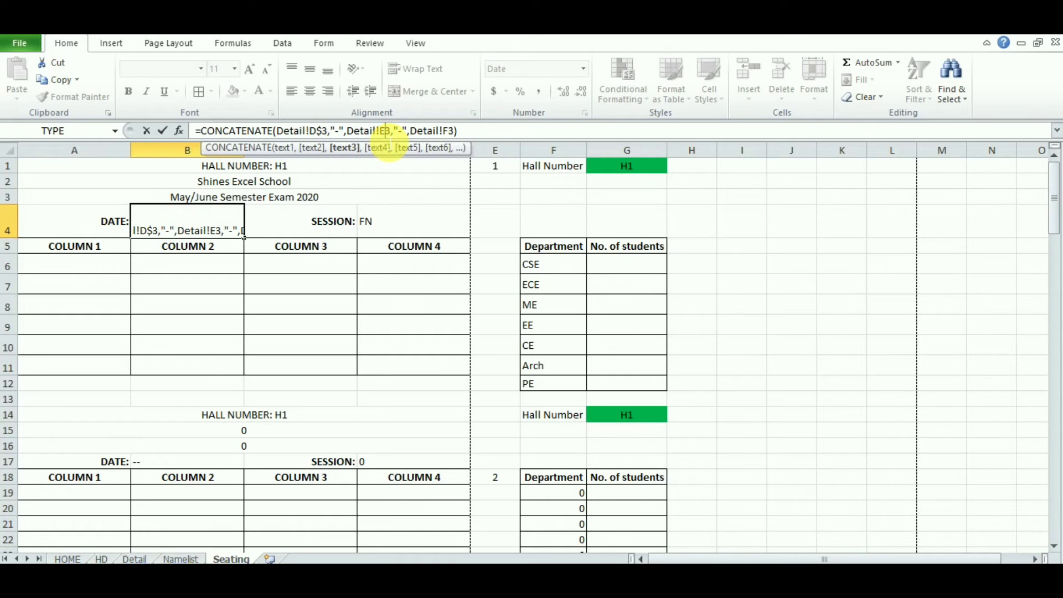
{"action": "type", "text": "$"}
{"action": "left_click", "coordinate": [455, 132]}
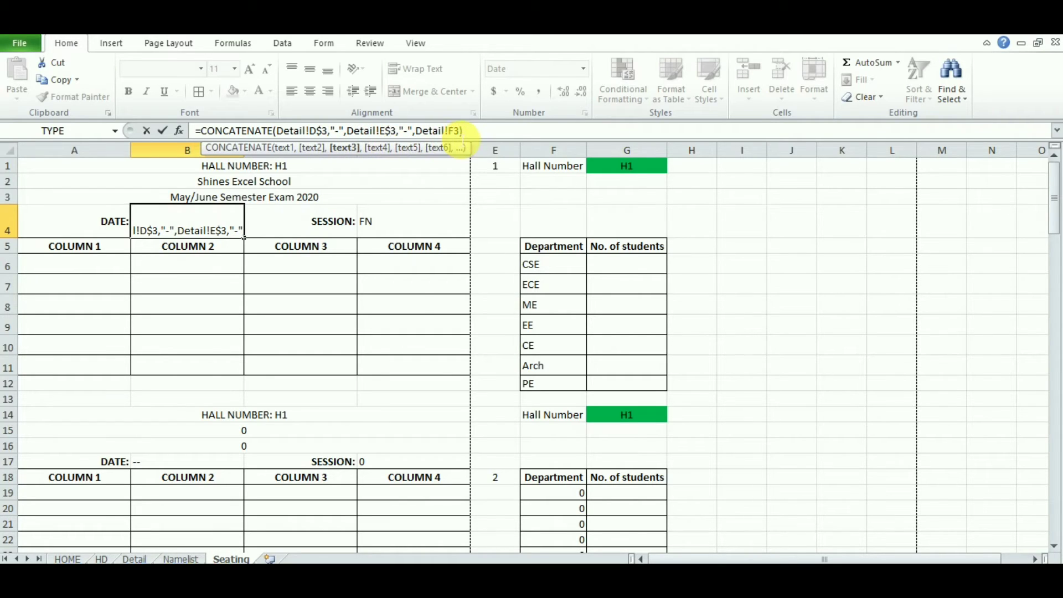
{"action": "type", "text": "$"}
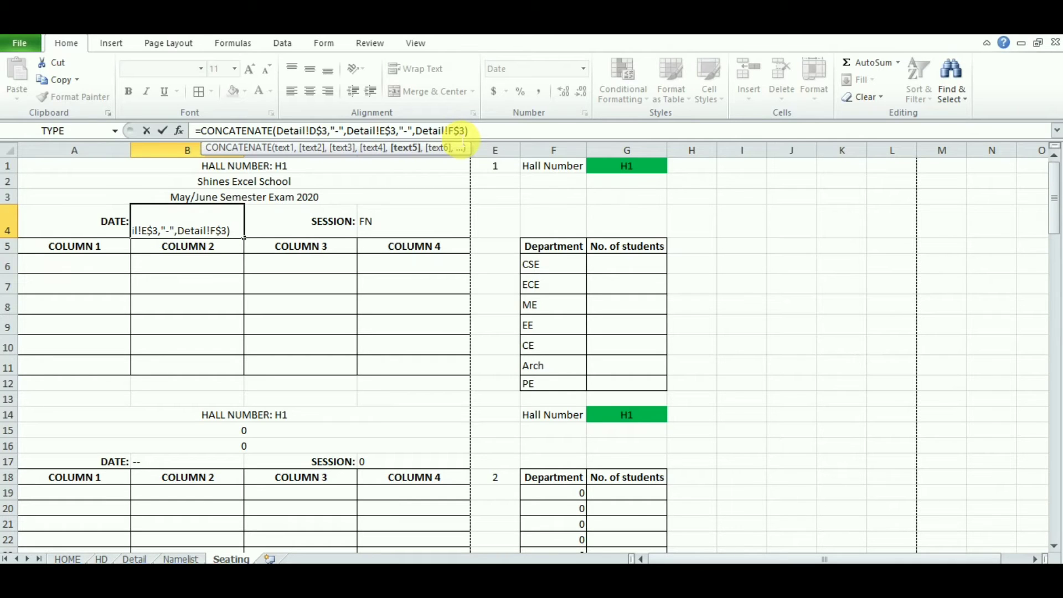
{"action": "key", "text": "Return"}
Step: Change D4's session link to the row-locked =Detail!E$5, still showing FN
{"action": "left_click", "coordinate": [426, 227]}
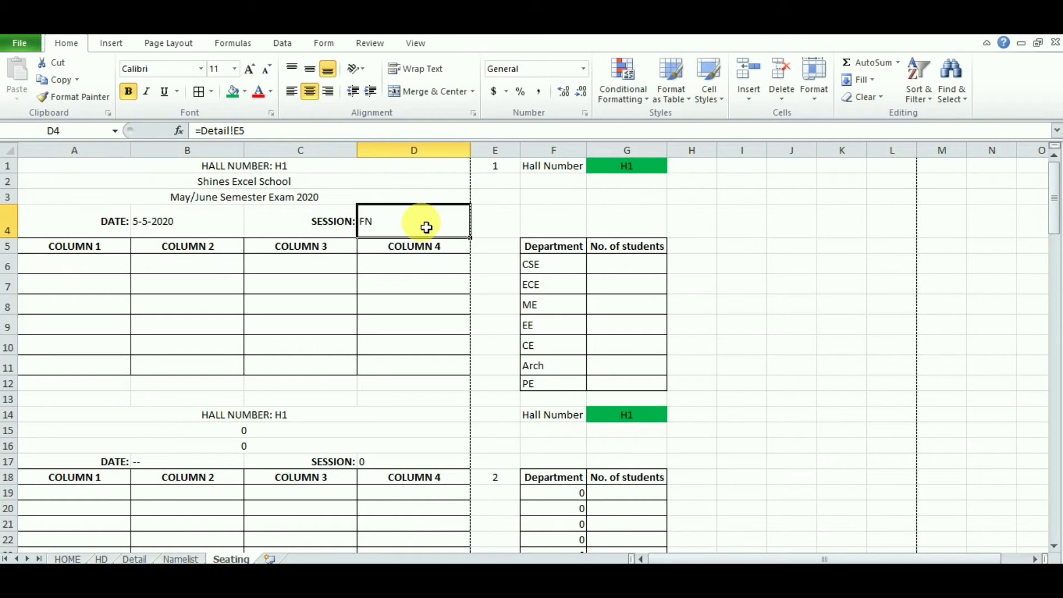
{"action": "left_click", "coordinate": [239, 131]}
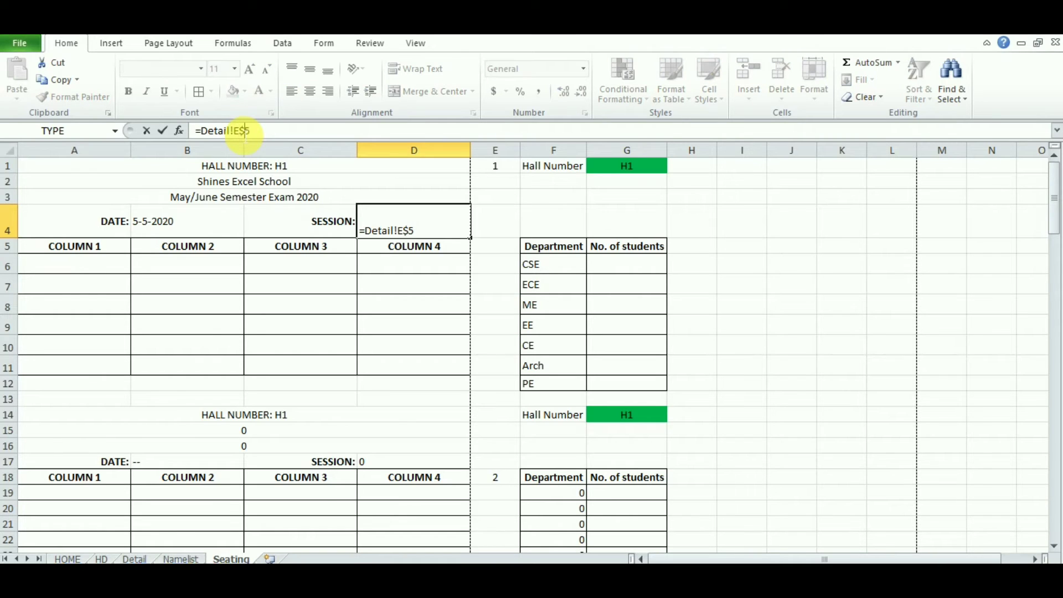
{"action": "key", "text": "Return"}
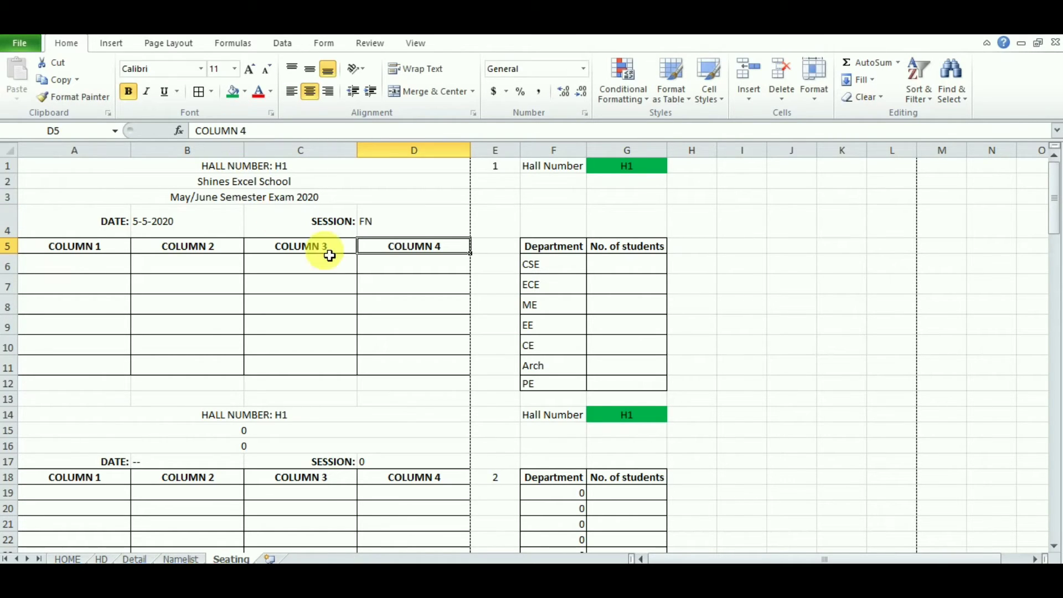
{"action": "left_click", "coordinate": [414, 229]}
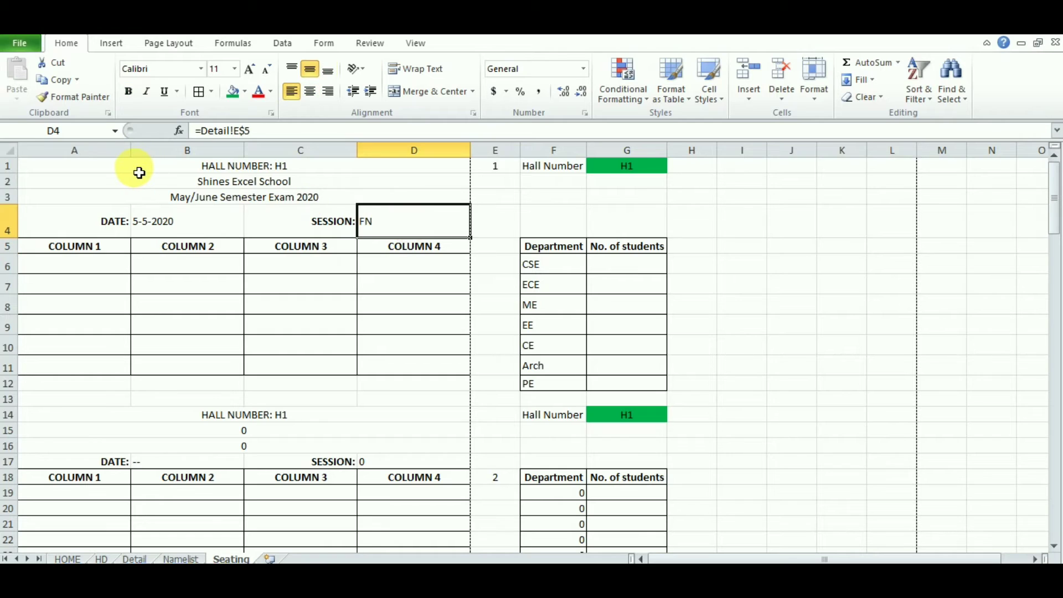
{"action": "left_click_drag", "start_coordinate": [139, 172], "coordinate": [373, 226]}
Step: Paste the A1:D4 header into A14, repeating Shines Excel School, 5-5-2020 and FN in rows 14–17
{"action": "key", "text": "ctrl+c"}
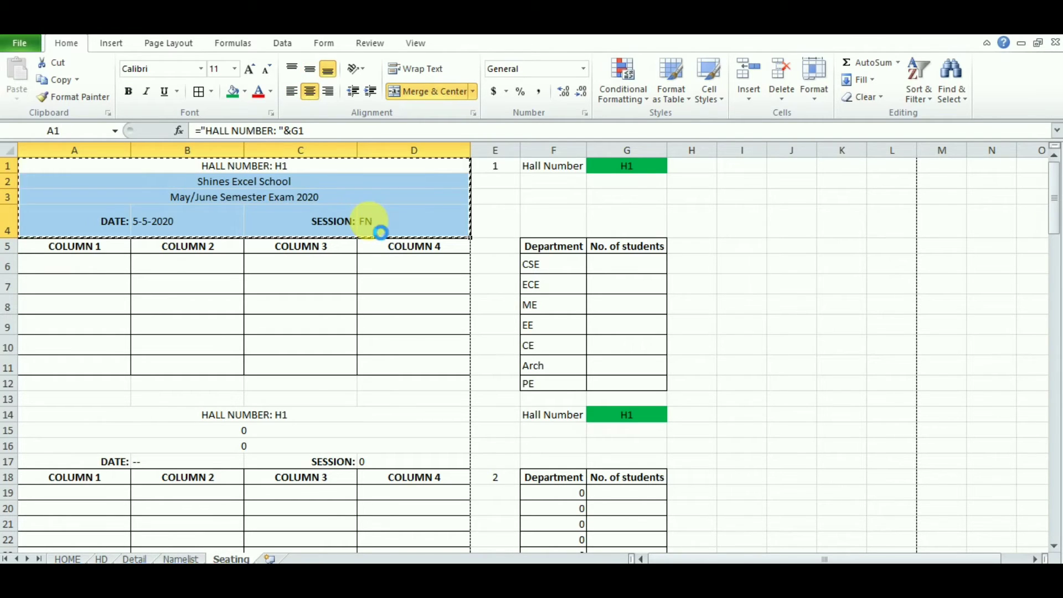
{"action": "left_click", "coordinate": [232, 420]}
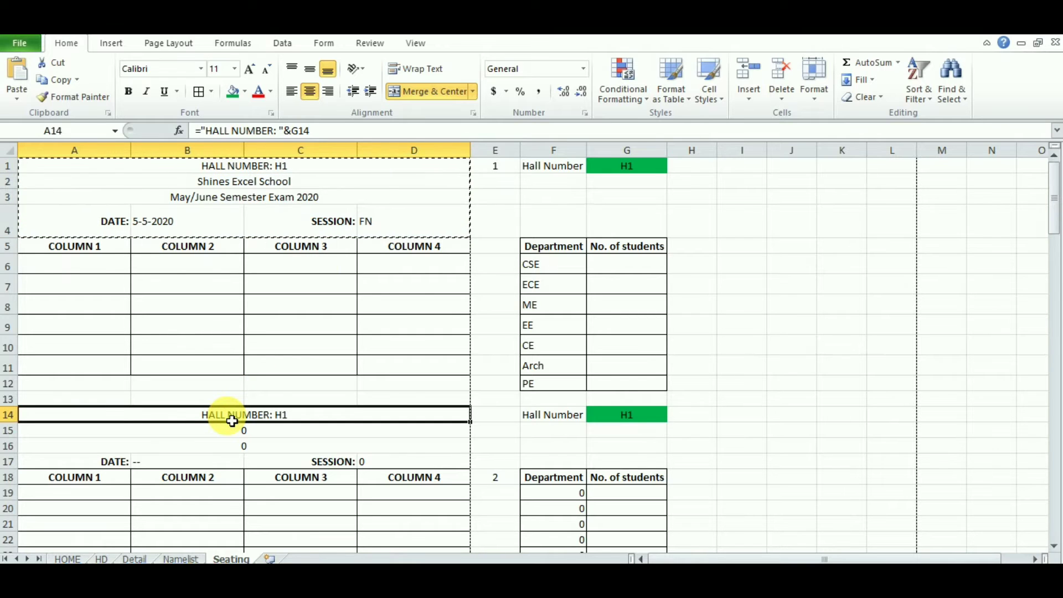
{"action": "key", "text": "ctrl+v"}
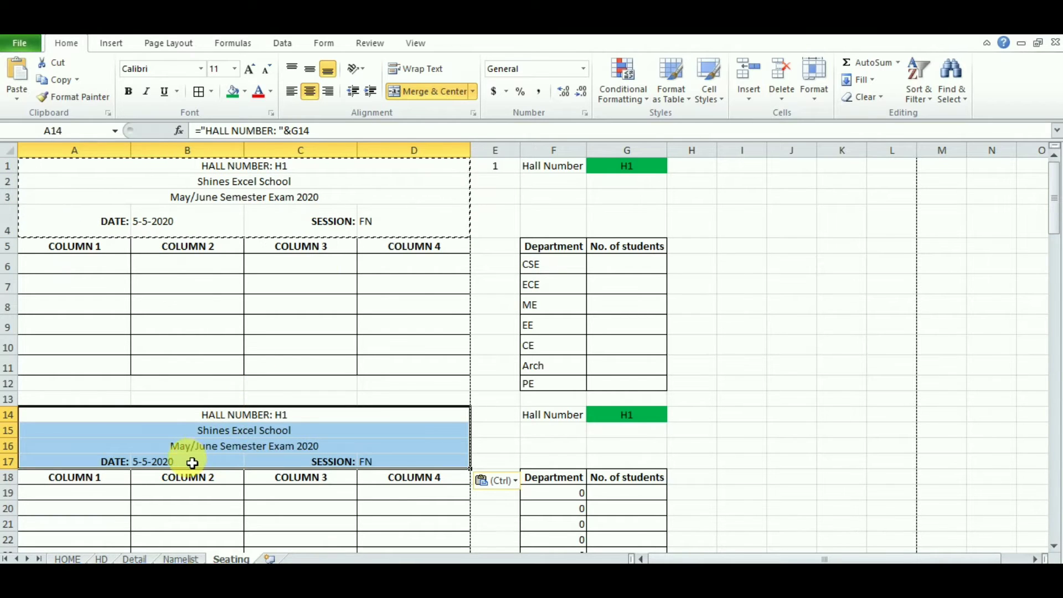
{"action": "left_click", "coordinate": [192, 463]}
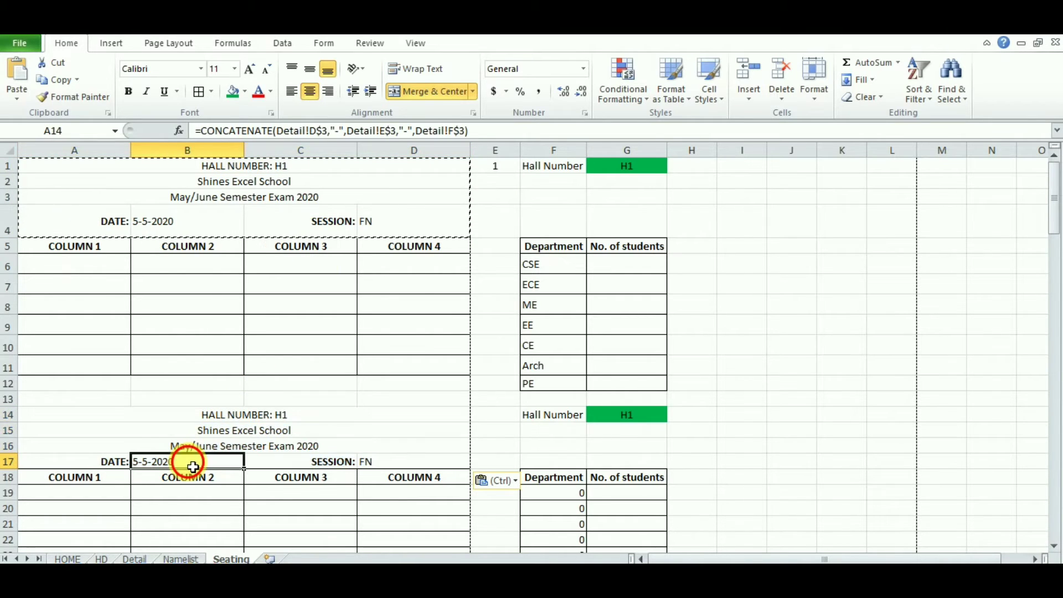
{"action": "left_click", "coordinate": [299, 437]}
{"action": "left_click", "coordinate": [297, 452]}
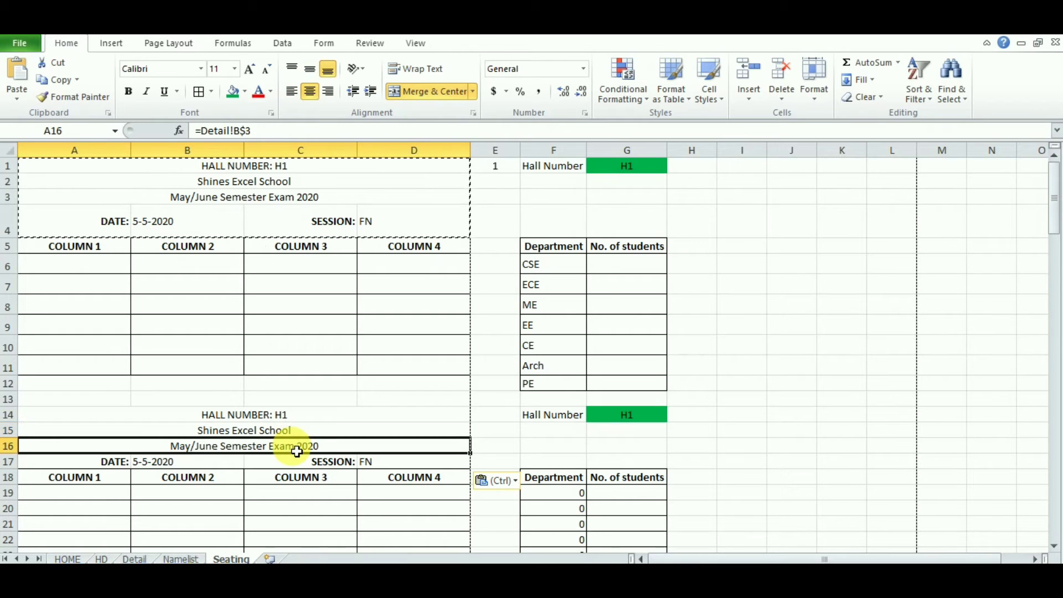
{"action": "left_click", "coordinate": [298, 432]}
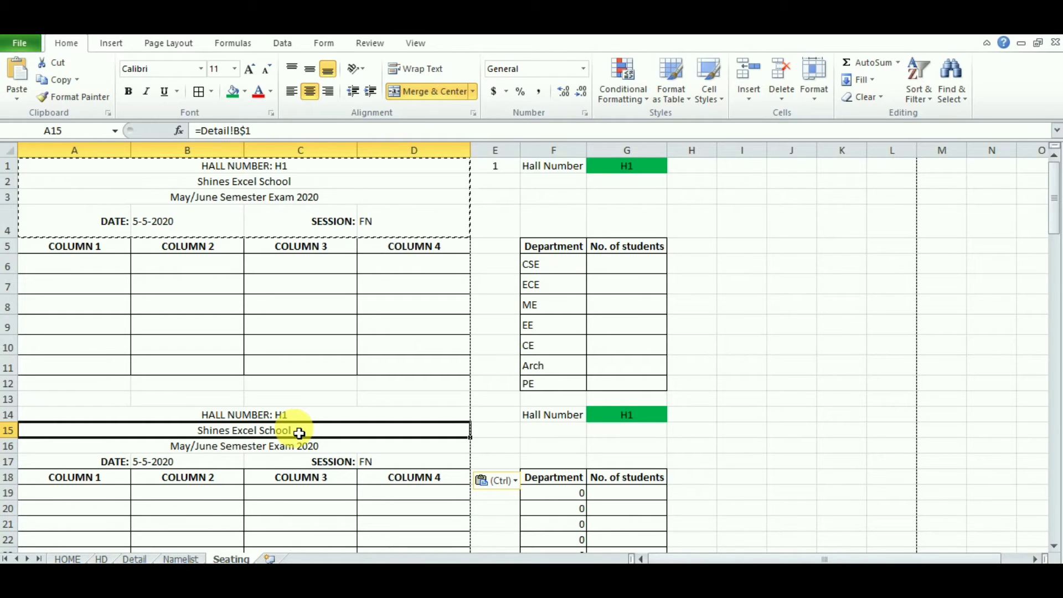
{"action": "key", "text": "Escape"}
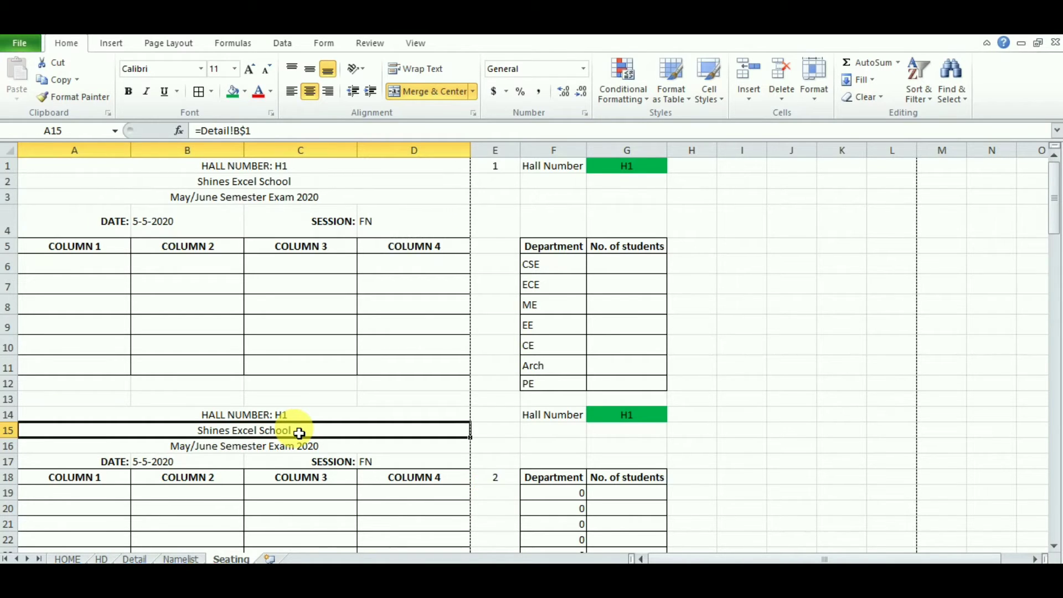
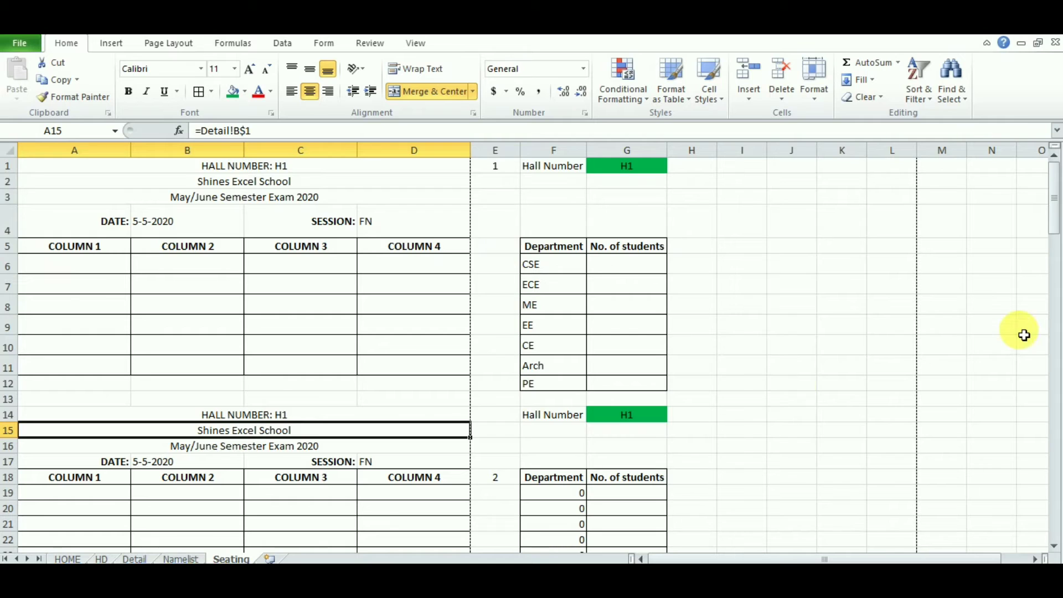
Step: Scroll down and select the second hall block's empty seating grid, A19:D24
{"action": "left_click_drag", "start_coordinate": [1053, 227], "coordinate": [1053, 239]}
{"action": "left_click_drag", "start_coordinate": [44, 384], "coordinate": [433, 456]}
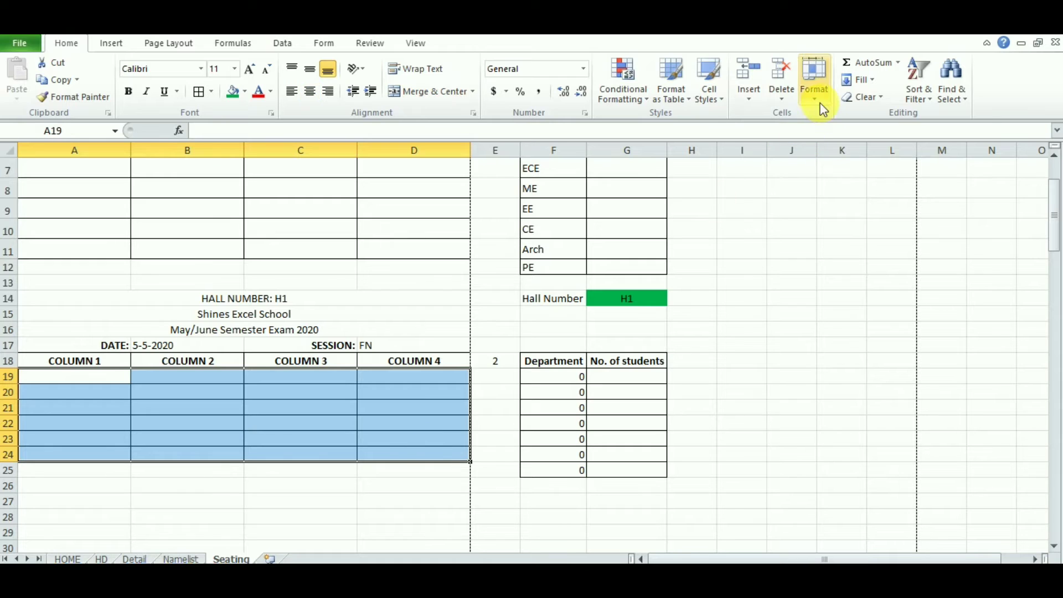
Step: Set the row height of rows 19–24 to 20 points
{"action": "left_click", "coordinate": [821, 108]}
{"action": "left_click", "coordinate": [839, 133]}
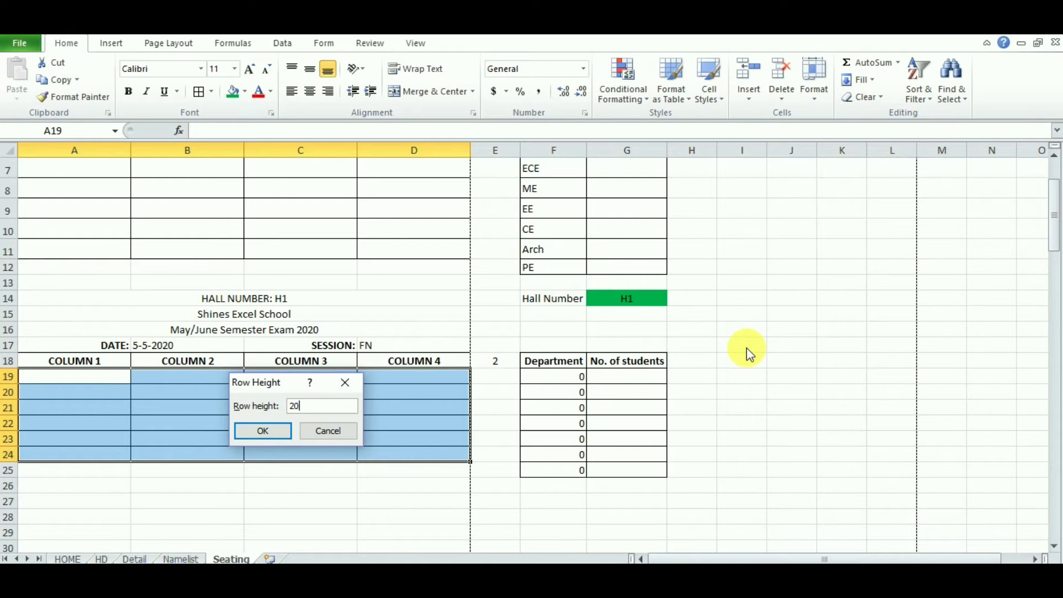
{"action": "left_click", "coordinate": [262, 431]}
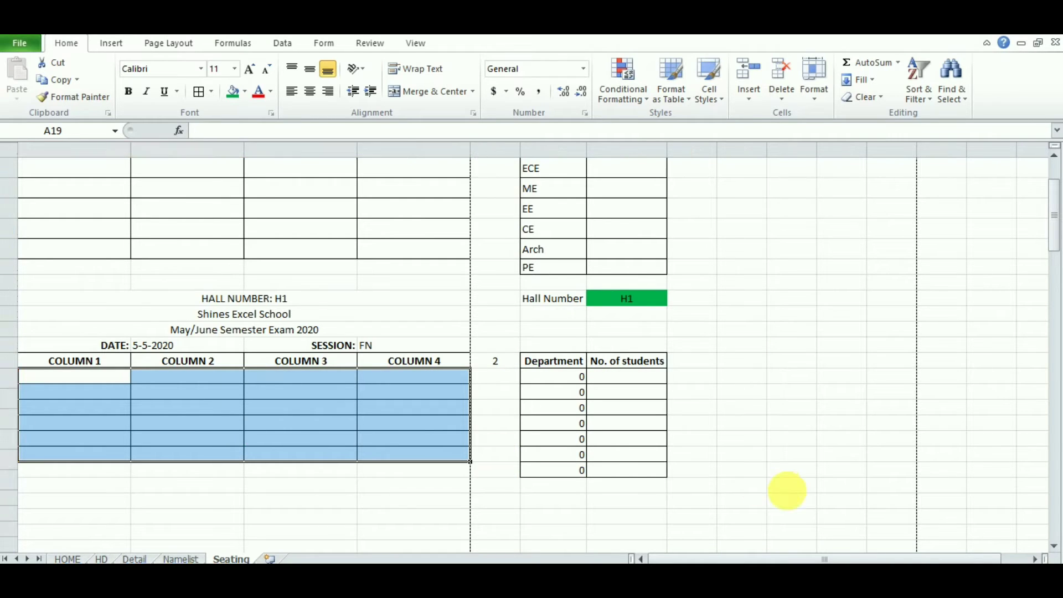
{"action": "left_click", "coordinate": [790, 496]}
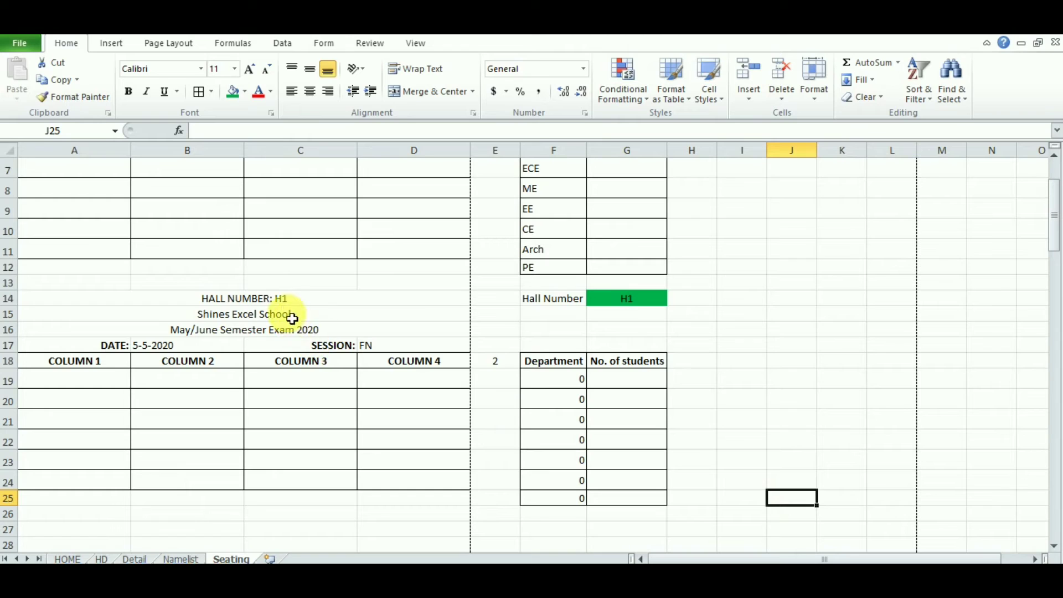
Step: Copy the second hall block A14:G25 and paste it at A27
{"action": "left_click_drag", "start_coordinate": [283, 305], "coordinate": [615, 500]}
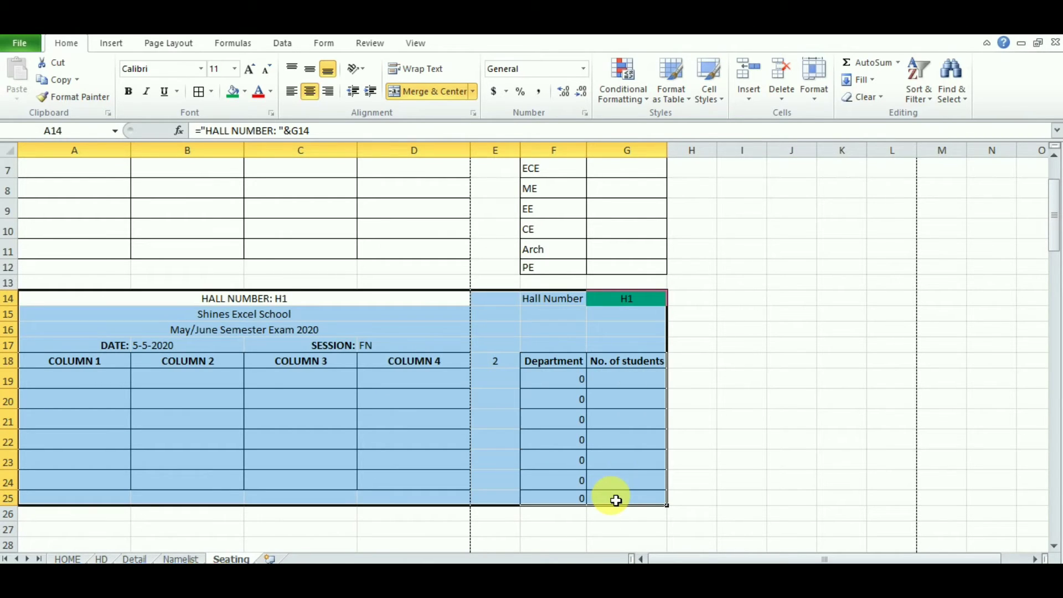
{"action": "key", "text": "ctrl+c"}
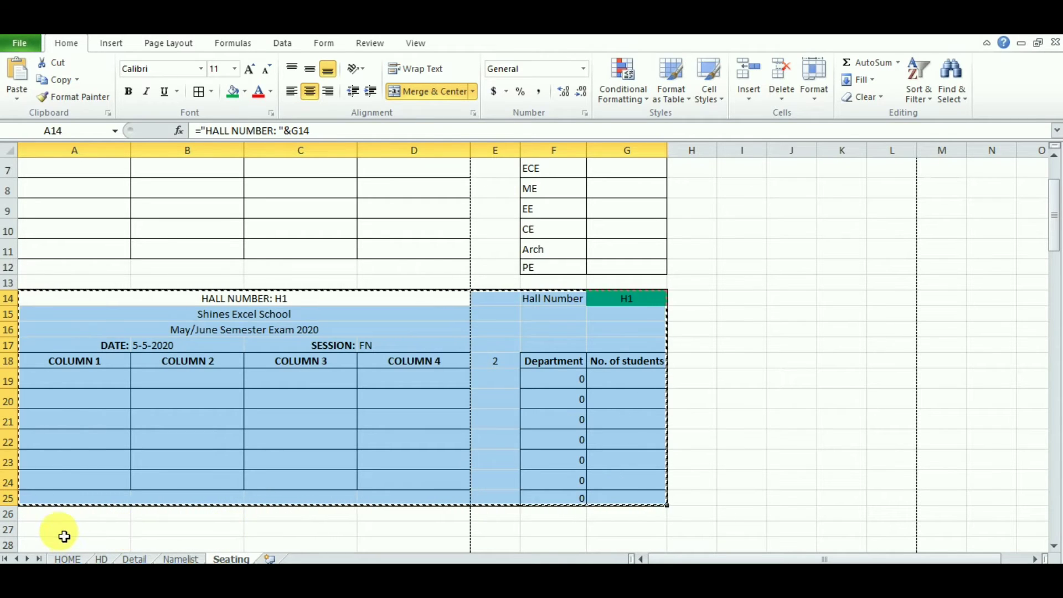
{"action": "left_click", "coordinate": [65, 534]}
{"action": "key", "text": "ctrl+v"}
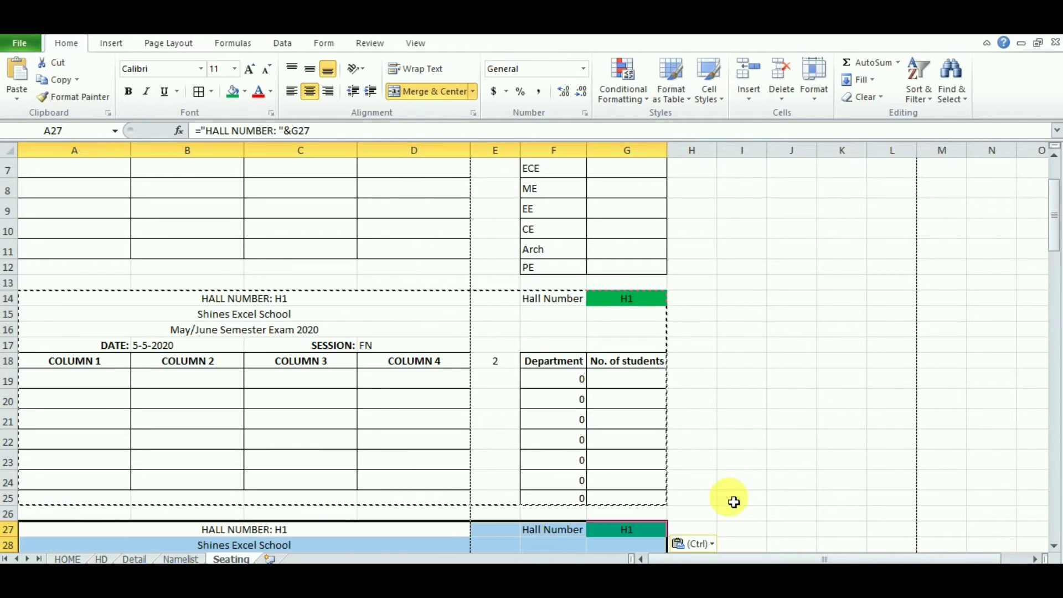
Step: Set the new block's seating rows 32–37 to a row height of 20
{"action": "left_click", "coordinate": [1053, 546]}
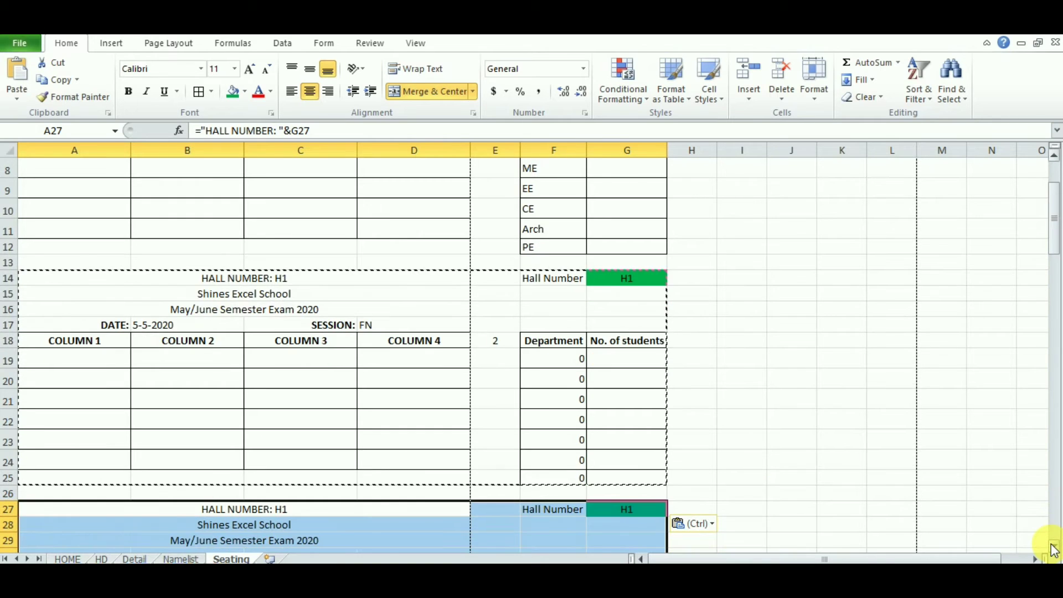
{"action": "scroll", "coordinate": [1053, 550], "scroll_direction": "down", "scroll_amount": 5}
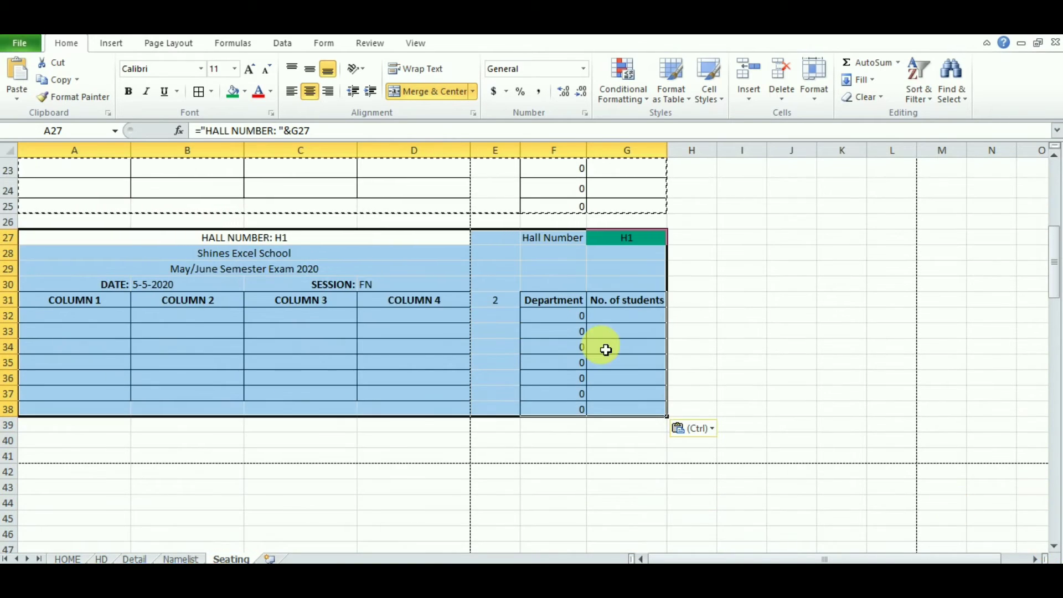
{"action": "left_click_drag", "start_coordinate": [109, 318], "coordinate": [410, 398]}
{"action": "left_click", "coordinate": [815, 99]}
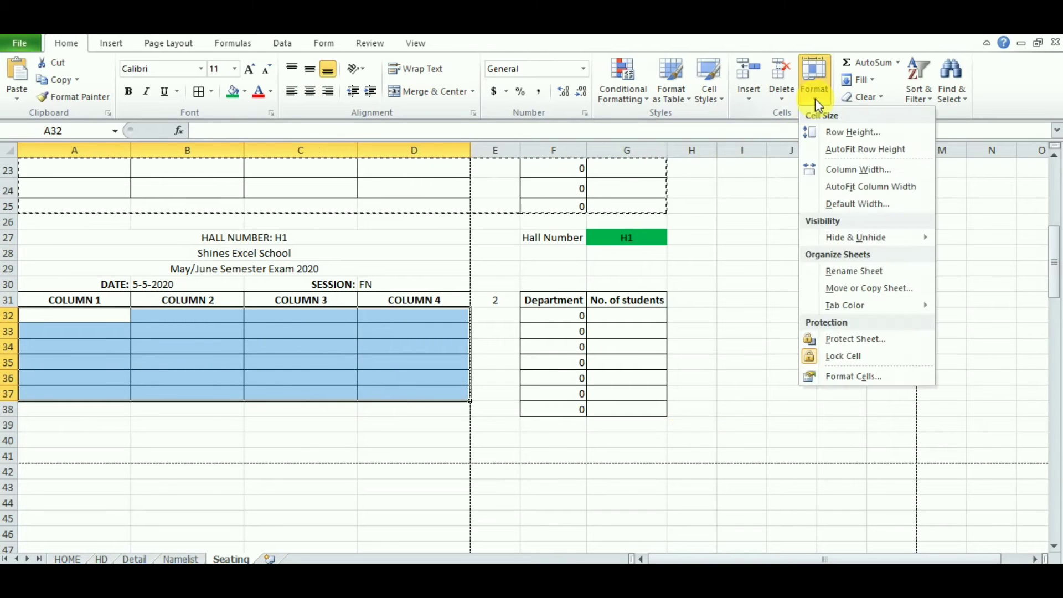
{"action": "left_click", "coordinate": [833, 133]}
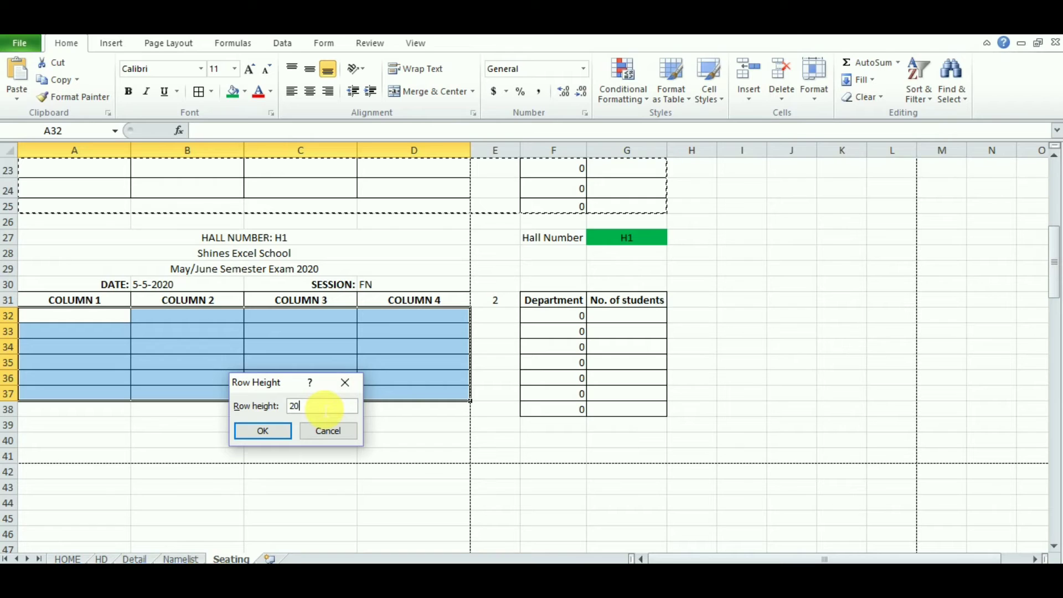
{"action": "left_click", "coordinate": [260, 435]}
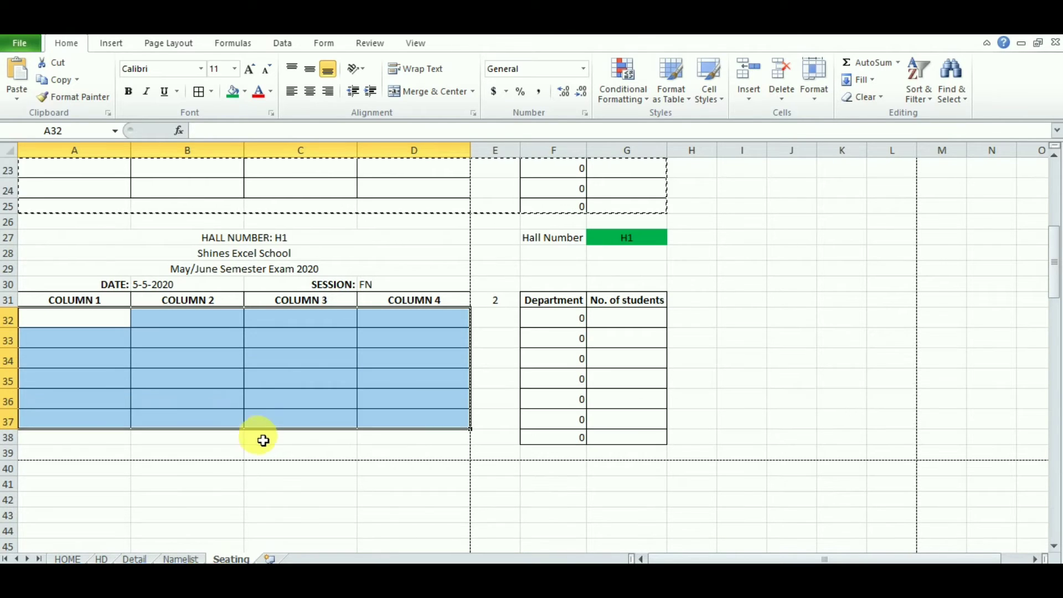
{"action": "left_click", "coordinate": [795, 458]}
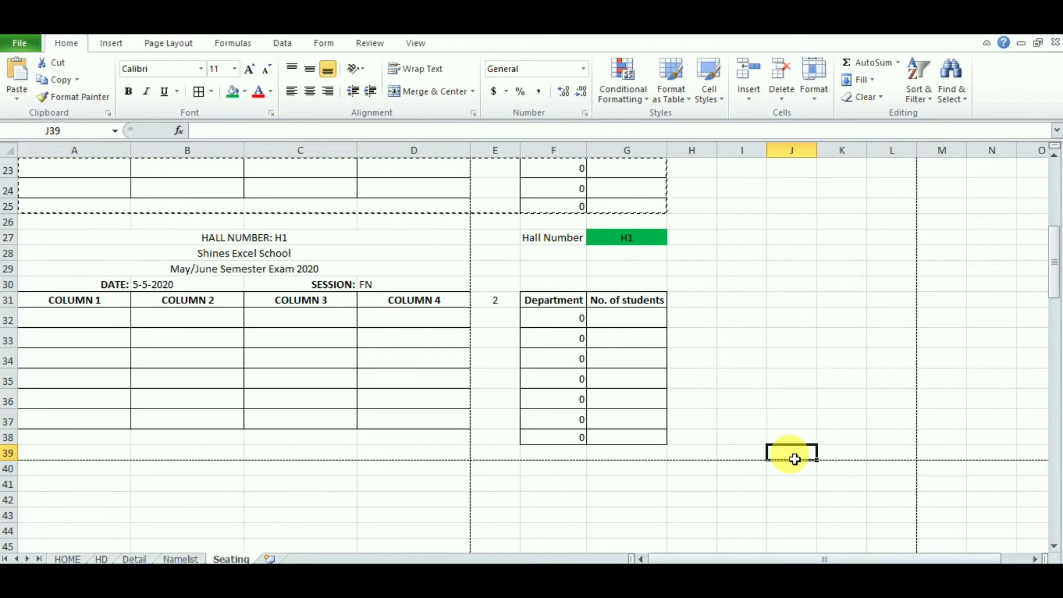
Step: Enter 3 as the block number in E31
{"action": "left_click", "coordinate": [504, 305]}
{"action": "type", "text": "3"}
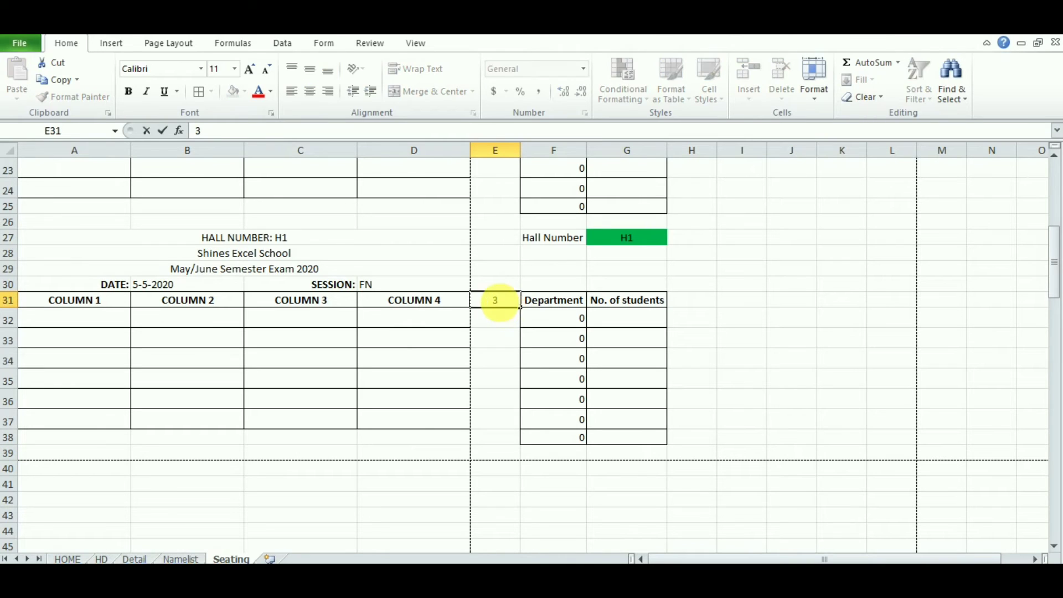
{"action": "key", "text": "Return"}
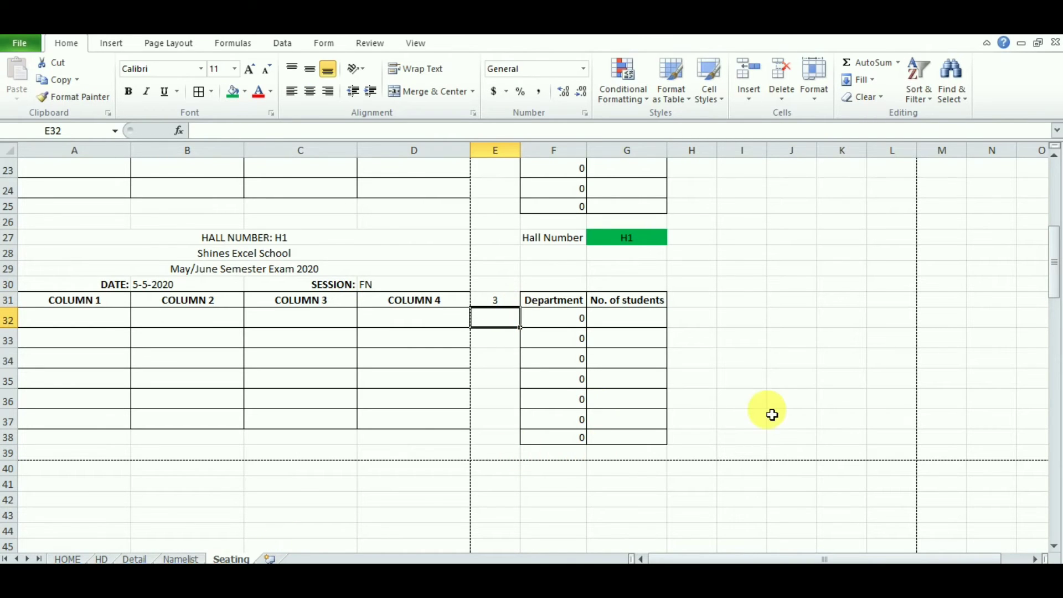
Step: Scroll to the top and select row headers 1–39, covering hall blocks 1, 2 and 3
{"action": "left_click_drag", "start_coordinate": [1057, 269], "coordinate": [1057, 197]}
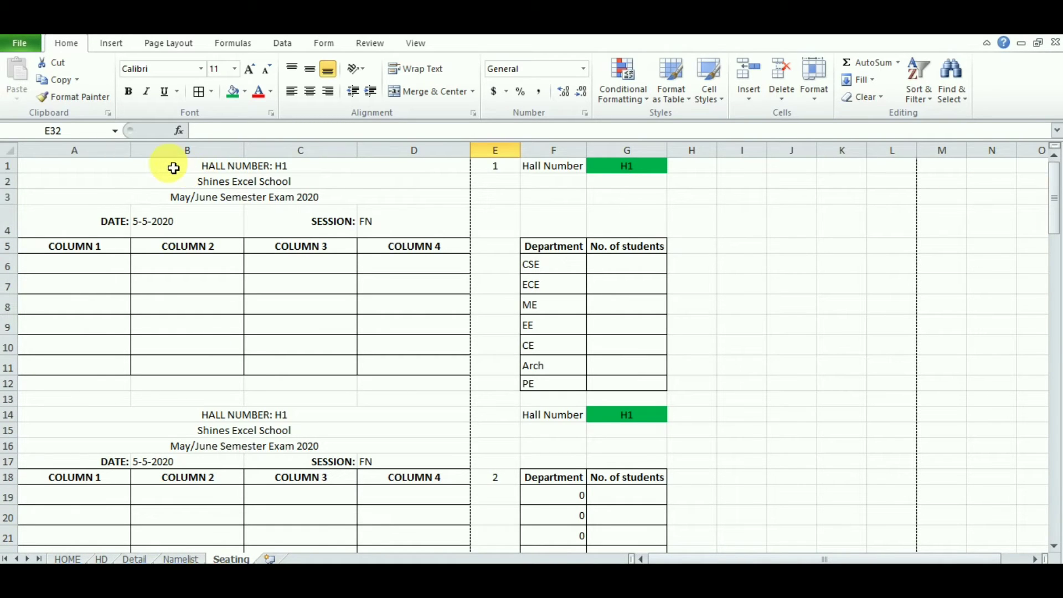
{"action": "left_click_drag", "start_coordinate": [7, 166], "coordinate": [104, 310]}
{"action": "left_click", "coordinate": [193, 309]}
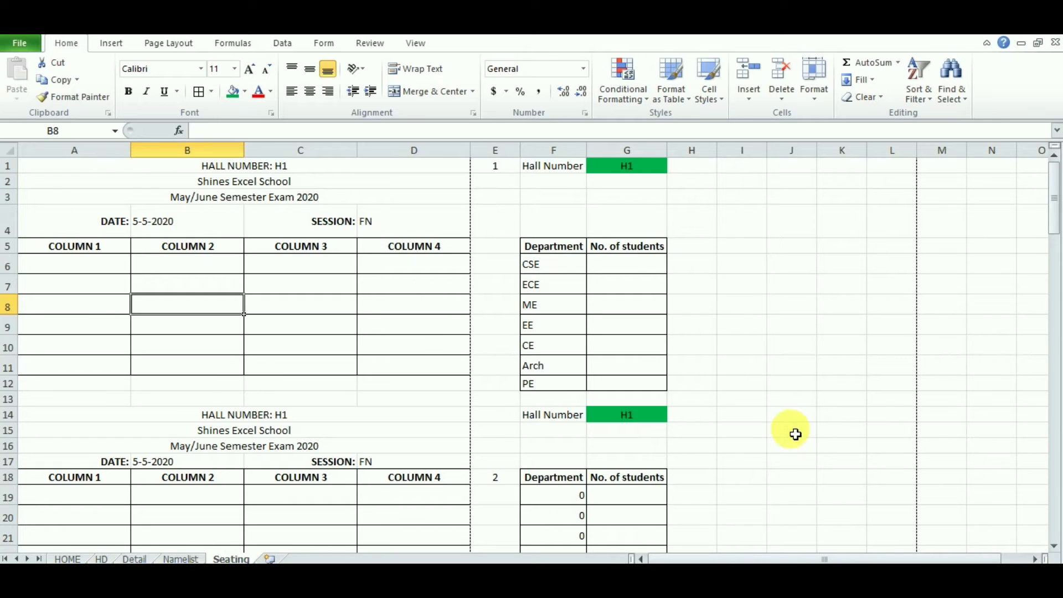
{"action": "left_click", "coordinate": [223, 287]}
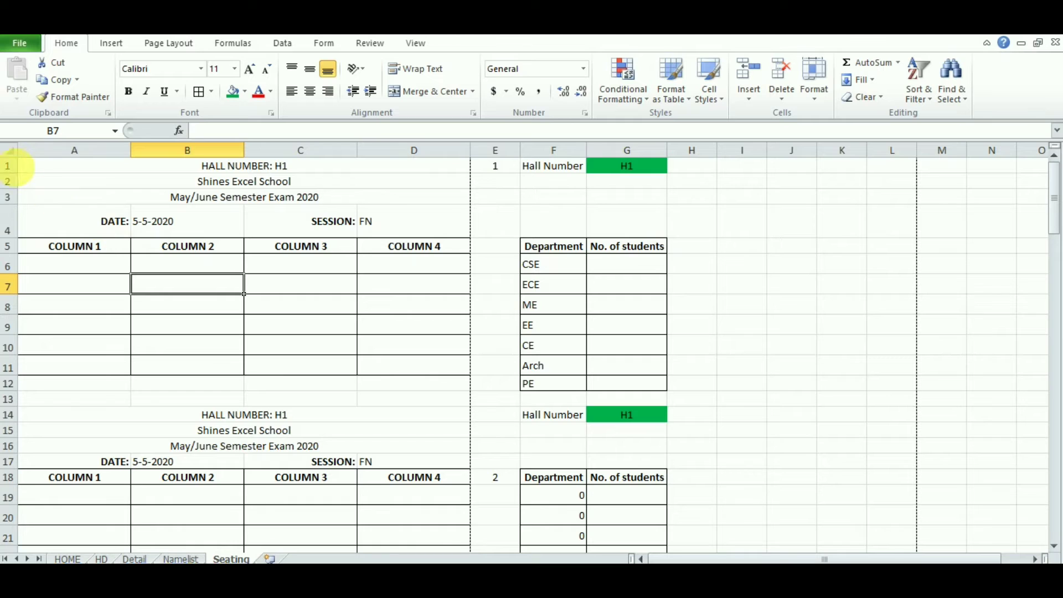
{"action": "left_click_drag", "start_coordinate": [11, 166], "coordinate": [16, 476]}
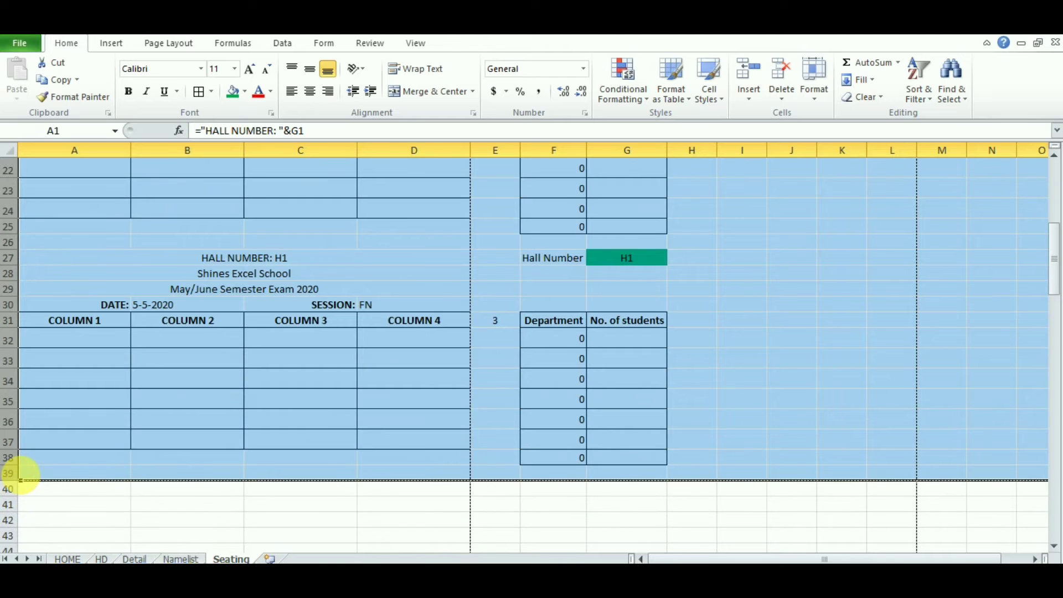
Step: Copy rows 1–39 and insert the copied hall blocks at row 40
{"action": "right_click", "coordinate": [21, 477]}
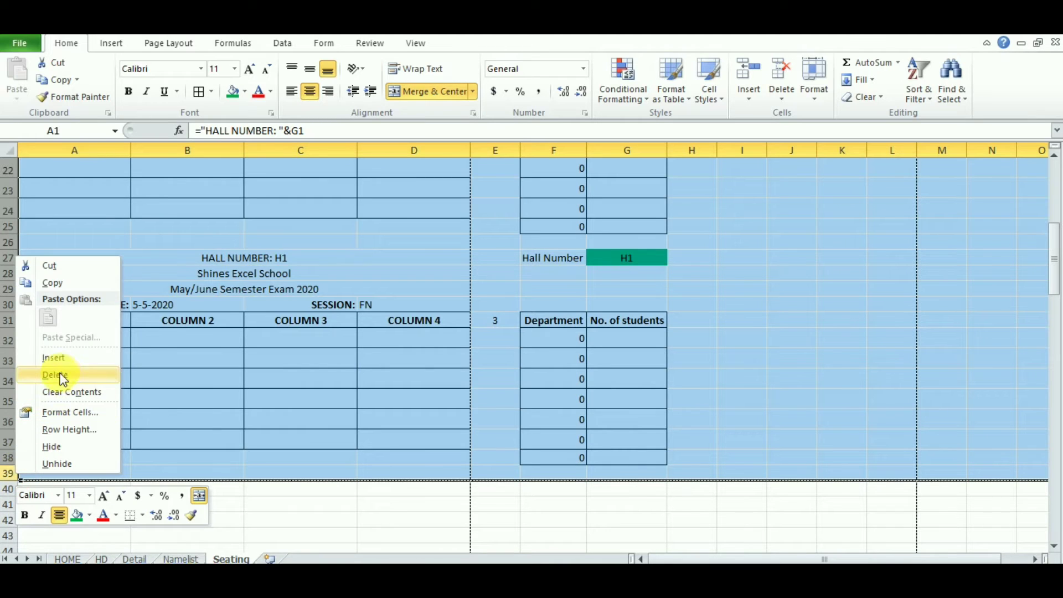
{"action": "left_click", "coordinate": [61, 282]}
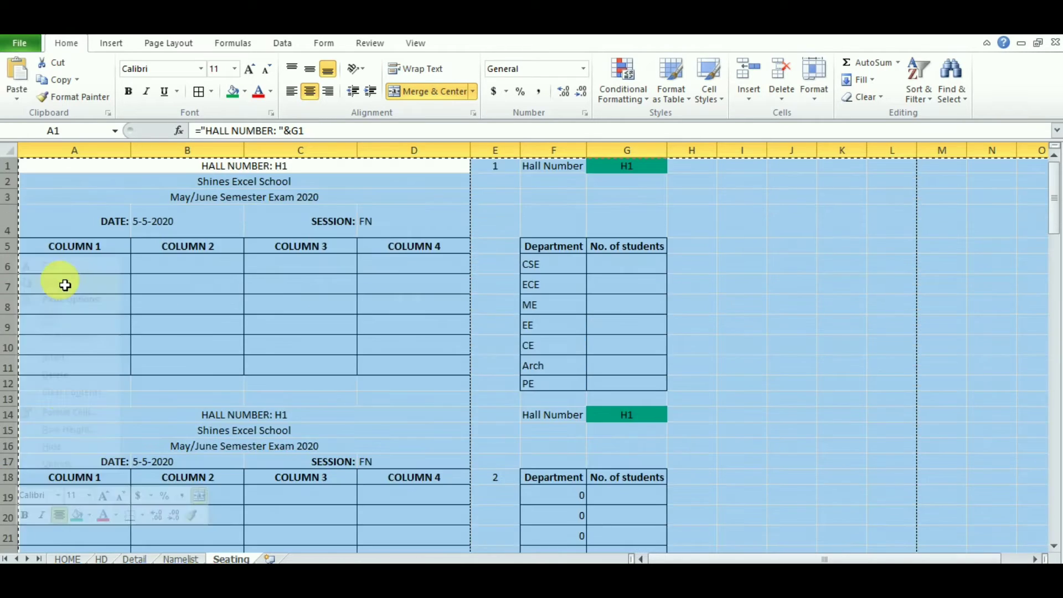
{"action": "left_click_drag", "start_coordinate": [1051, 202], "coordinate": [1053, 276]}
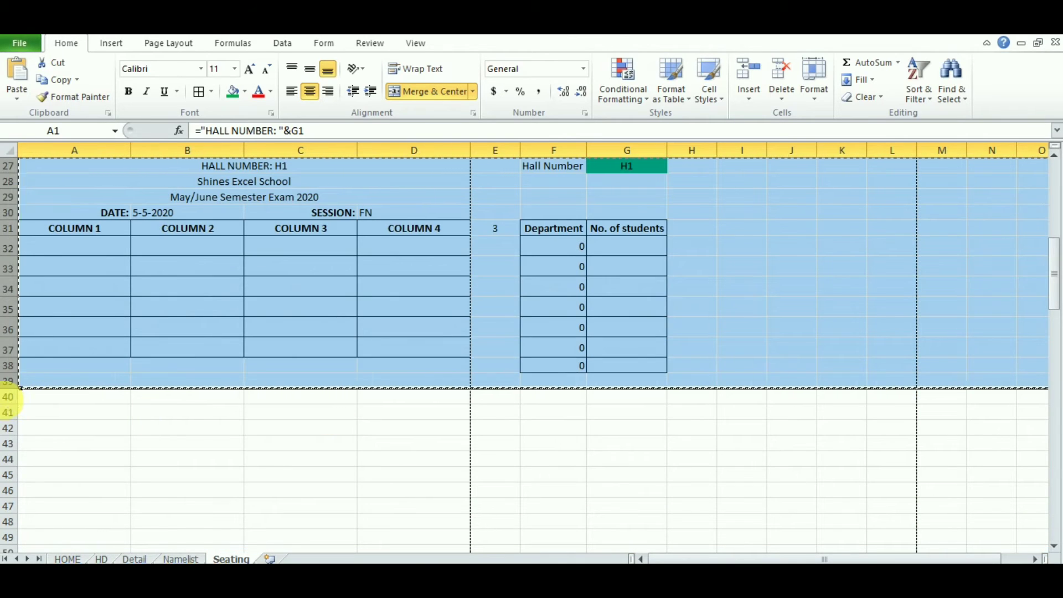
{"action": "left_click", "coordinate": [11, 396]}
{"action": "right_click", "coordinate": [11, 398]}
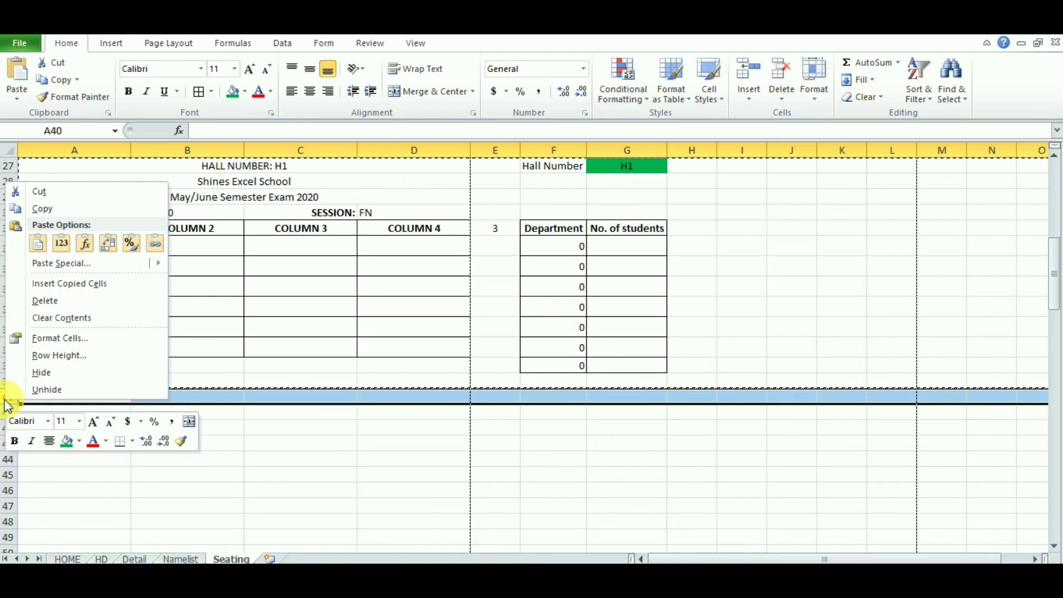
{"action": "left_click", "coordinate": [88, 287]}
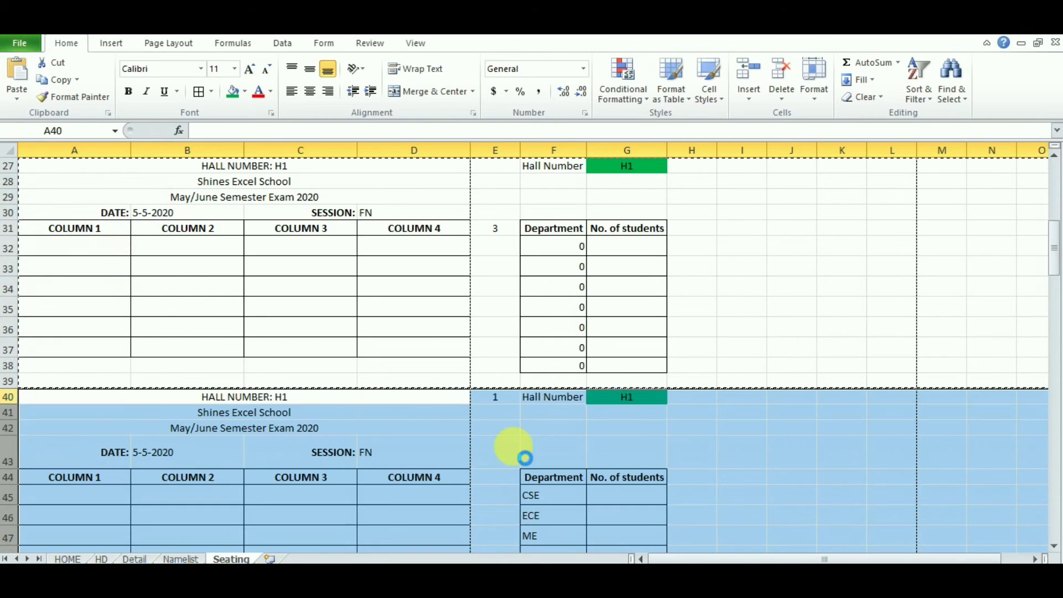
{"action": "left_click", "coordinate": [798, 444]}
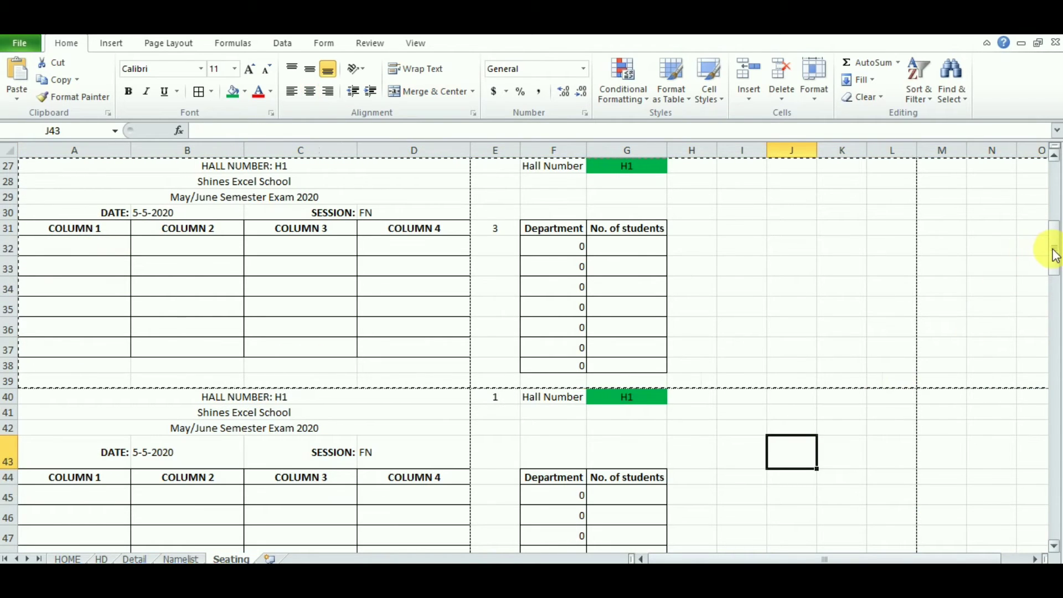
Step: Inspect the department formulas in F19 and F6, ending on CSE in F6 (=HD!H2)
{"action": "left_click_drag", "start_coordinate": [1052, 248], "coordinate": [1054, 301]}
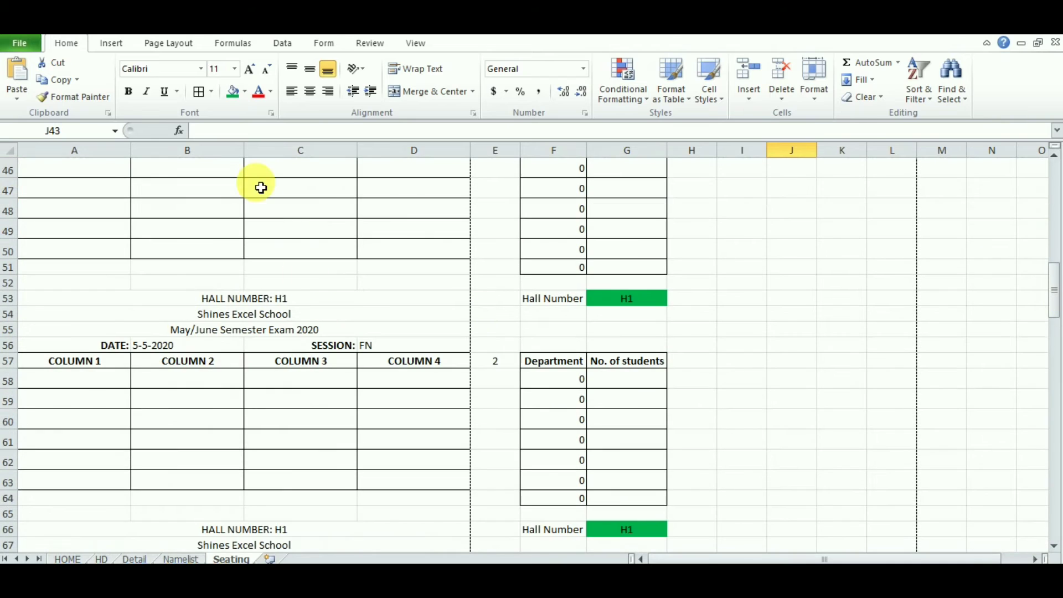
{"action": "left_click_drag", "start_coordinate": [87, 374], "coordinate": [379, 487]}
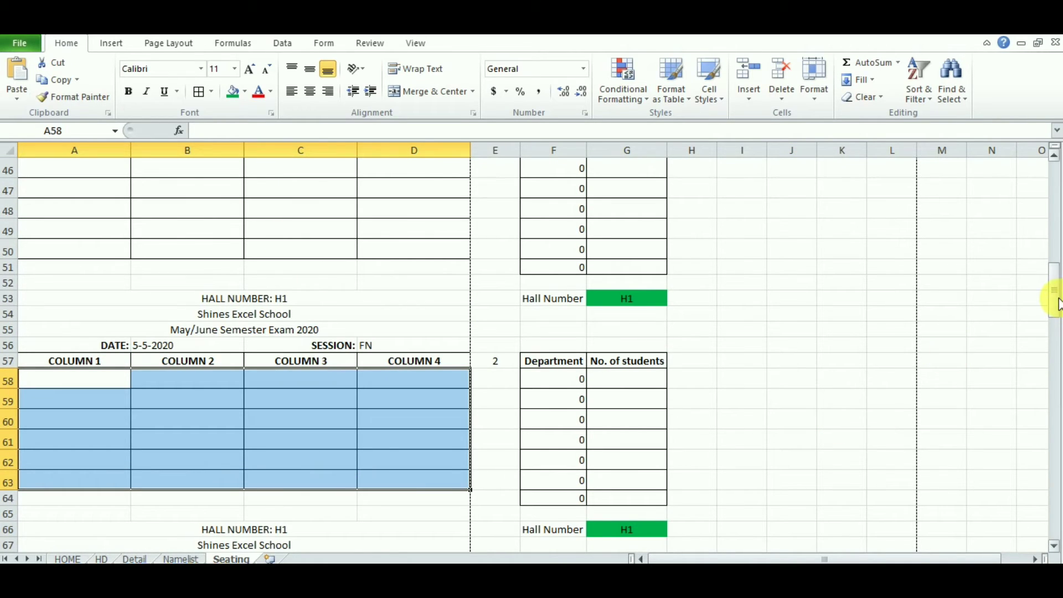
{"action": "left_click_drag", "start_coordinate": [1057, 303], "coordinate": [1056, 222]}
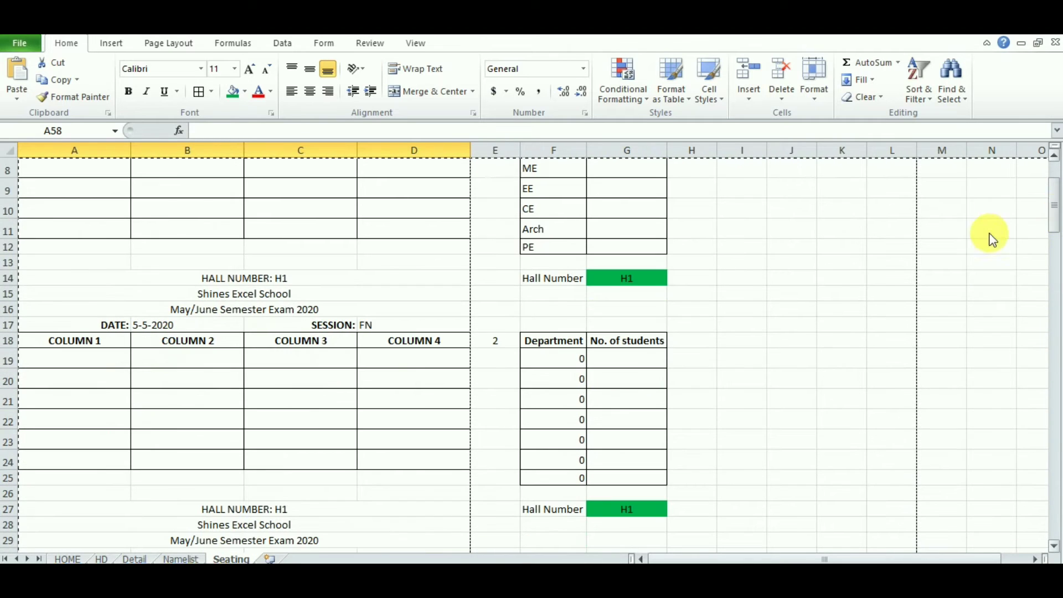
{"action": "left_click", "coordinate": [555, 358]}
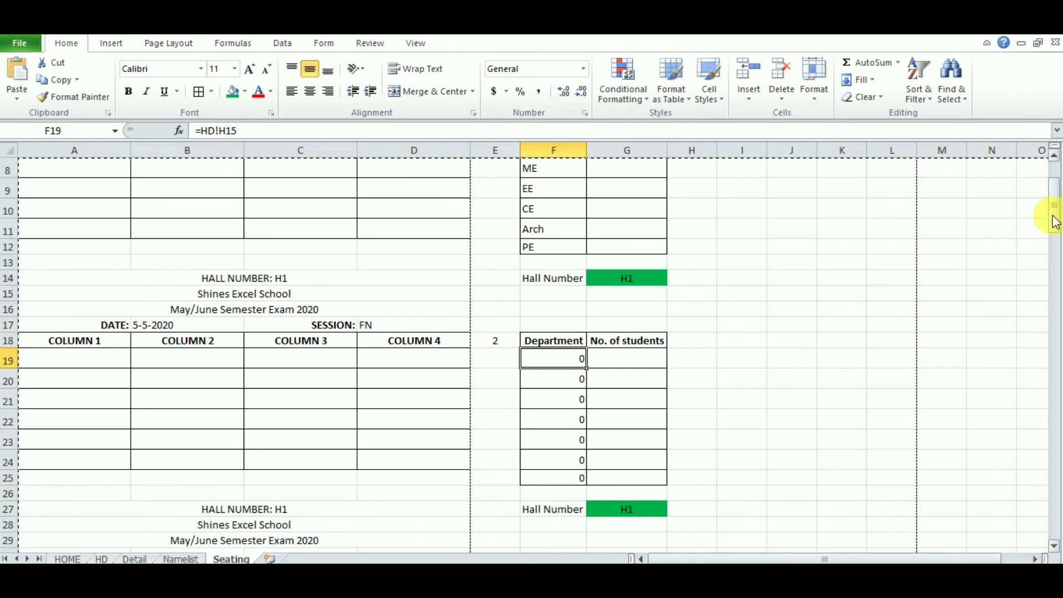
{"action": "left_click_drag", "start_coordinate": [1054, 218], "coordinate": [1053, 191]}
{"action": "left_click", "coordinate": [561, 269]}
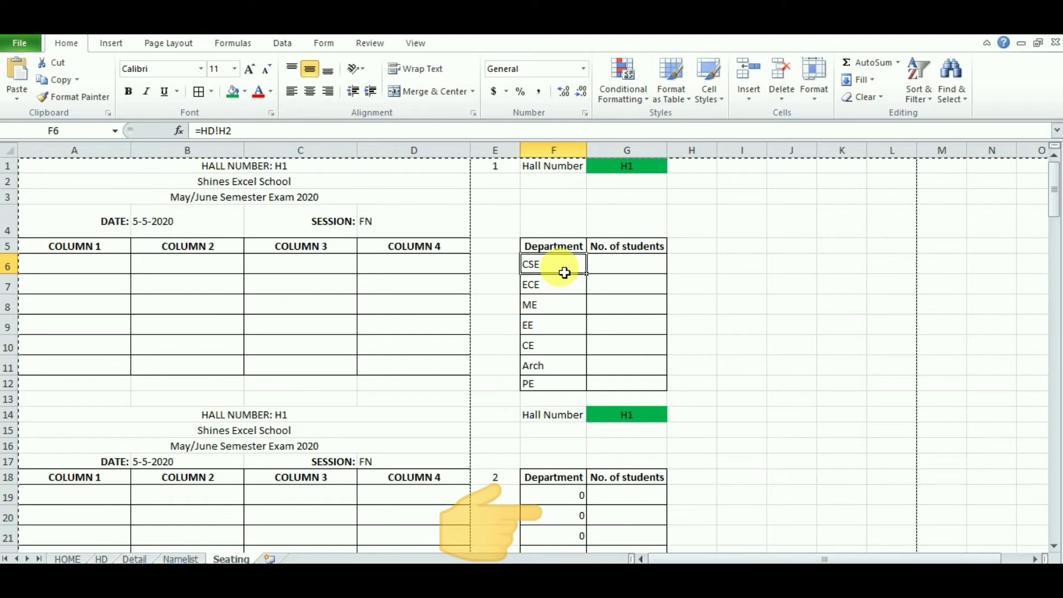
Step: Row-lock the CSE, ECE, ME and EE formulas, e.g. =HD!H$2
{"action": "left_click", "coordinate": [231, 133]}
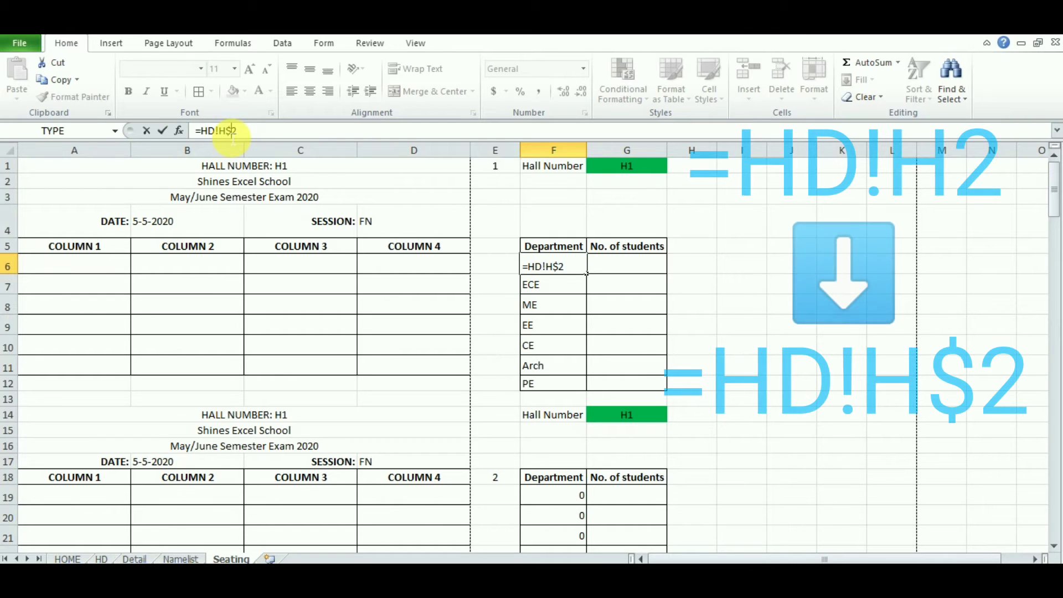
{"action": "type", "text": "$"}
{"action": "key", "text": "Return"}
{"action": "left_click", "coordinate": [231, 133]}
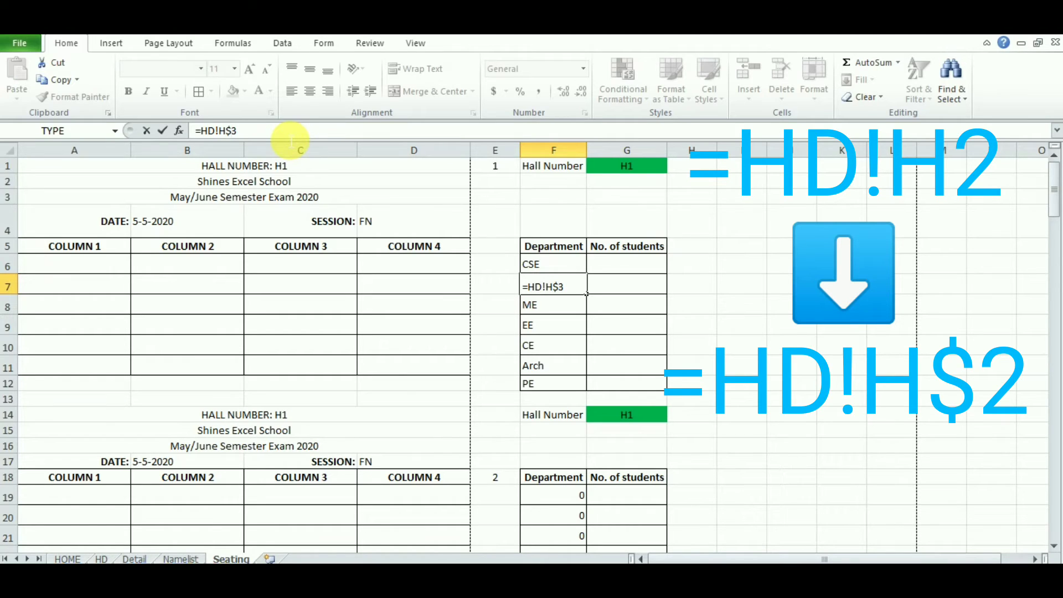
{"action": "type", "text": "$"}
{"action": "key", "text": "Return"}
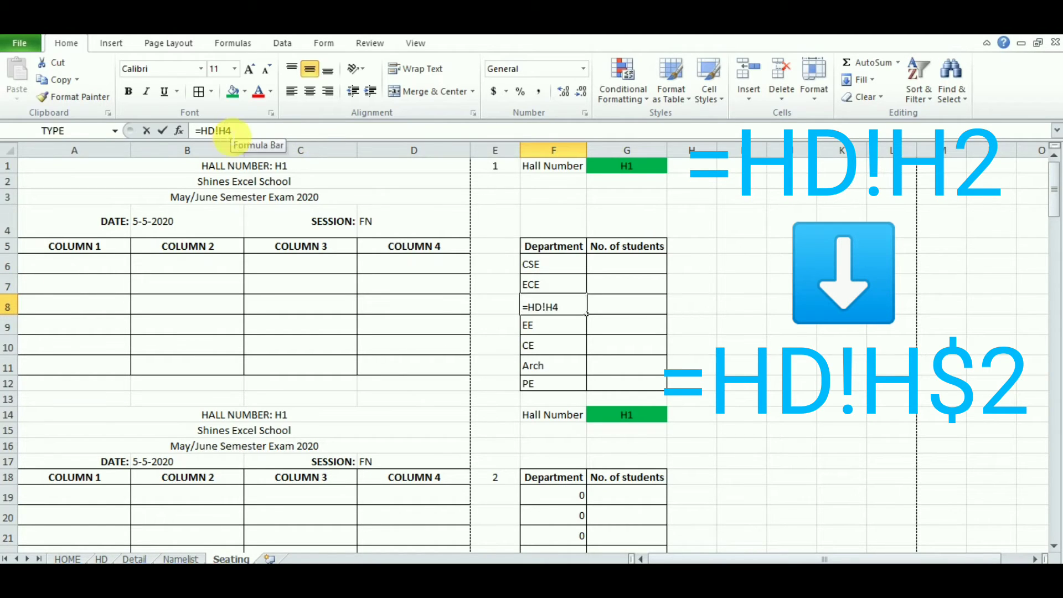
{"action": "left_click", "coordinate": [225, 131]}
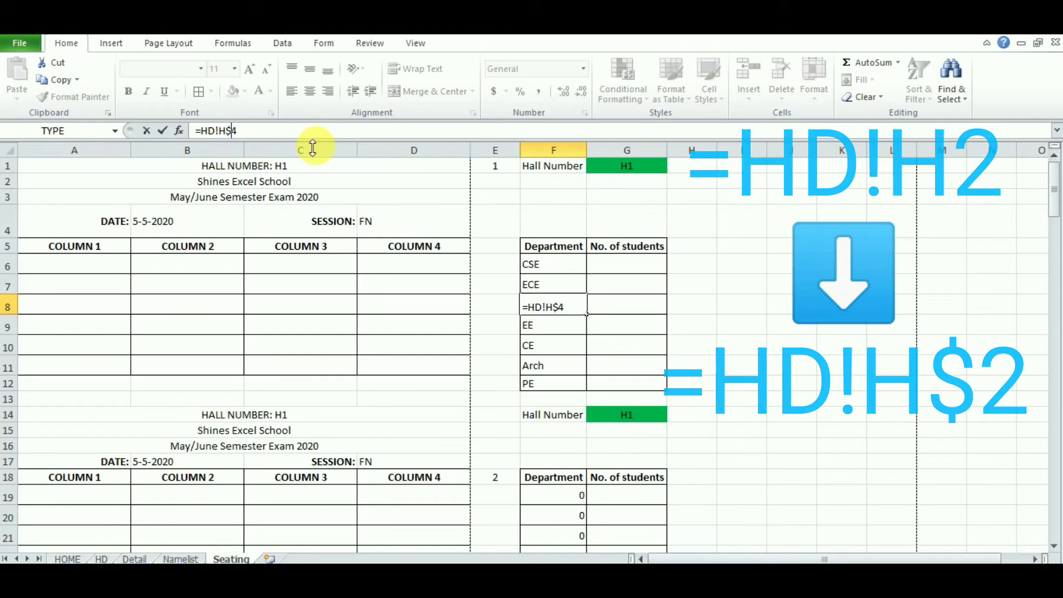
{"action": "type", "text": "$"}
{"action": "key", "text": "Return"}
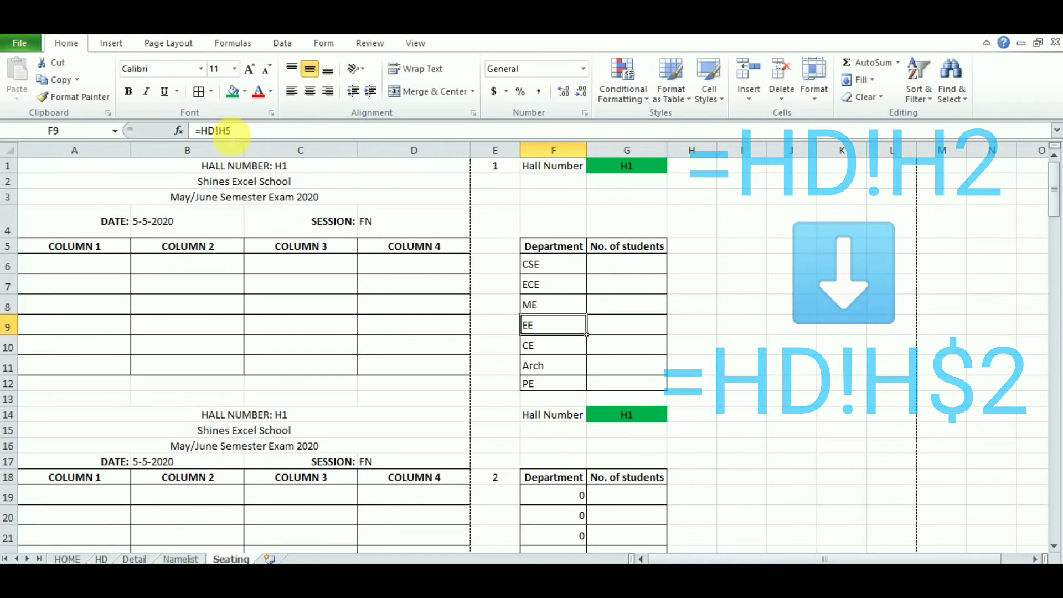
{"action": "left_click", "coordinate": [227, 131]}
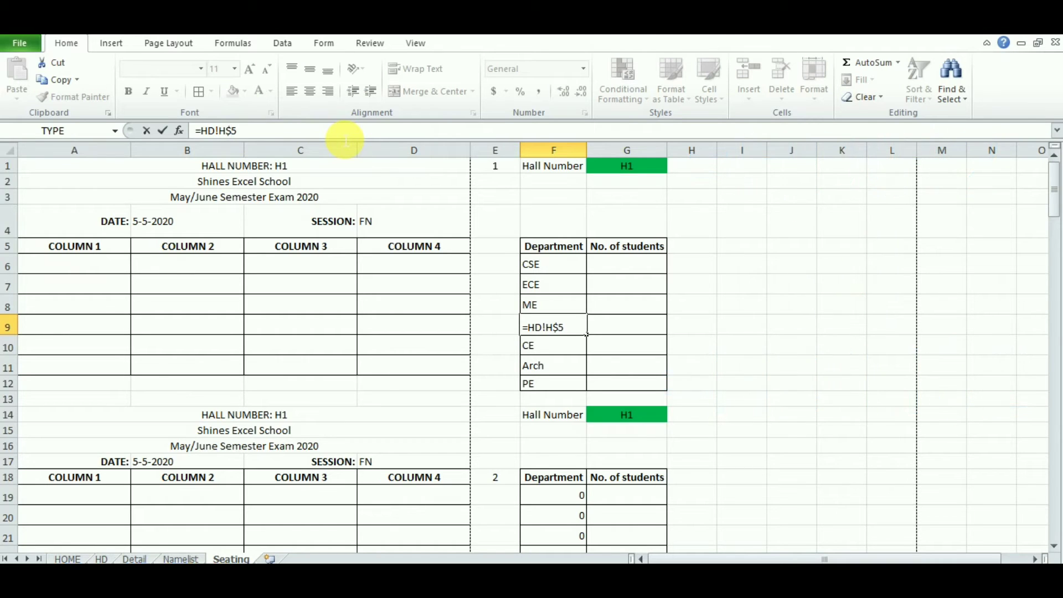
{"action": "type", "text": "$"}
{"action": "key", "text": "Return"}
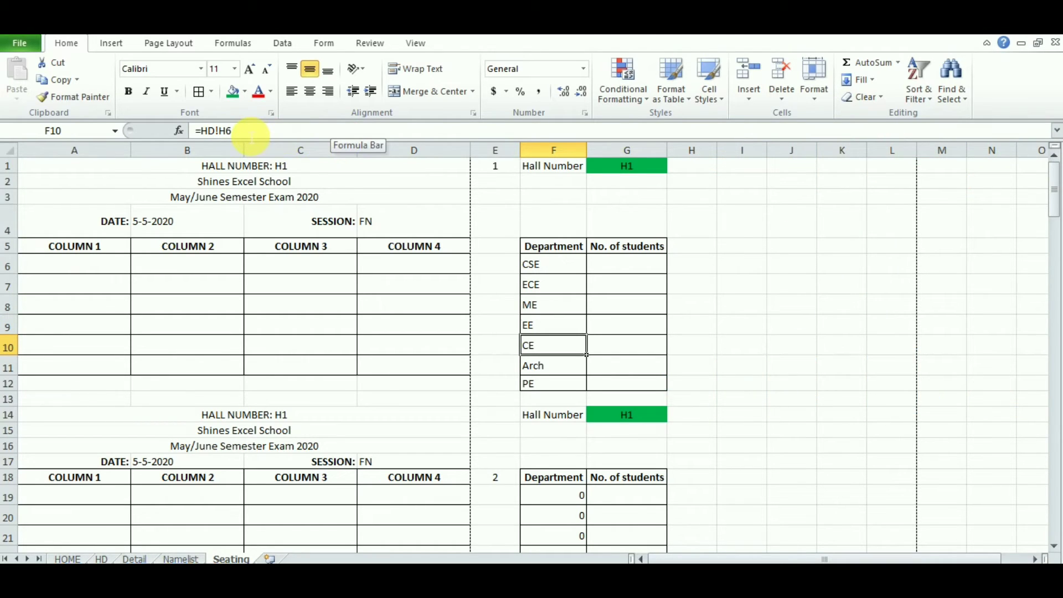
Step: Row-lock the CE, Arch and PE formulas, ending with =HD!H$8 in F12
{"action": "left_click", "coordinate": [231, 133]}
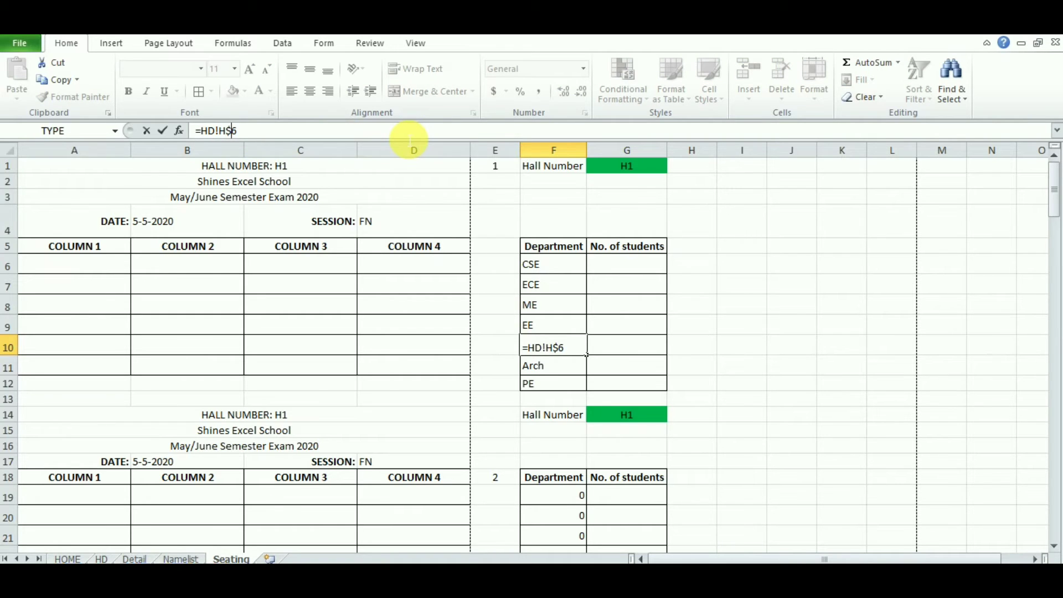
{"action": "key", "text": "Return"}
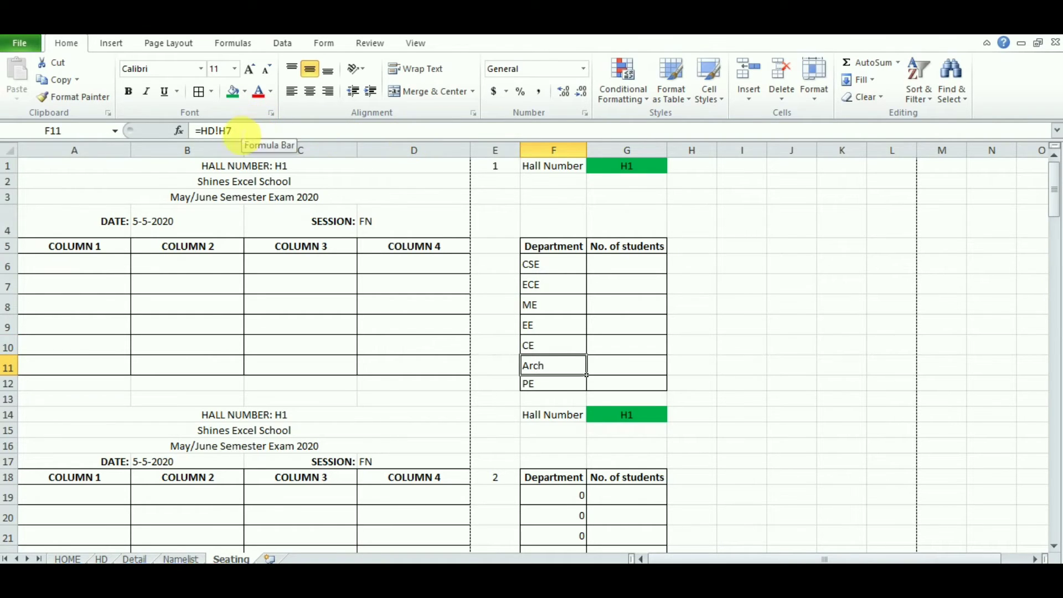
{"action": "left_click", "coordinate": [225, 130]}
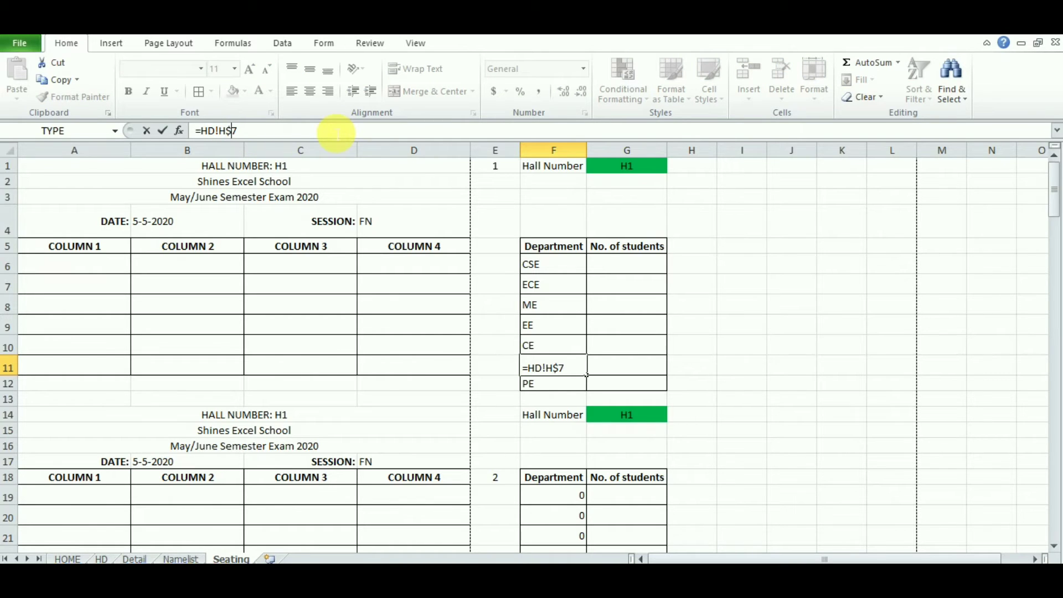
{"action": "key", "text": "Return"}
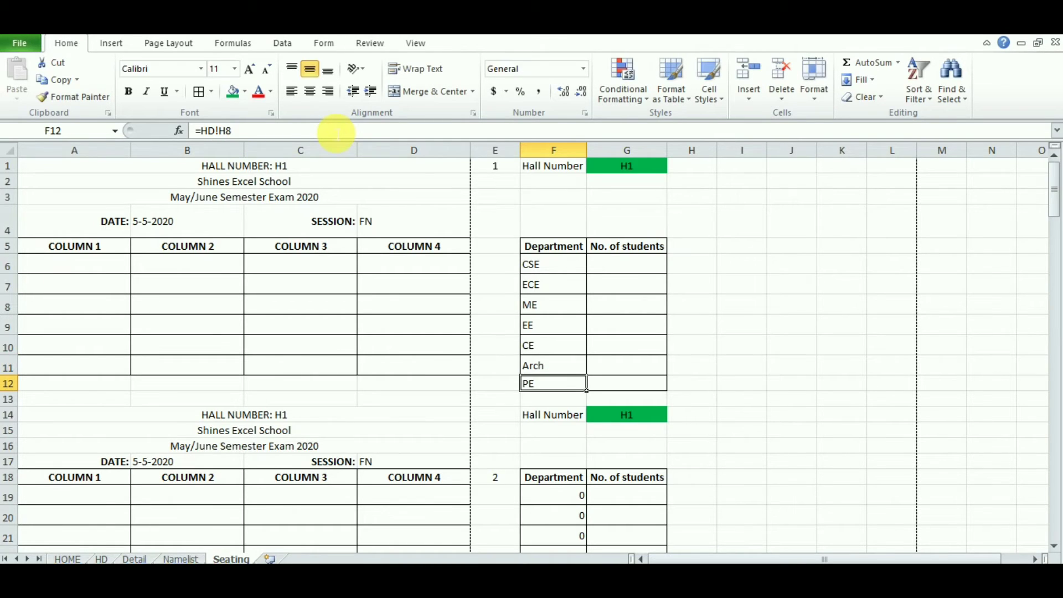
{"action": "left_click", "coordinate": [235, 132]}
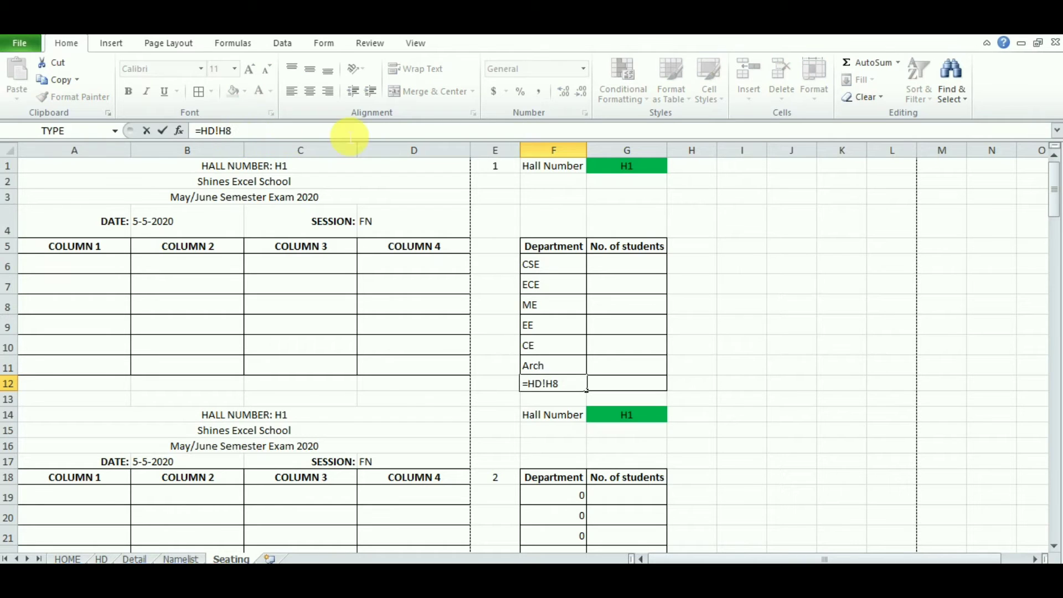
{"action": "key", "text": "Return"}
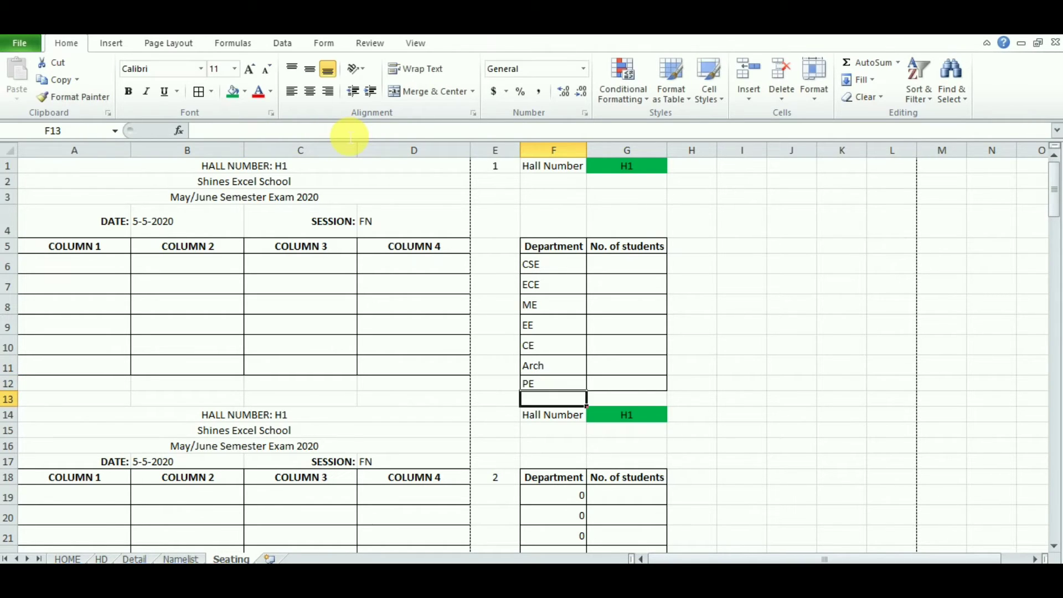
Step: Copy department cells F6:F12 and paste them into F19, F32 and F45
{"action": "left_click_drag", "start_coordinate": [553, 268], "coordinate": [558, 383]}
{"action": "right_click", "coordinate": [557, 383]}
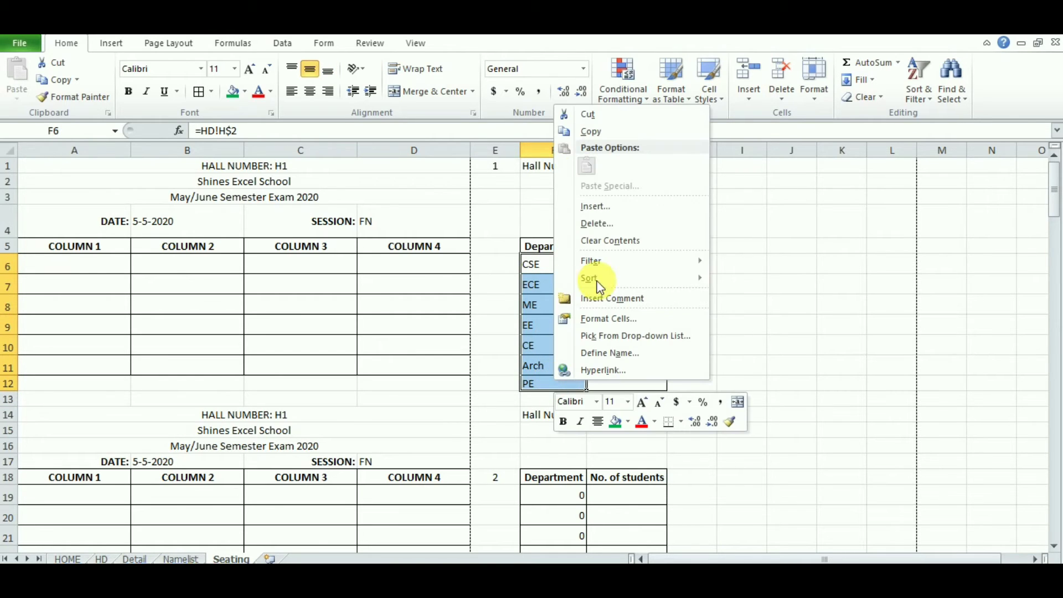
{"action": "left_click", "coordinate": [609, 132]}
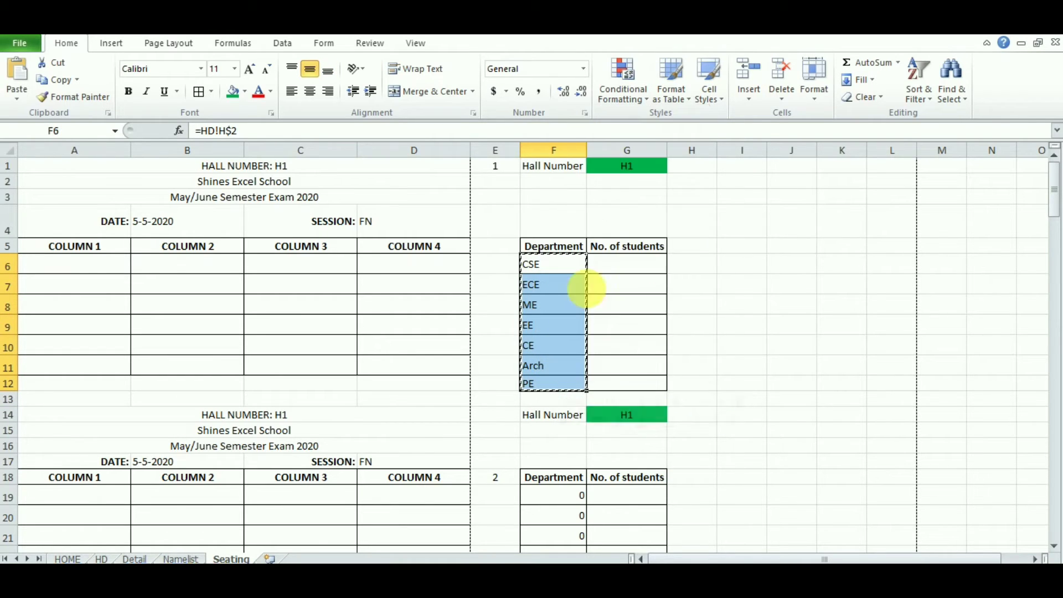
{"action": "left_click", "coordinate": [561, 496]}
{"action": "right_click", "coordinate": [560, 496]}
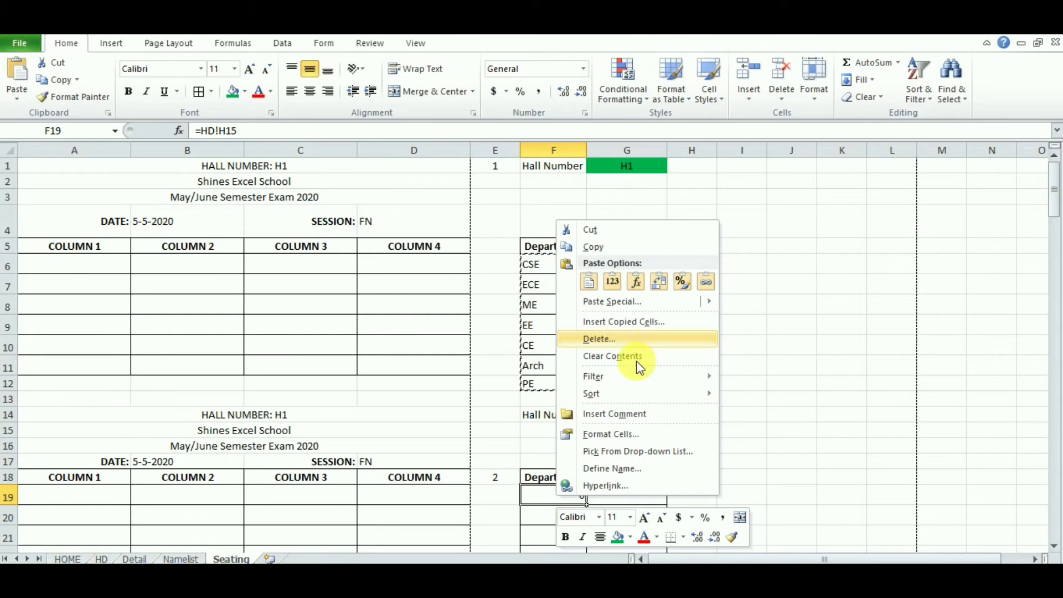
{"action": "left_click", "coordinate": [542, 500]}
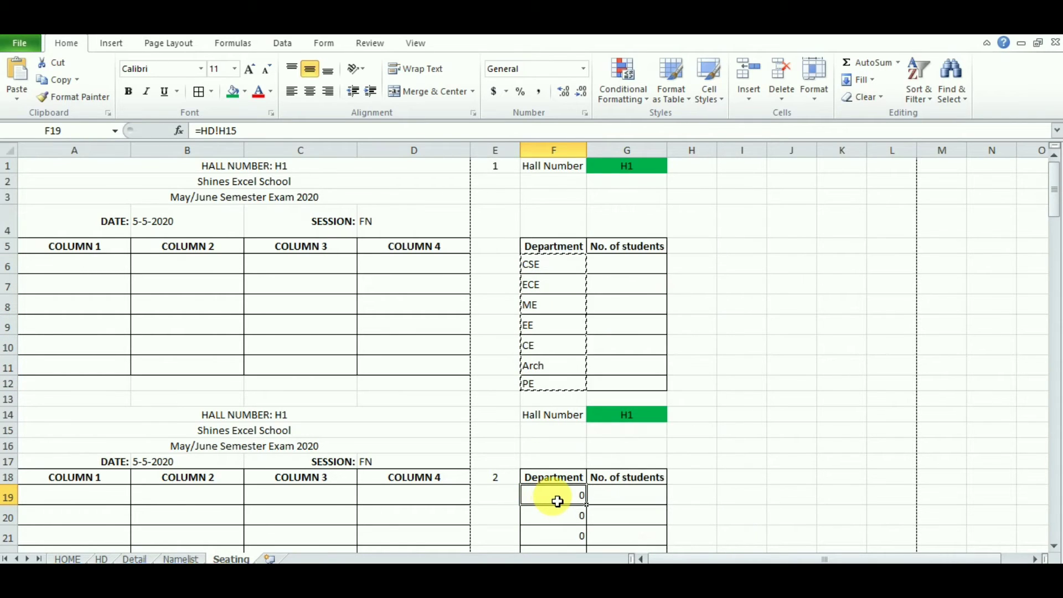
{"action": "key", "text": "ctrl+v"}
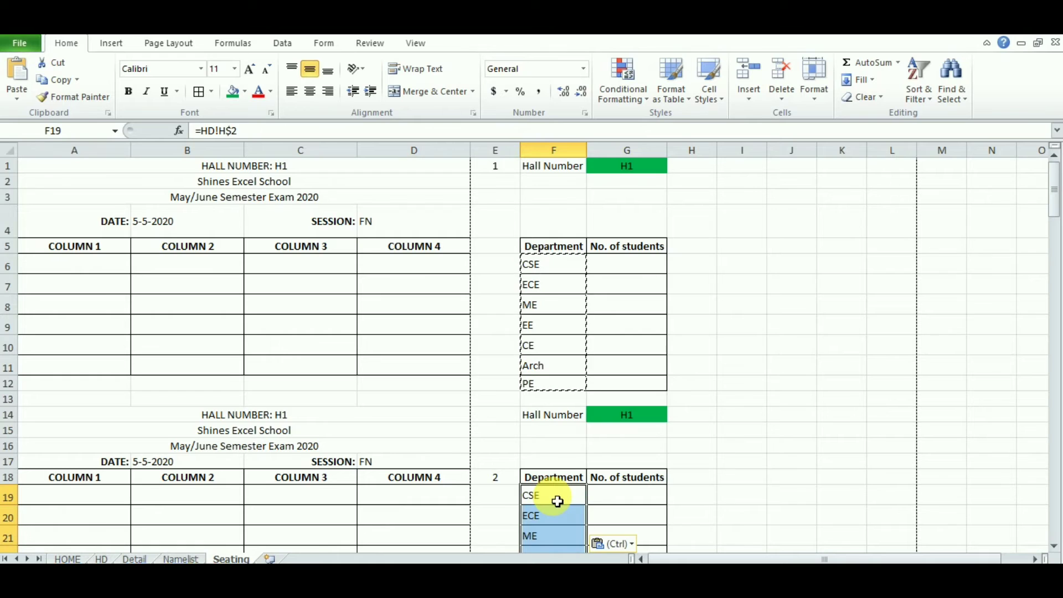
{"action": "key", "text": "Down"}
{"action": "key", "text": "Down"}
{"action": "key", "text": "Down"}
{"action": "key", "text": "Down"}
{"action": "key", "text": "Down"}
{"action": "key", "text": "Down"}
{"action": "key", "text": "Down"}
{"action": "key", "text": "Down"}
{"action": "key", "text": "Down"}
{"action": "key", "text": "Down"}
{"action": "key", "text": "Down"}
{"action": "key", "text": "Down"}
{"action": "key", "text": "Down"}
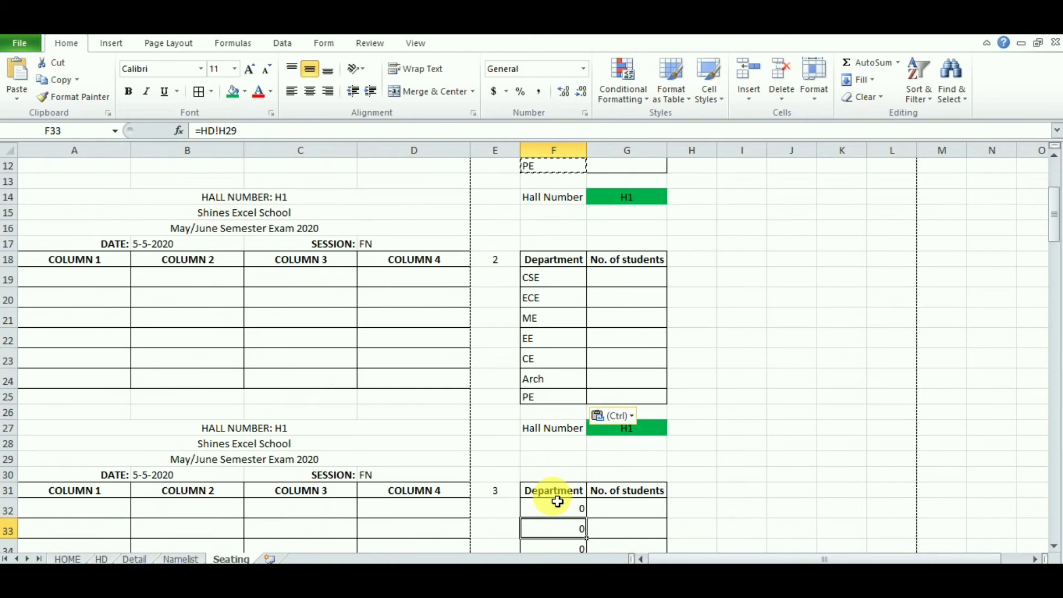
{"action": "key", "text": "ctrl+v"}
{"action": "key", "text": "Down"}
{"action": "key", "text": "Down"}
{"action": "key", "text": "Down"}
{"action": "key", "text": "Down"}
{"action": "key", "text": "Down"}
{"action": "key", "text": "Down"}
{"action": "key", "text": "Down"}
{"action": "key", "text": "Down"}
{"action": "key", "text": "Down"}
{"action": "key", "text": "Down"}
{"action": "key", "text": "Down"}
{"action": "key", "text": "Down"}
{"action": "key", "text": "Down"}
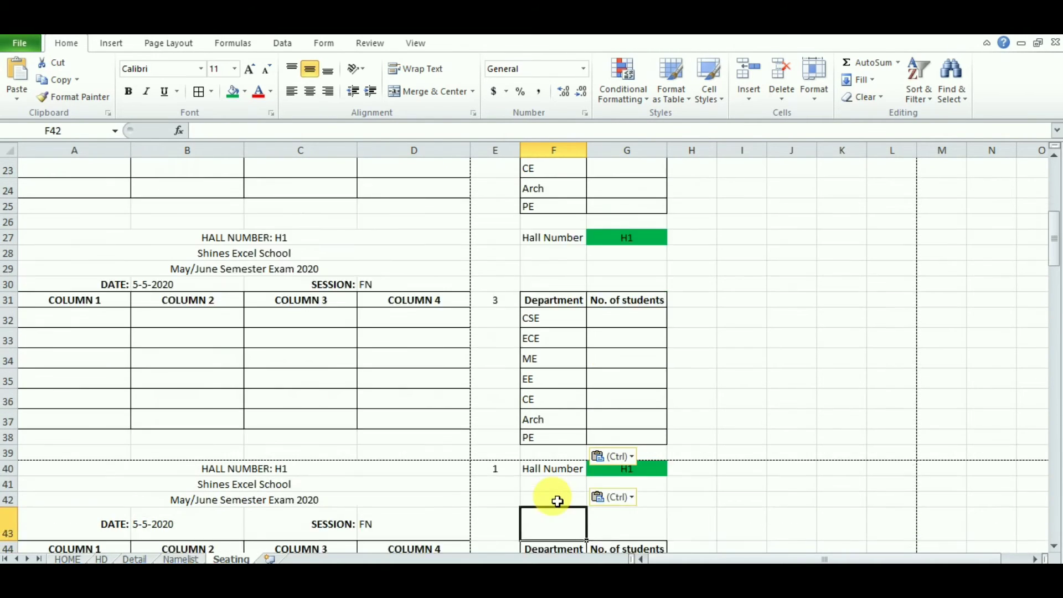
{"action": "key", "text": "ctrl+v"}
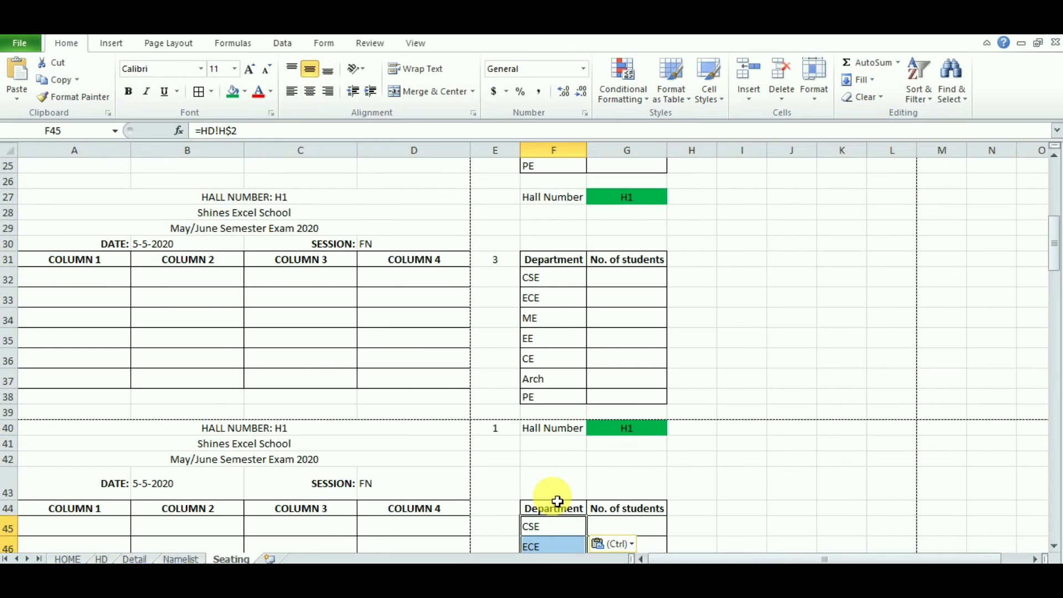
{"action": "key", "text": "Down"}
{"action": "key", "text": "Down"}
{"action": "key", "text": "Down"}
{"action": "key", "text": "Down"}
{"action": "key", "text": "Down"}
{"action": "key", "text": "Down"}
{"action": "key", "text": "Down"}
{"action": "key", "text": "Down"}
{"action": "key", "text": "Down"}
{"action": "key", "text": "Down"}
Step: Paste the department list into F58 and F71 as well
{"action": "scroll", "coordinate": [557, 501], "scroll_direction": "down", "scroll_amount": 3}
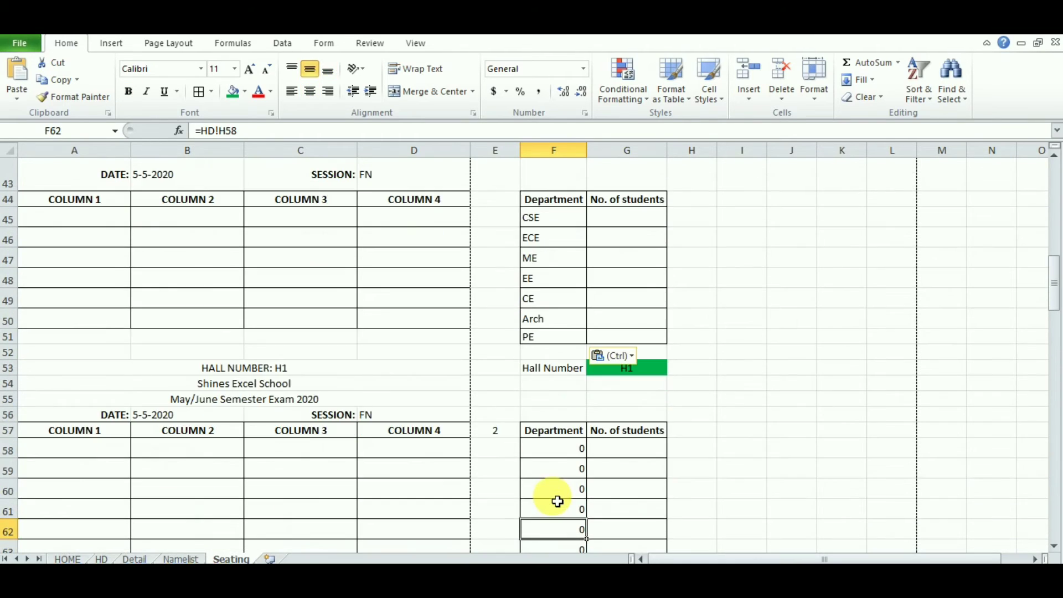
{"action": "left_click", "coordinate": [565, 340]}
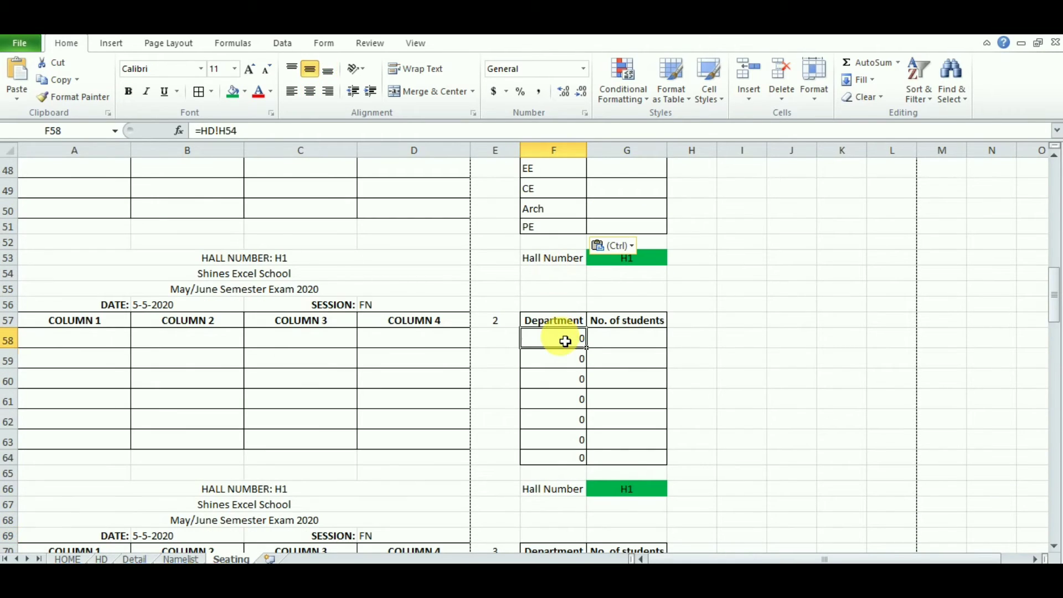
{"action": "key", "text": "ctrl+v"}
{"action": "key", "text": "Down"}
{"action": "key", "text": "Down"}
{"action": "key", "text": "Down"}
{"action": "key", "text": "Down"}
{"action": "key", "text": "Down"}
{"action": "key", "text": "Down"}
{"action": "key", "text": "Down"}
{"action": "key", "text": "Down"}
{"action": "key", "text": "Down"}
{"action": "key", "text": "Down"}
{"action": "key", "text": "Down"}
{"action": "key", "text": "Down"}
{"action": "key", "text": "Down"}
{"action": "key", "text": "Down"}
{"action": "key", "text": "Down"}
{"action": "key", "text": "Down"}
{"action": "key", "text": "Down"}
{"action": "key", "text": "Down"}
{"action": "key", "text": "Down"}
{"action": "key", "text": "Down"}
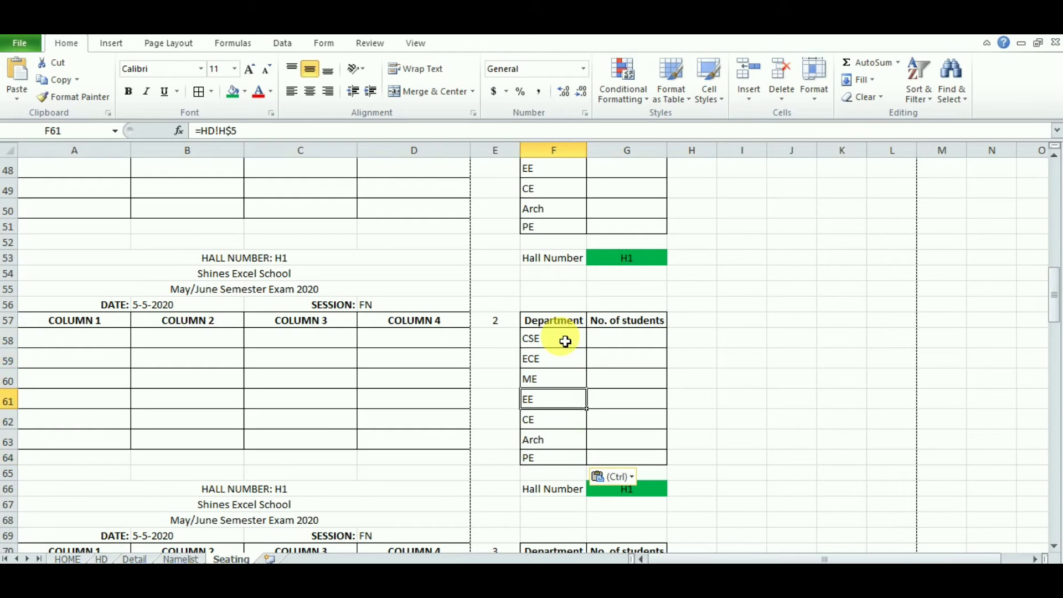
{"action": "left_click", "coordinate": [564, 328]}
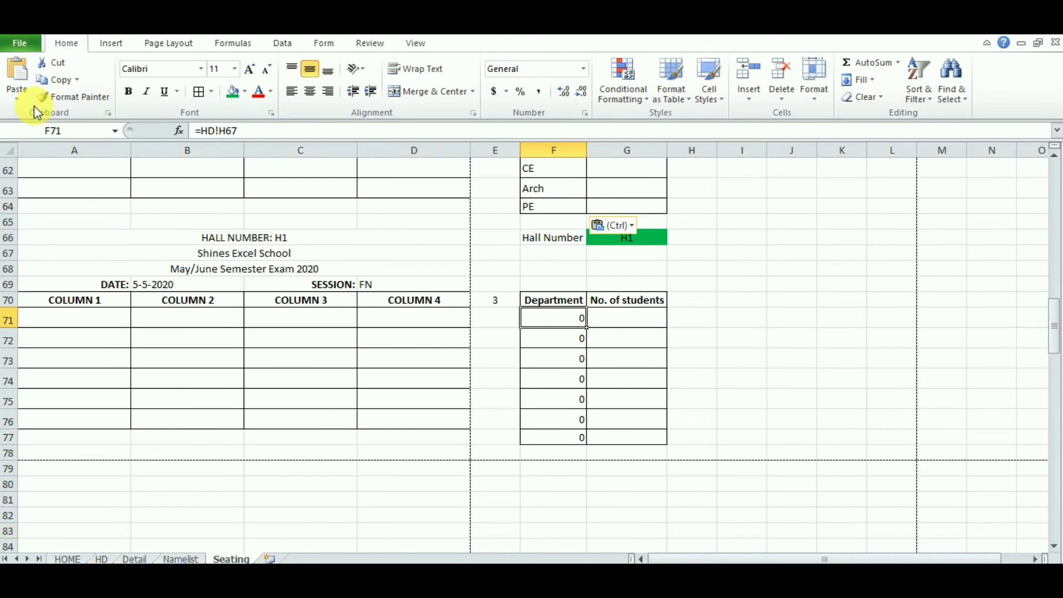
{"action": "left_click", "coordinate": [19, 72]}
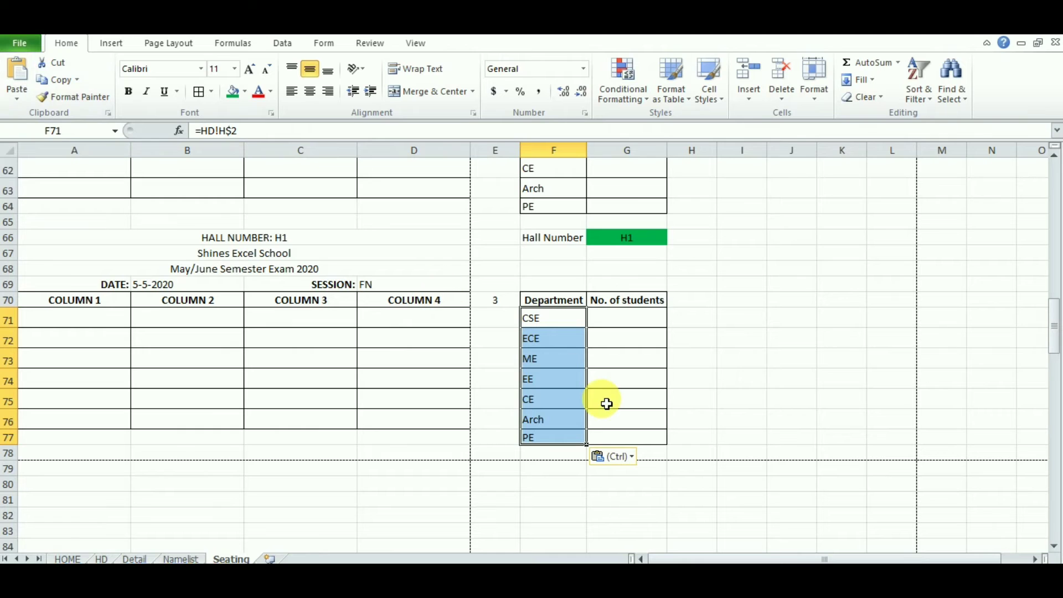
{"action": "left_click_drag", "start_coordinate": [1055, 338], "coordinate": [1049, 267]}
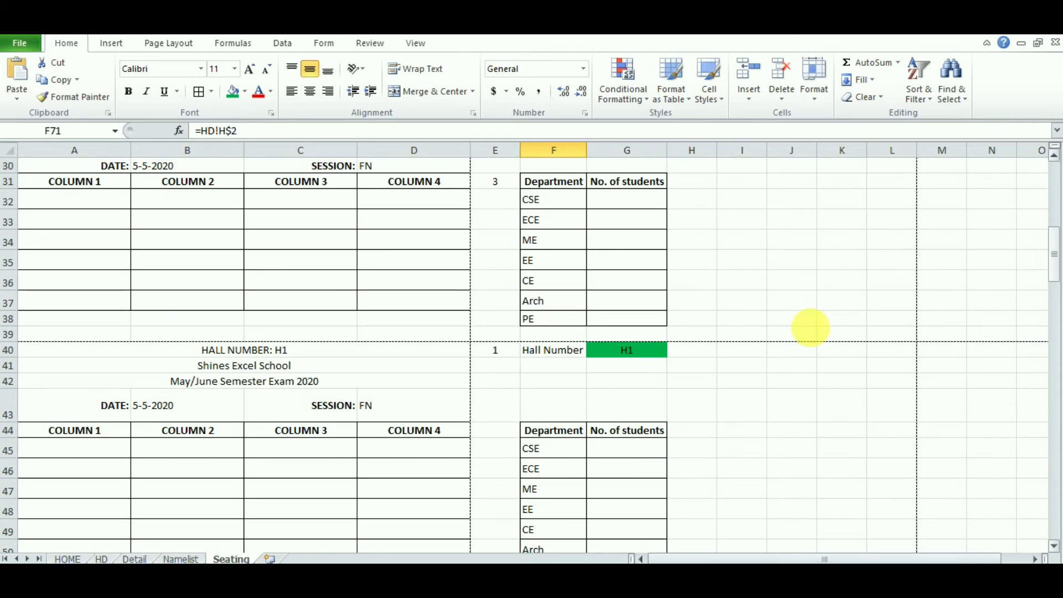
Step: Renumber the blocks: 4 in E40, 3 in E57 and 6 in E70
{"action": "left_click", "coordinate": [507, 355]}
{"action": "type", "text": "4"}
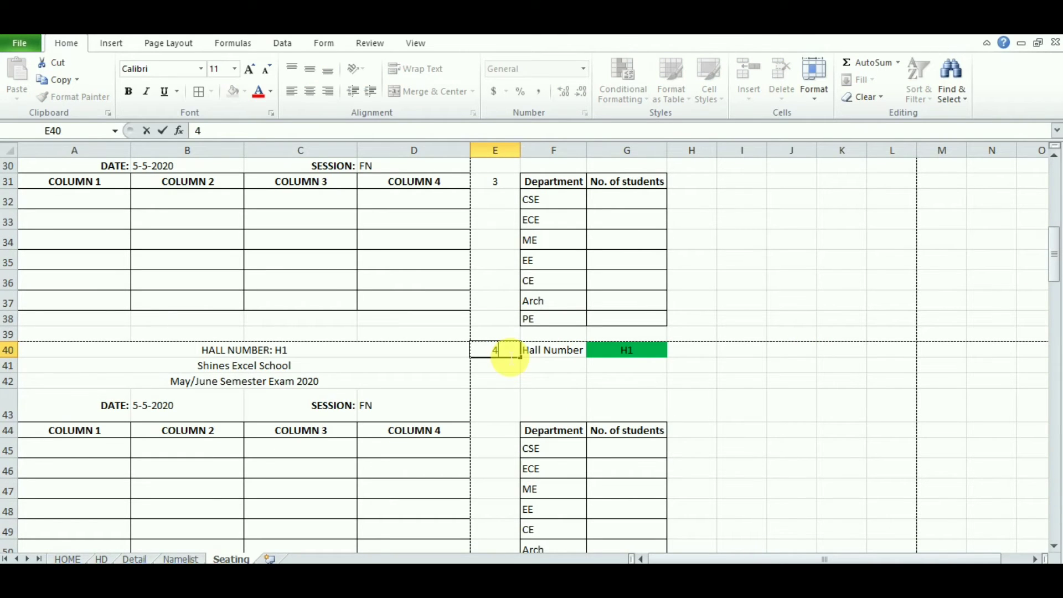
{"action": "key", "text": "Return"}
{"action": "key", "text": "Down"}
{"action": "key", "text": "Down"}
{"action": "key", "text": "Down"}
{"action": "key", "text": "Down"}
{"action": "key", "text": "Down"}
{"action": "key", "text": "Down"}
{"action": "key", "text": "Down"}
{"action": "key", "text": "Down"}
{"action": "key", "text": "Down"}
{"action": "key", "text": "Down"}
{"action": "key", "text": "Down"}
{"action": "key", "text": "Down"}
{"action": "key", "text": "Down"}
{"action": "key", "text": "Down"}
{"action": "key", "text": "Down"}
{"action": "key", "text": "Down"}
{"action": "key", "text": "Down"}
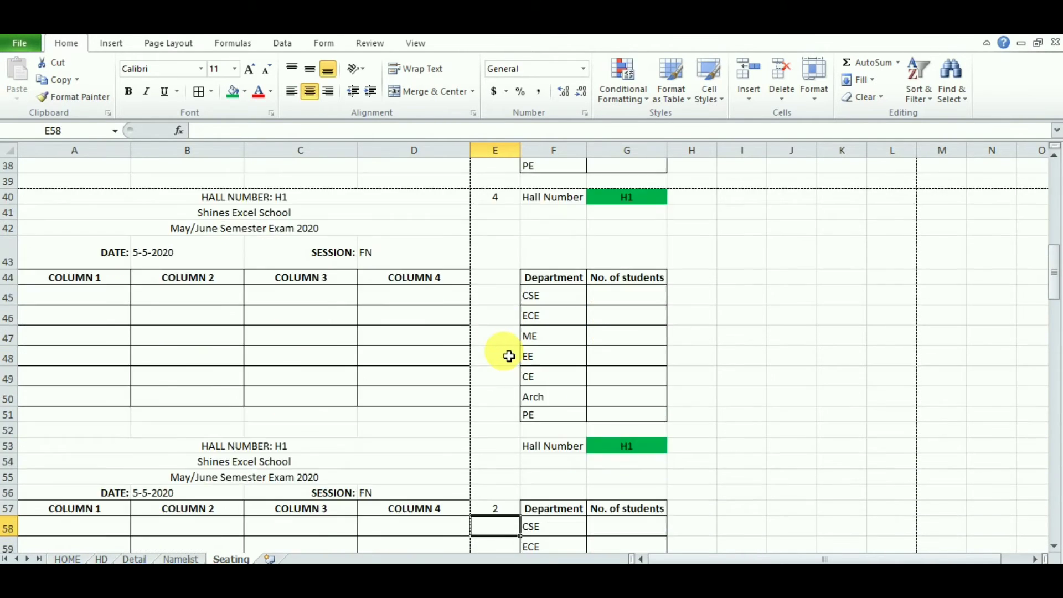
{"action": "key", "text": "Down"}
{"action": "key", "text": "Down"}
{"action": "left_click", "coordinate": [512, 480]}
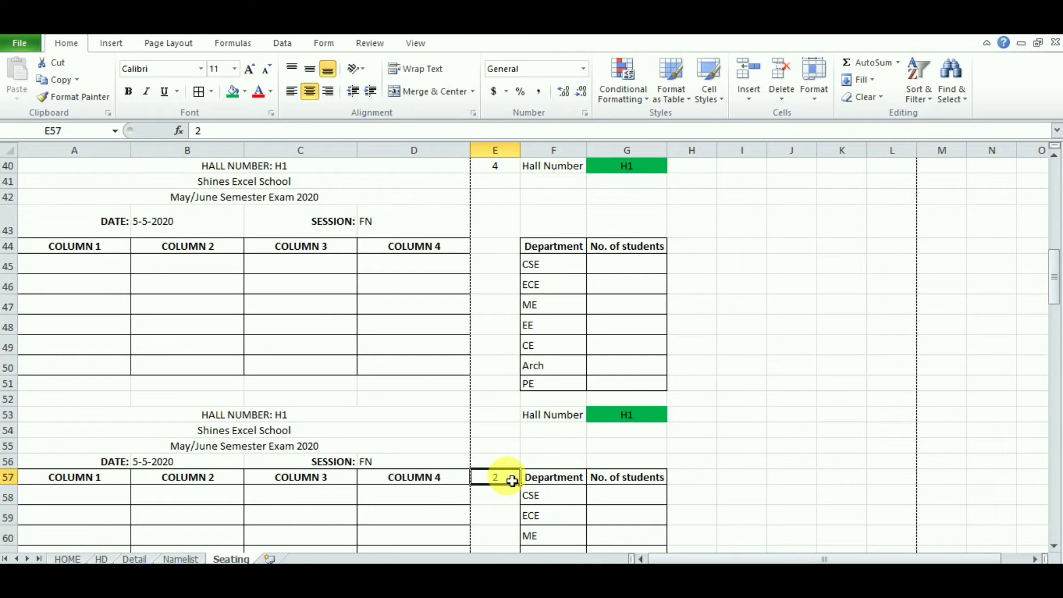
{"action": "type", "text": "3"}
{"action": "key", "text": "Return"}
{"action": "key", "text": "Down"}
{"action": "key", "text": "Down"}
{"action": "key", "text": "Down"}
{"action": "key", "text": "Down"}
{"action": "key", "text": "Down"}
{"action": "key", "text": "Down"}
{"action": "key", "text": "Down"}
{"action": "key", "text": "Down"}
{"action": "key", "text": "Down"}
{"action": "key", "text": "Down"}
{"action": "key", "text": "Down"}
{"action": "key", "text": "Down"}
{"action": "key", "text": "Down"}
{"action": "key", "text": "Down"}
{"action": "key", "text": "Down"}
{"action": "key", "text": "Down"}
{"action": "key", "text": "Down"}
{"action": "key", "text": "Down"}
{"action": "key", "text": "Down"}
{"action": "key", "text": "Down"}
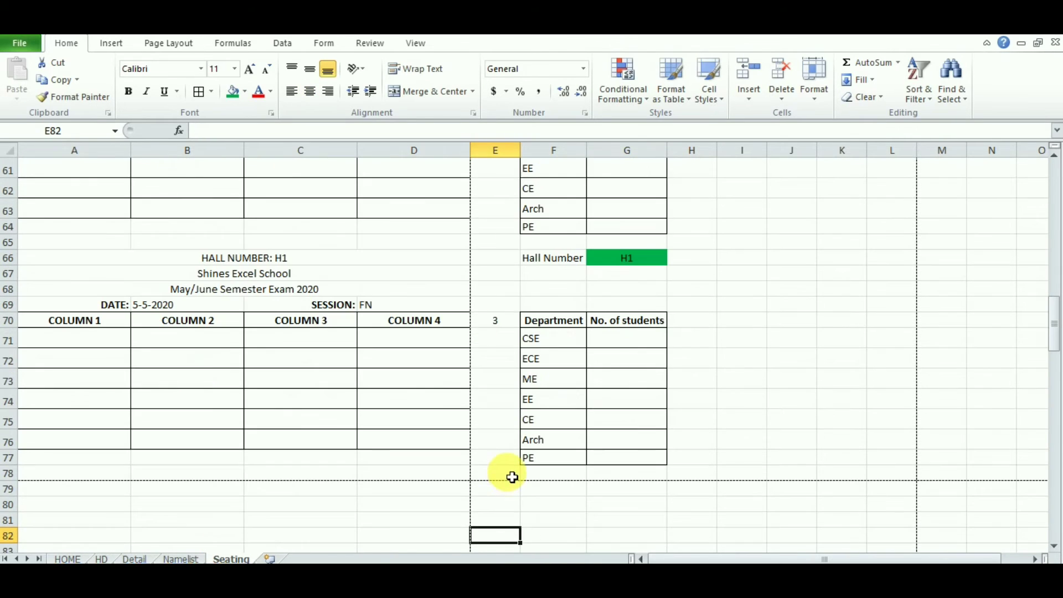
{"action": "left_click", "coordinate": [504, 322]}
{"action": "type", "text": "6"}
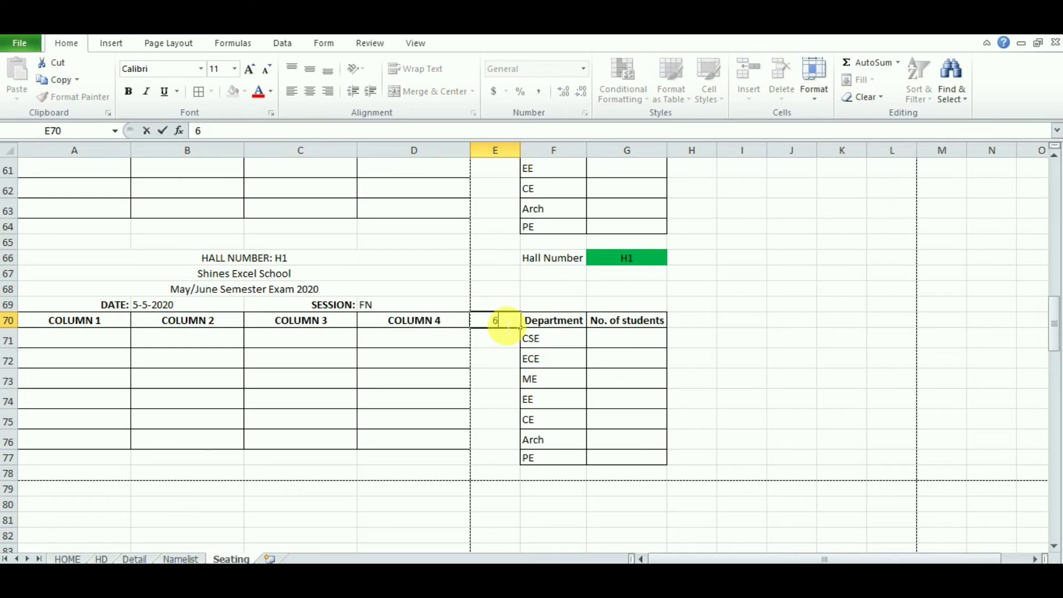
{"action": "key", "text": "Return"}
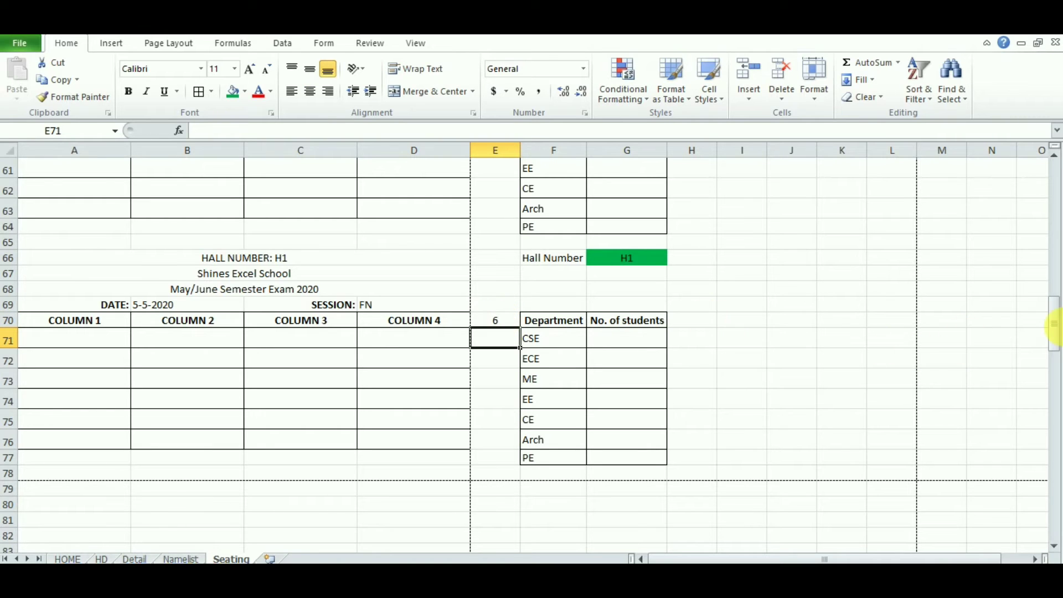
Step: Copy rows 1–78 with all six hall blocks and insert them above row 79
{"action": "left_click_drag", "start_coordinate": [1055, 338], "coordinate": [1053, 160]}
{"action": "left_click_drag", "start_coordinate": [9, 165], "coordinate": [11, 476]}
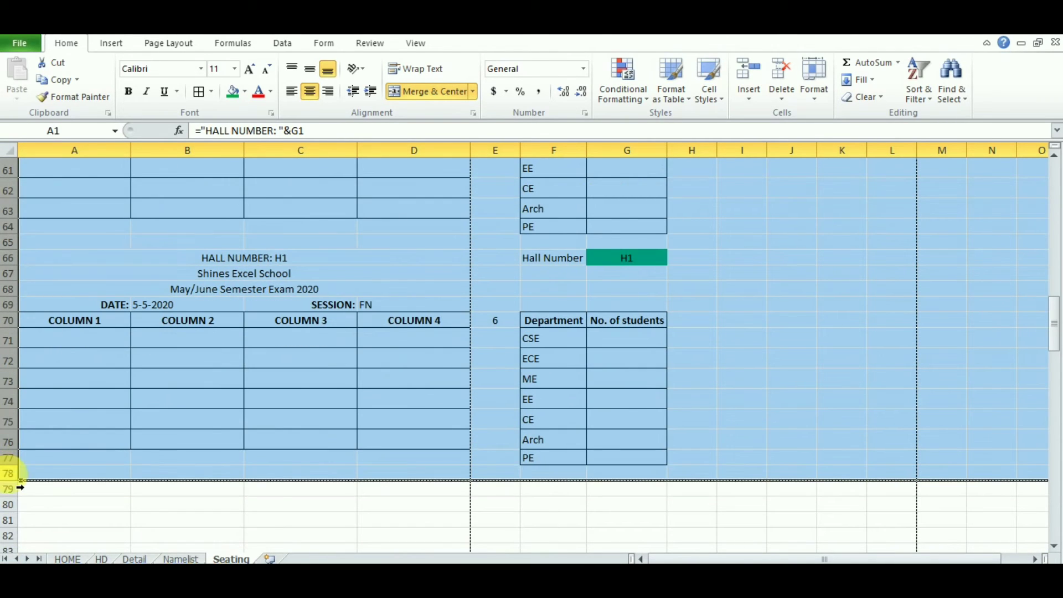
{"action": "right_click", "coordinate": [11, 477]}
{"action": "left_click", "coordinate": [64, 286]}
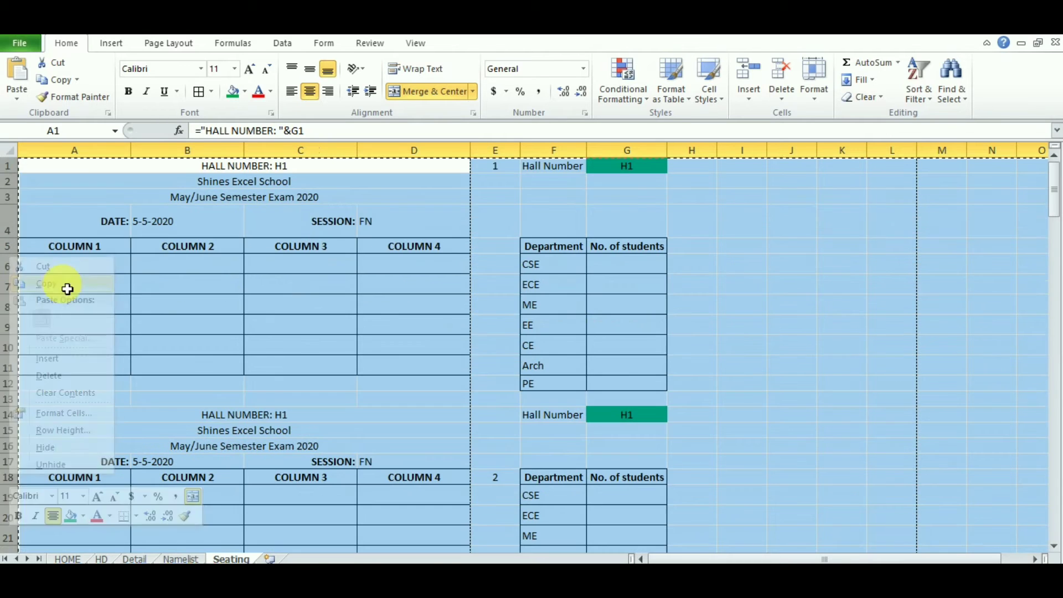
{"action": "left_click_drag", "start_coordinate": [1055, 210], "coordinate": [1053, 354]}
{"action": "left_click", "coordinate": [8, 319]}
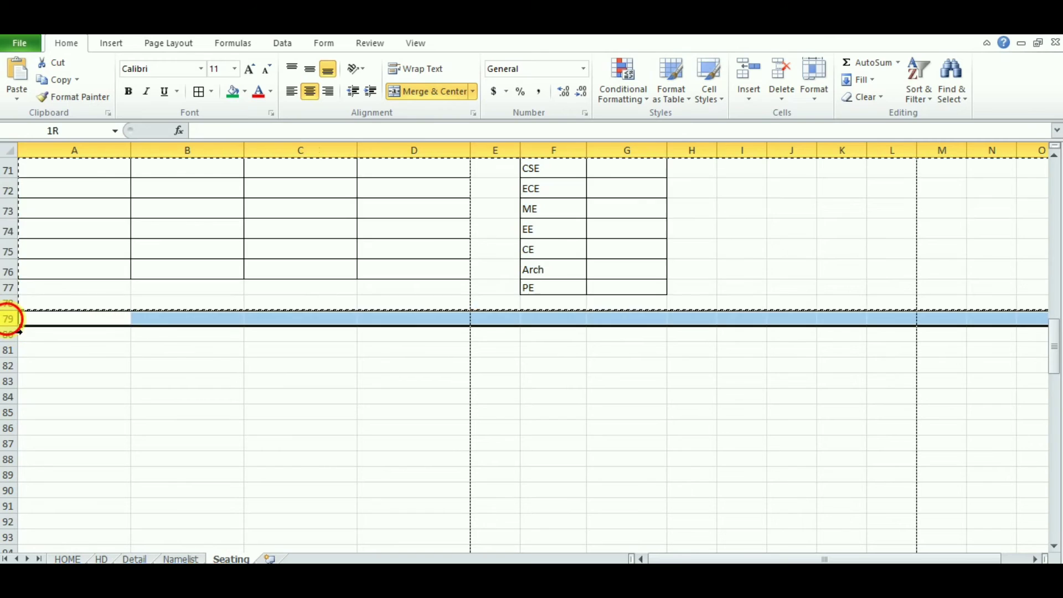
{"action": "right_click", "coordinate": [9, 319]}
{"action": "left_click", "coordinate": [58, 422]}
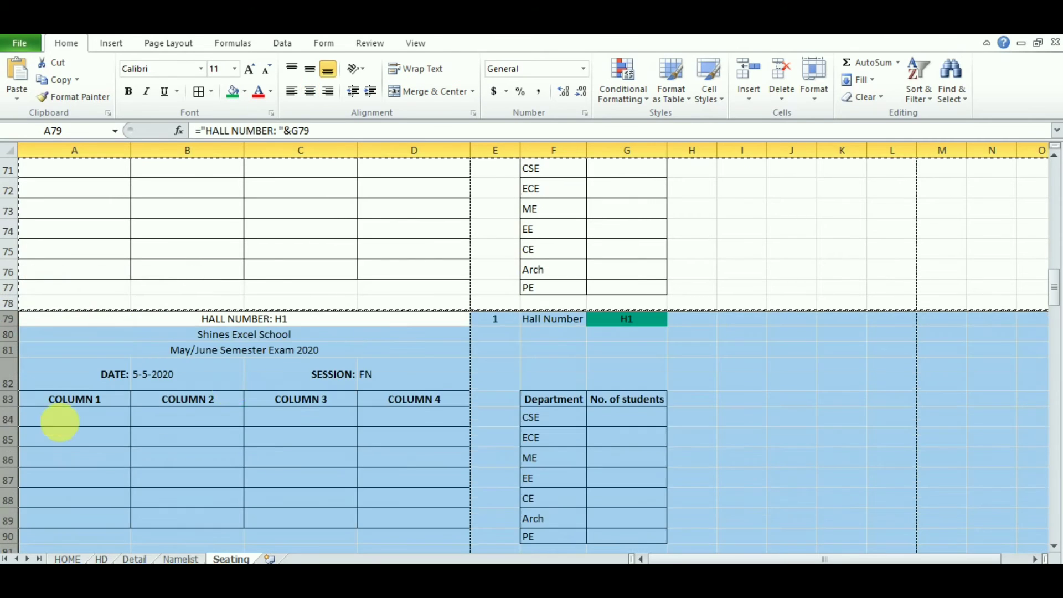
Step: Number the first three copied blocks 7, 8 and 9 in E79, E96 and E109
{"action": "left_click", "coordinate": [504, 324]}
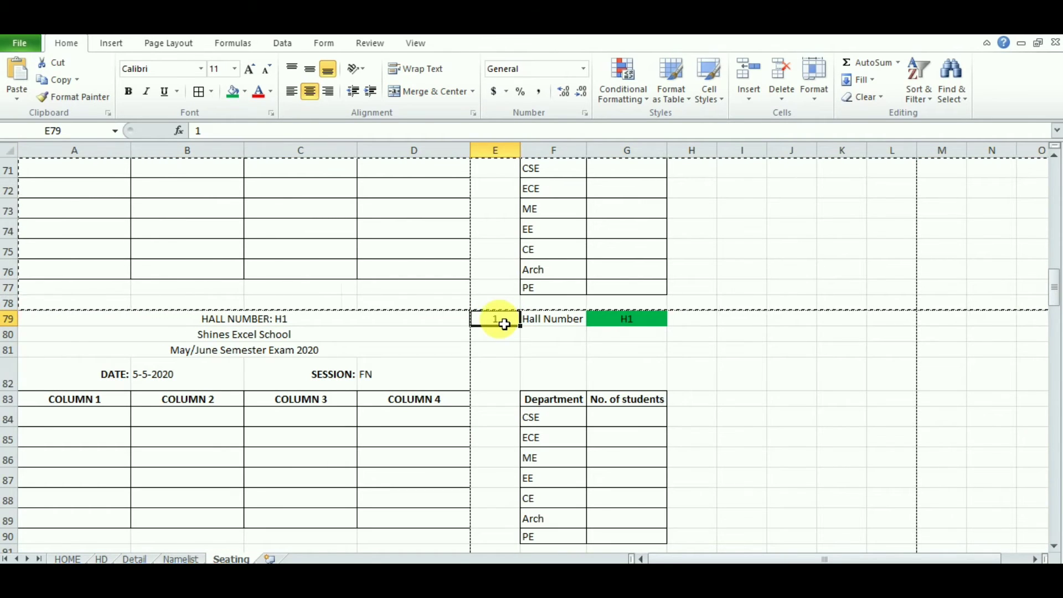
{"action": "type", "text": "7"}
{"action": "key", "text": "Return"}
{"action": "key", "text": "Down"}
{"action": "key", "text": "Down"}
{"action": "key", "text": "Down"}
{"action": "key", "text": "Down"}
{"action": "key", "text": "Down"}
{"action": "key", "text": "Down"}
{"action": "key", "text": "Down"}
{"action": "key", "text": "Down"}
{"action": "key", "text": "Down"}
{"action": "key", "text": "Down"}
{"action": "type", "text": "8"}
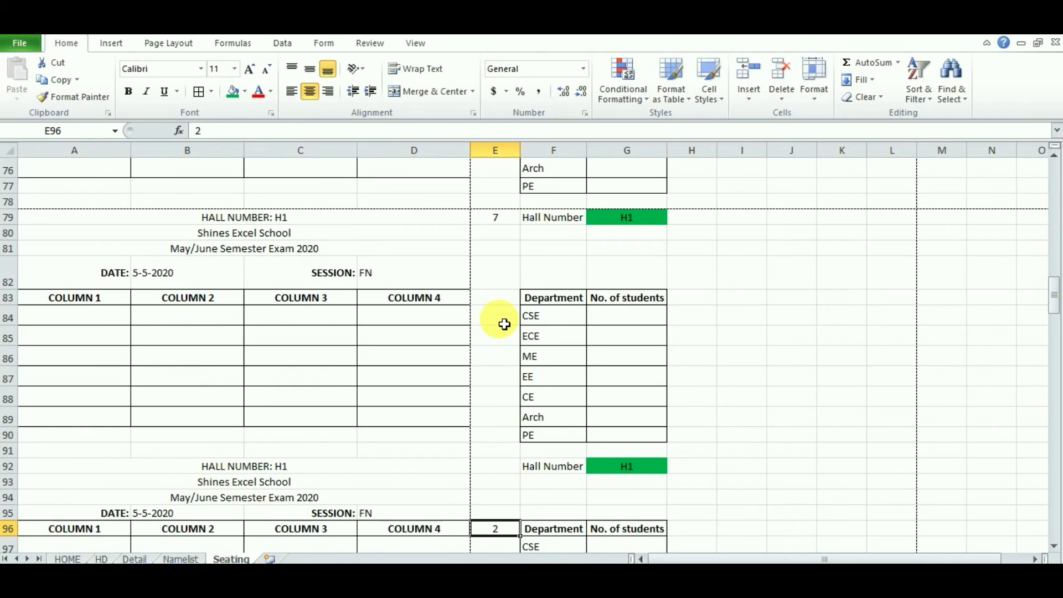
{"action": "key", "text": "Down"}
{"action": "key", "text": "Down"}
{"action": "key", "text": "Down"}
{"action": "key", "text": "Down"}
{"action": "key", "text": "Down"}
{"action": "key", "text": "Down"}
{"action": "key", "text": "Down"}
{"action": "key", "text": "Down"}
{"action": "key", "text": "Down"}
{"action": "key", "text": "Down"}
{"action": "key", "text": "Down"}
{"action": "key", "text": "Down"}
{"action": "key", "text": "Down"}
{"action": "key", "text": "Down"}
{"action": "key", "text": "Down"}
{"action": "key", "text": "Down"}
{"action": "key", "text": "Down"}
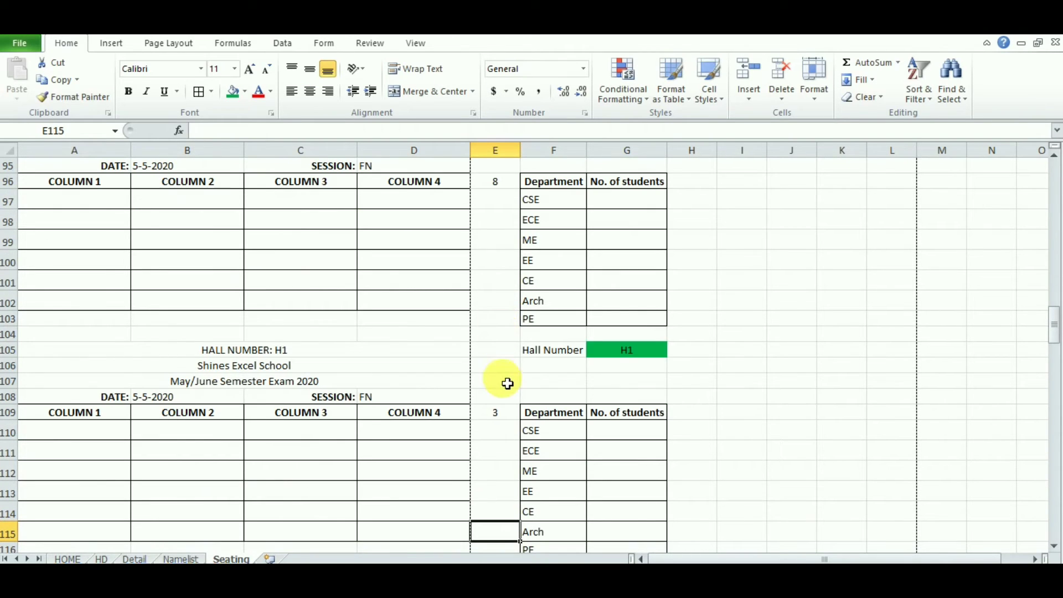
{"action": "left_click", "coordinate": [508, 412]}
{"action": "type", "text": "9"}
{"action": "key", "text": "Return"}
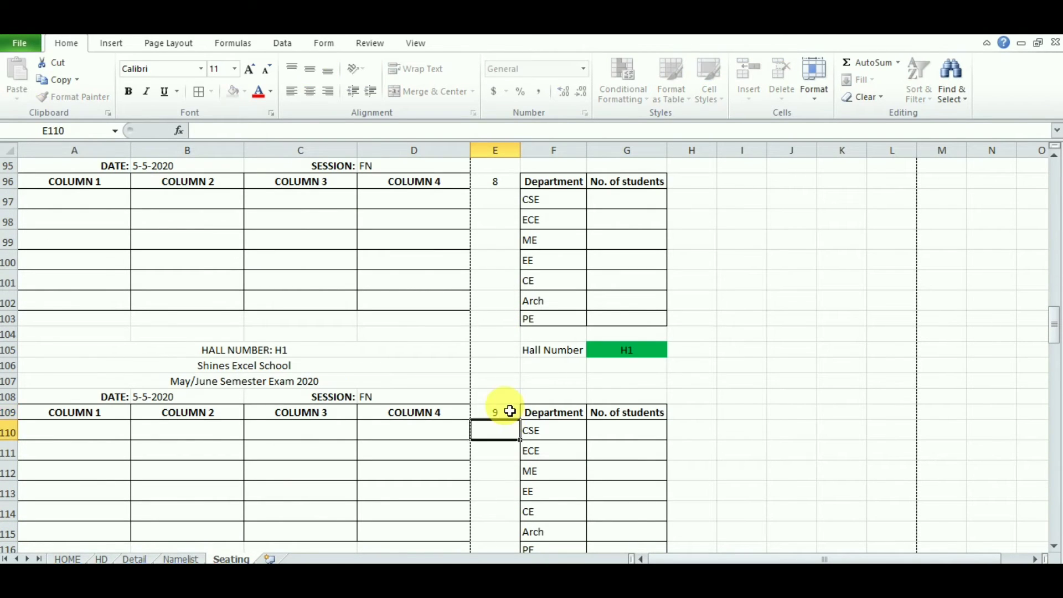
{"action": "key", "text": "Down"}
{"action": "key", "text": "Down"}
{"action": "key", "text": "Down"}
{"action": "key", "text": "Down"}
{"action": "key", "text": "Down"}
{"action": "key", "text": "Down"}
{"action": "key", "text": "Down"}
{"action": "key", "text": "Down"}
{"action": "key", "text": "Down"}
{"action": "key", "text": "Down"}
{"action": "key", "text": "Down"}
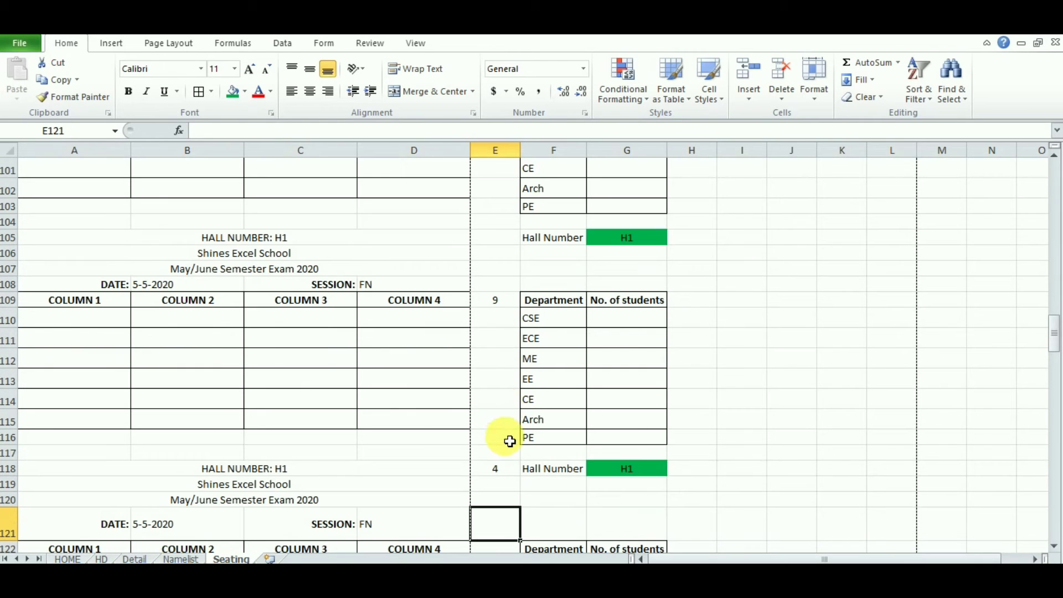
Step: Number the remaining blocks 10, 11 and 12 in E118, E135 and E148
{"action": "left_click", "coordinate": [502, 469]}
{"action": "type", "text": "10"}
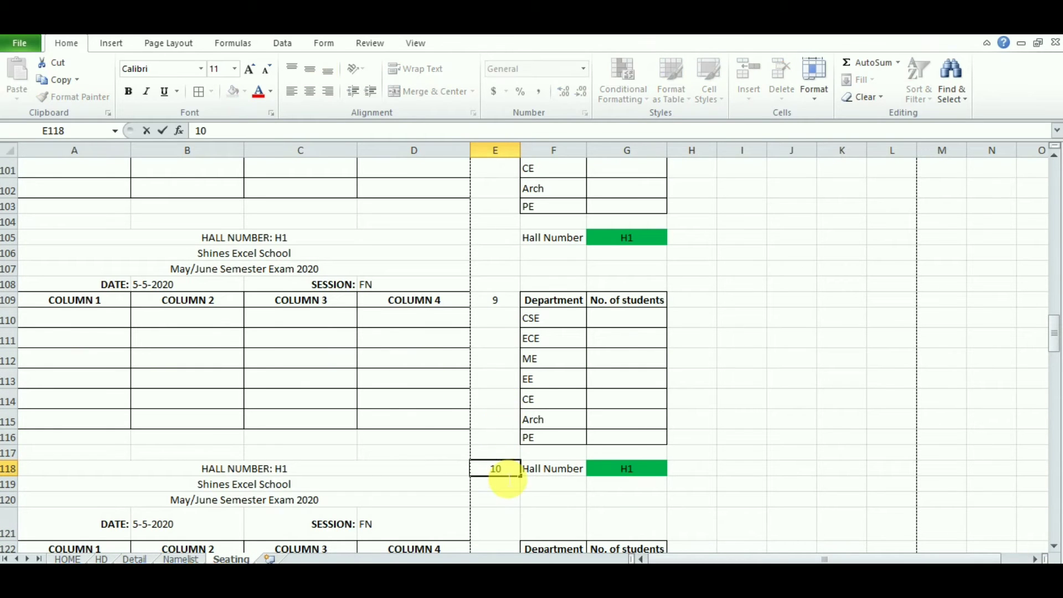
{"action": "key", "text": "Return"}
{"action": "key", "text": "Down"}
{"action": "key", "text": "Down"}
{"action": "key", "text": "Down"}
{"action": "key", "text": "Down"}
{"action": "key", "text": "Down"}
{"action": "key", "text": "Down"}
{"action": "key", "text": "Down"}
{"action": "key", "text": "Down"}
{"action": "key", "text": "Down"}
{"action": "key", "text": "Down"}
{"action": "key", "text": "Down"}
{"action": "key", "text": "Down"}
{"action": "key", "text": "Down"}
{"action": "key", "text": "Down"}
{"action": "key", "text": "Down"}
{"action": "key", "text": "Down"}
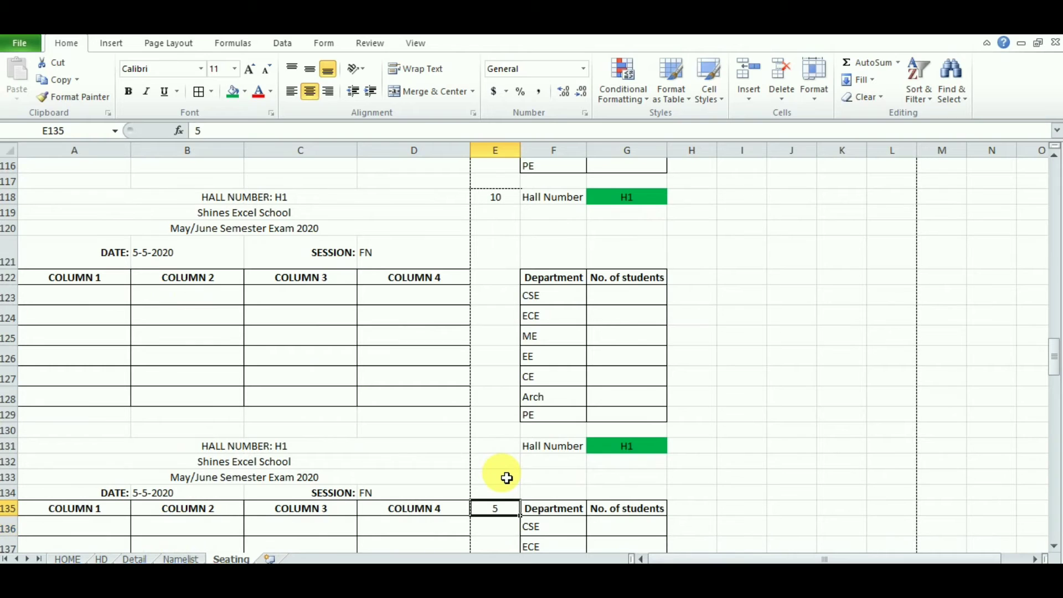
{"action": "type", "text": "11"}
{"action": "key", "text": "Return"}
{"action": "key", "text": "Down"}
{"action": "key", "text": "Down"}
{"action": "key", "text": "Down"}
{"action": "key", "text": "Down"}
{"action": "key", "text": "Down"}
{"action": "key", "text": "Down"}
{"action": "key", "text": "Down"}
{"action": "key", "text": "Down"}
{"action": "key", "text": "Down"}
{"action": "key", "text": "Down"}
{"action": "key", "text": "Down"}
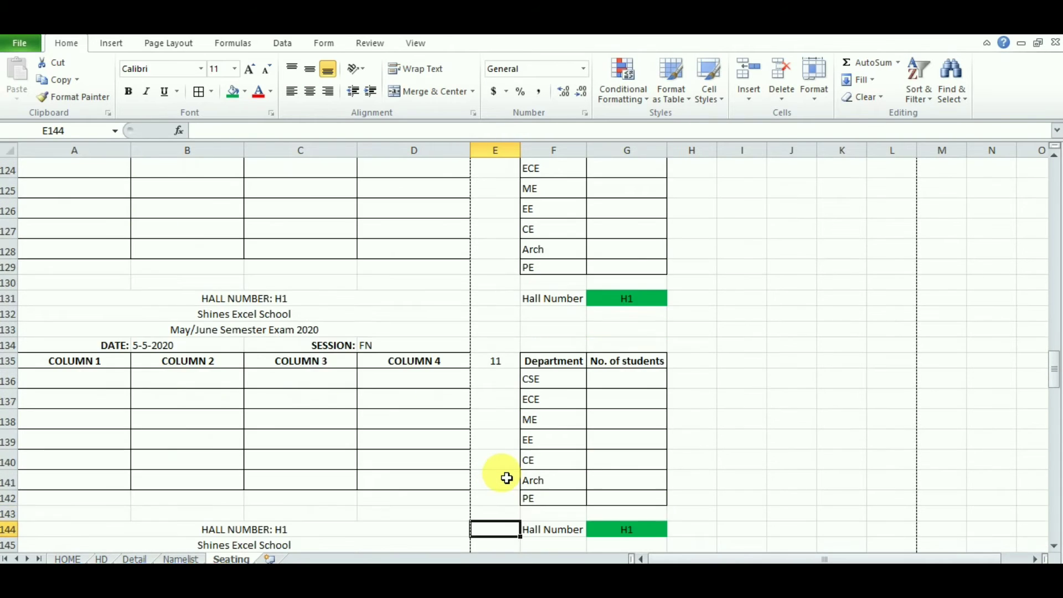
{"action": "key", "text": "Down"}
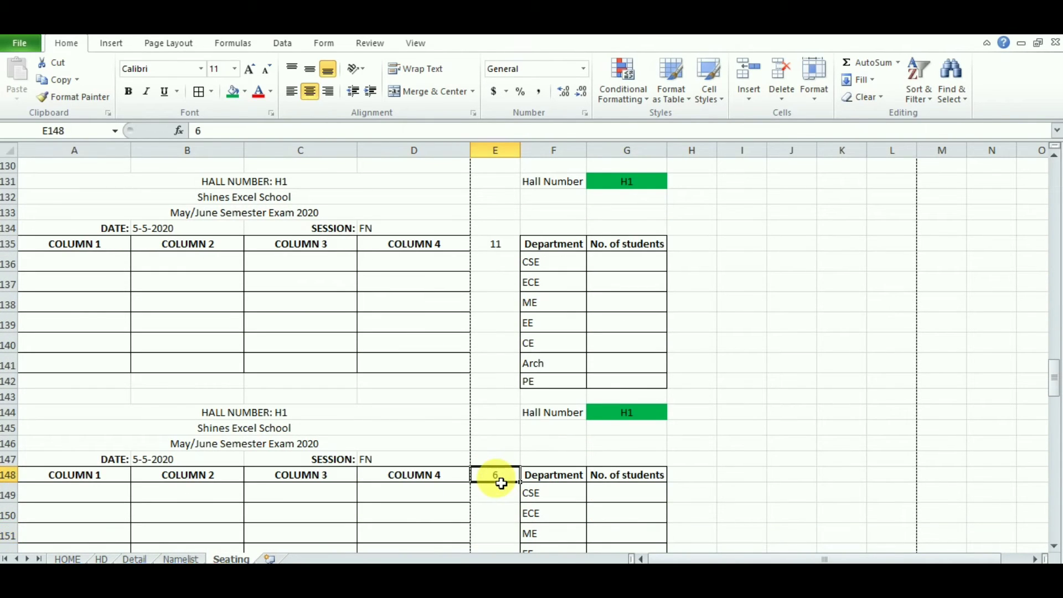
{"action": "type", "text": "12"}
{"action": "key", "text": "Return"}
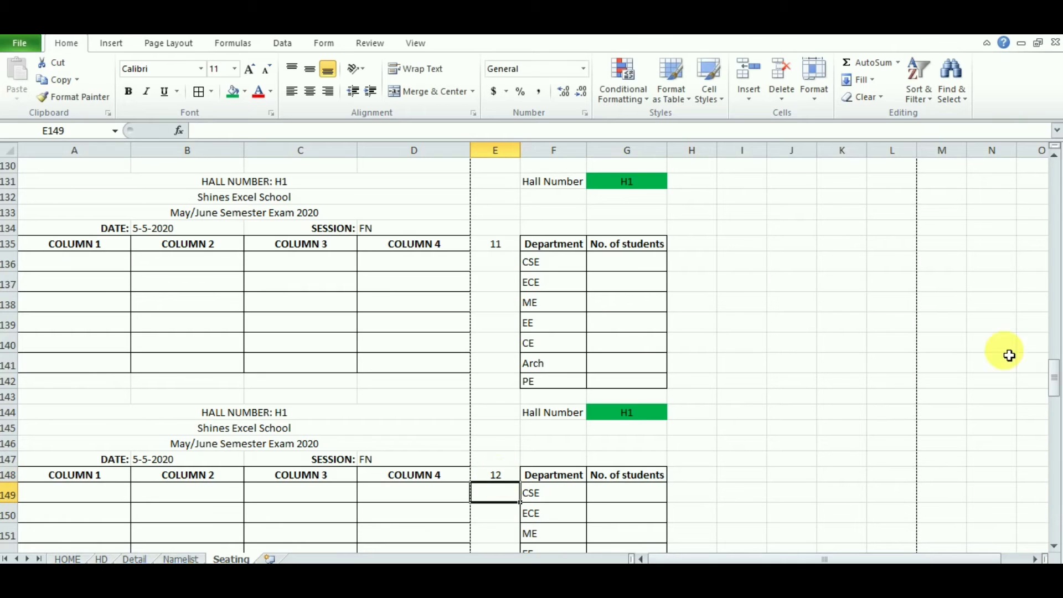
{"action": "left_click_drag", "start_coordinate": [1053, 375], "coordinate": [1051, 154]}
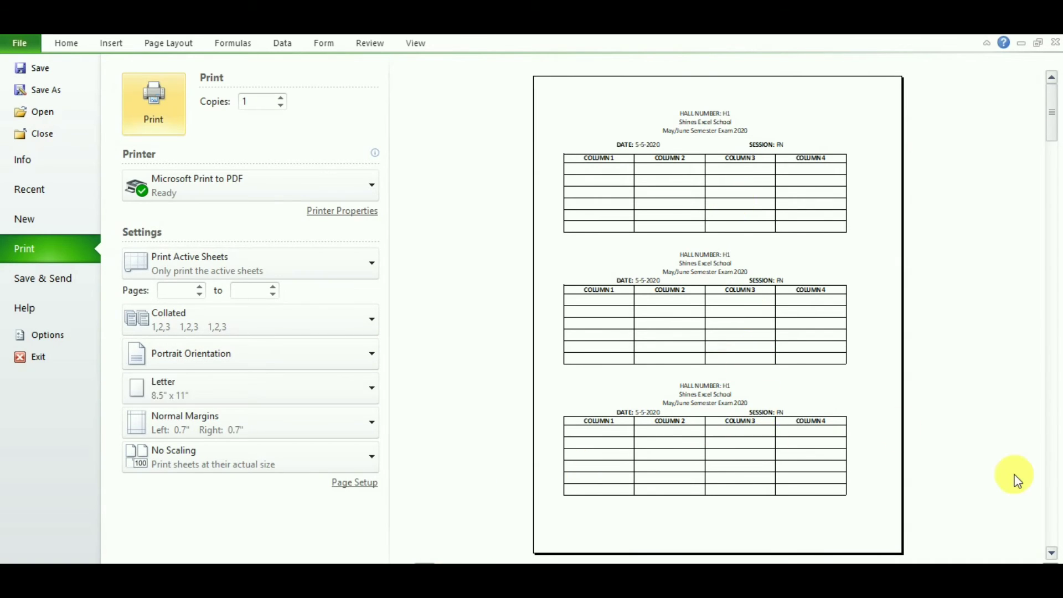
{"action": "left_click", "coordinate": [1052, 553]}
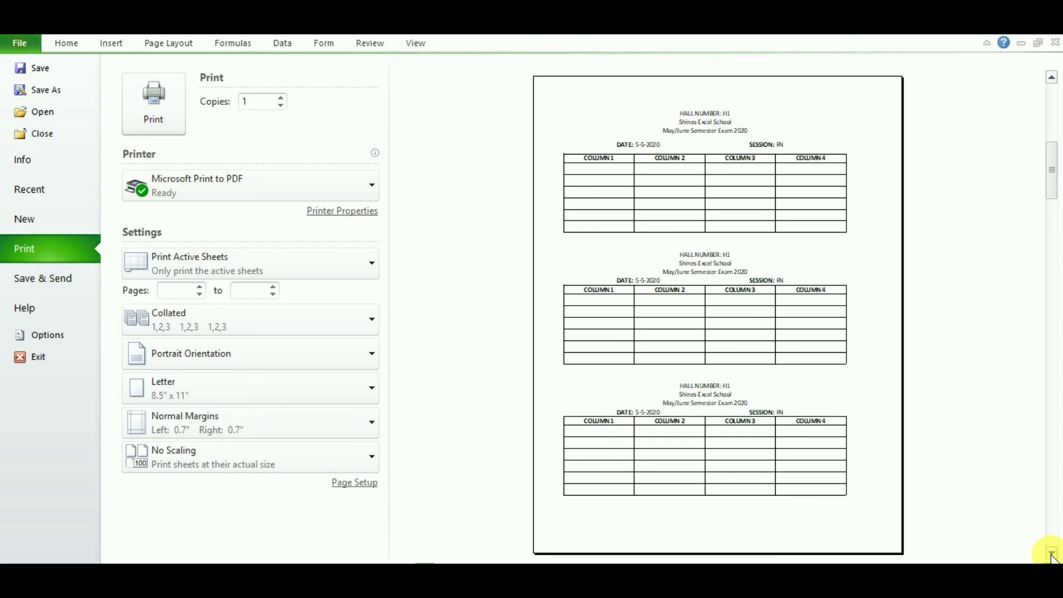
{"action": "left_click", "coordinate": [1051, 553]}
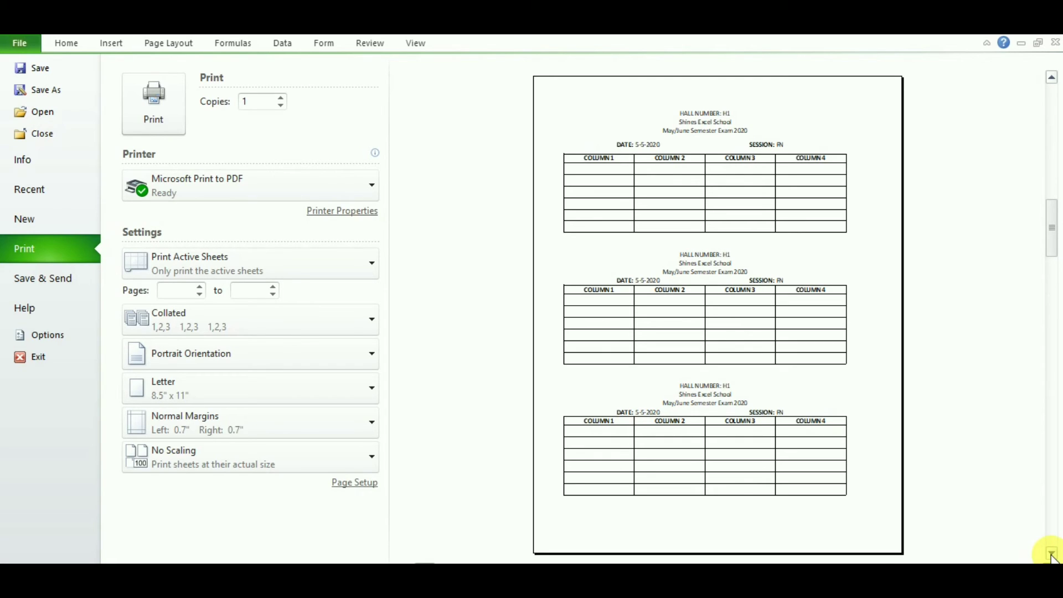
{"action": "left_click", "coordinate": [1051, 552]}
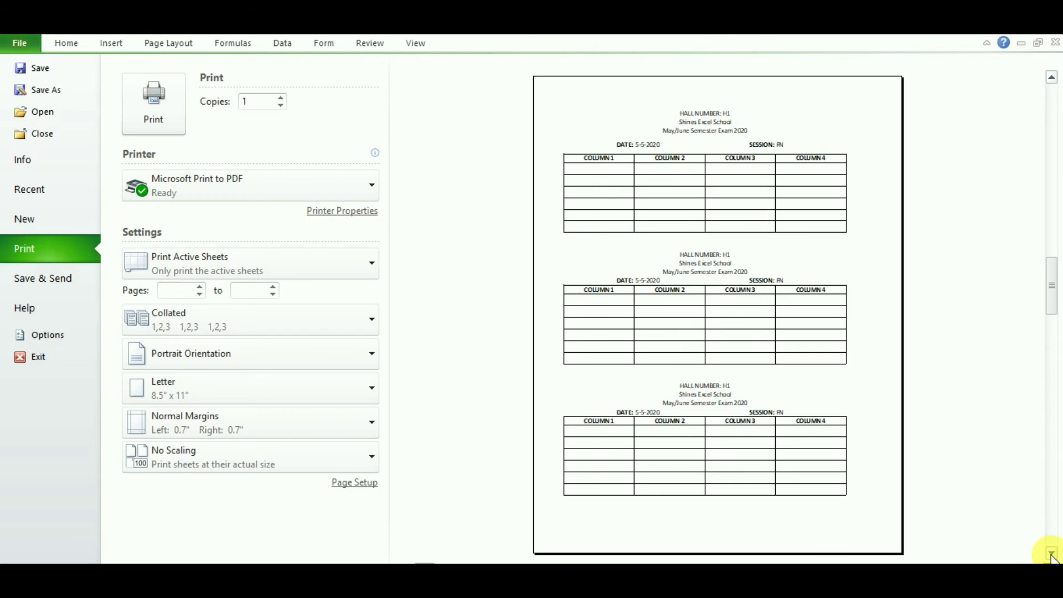
{"action": "left_click", "coordinate": [1051, 553]}
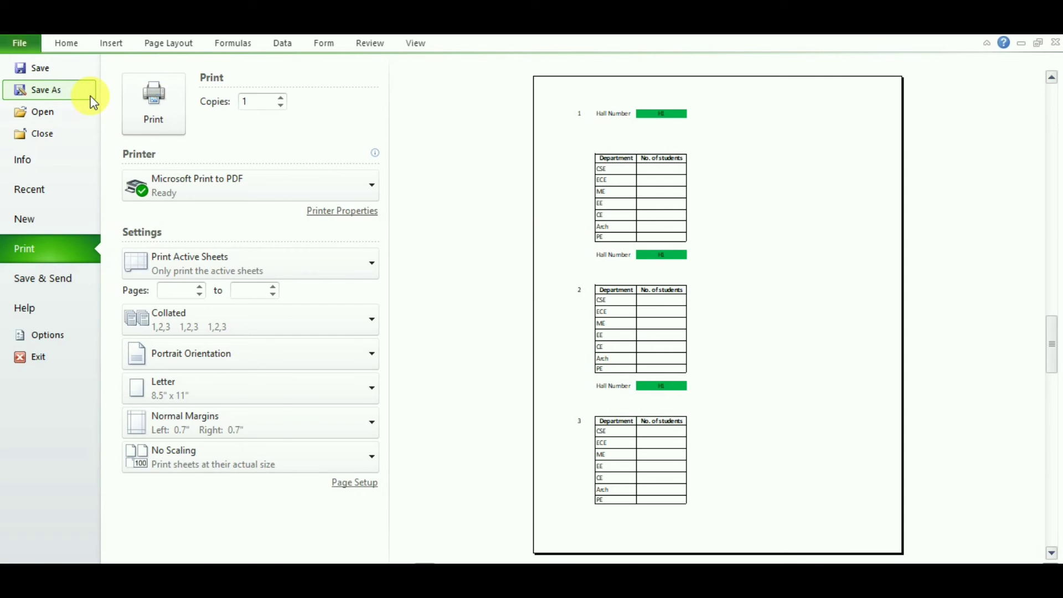
{"action": "key", "text": "Escape"}
Step: Set columns A to D of the seating blocks as the print area
{"action": "left_click", "coordinate": [200, 171]}
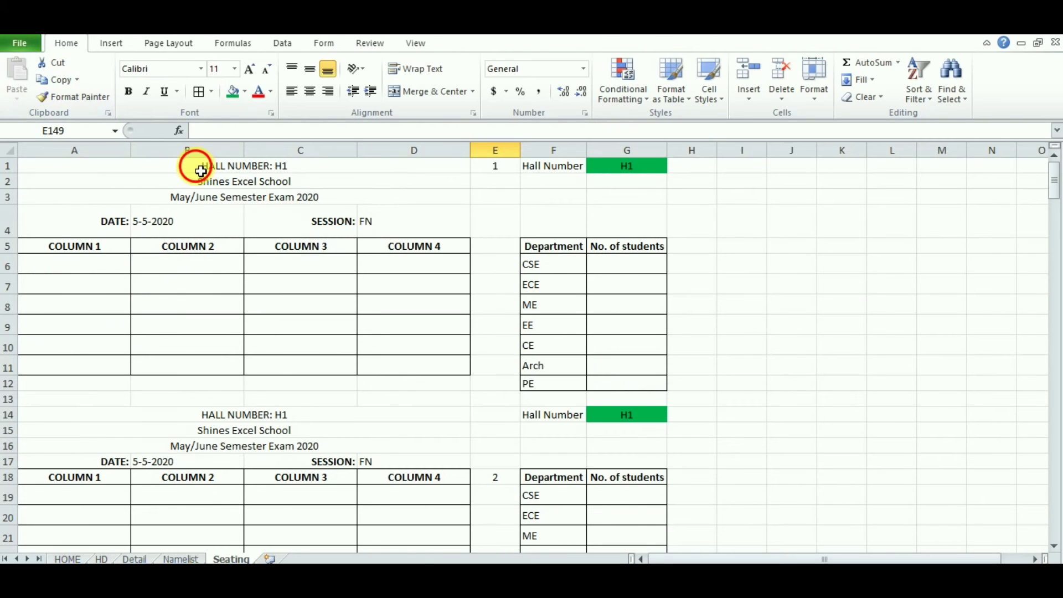
{"action": "left_click_drag", "start_coordinate": [200, 171], "coordinate": [254, 435]}
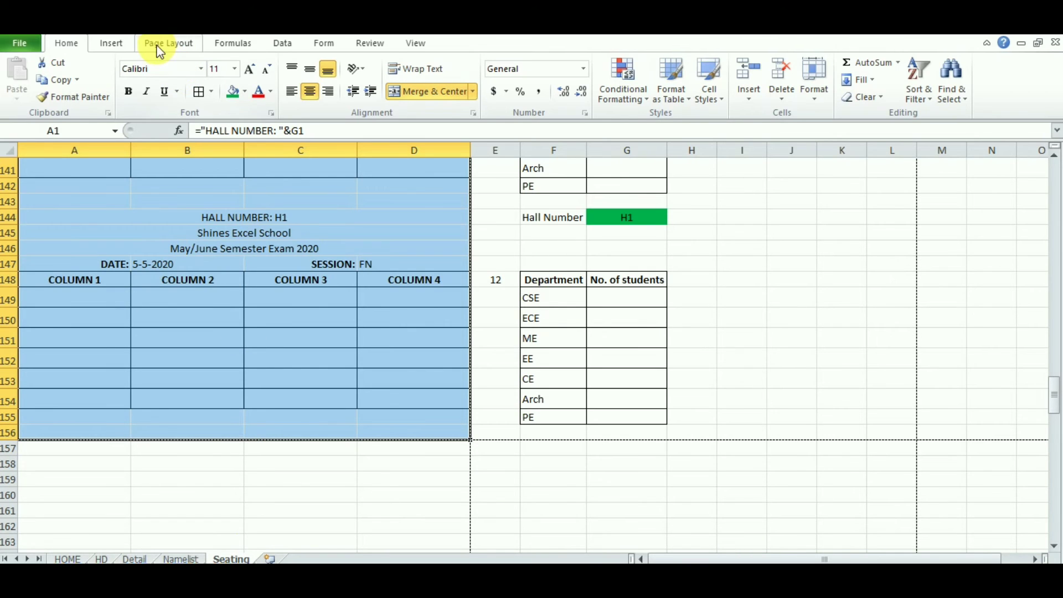
{"action": "left_click", "coordinate": [174, 45]}
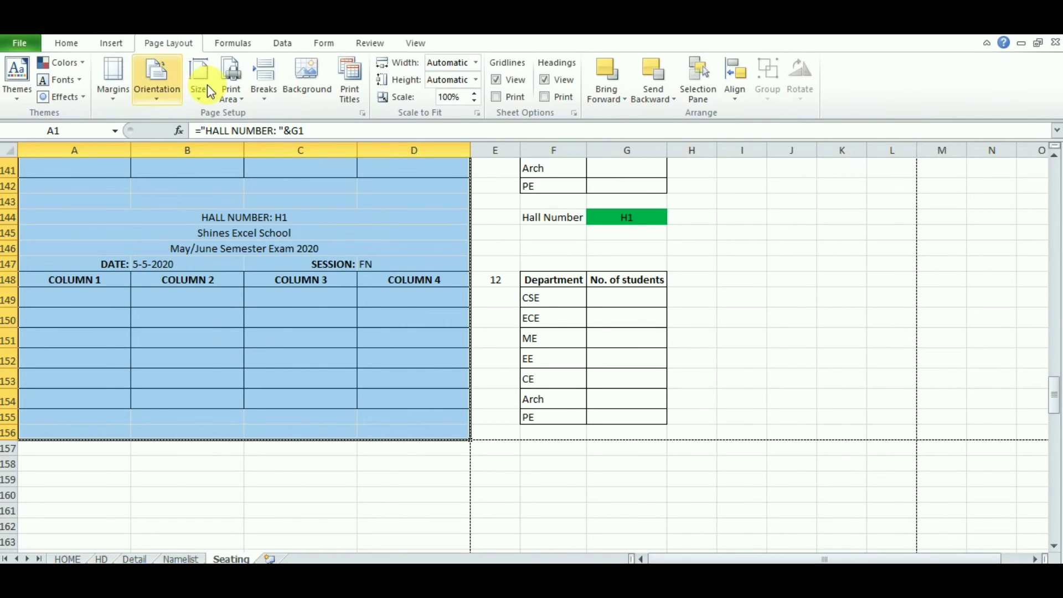
{"action": "left_click", "coordinate": [239, 97]}
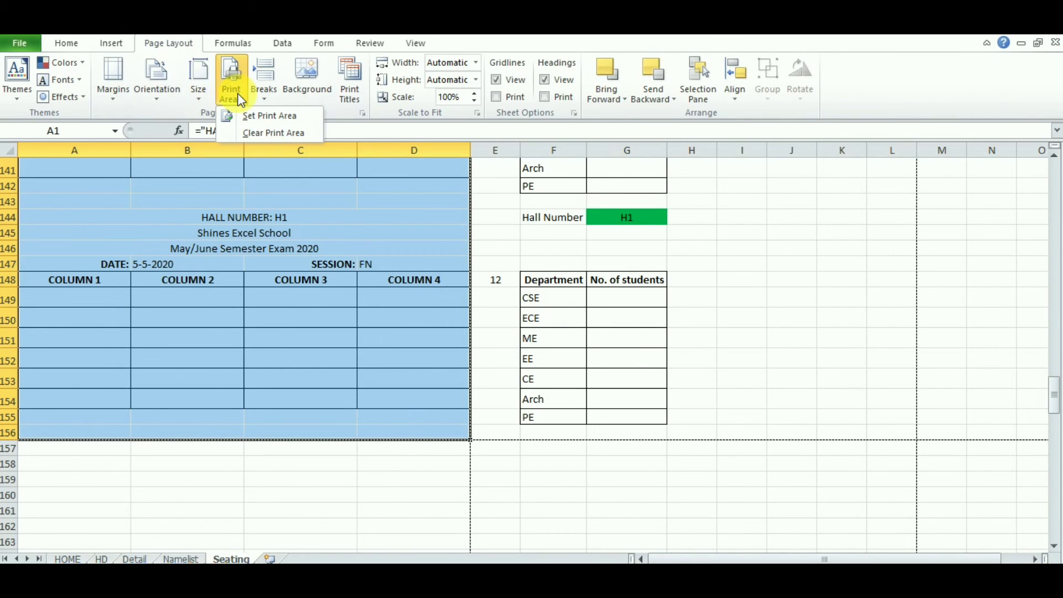
{"action": "left_click", "coordinate": [264, 115]}
Step: Preview the printout, page through to the last page, and close the preview
{"action": "left_click", "coordinate": [42, 253]}
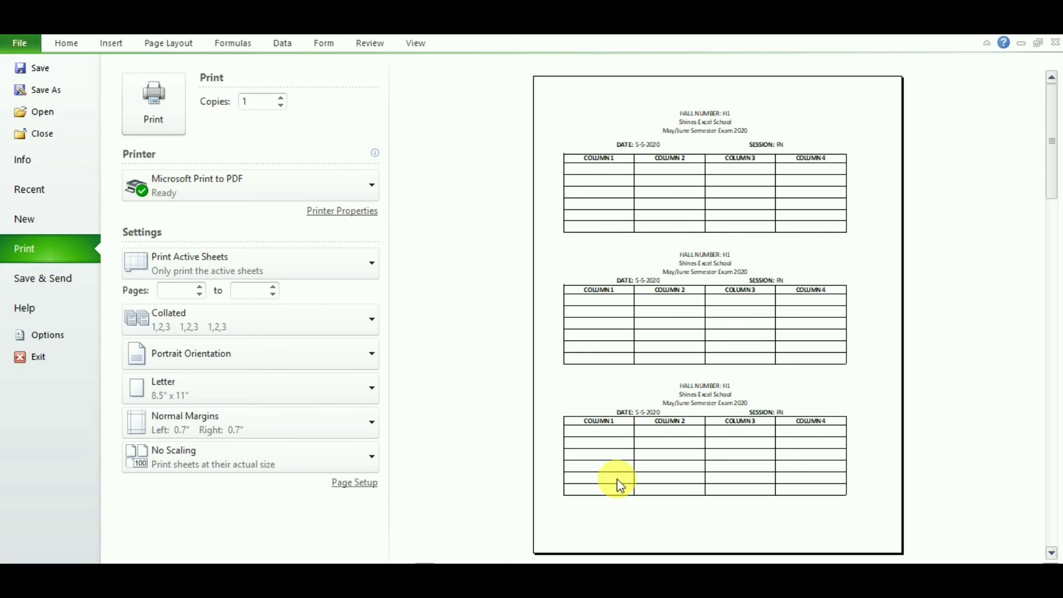
{"action": "left_click", "coordinate": [1051, 552]}
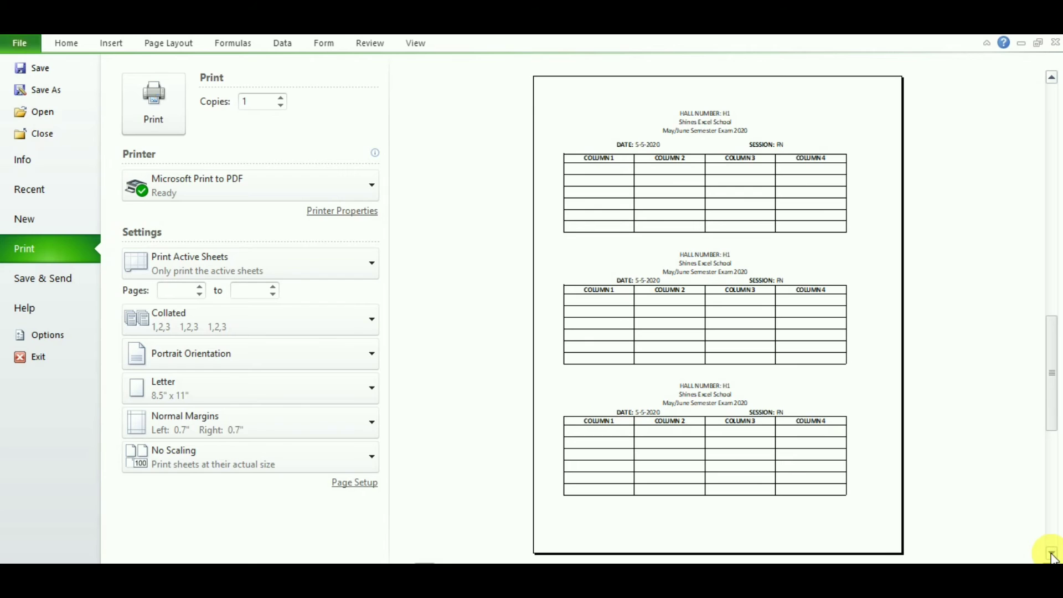
{"action": "left_click", "coordinate": [1051, 552]}
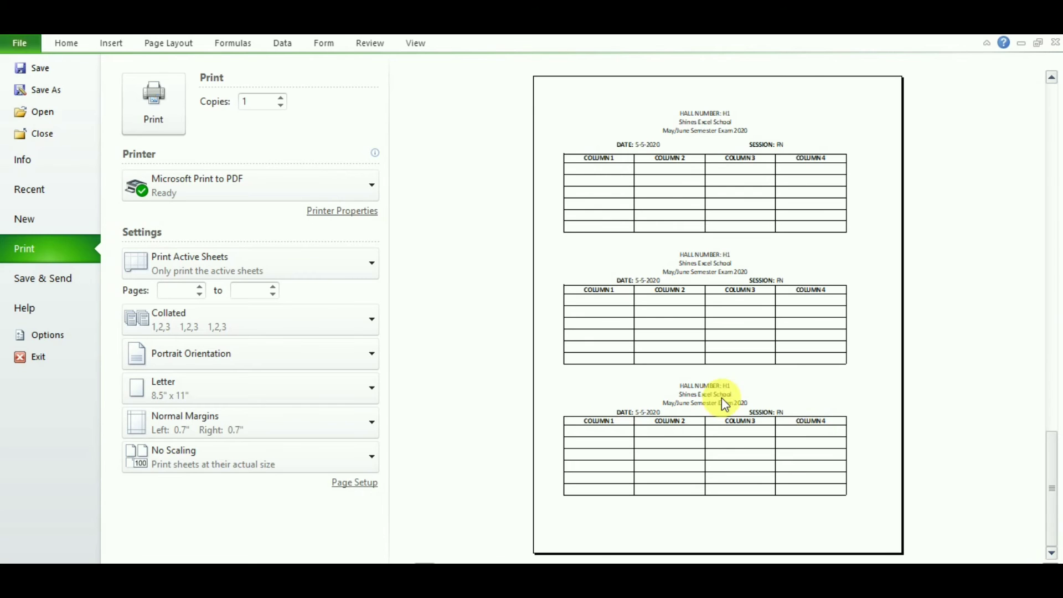
{"action": "key", "text": "Escape"}
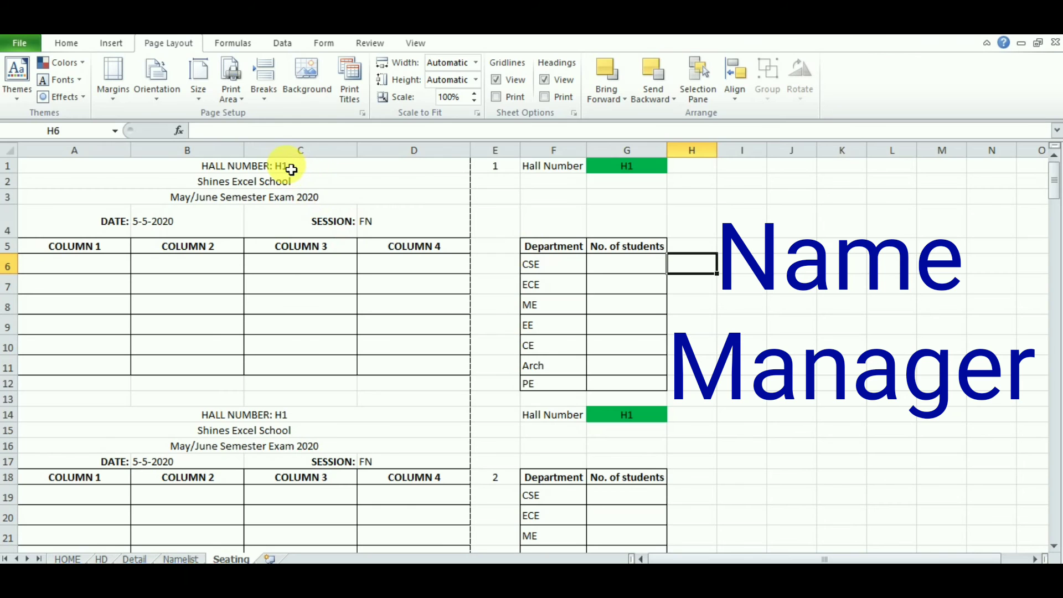
Step: Inspect the hall-number, school-name and exam-detail formulas in cells A1 to A3
{"action": "left_click", "coordinate": [287, 166]}
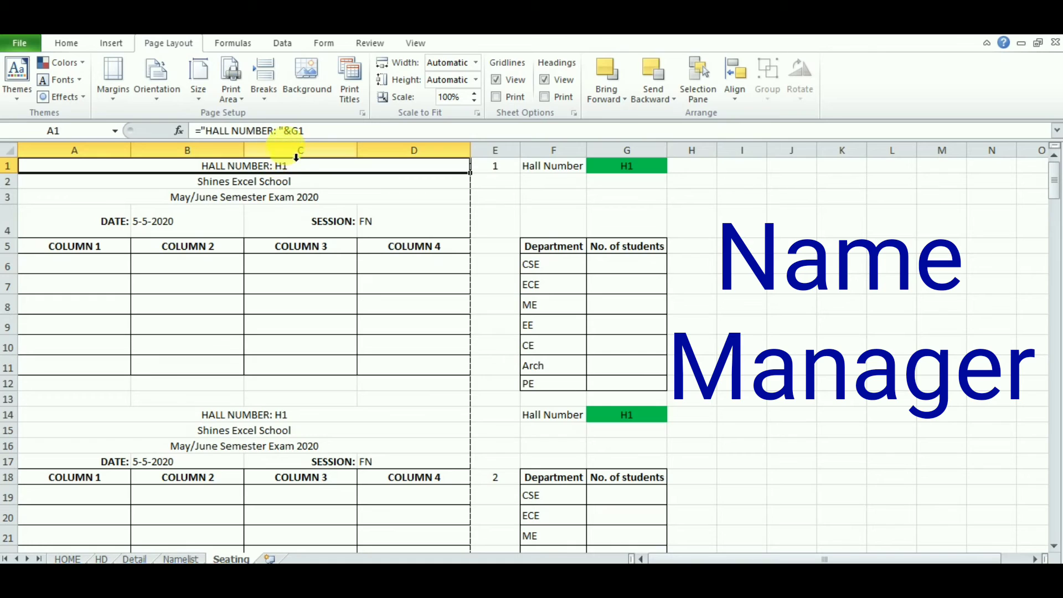
{"action": "left_click", "coordinate": [288, 185]}
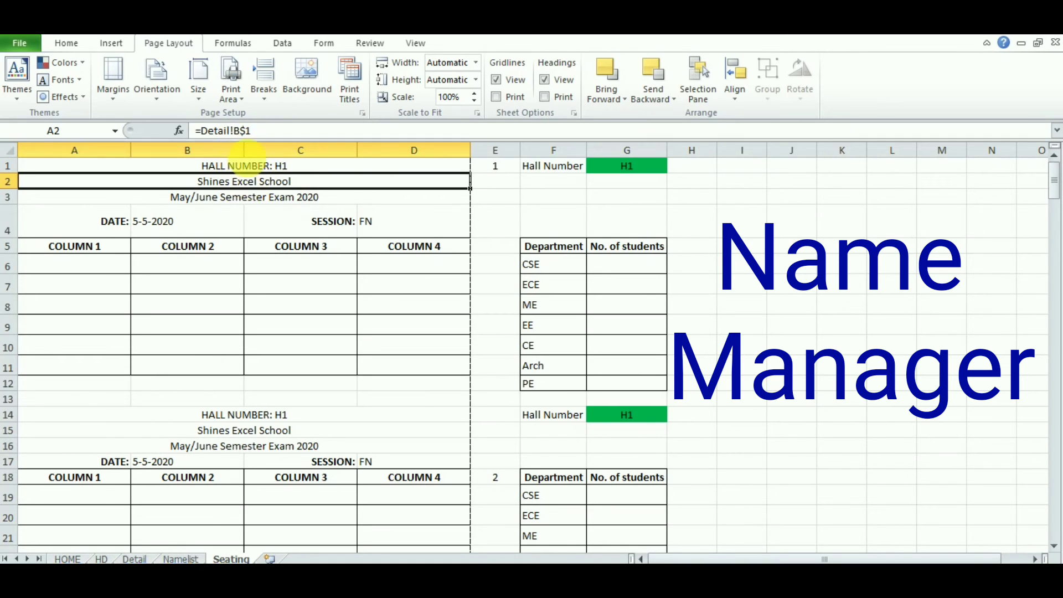
{"action": "left_click", "coordinate": [275, 198]}
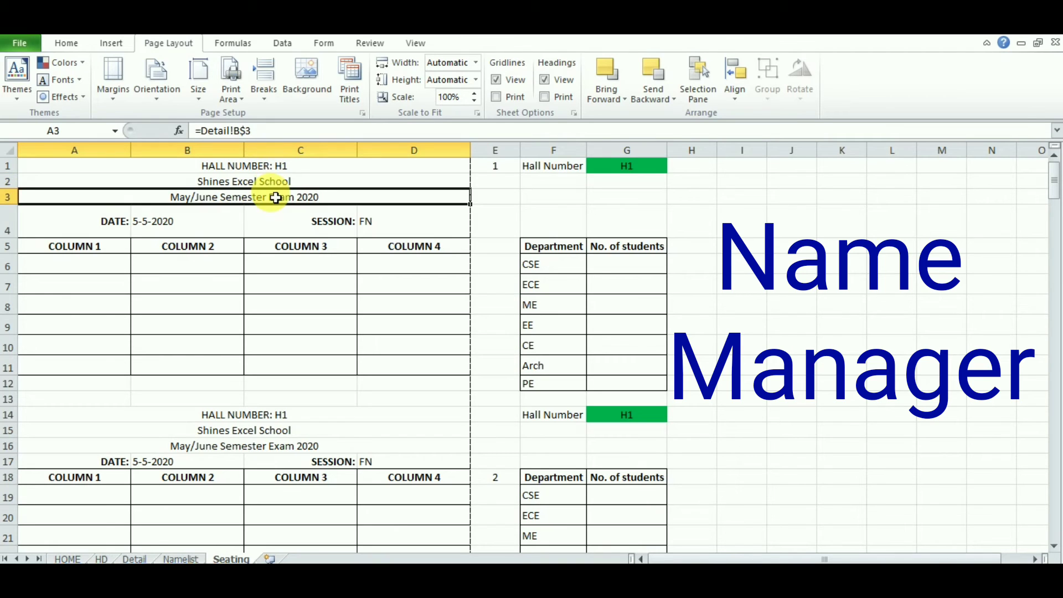
{"action": "left_click", "coordinate": [263, 187]}
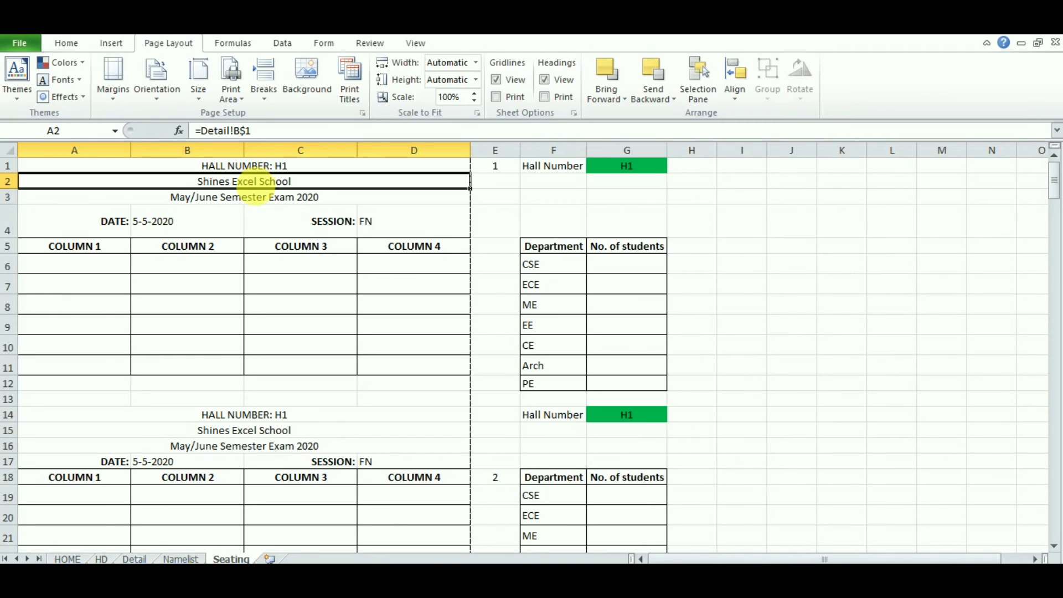
{"action": "left_click", "coordinate": [258, 203]}
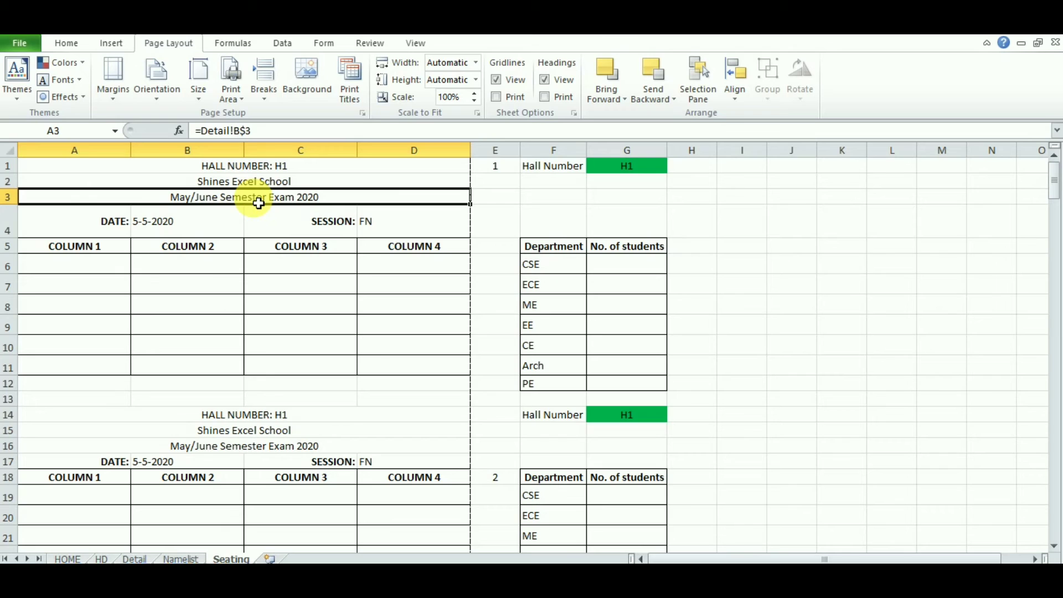
Step: Name the Detail sheet's cell B1 college_name, then return to the Seating sheet
{"action": "left_click", "coordinate": [134, 559]}
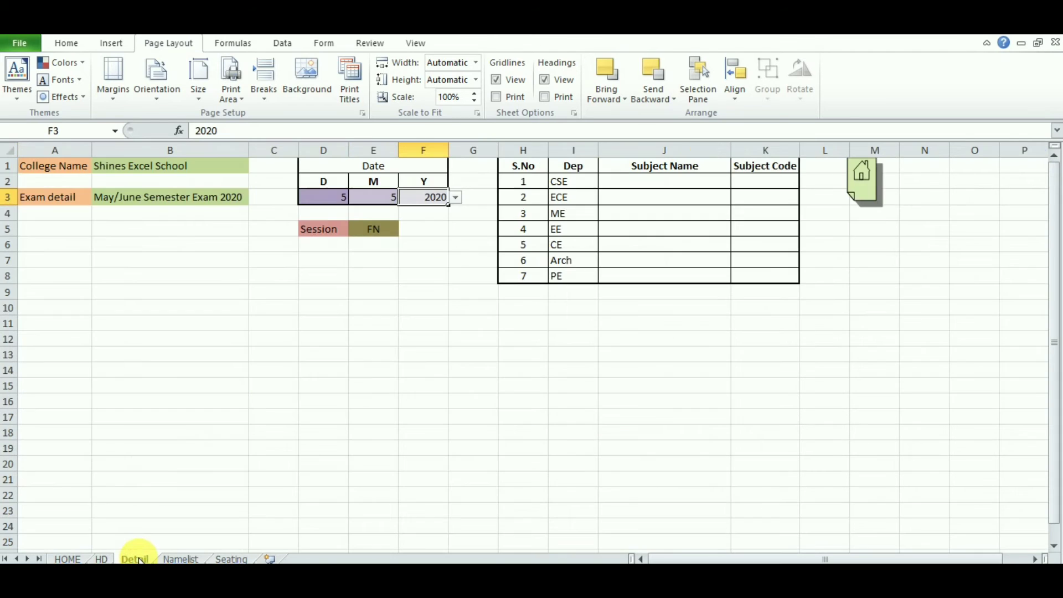
{"action": "left_click", "coordinate": [158, 168]}
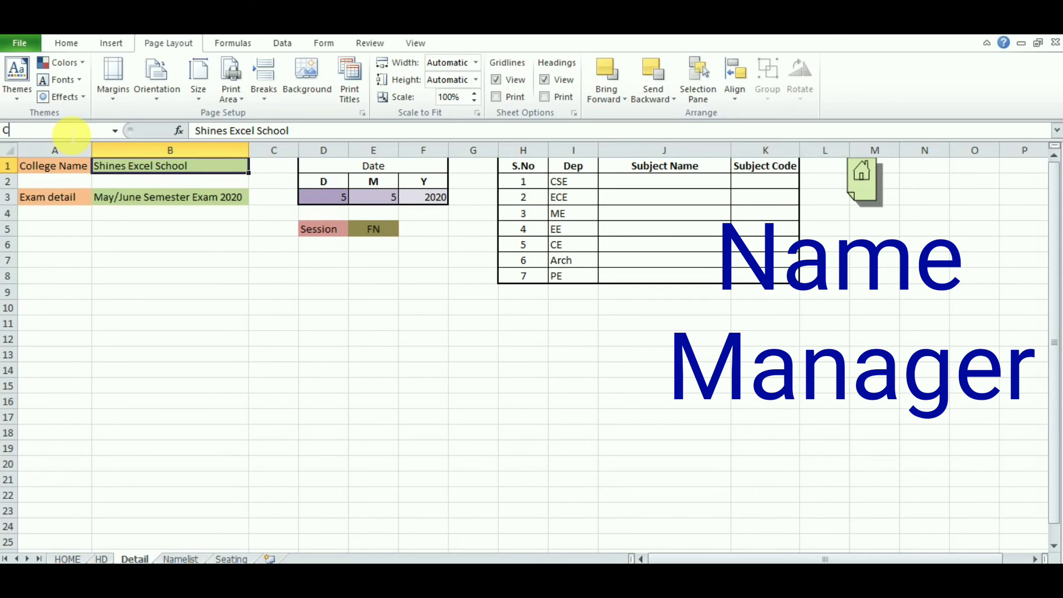
{"action": "type", "text": "college_name"}
{"action": "left_click", "coordinate": [144, 172]}
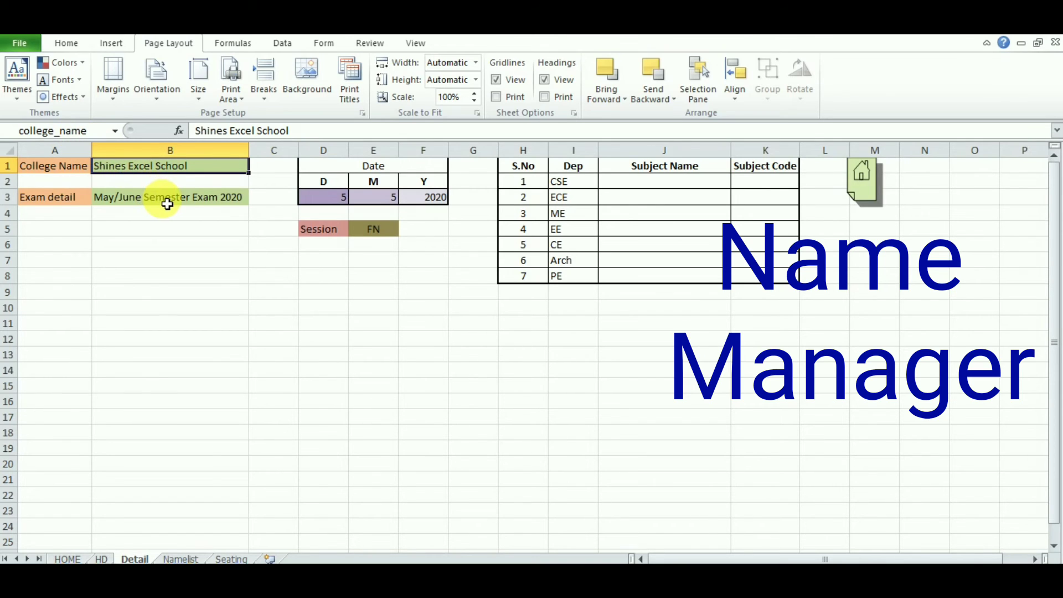
{"action": "left_click", "coordinate": [231, 558]}
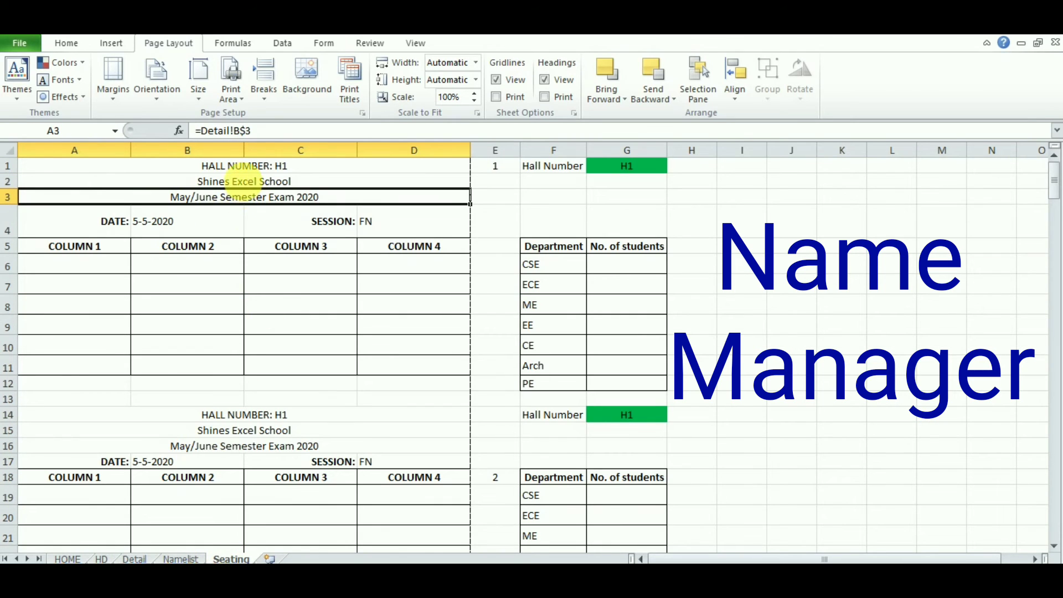
Step: Replace Detail!B$1 in A2's formula with the defined name college_name
{"action": "left_click", "coordinate": [243, 185]}
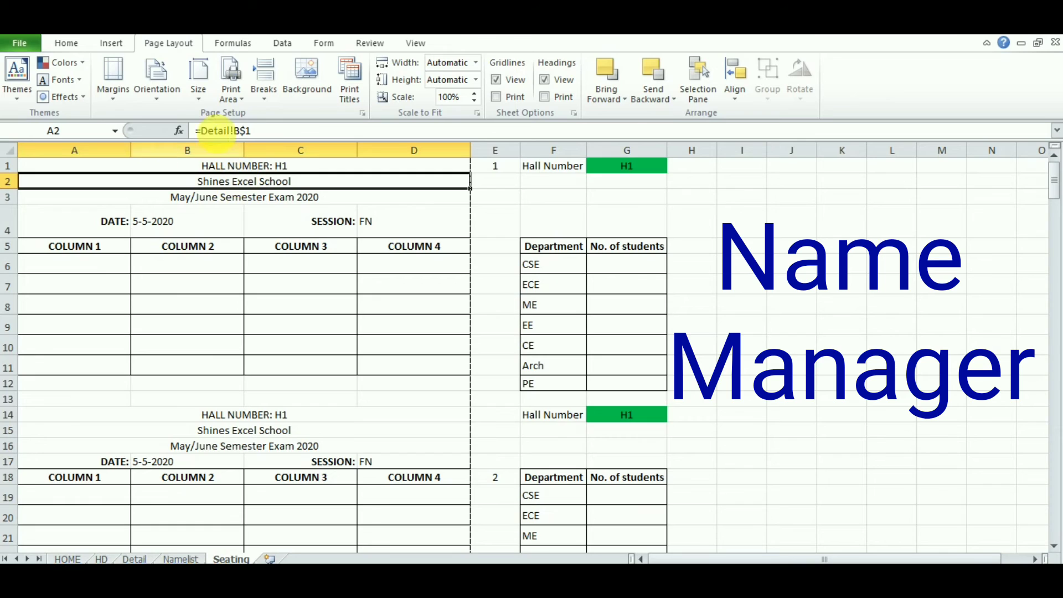
{"action": "left_click_drag", "start_coordinate": [250, 130], "coordinate": [215, 135]}
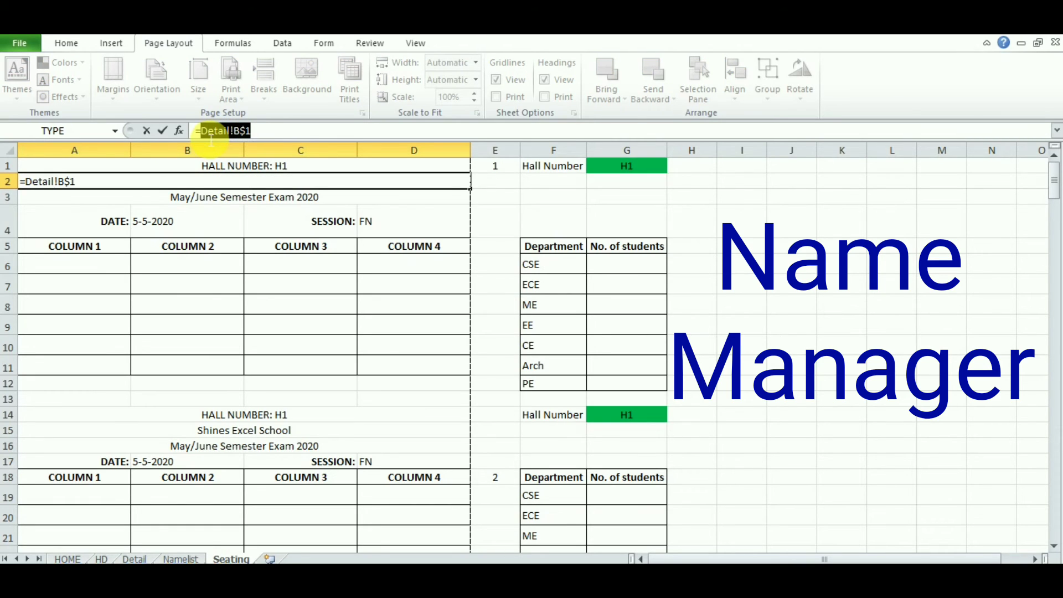
{"action": "key", "text": "BackSpace"}
{"action": "type", "text": "college_name"}
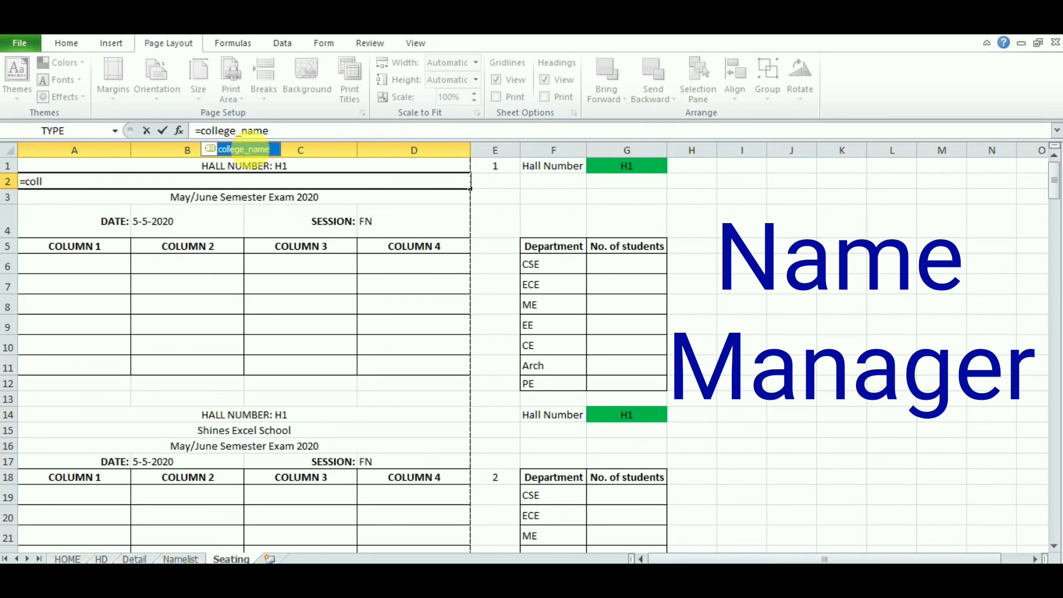
{"action": "double_click", "coordinate": [244, 150]}
{"action": "key", "text": "Return"}
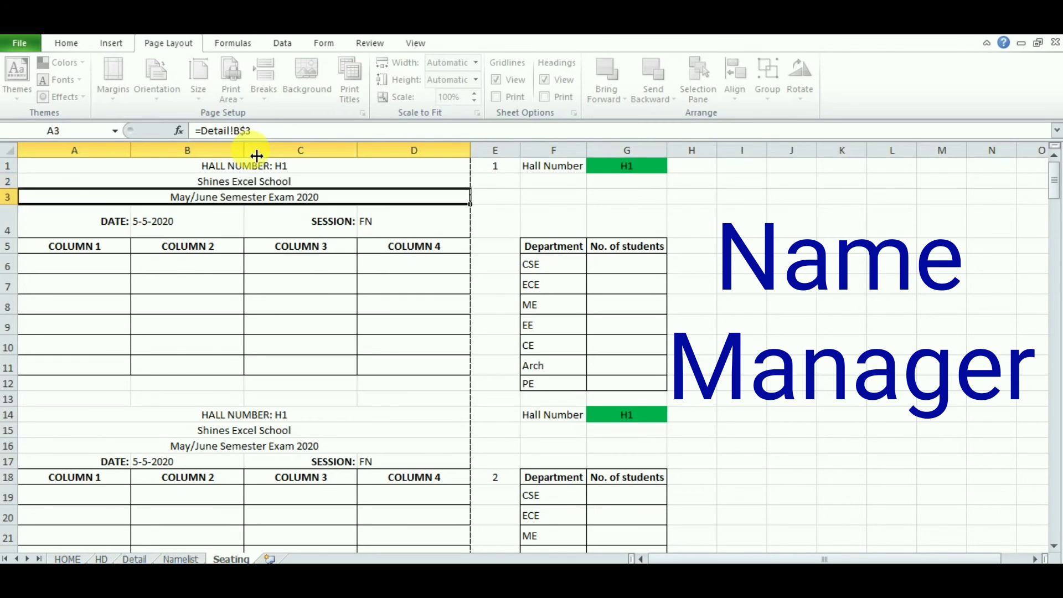
Step: Copy A2's =college_name formula into the second block's school-name cell A15
{"action": "left_click", "coordinate": [249, 187]}
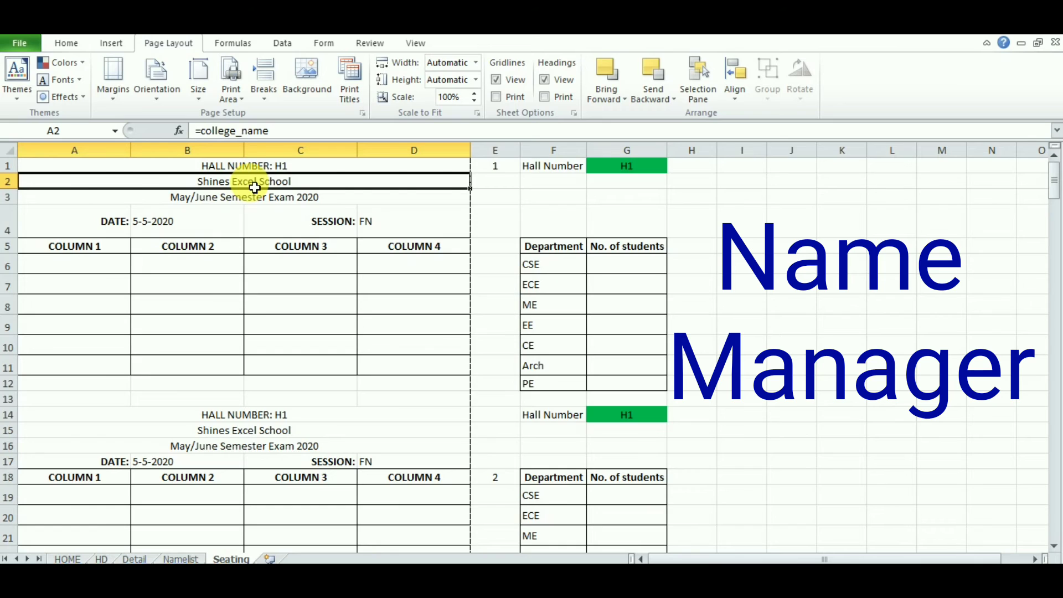
{"action": "key", "text": "ctrl+c"}
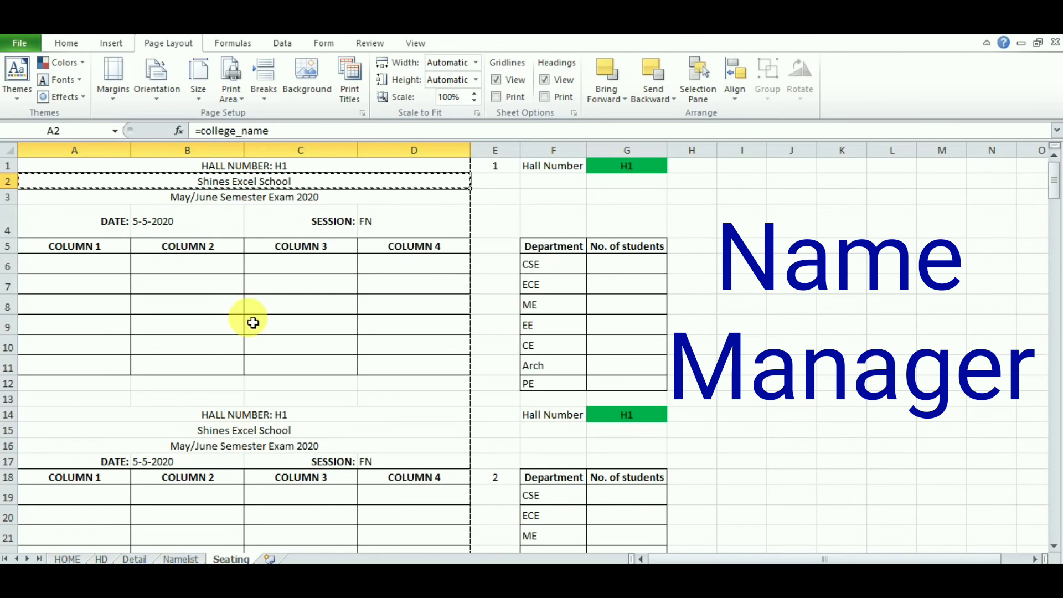
{"action": "key", "text": "Escape"}
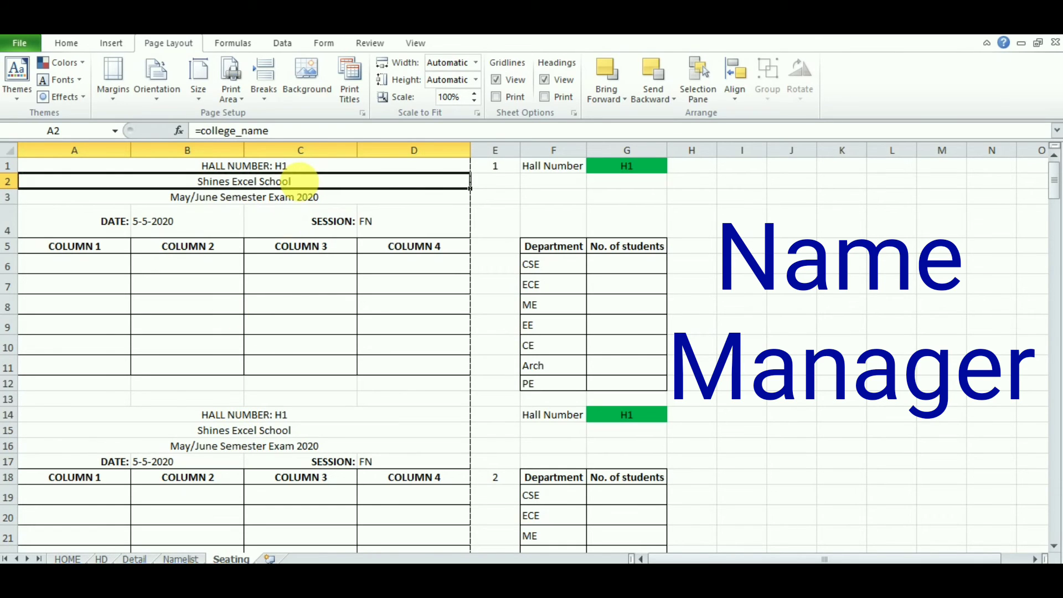
{"action": "right_click", "coordinate": [299, 181]}
{"action": "left_click", "coordinate": [339, 208]}
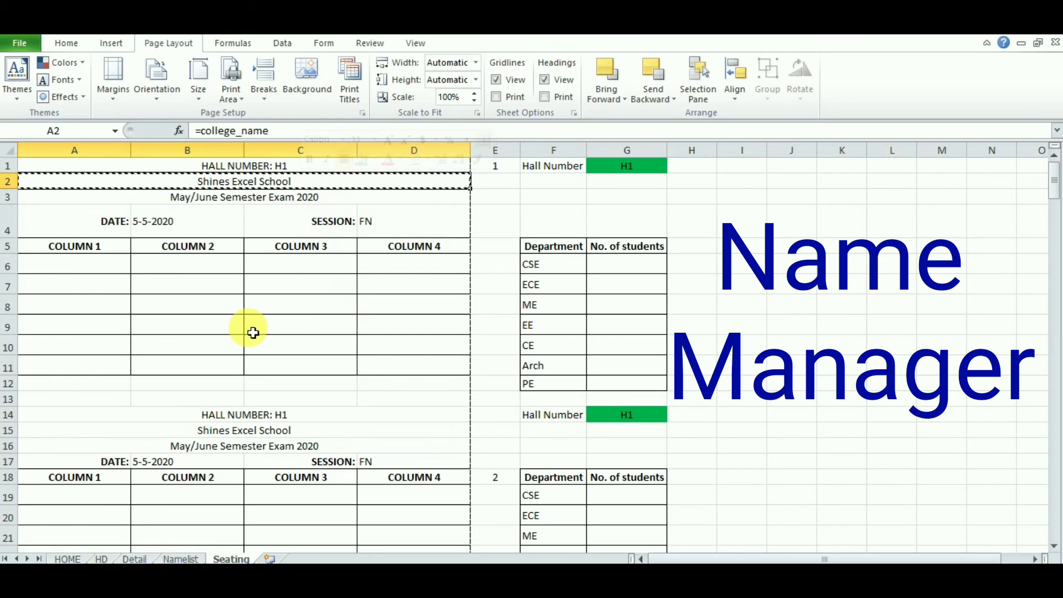
{"action": "left_click", "coordinate": [236, 431]}
{"action": "right_click", "coordinate": [237, 435]}
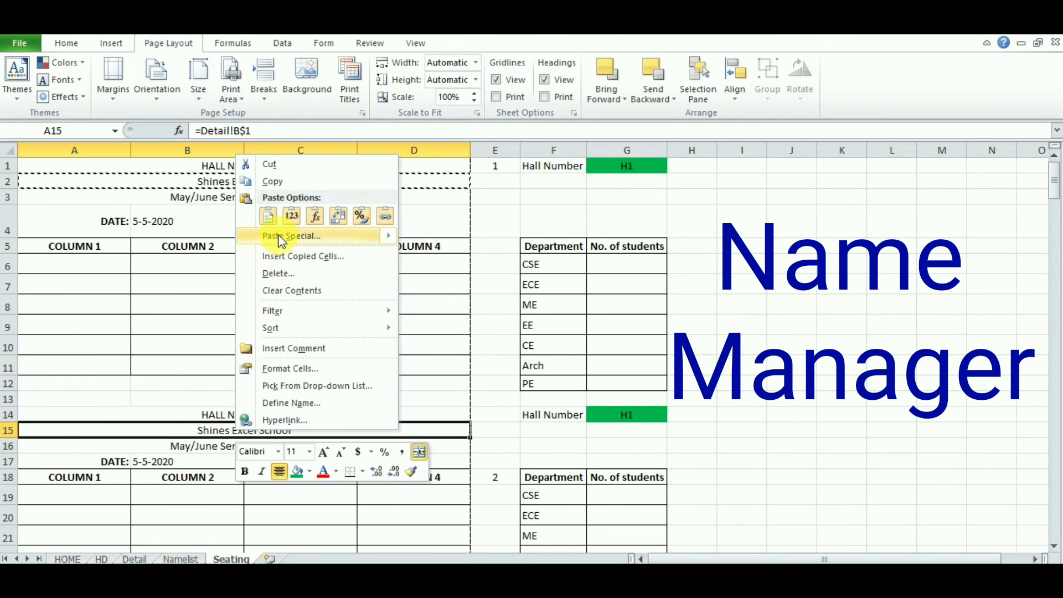
{"action": "mouse_move", "coordinate": [279, 235]}
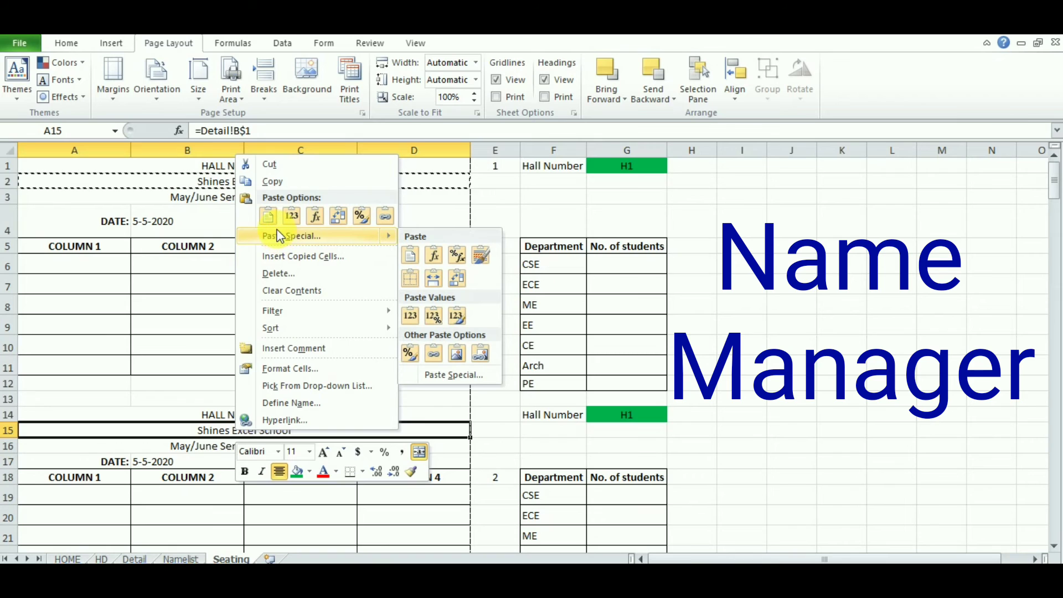
{"action": "left_click", "coordinate": [411, 258]}
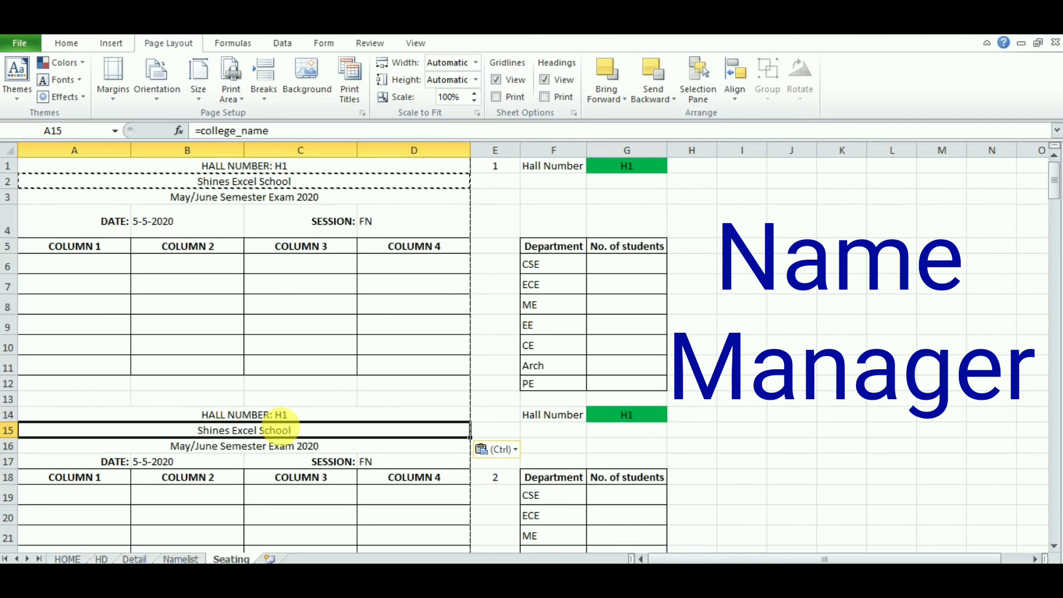
{"action": "key", "text": "Escape"}
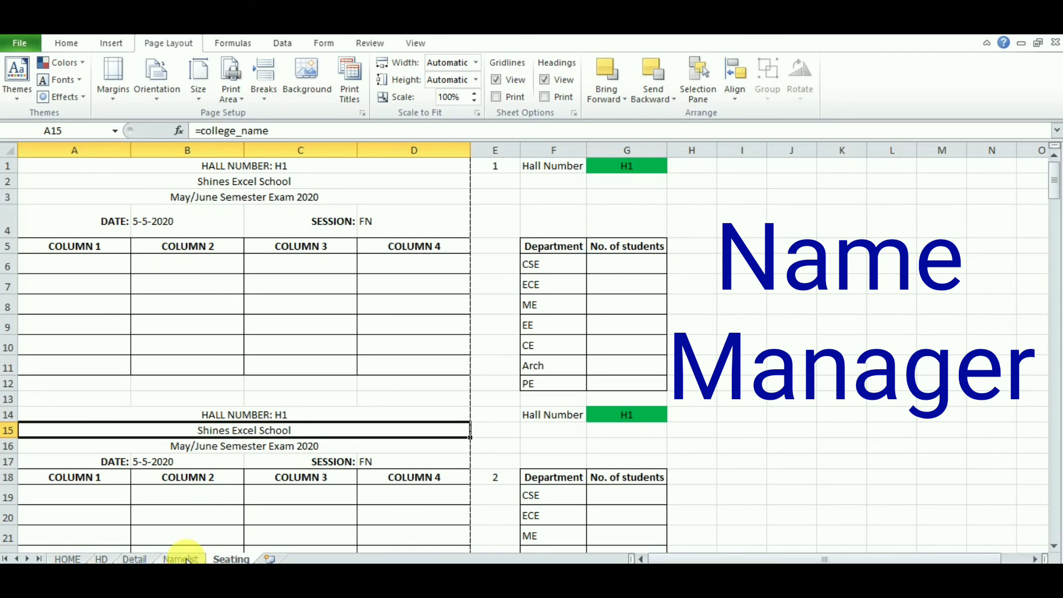
Step: Check the exam detail in Detail!B3, then change A3's formula to =exam_detail
{"action": "left_click", "coordinate": [134, 558]}
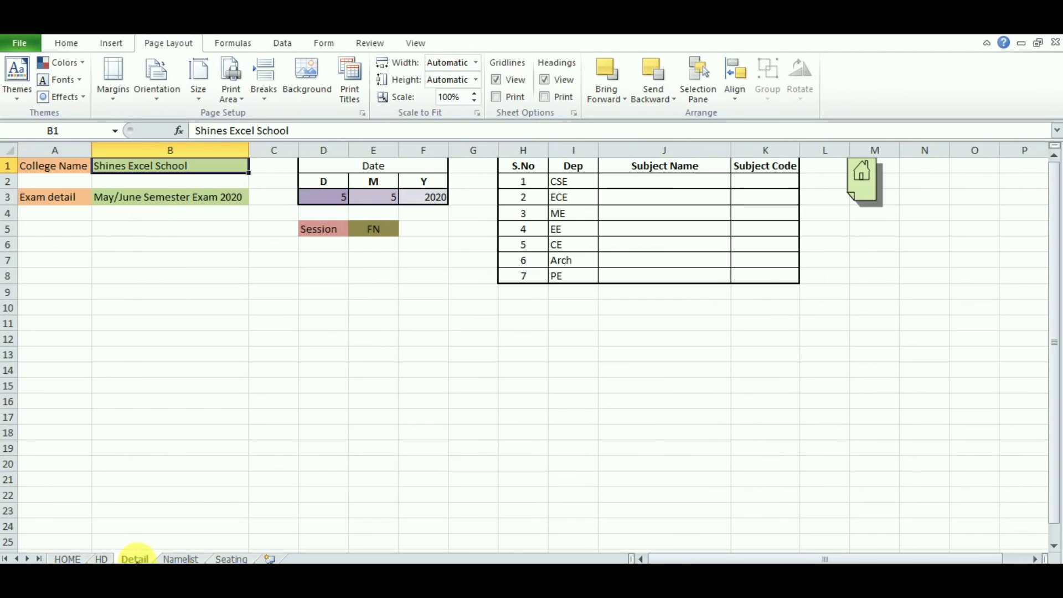
{"action": "left_click", "coordinate": [164, 204]}
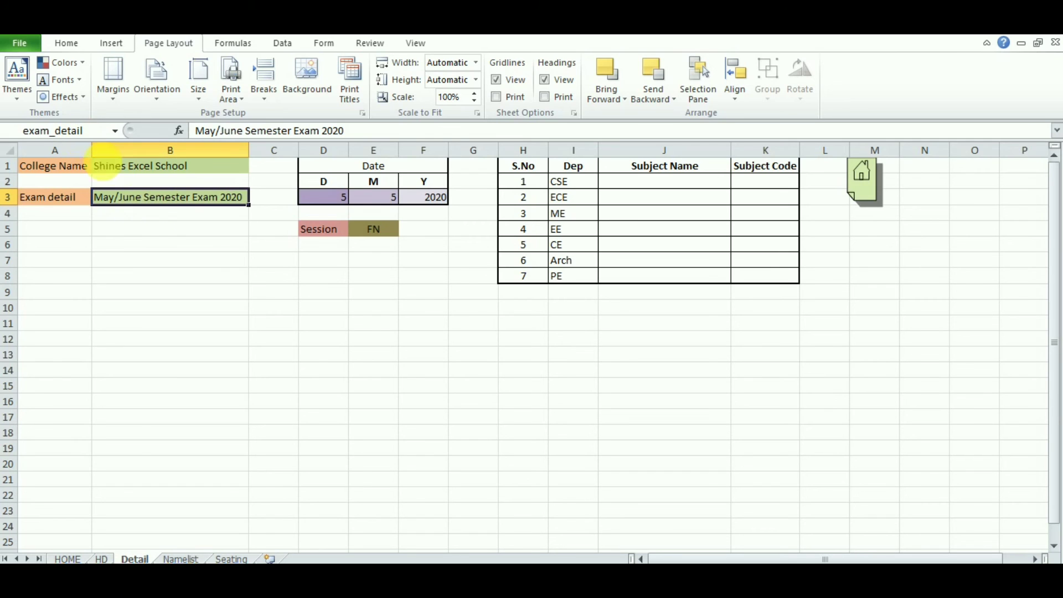
{"action": "left_click", "coordinate": [235, 559]}
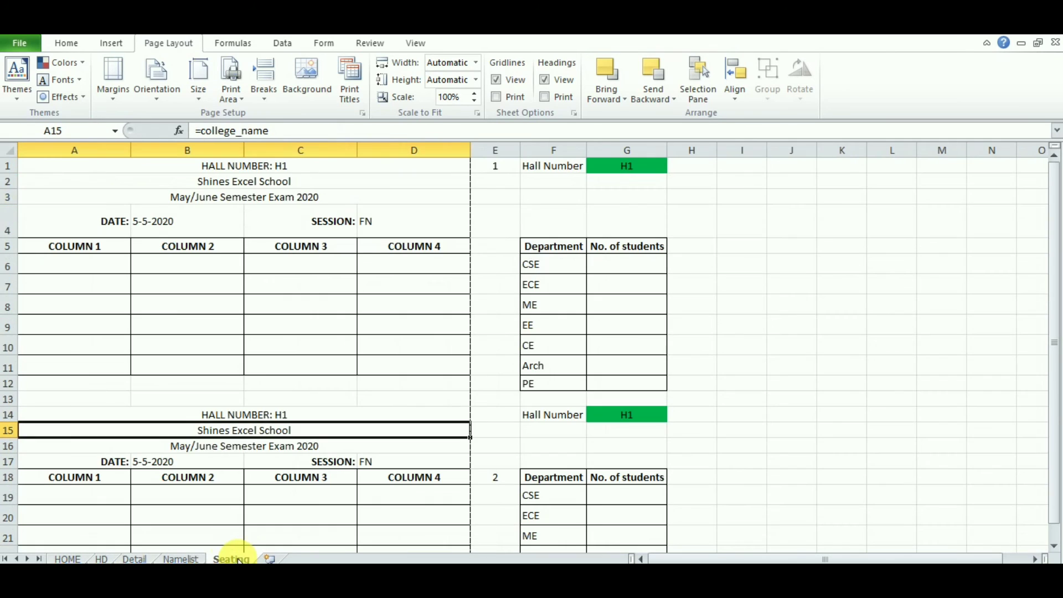
{"action": "left_click", "coordinate": [256, 203]}
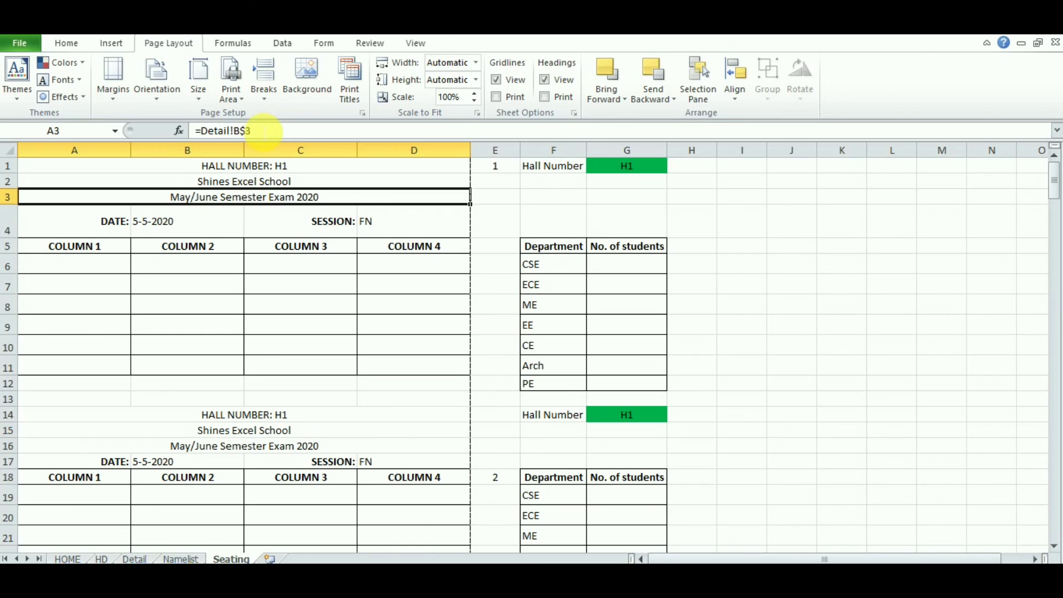
{"action": "left_click_drag", "start_coordinate": [251, 130], "coordinate": [230, 133]}
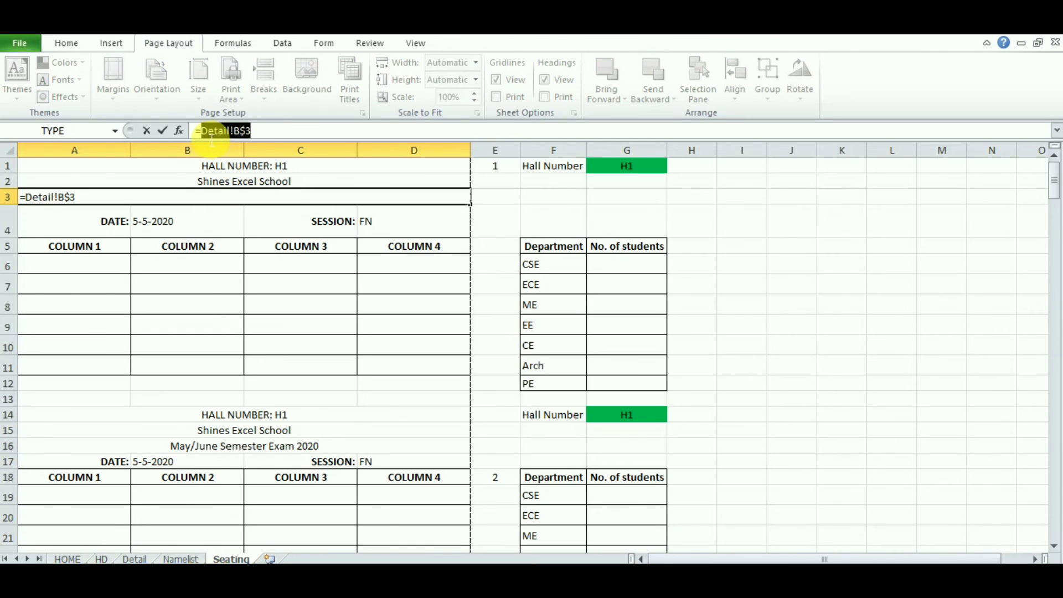
{"action": "type", "text": "exa"}
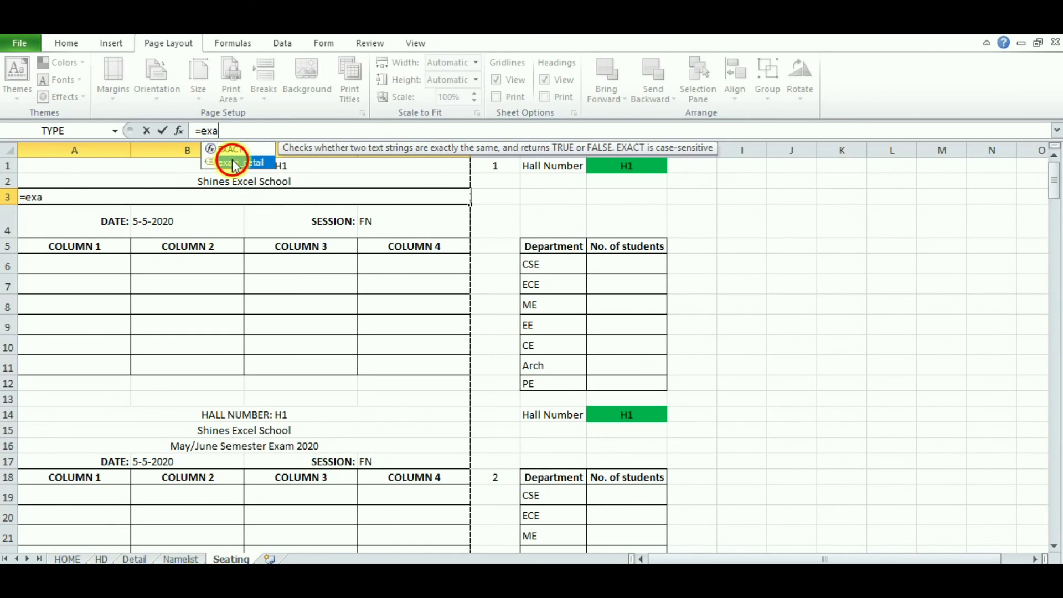
{"action": "double_click", "coordinate": [231, 162]}
{"action": "key", "text": "Return"}
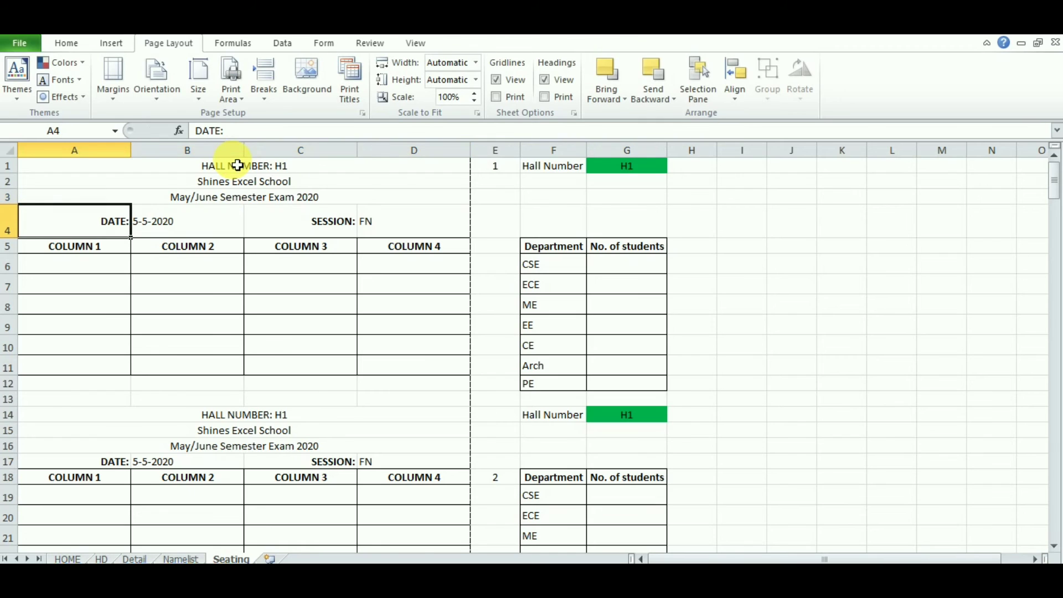
Step: Copy the =exam_detail formula from A3 into the second block's cell A16
{"action": "left_click", "coordinate": [250, 200]}
{"action": "right_click", "coordinate": [249, 202]}
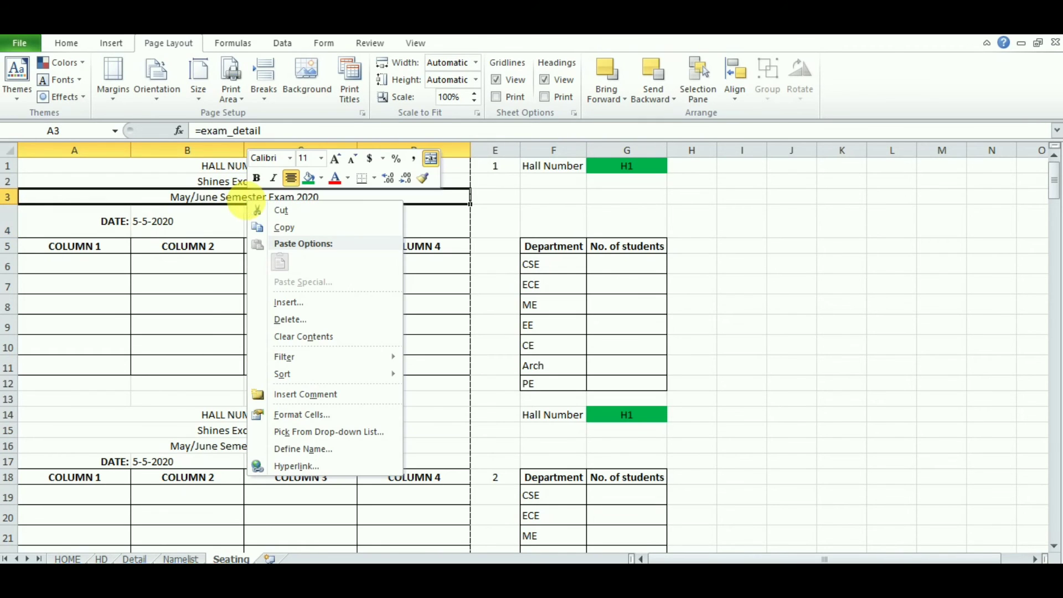
{"action": "left_click", "coordinate": [278, 227]}
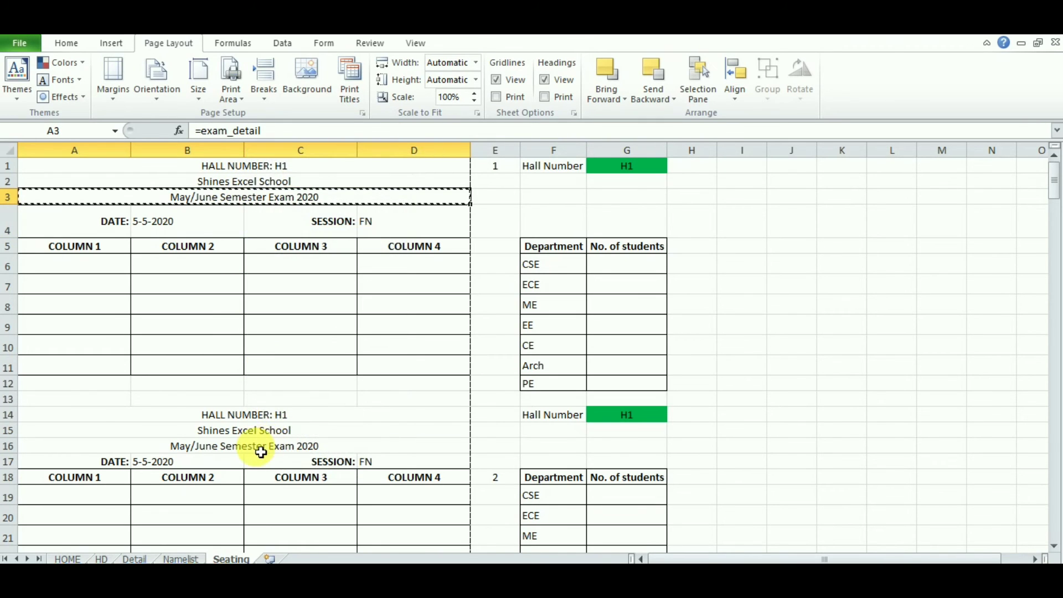
{"action": "left_click", "coordinate": [260, 446]}
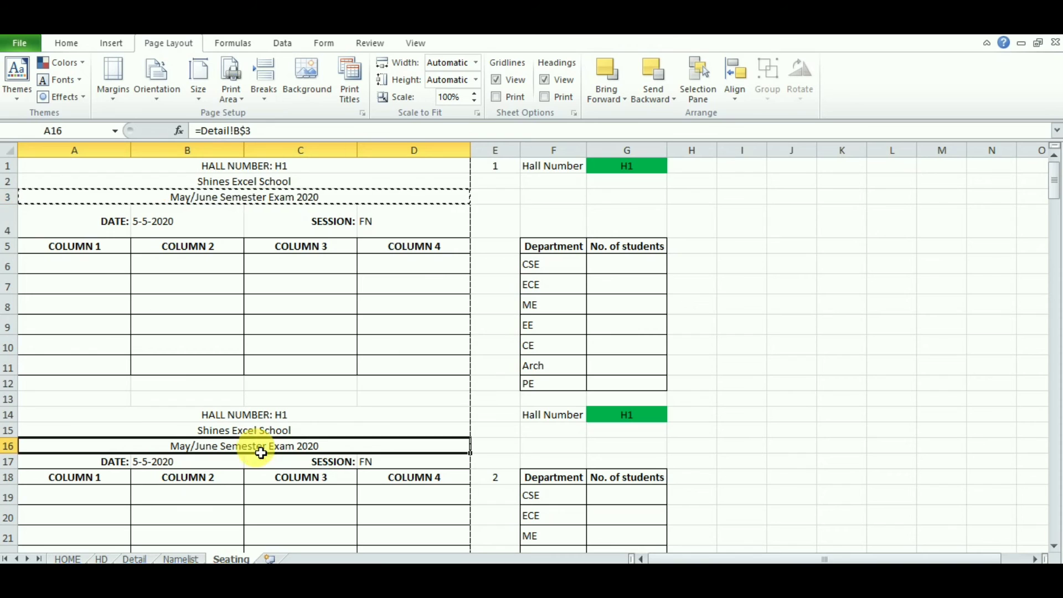
{"action": "left_click", "coordinate": [66, 43]}
{"action": "left_click", "coordinate": [18, 72]}
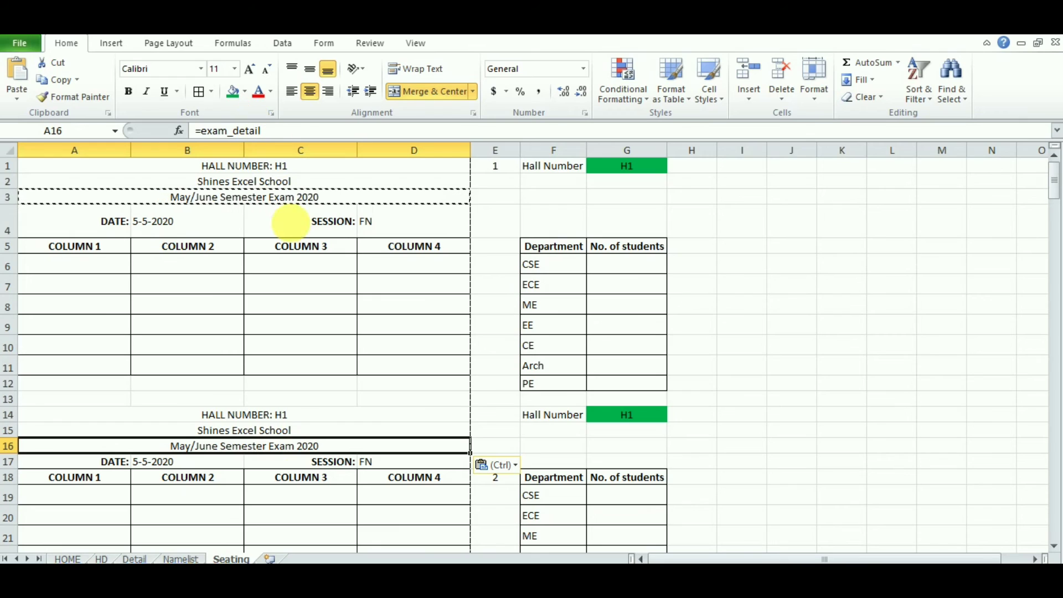
{"action": "key", "text": "Escape"}
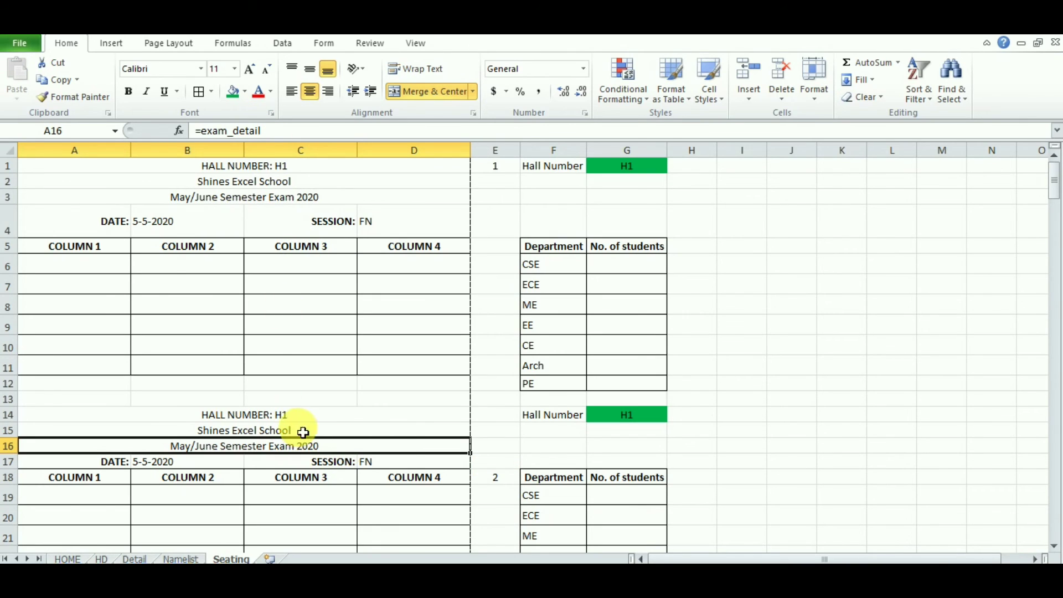
Step: Set the second and third blocks' hall numbers in G14 and G27 to H2 and H3
{"action": "left_click", "coordinate": [645, 170]}
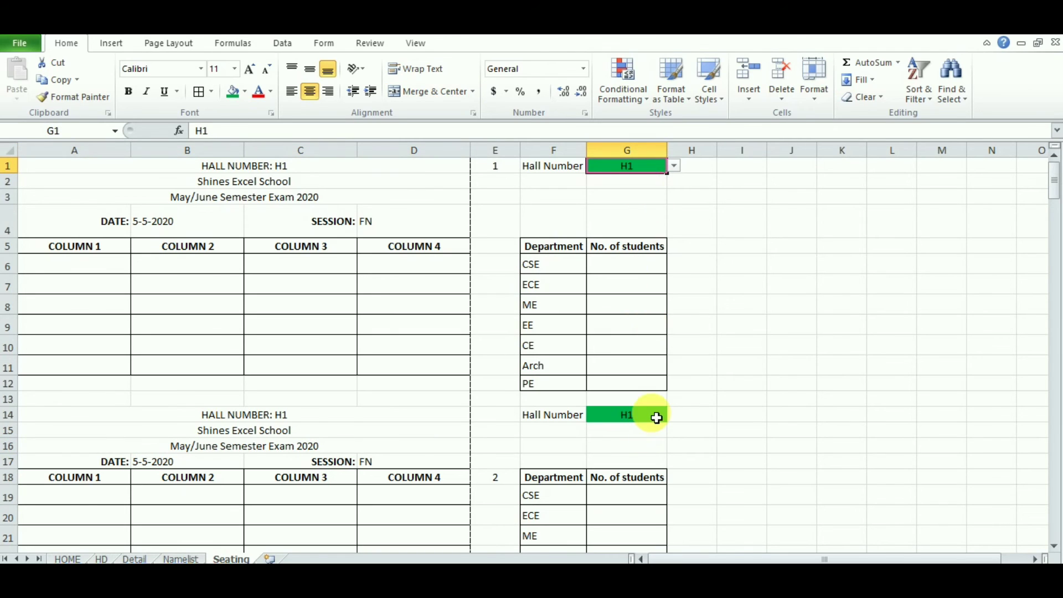
{"action": "left_click", "coordinate": [657, 417]}
{"action": "left_click", "coordinate": [675, 414]}
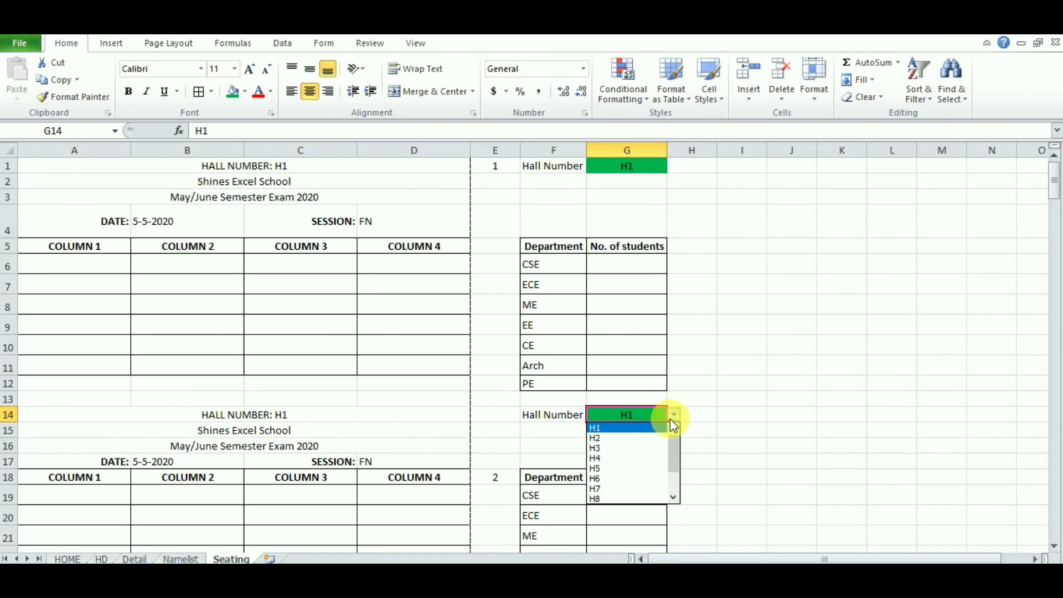
{"action": "left_click", "coordinate": [636, 435]}
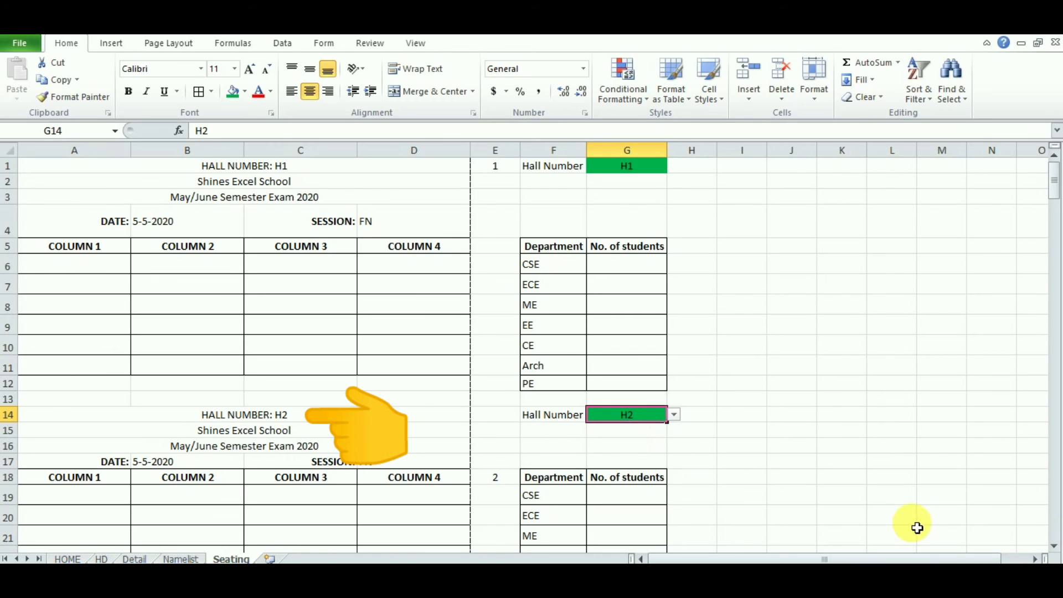
{"action": "left_click", "coordinate": [1056, 547]}
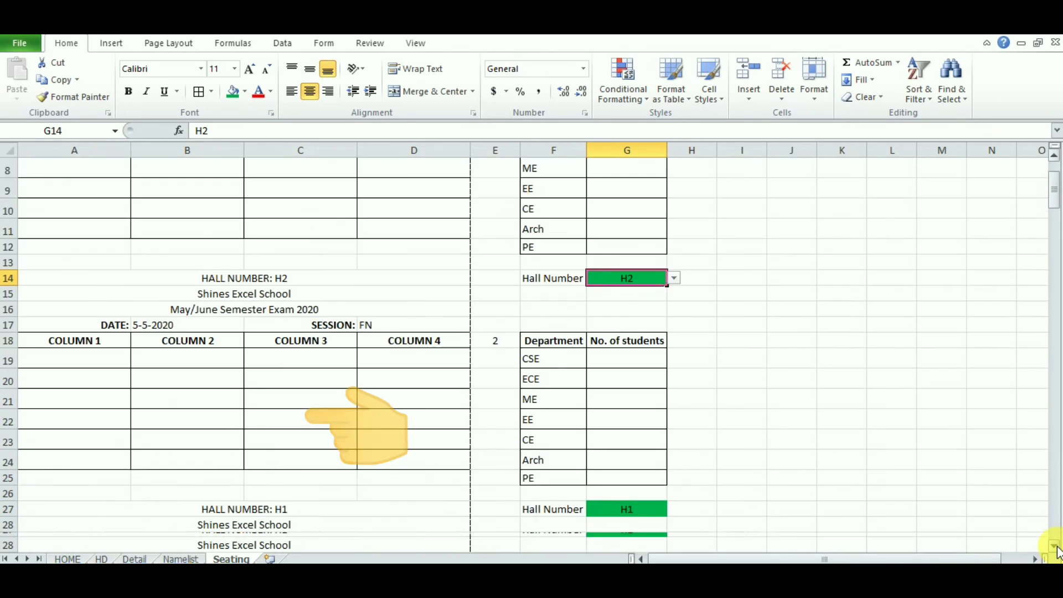
{"action": "left_click", "coordinate": [645, 428]}
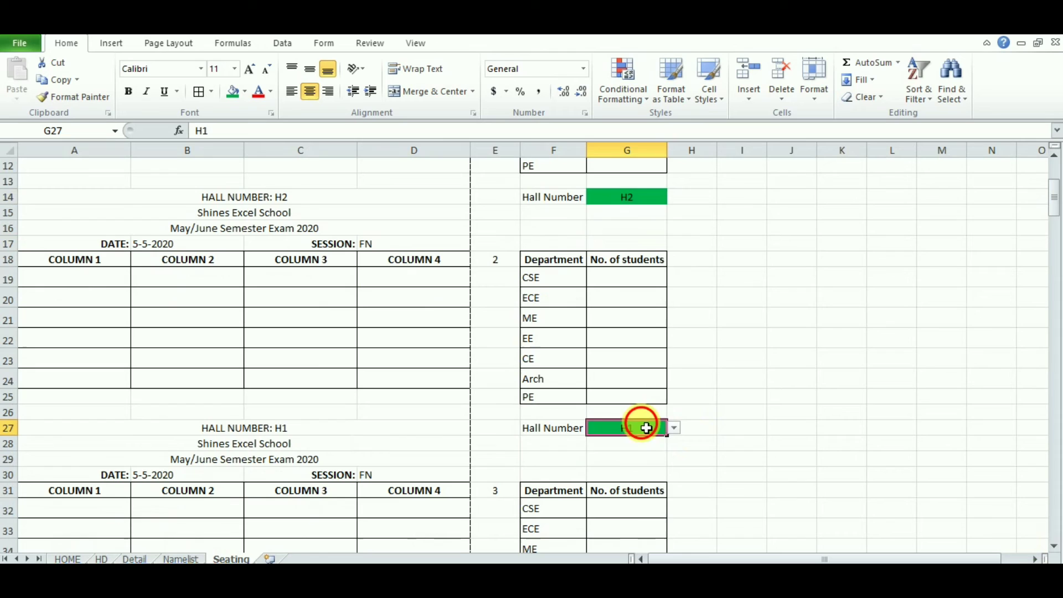
{"action": "left_click", "coordinate": [675, 428]}
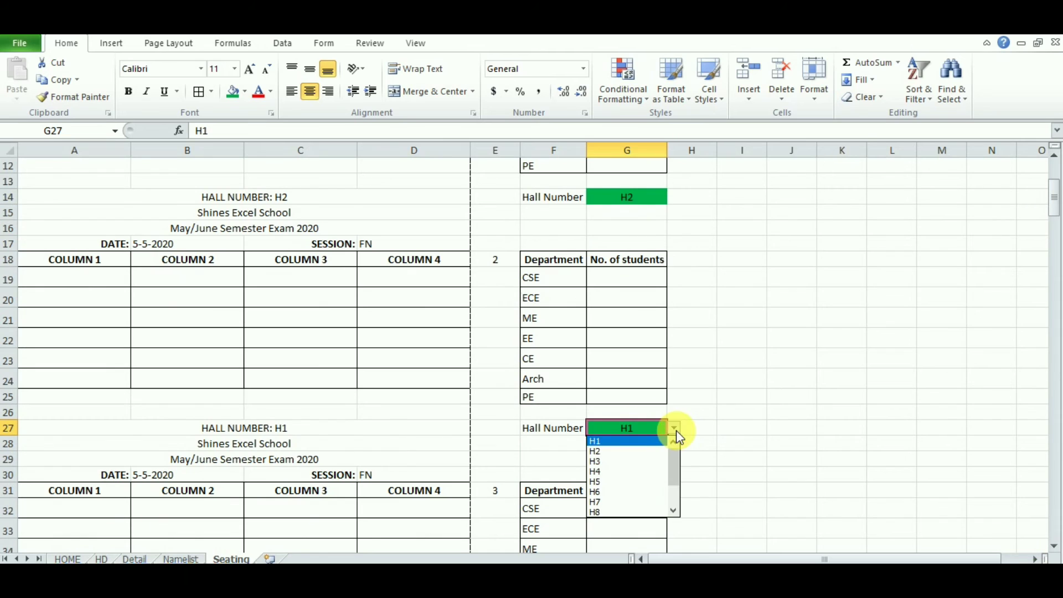
{"action": "left_click", "coordinate": [620, 462]}
{"action": "left_click", "coordinate": [1055, 547]}
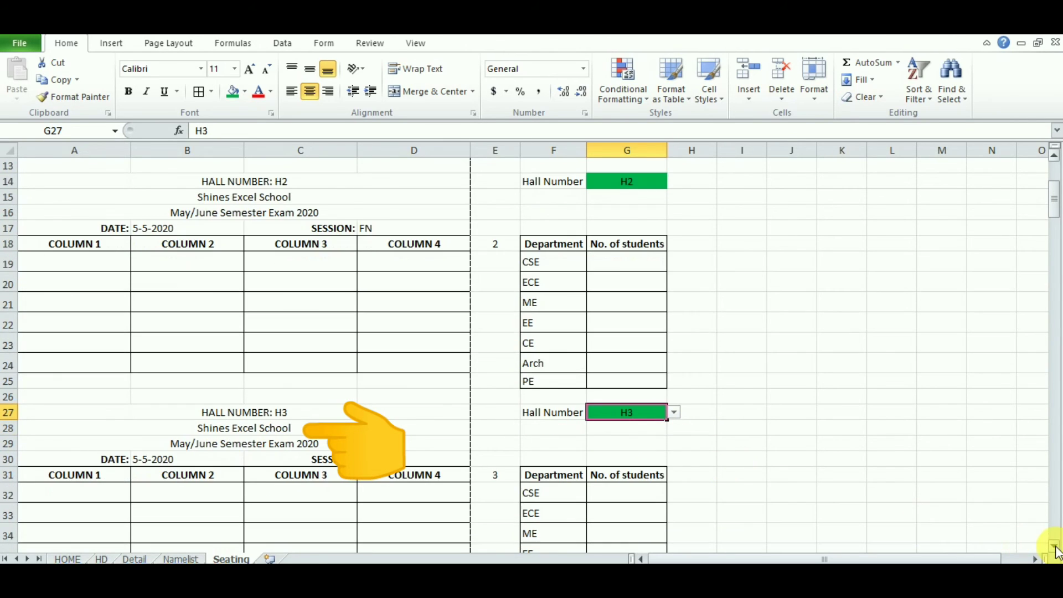
{"action": "left_click", "coordinate": [1054, 546]}
{"action": "left_click", "coordinate": [1055, 546]}
{"action": "left_click", "coordinate": [1054, 547]}
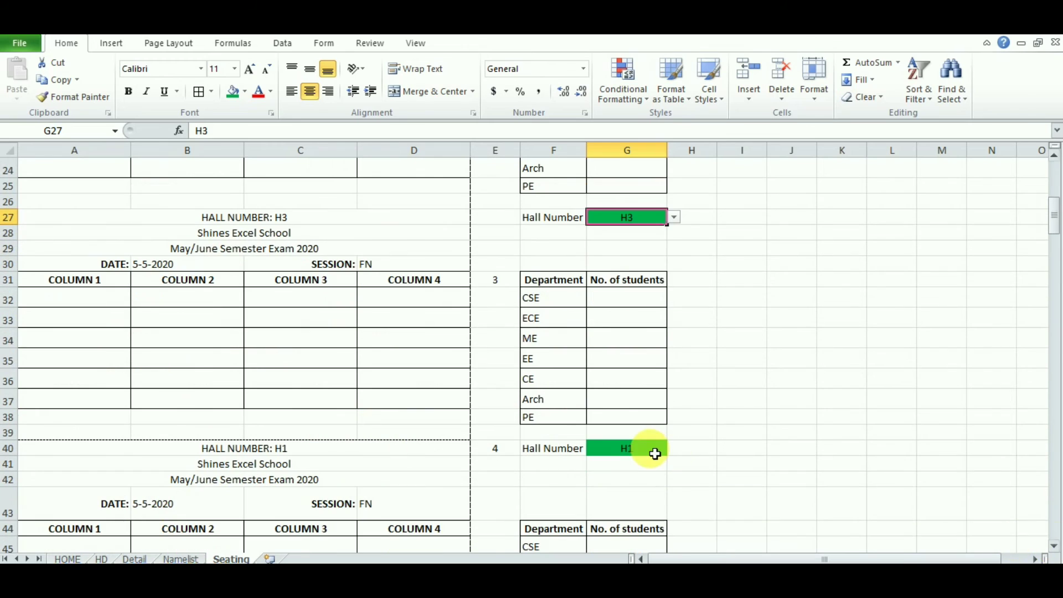
Step: Set the fourth and fifth blocks' hall numbers in G40 and G53 to H4 and H5
{"action": "left_click", "coordinate": [636, 447]}
{"action": "left_click", "coordinate": [675, 449]}
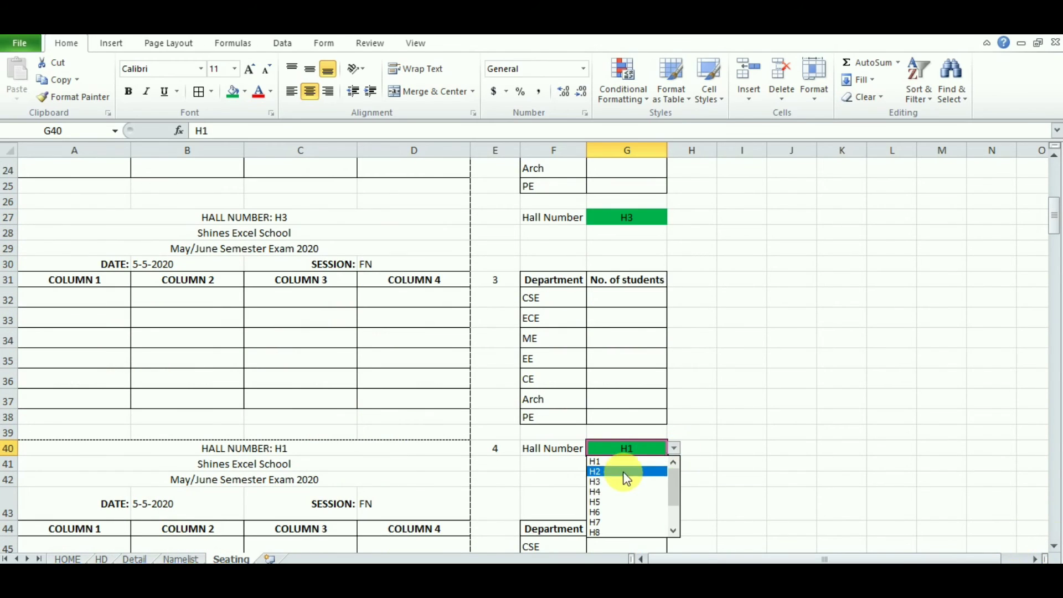
{"action": "left_click", "coordinate": [617, 490]}
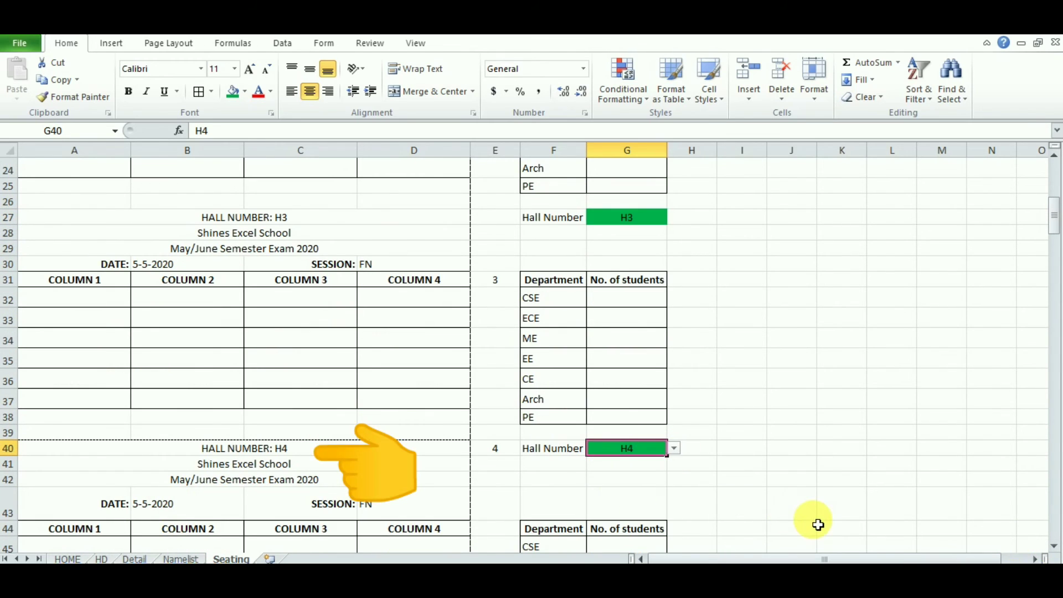
{"action": "left_click", "coordinate": [1054, 547]}
{"action": "left_click", "coordinate": [1054, 548]}
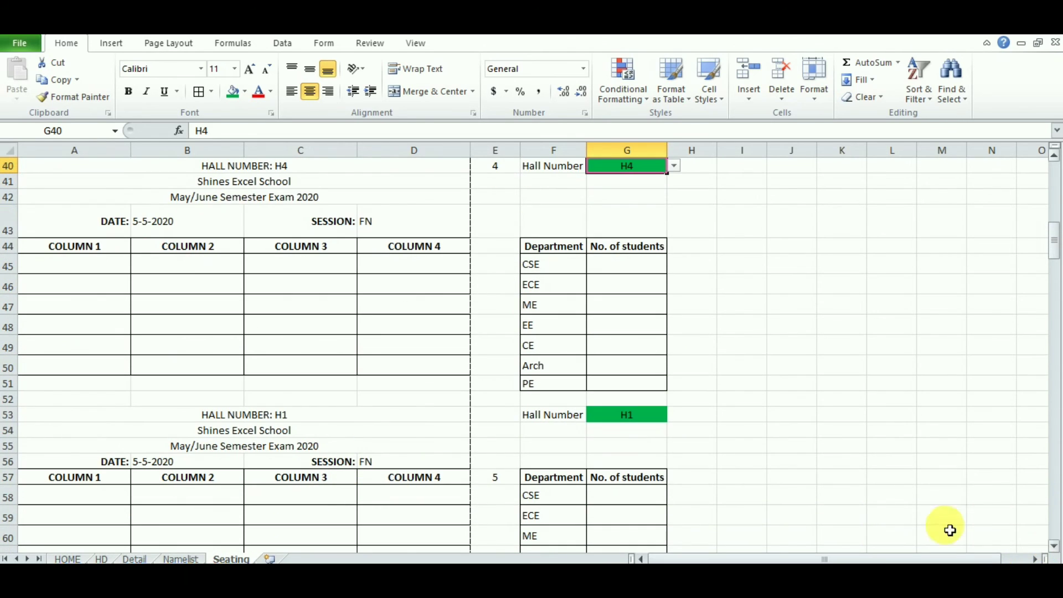
{"action": "left_click", "coordinate": [636, 416]}
{"action": "left_click", "coordinate": [676, 417]}
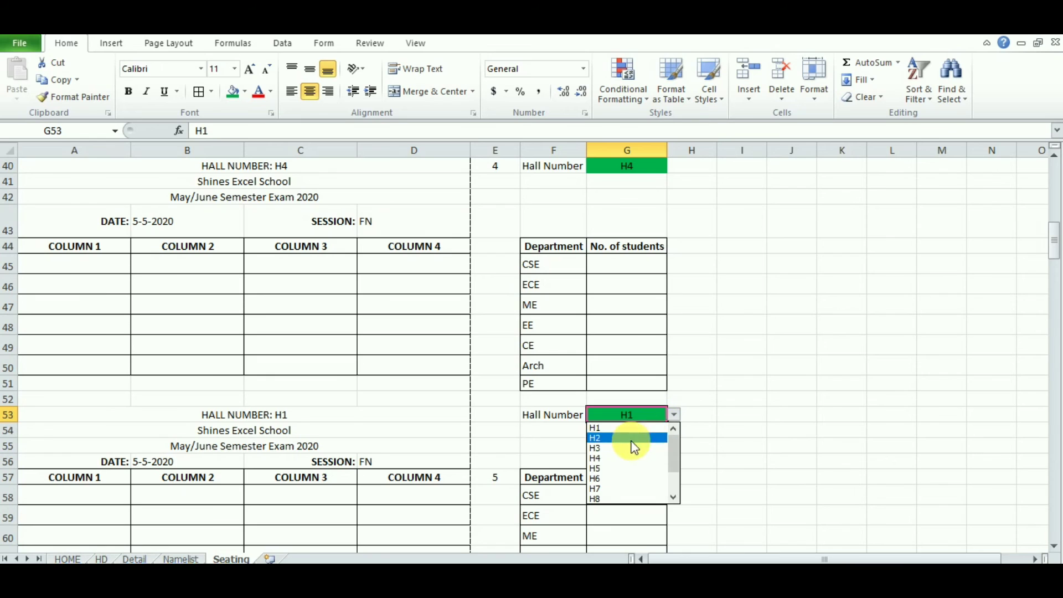
{"action": "left_click", "coordinate": [613, 468]}
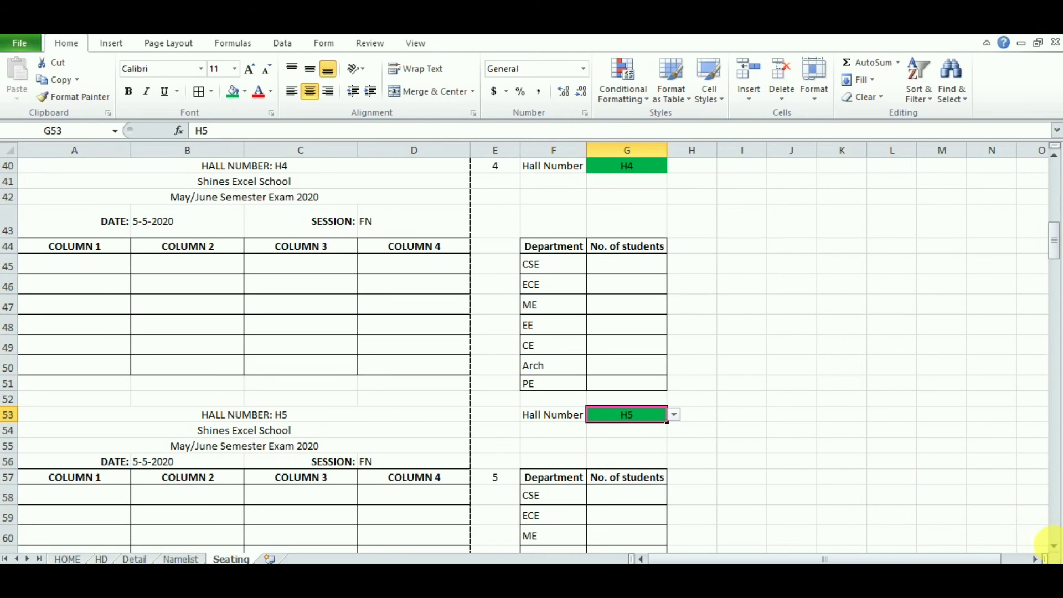
{"action": "left_click", "coordinate": [1054, 547]}
{"action": "left_click", "coordinate": [1054, 548]}
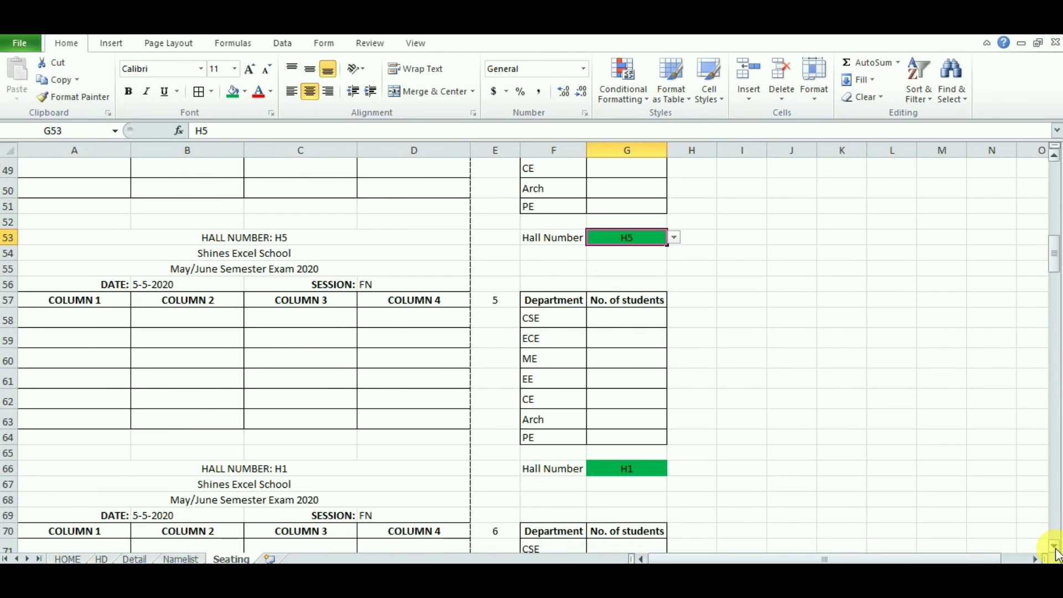
{"action": "left_click", "coordinate": [1055, 548]}
{"action": "left_click", "coordinate": [1055, 548]}
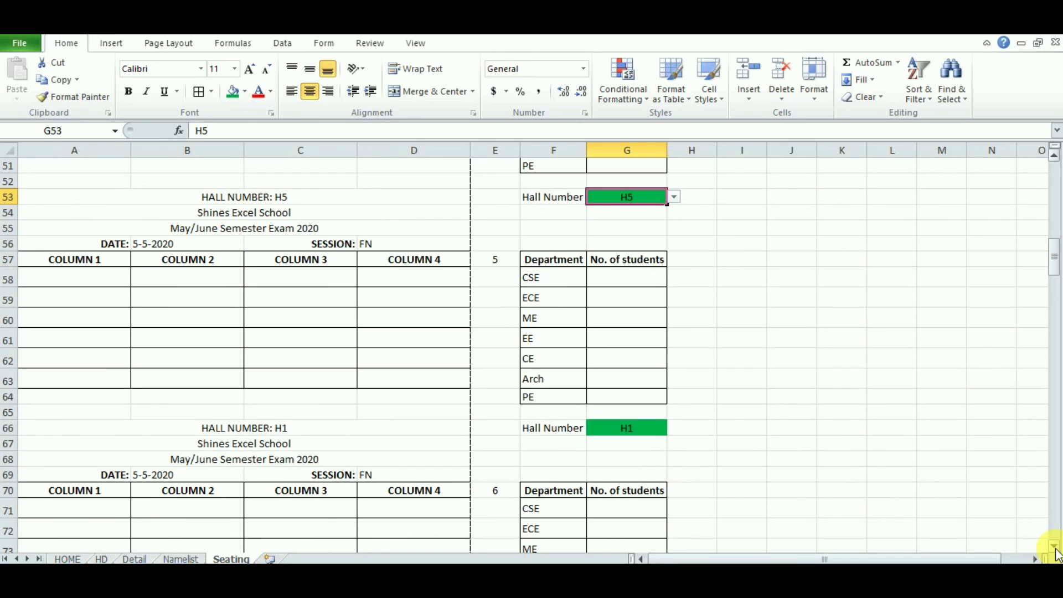
{"action": "left_click", "coordinate": [1054, 548]}
{"action": "left_click", "coordinate": [1055, 548]}
{"action": "left_click", "coordinate": [1054, 548]}
{"action": "left_click", "coordinate": [1054, 547]}
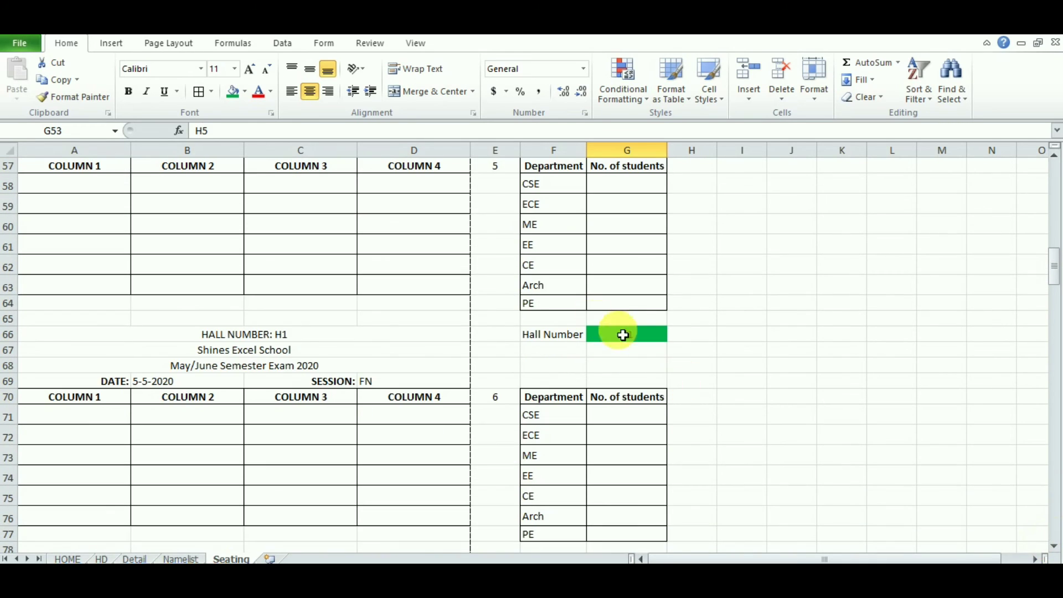
Step: Set the sixth and seventh blocks' hall numbers in G66 and G79 to H6 and H7
{"action": "left_click_drag", "start_coordinate": [623, 335], "coordinate": [676, 339]}
{"action": "left_click", "coordinate": [674, 334]}
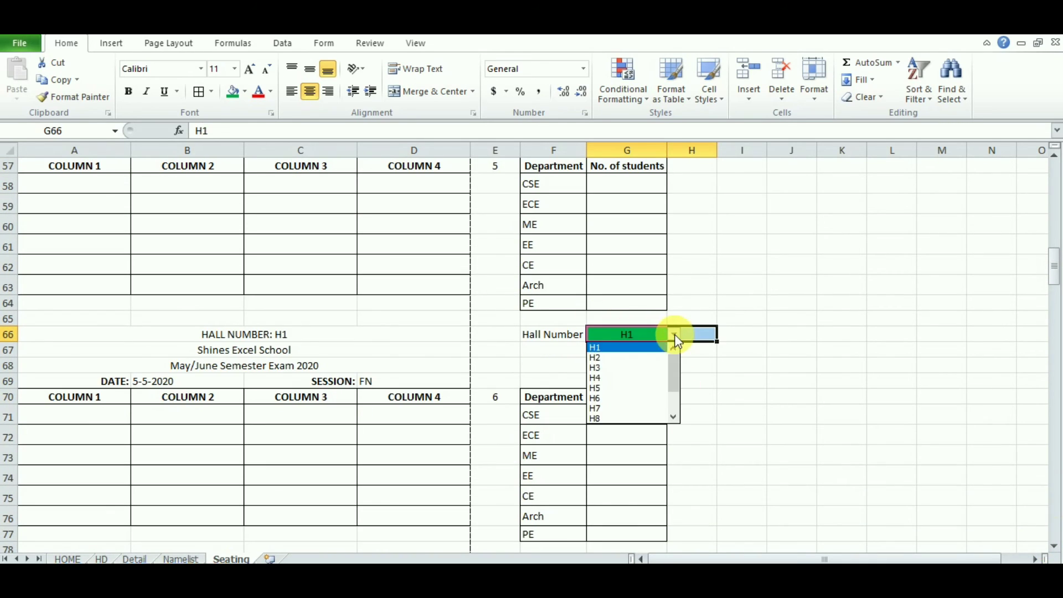
{"action": "left_click", "coordinate": [636, 398]}
{"action": "left_click", "coordinate": [1054, 548]}
{"action": "left_click", "coordinate": [1054, 548]}
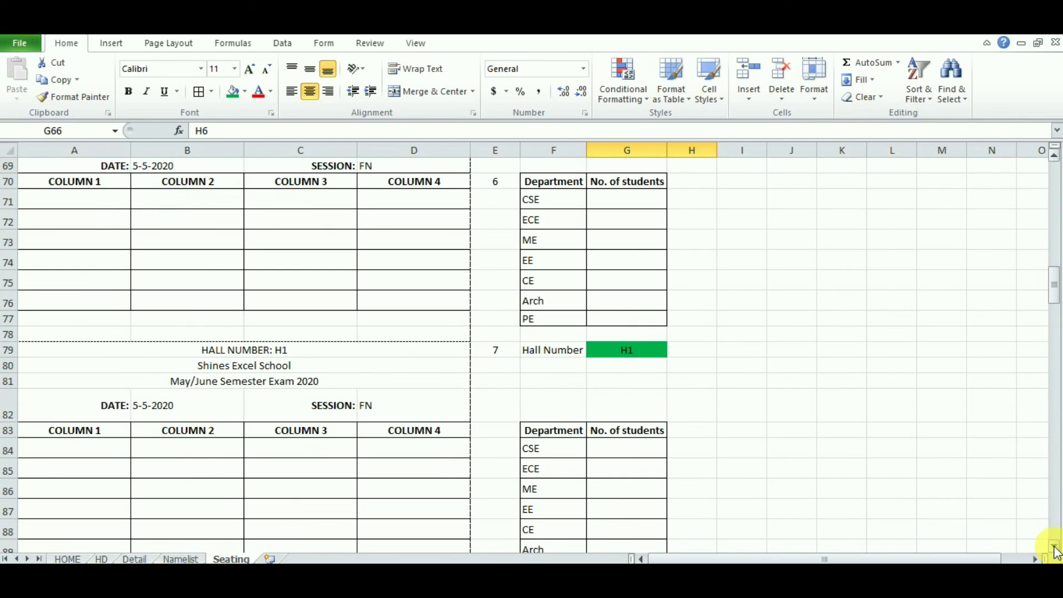
{"action": "left_click", "coordinate": [642, 357]}
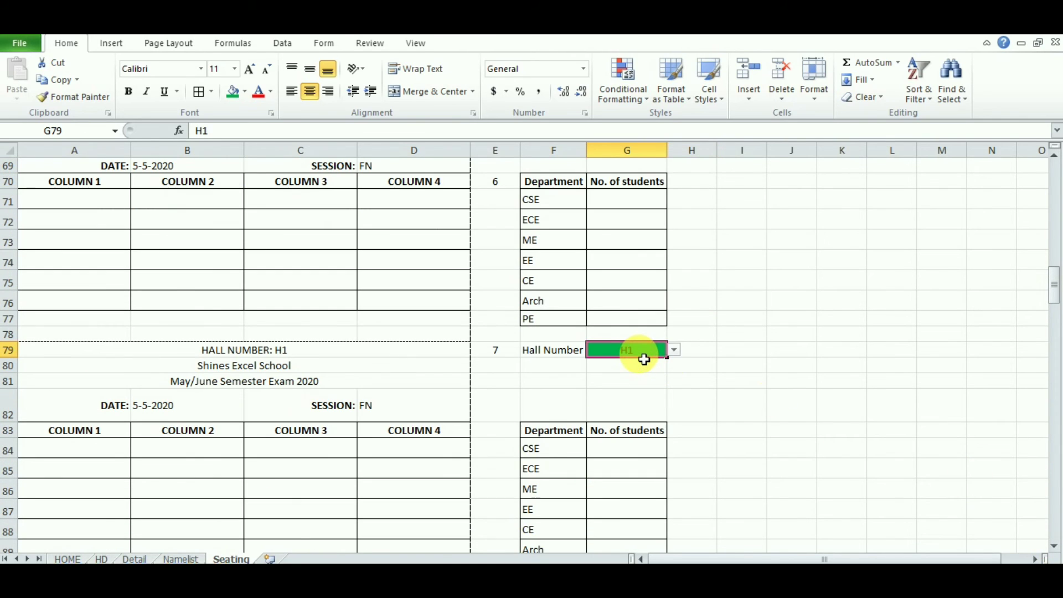
{"action": "left_click", "coordinate": [673, 350]}
{"action": "left_click", "coordinate": [623, 424]}
{"action": "left_click", "coordinate": [1054, 547]}
{"action": "left_click", "coordinate": [1054, 547]}
{"action": "left_click", "coordinate": [1055, 548]}
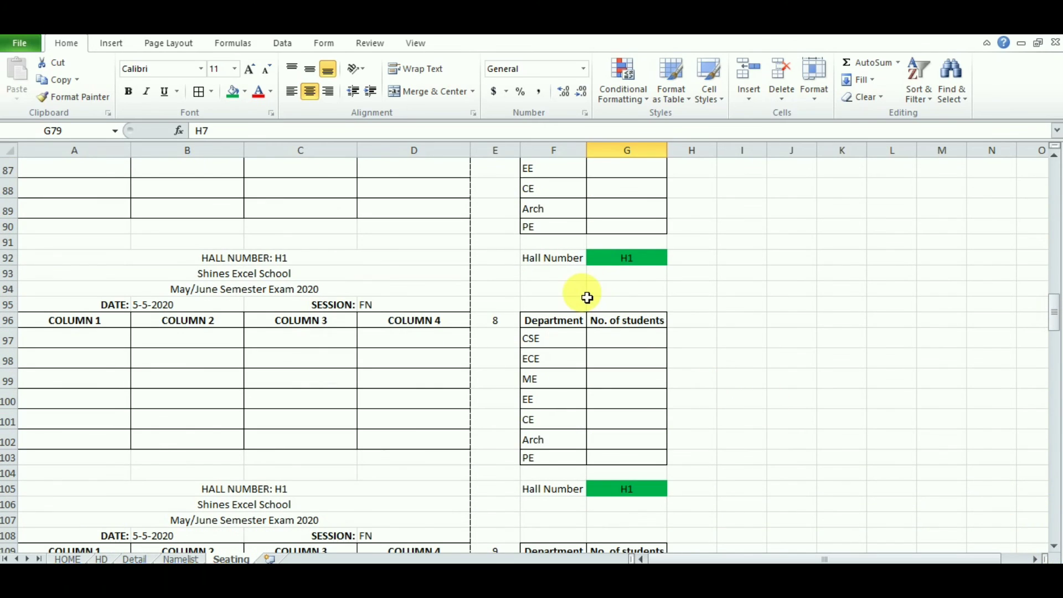
Step: Set the hall numbers in G92, G105 and G118 to H8, H9 and H10
{"action": "left_click", "coordinate": [632, 258]}
{"action": "left_click", "coordinate": [676, 257]}
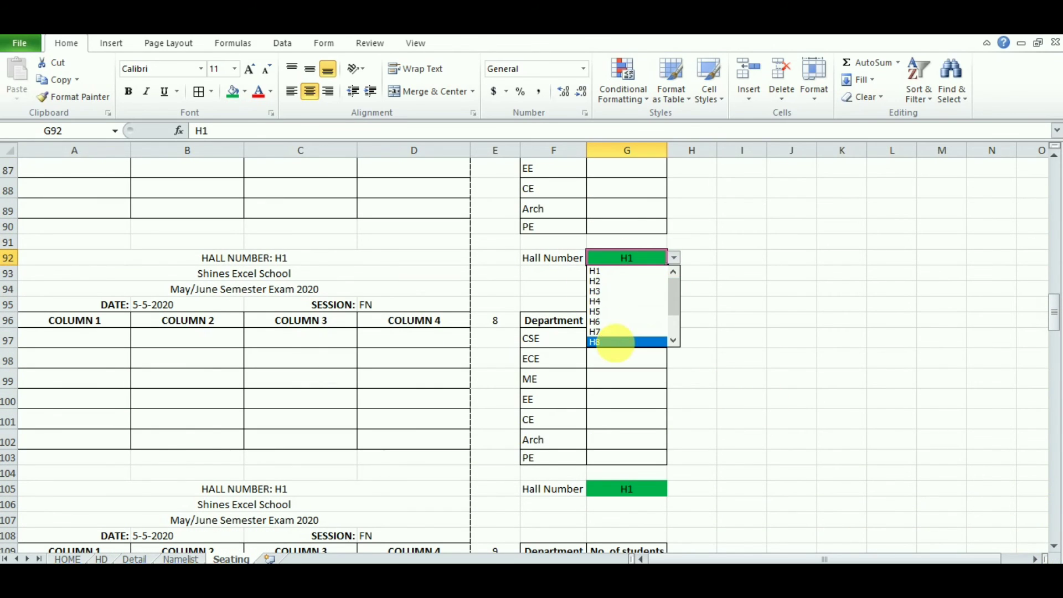
{"action": "left_click", "coordinate": [618, 340]}
{"action": "left_click", "coordinate": [639, 492]}
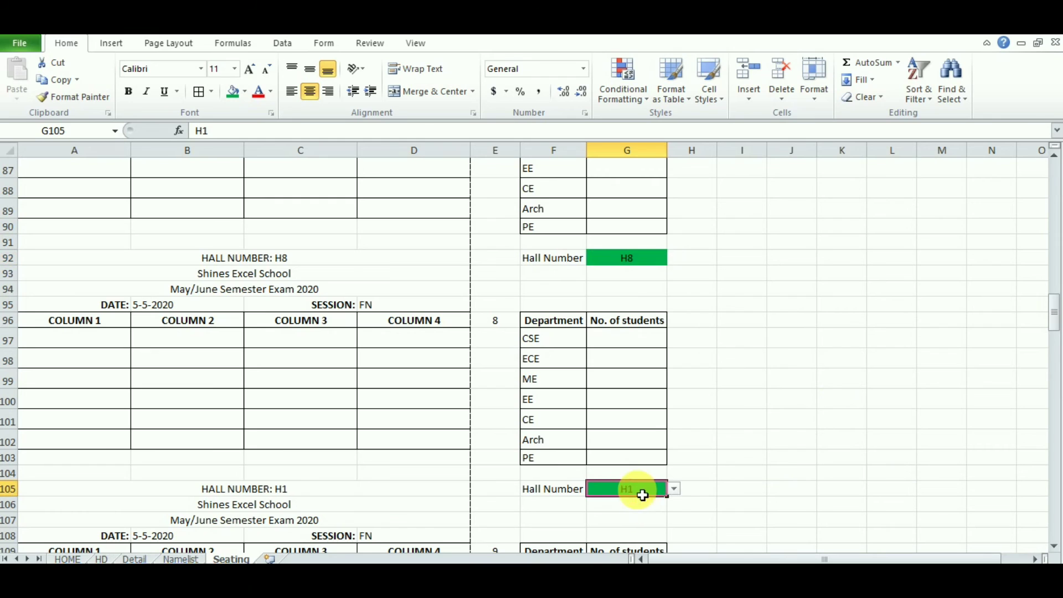
{"action": "left_click", "coordinate": [674, 488]}
{"action": "left_click", "coordinate": [616, 542]}
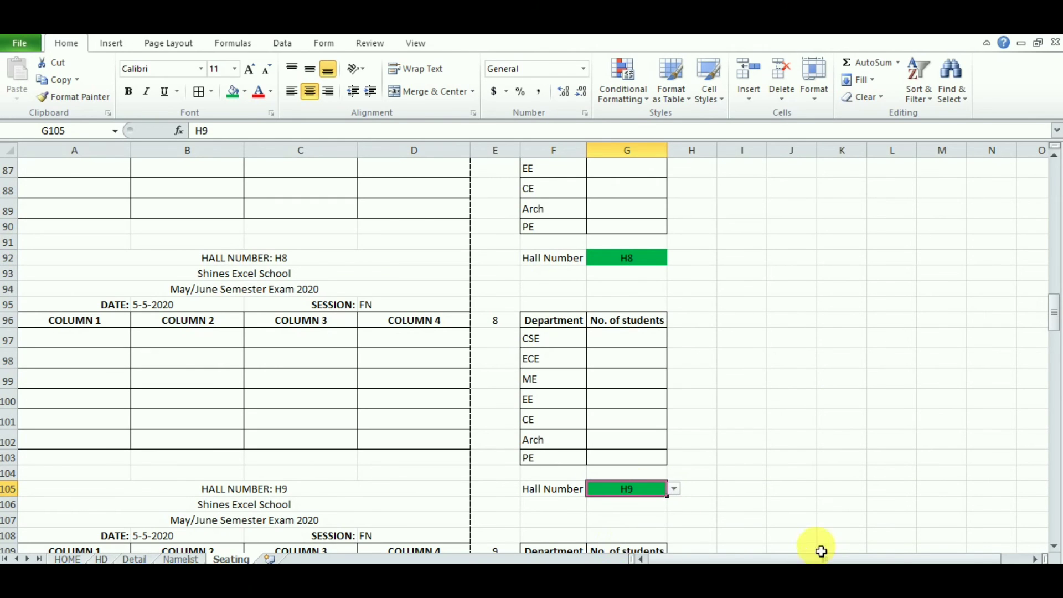
{"action": "left_click", "coordinate": [1054, 547]}
{"action": "left_click", "coordinate": [1054, 548]}
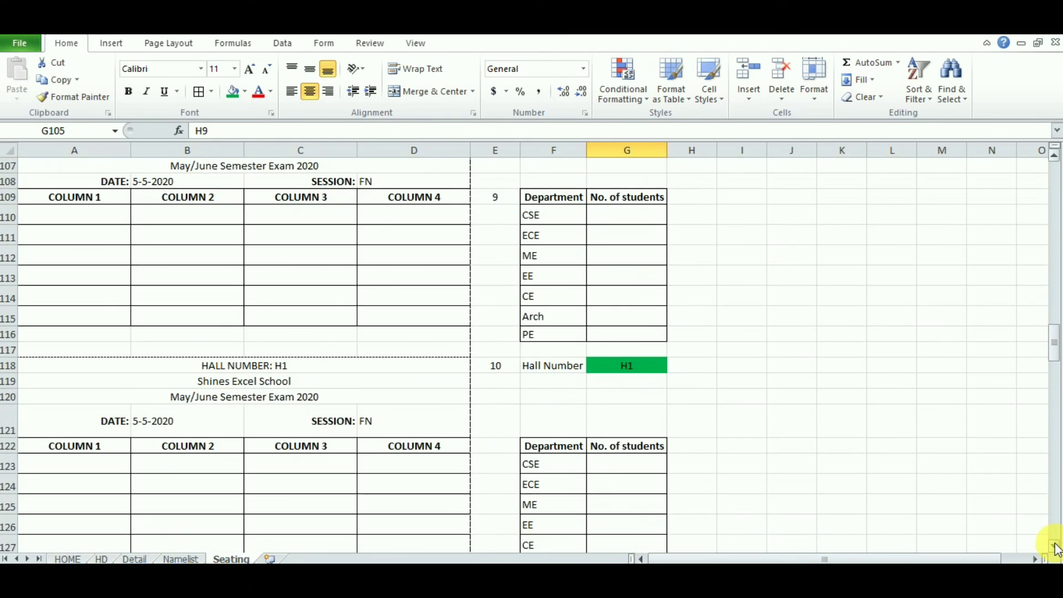
{"action": "left_click", "coordinate": [640, 366]}
{"action": "left_click", "coordinate": [674, 365]}
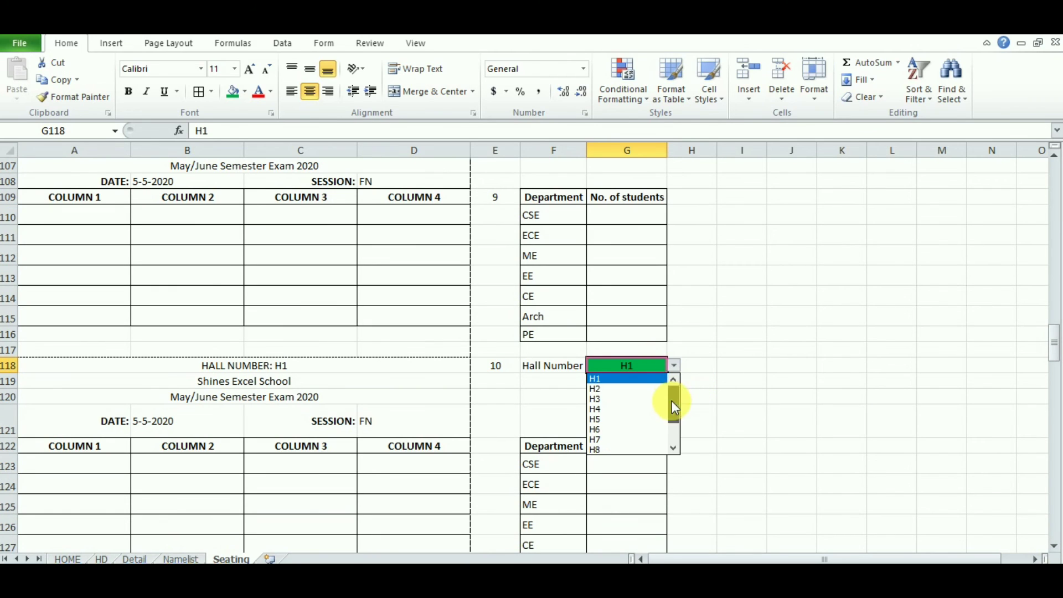
{"action": "scroll", "coordinate": [672, 400], "scroll_direction": "down", "scroll_amount": 1}
{"action": "left_click", "coordinate": [620, 427]}
{"action": "left_click", "coordinate": [1054, 546]}
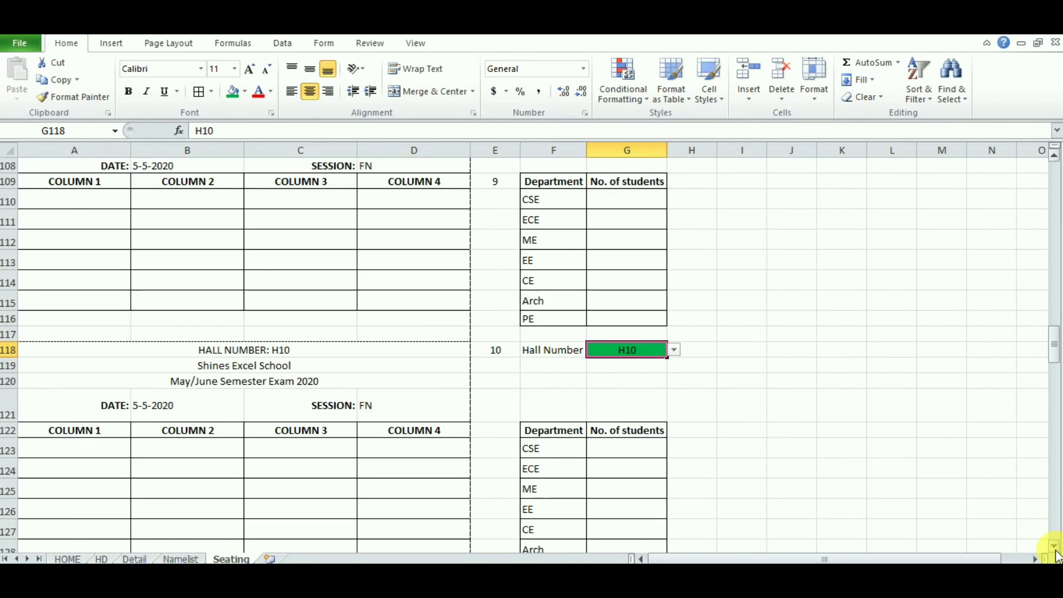
Step: Set G131 and G144 to H11 and H12, and check the A144 heading
{"action": "left_click", "coordinate": [656, 403]}
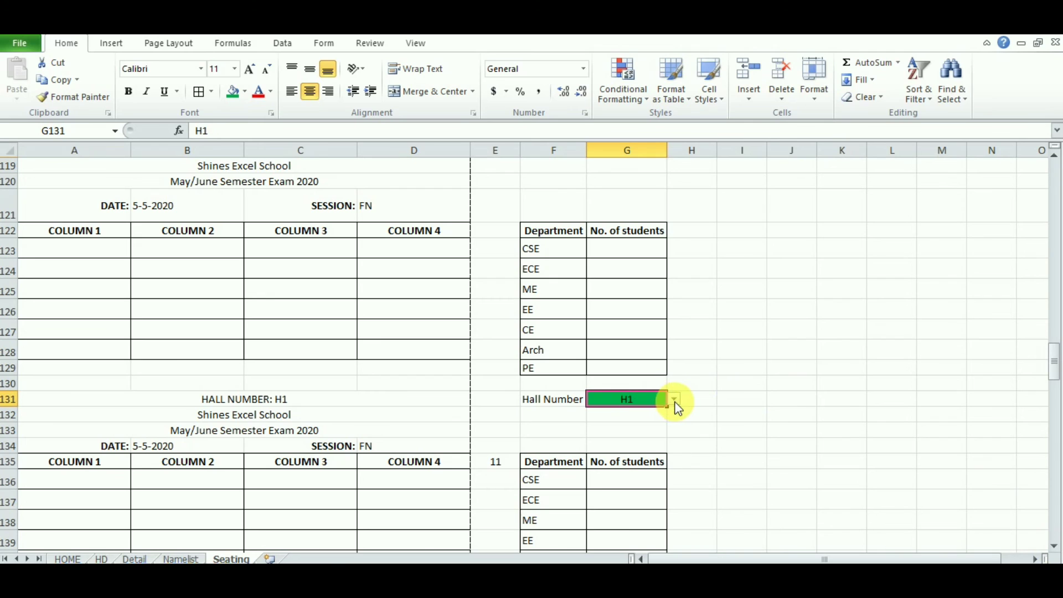
{"action": "left_click", "coordinate": [674, 398]}
{"action": "scroll", "coordinate": [673, 465], "scroll_direction": "down", "scroll_amount": 2}
{"action": "left_click", "coordinate": [616, 474]}
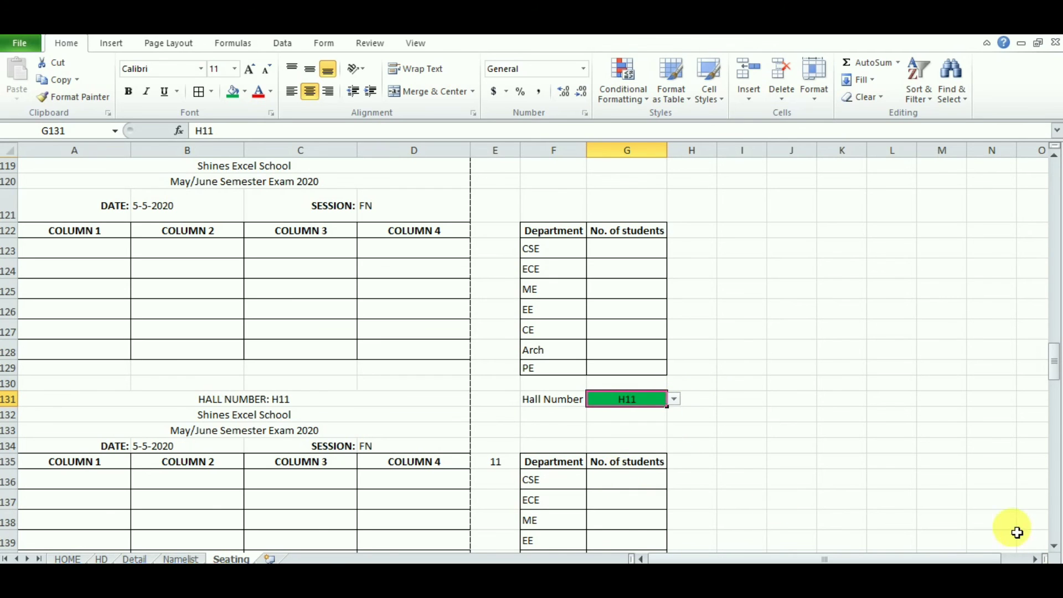
{"action": "left_click", "coordinate": [1055, 547]}
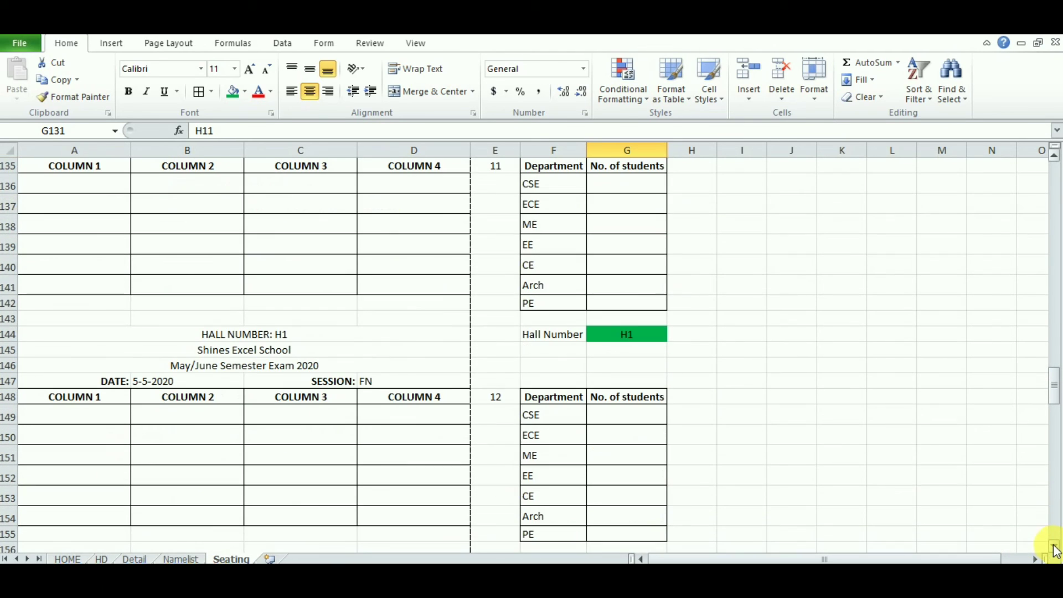
{"action": "left_click", "coordinate": [641, 335]}
{"action": "left_click", "coordinate": [674, 335]}
{"action": "scroll", "coordinate": [673, 373], "scroll_direction": "down", "scroll_amount": 2}
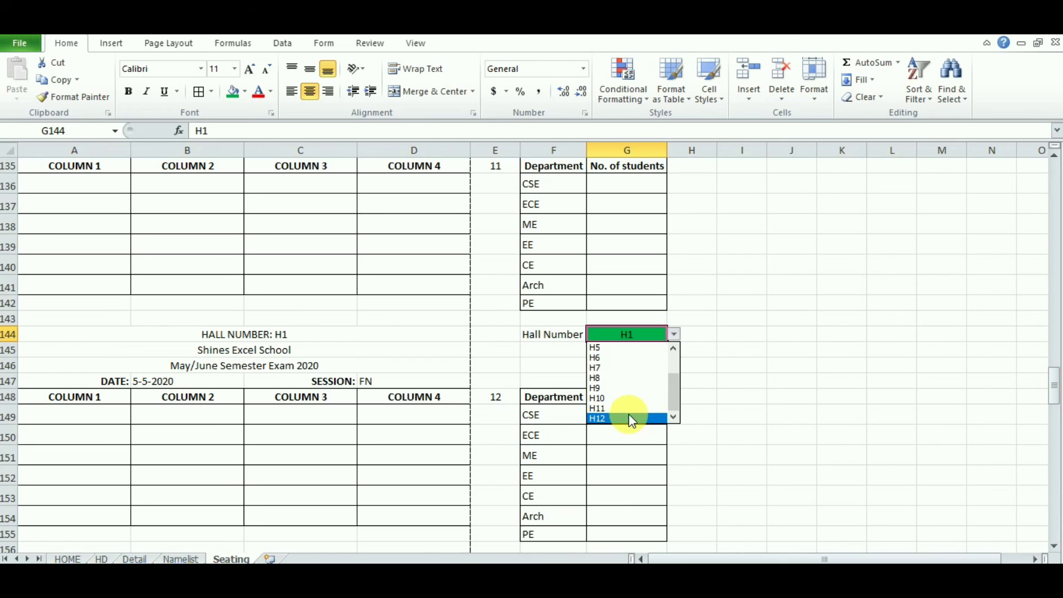
{"action": "left_click", "coordinate": [628, 416]}
{"action": "left_click", "coordinate": [277, 337]}
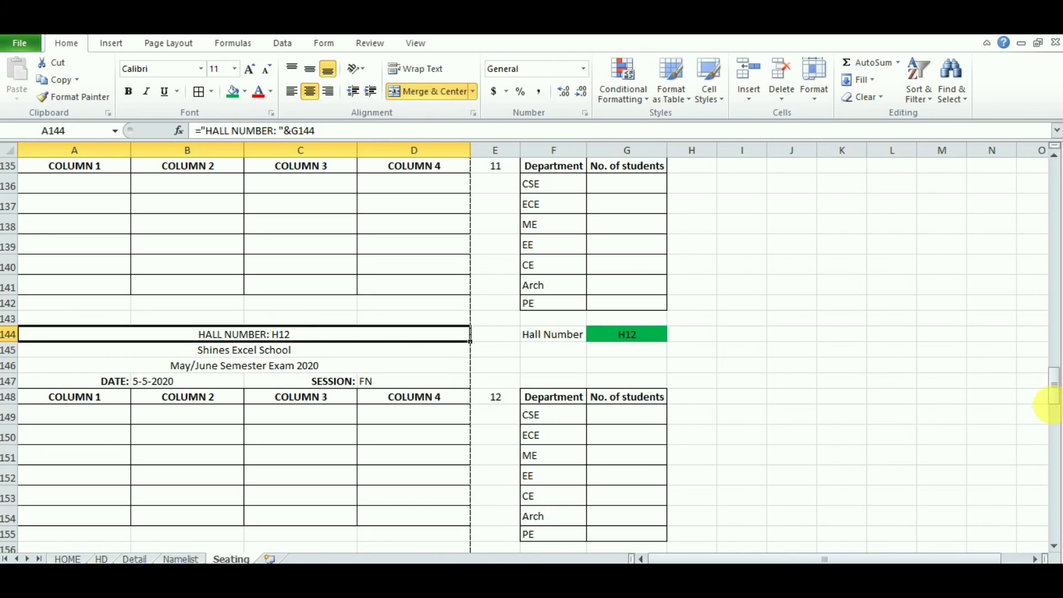
{"action": "left_click_drag", "start_coordinate": [1053, 383], "coordinate": [1054, 169]}
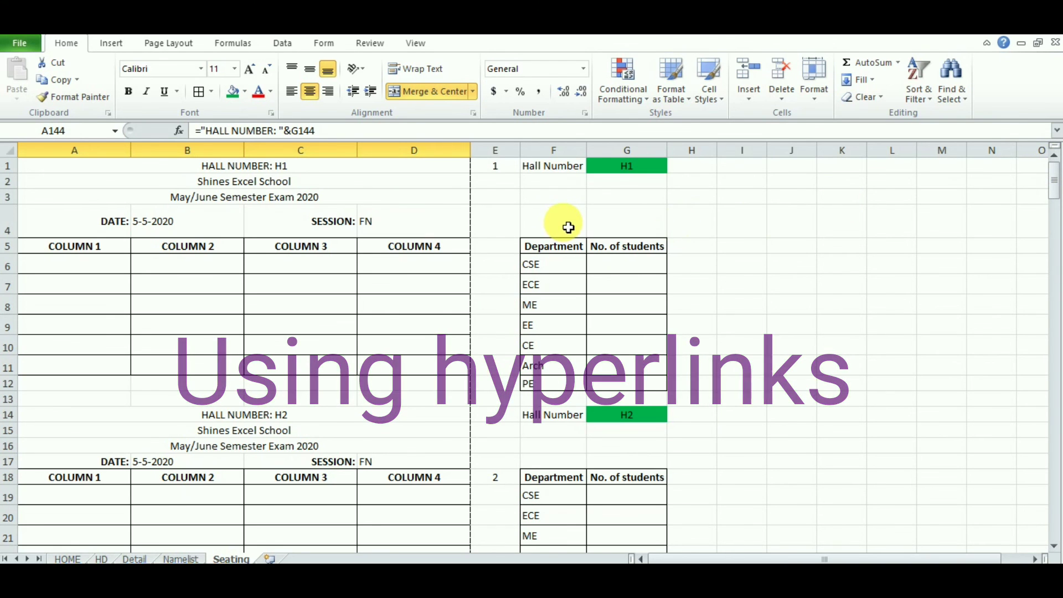
Step: Enter 'Next hall' in cell G3 and centre it
{"action": "left_click", "coordinate": [612, 203]}
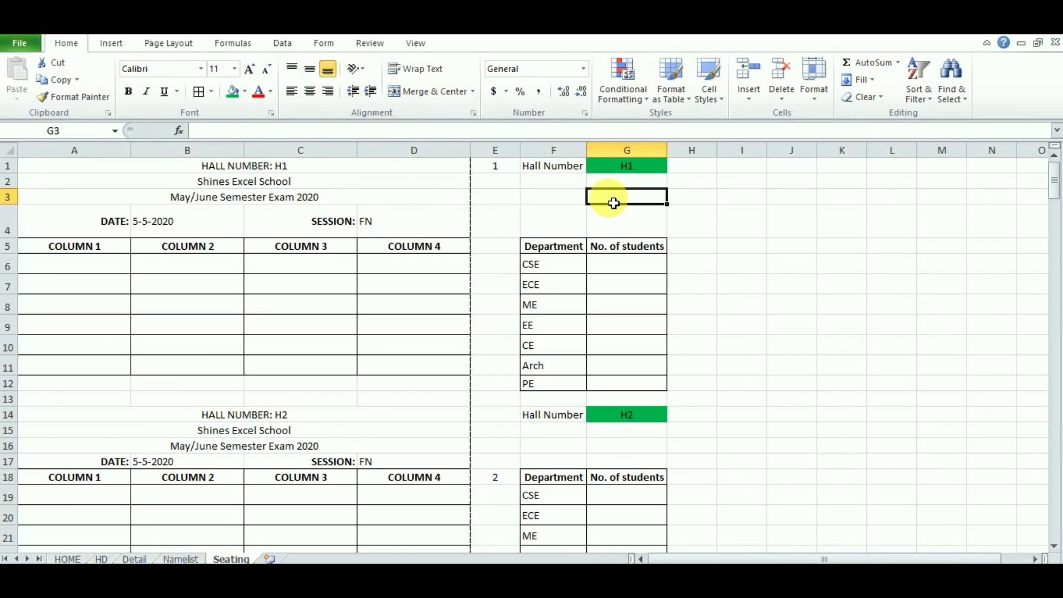
{"action": "type", "text": "Next hall"}
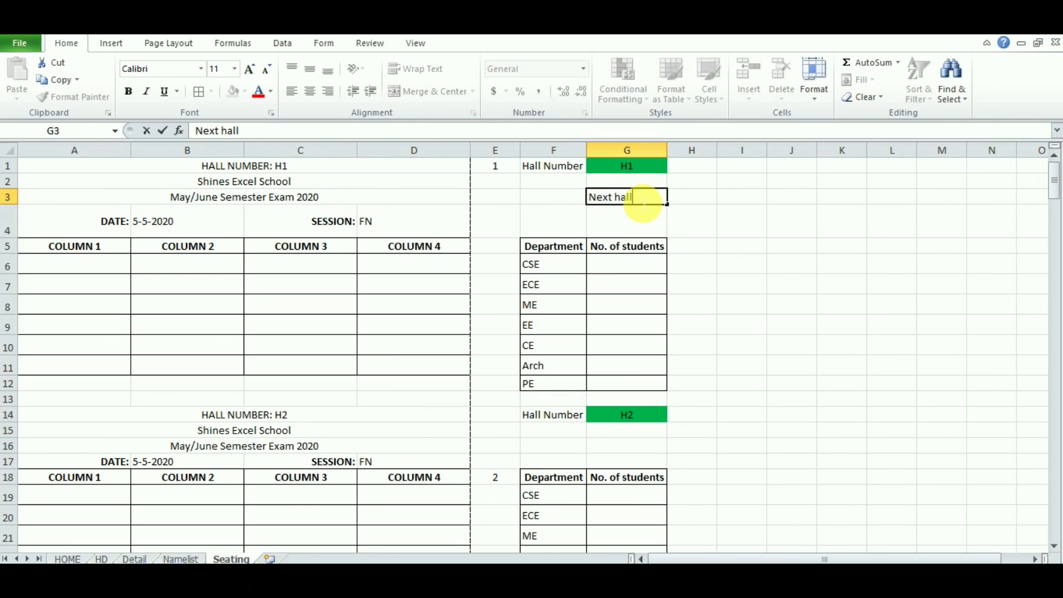
{"action": "key", "text": "Return"}
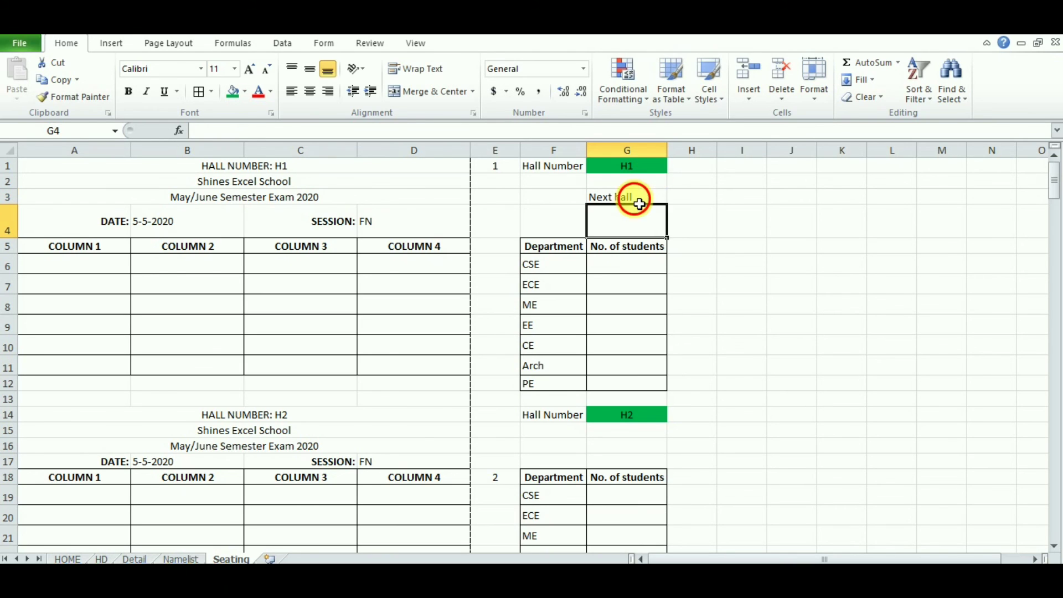
{"action": "left_click", "coordinate": [640, 201]}
{"action": "left_click", "coordinate": [313, 93]}
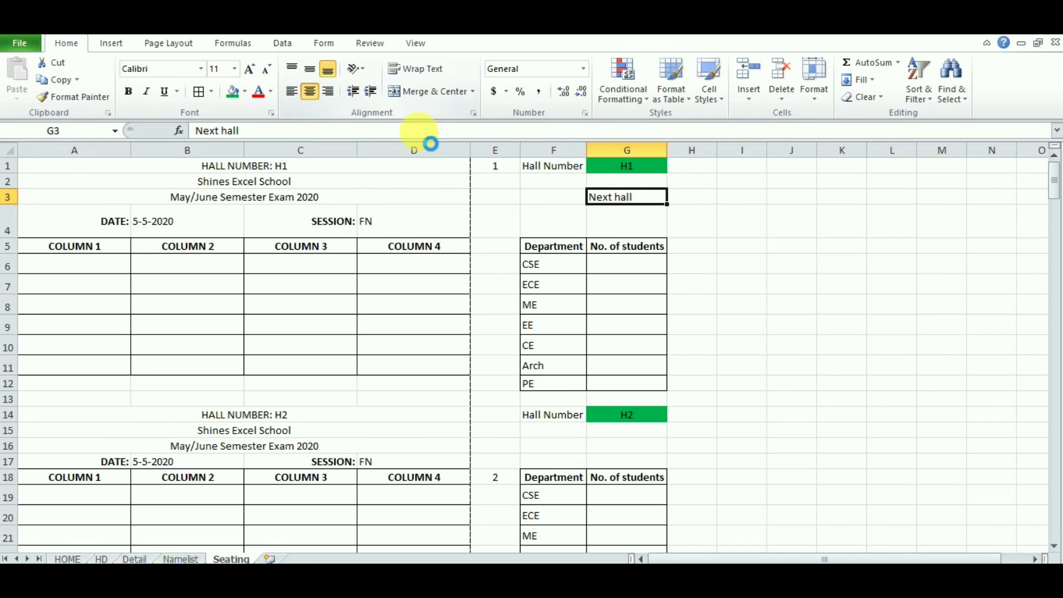
Step: Check hall-number cells G1 and G14 against the Next hall cell G3
{"action": "left_click", "coordinate": [651, 166]}
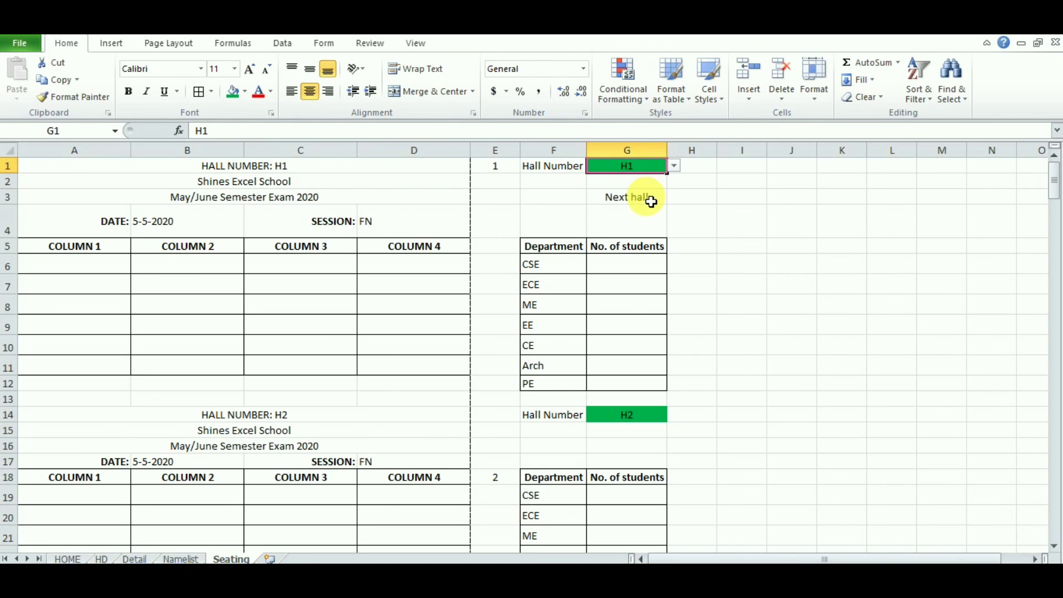
{"action": "left_click", "coordinate": [651, 202]}
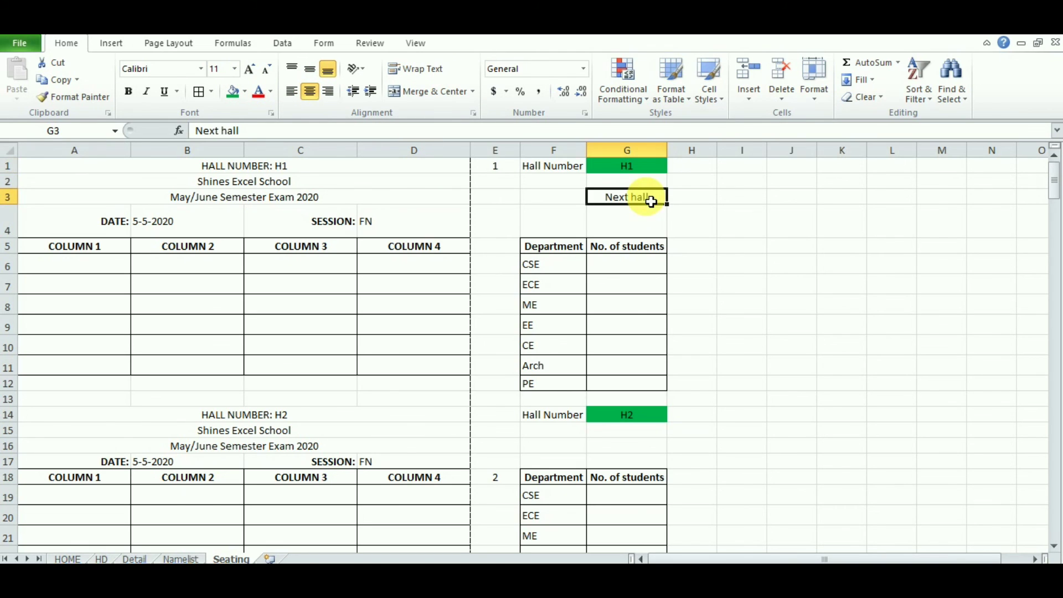
{"action": "left_click", "coordinate": [639, 419]}
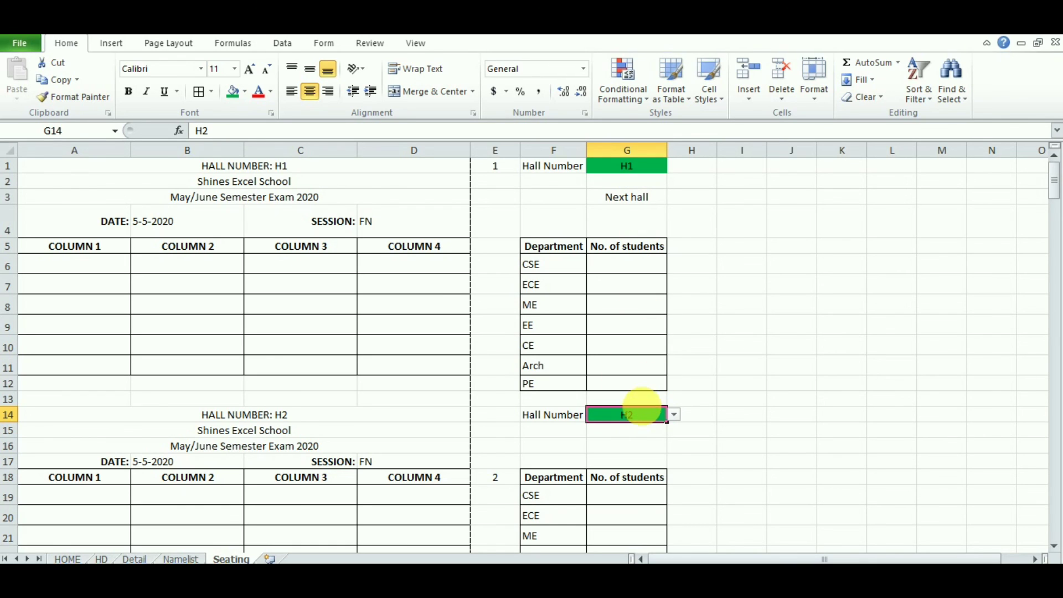
{"action": "left_click", "coordinate": [640, 201]}
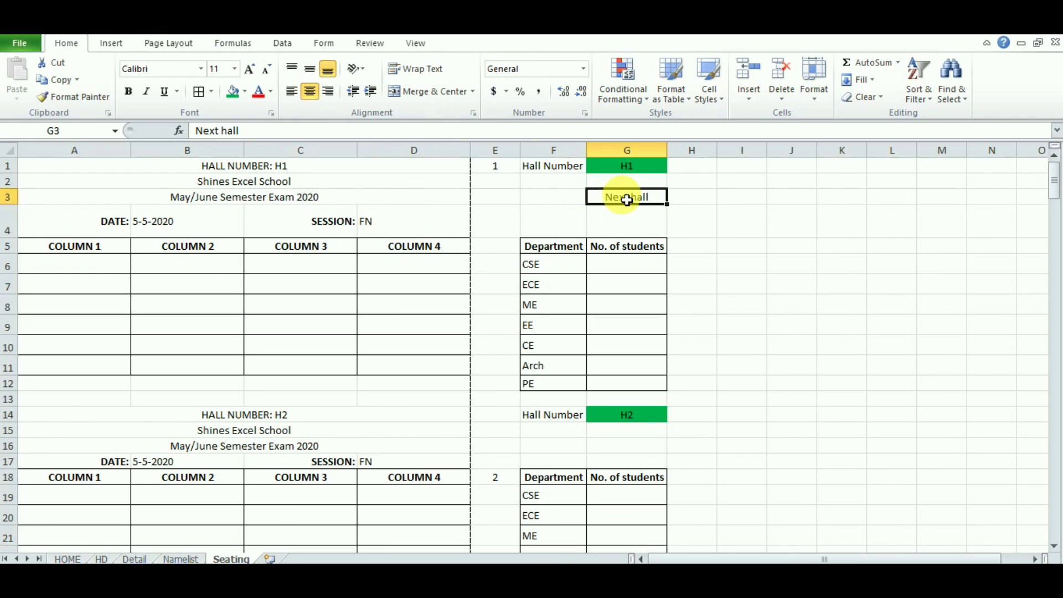
Step: Hyperlink the G3 'Next hall' text to cell G14 on the Seating sheet
{"action": "right_click", "coordinate": [627, 200]}
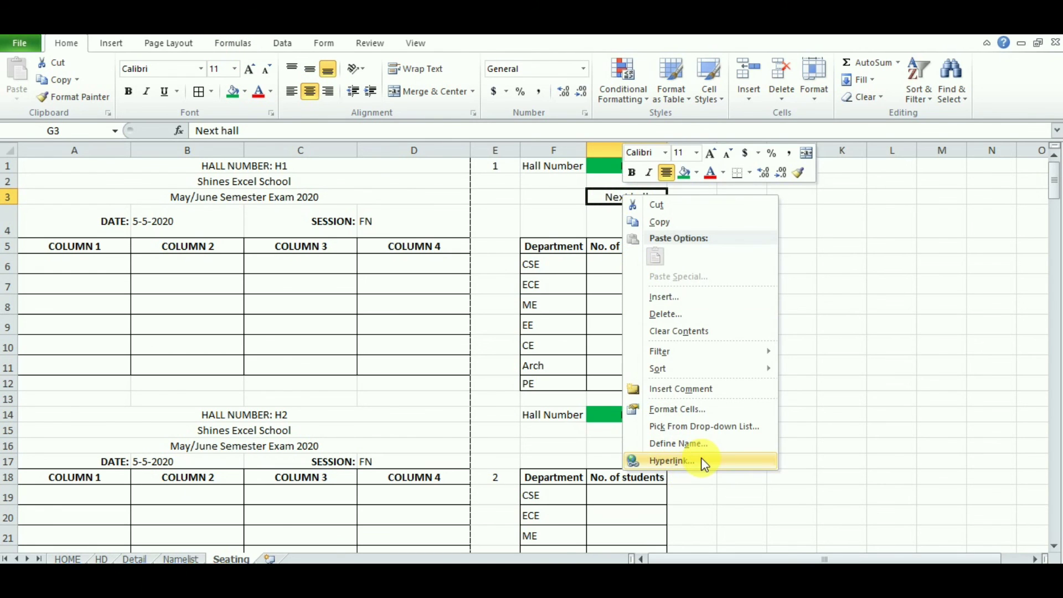
{"action": "left_click", "coordinate": [701, 461]}
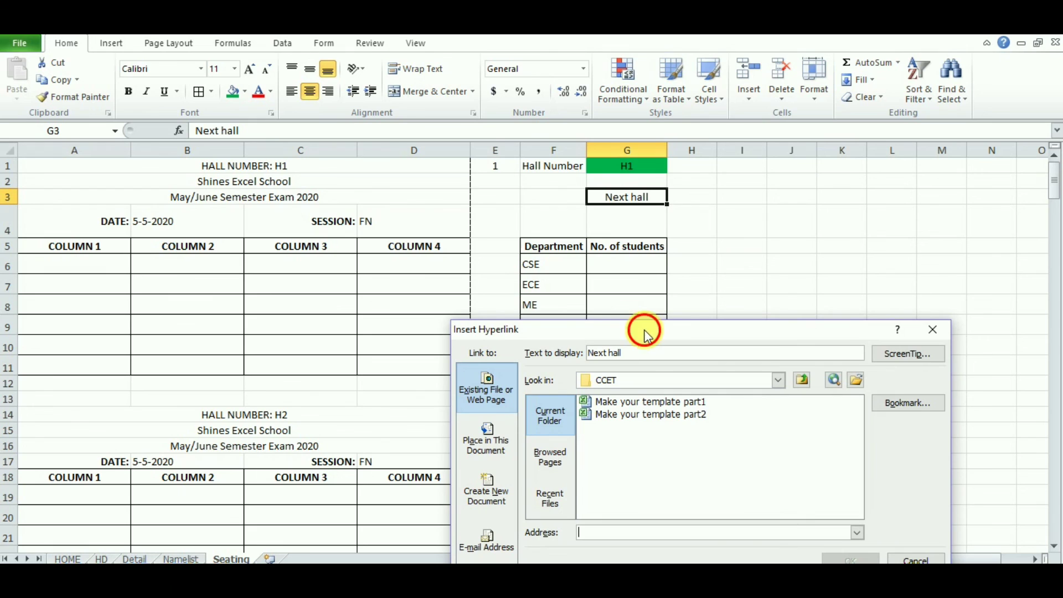
{"action": "left_click_drag", "start_coordinate": [645, 332], "coordinate": [243, 200]}
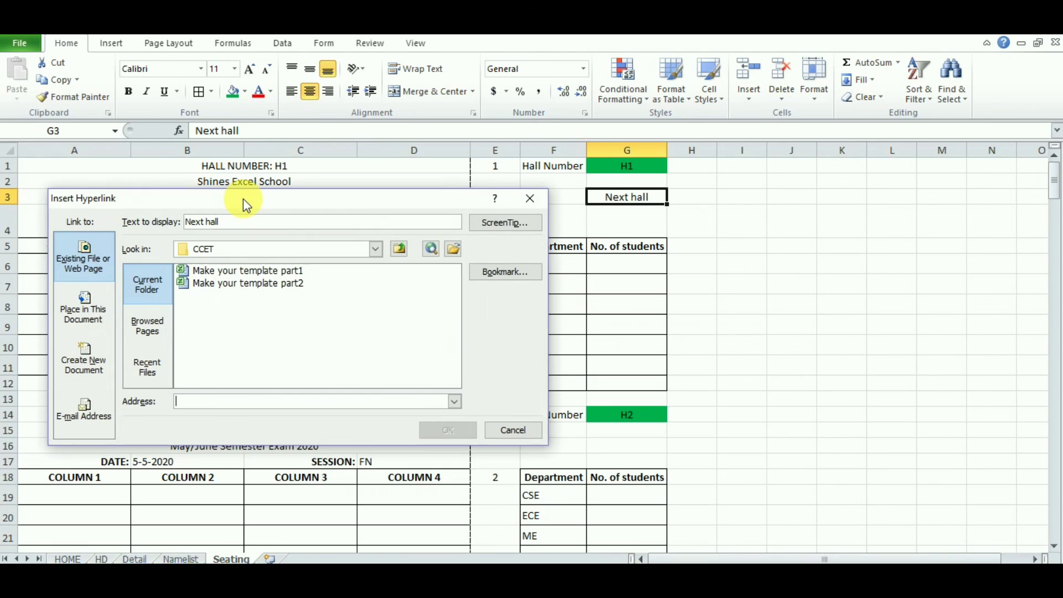
{"action": "left_click", "coordinate": [91, 313]}
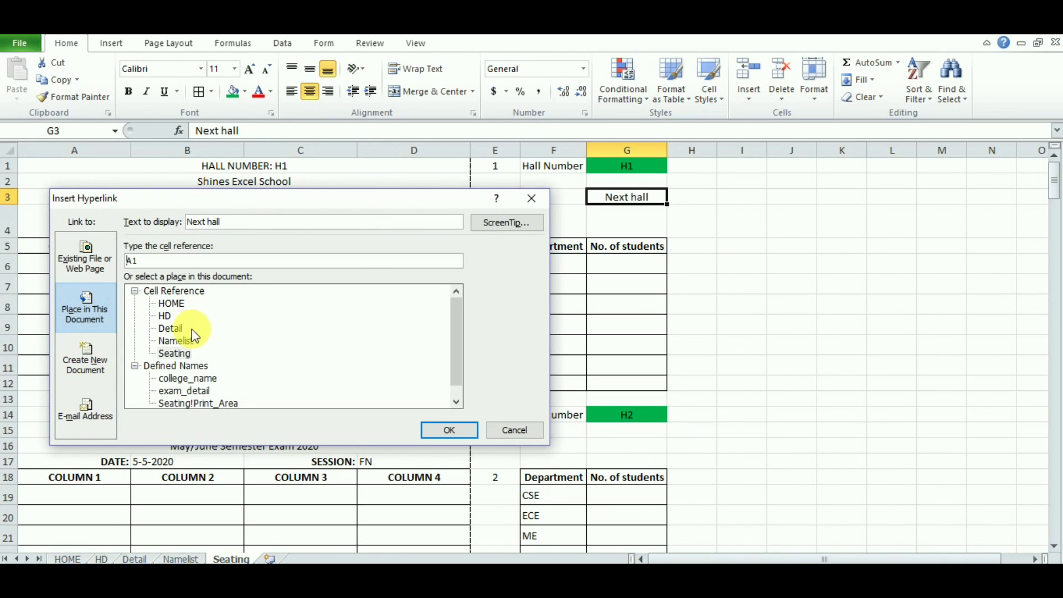
{"action": "left_click", "coordinate": [184, 352]}
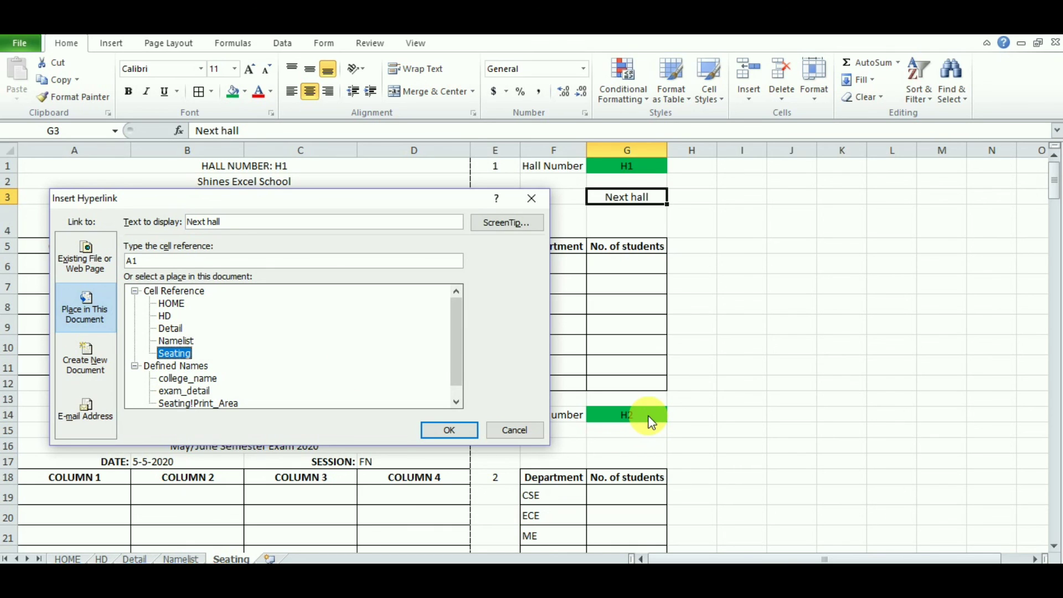
{"action": "left_click_drag", "start_coordinate": [377, 198], "coordinate": [379, 125]}
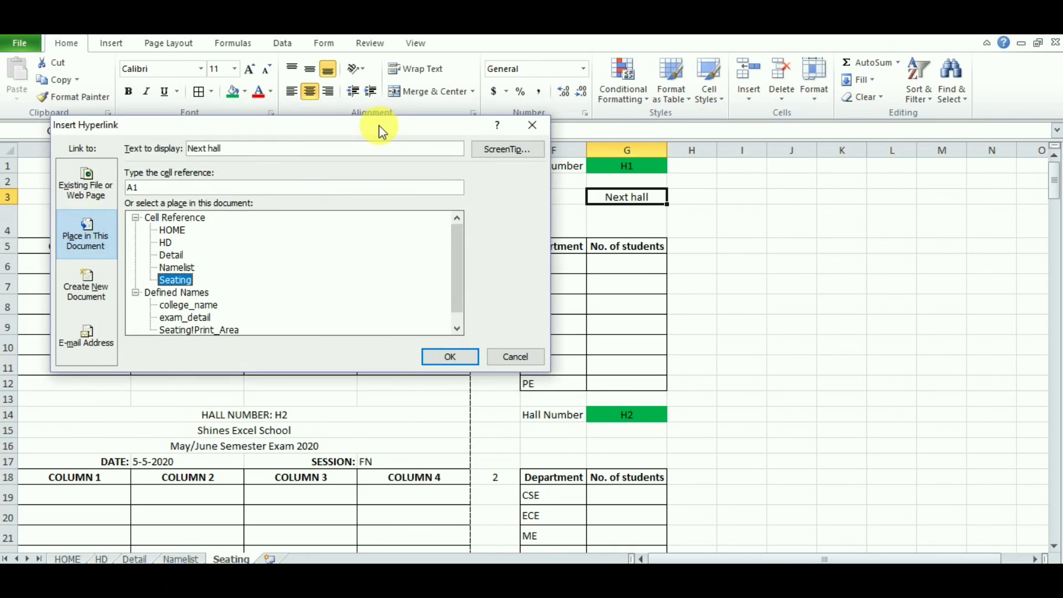
{"action": "left_click", "coordinate": [617, 418]}
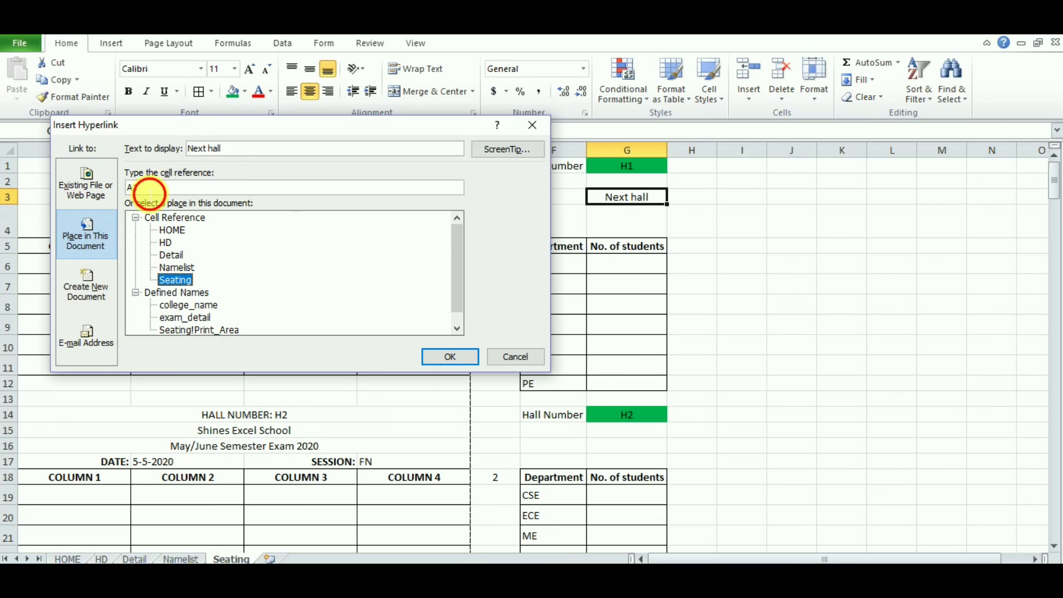
{"action": "left_click", "coordinate": [149, 192]}
{"action": "left_click_drag", "start_coordinate": [151, 193], "coordinate": [127, 188]}
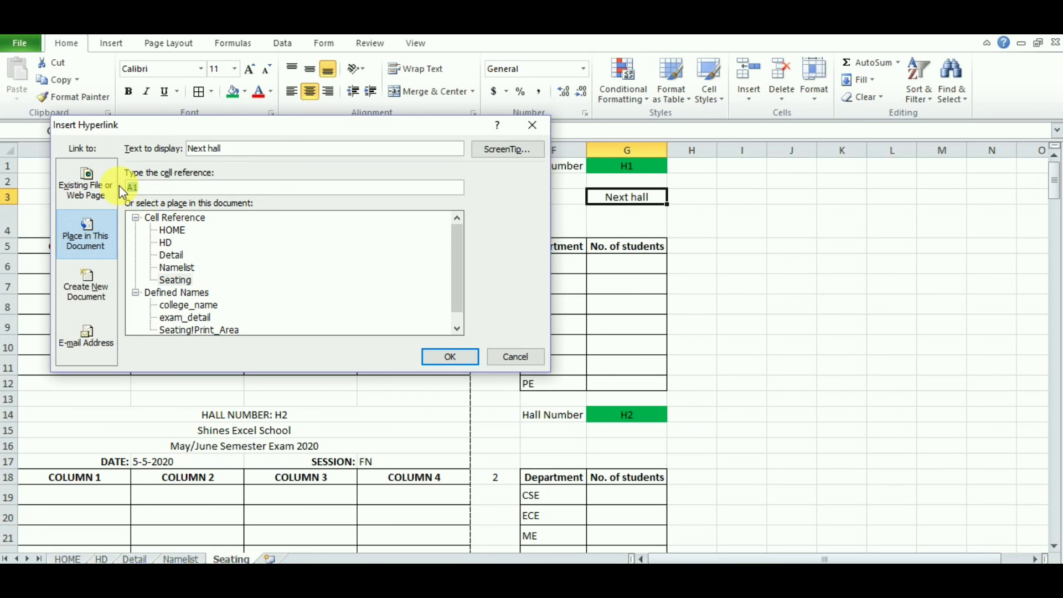
{"action": "type", "text": "G14"}
{"action": "left_click", "coordinate": [440, 357]}
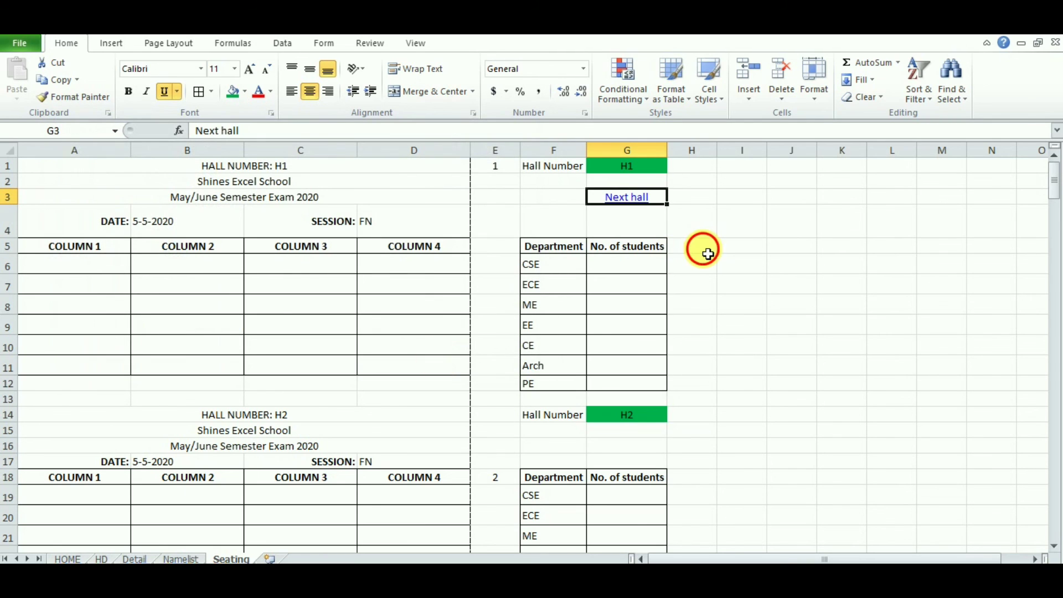
Step: Follow the Next hall link and confirm the G14 dropdown still reads H2
{"action": "left_click", "coordinate": [707, 253]}
{"action": "left_click", "coordinate": [636, 199]}
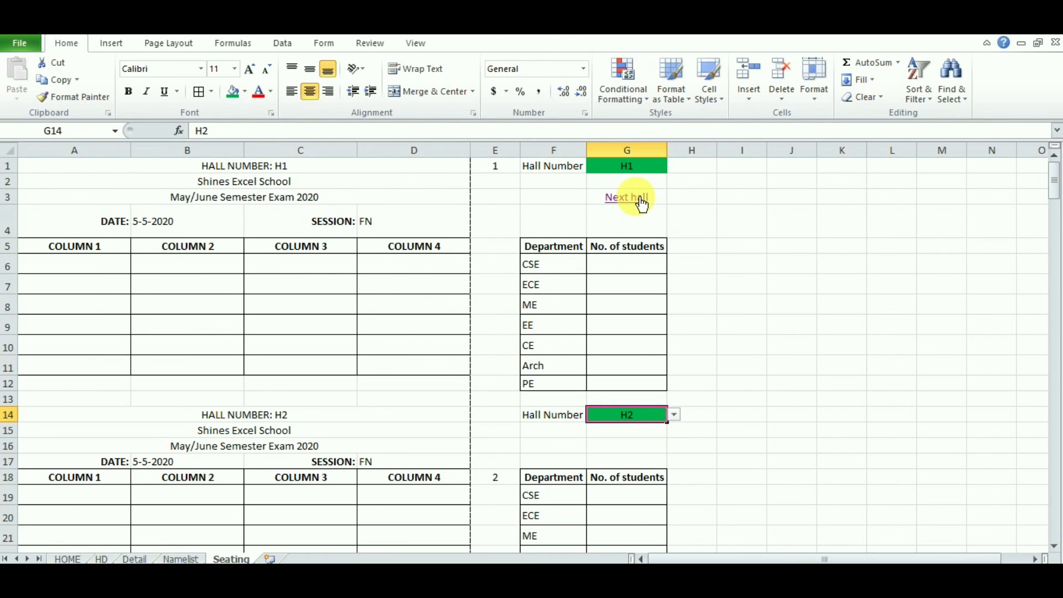
{"action": "left_click", "coordinate": [673, 415]}
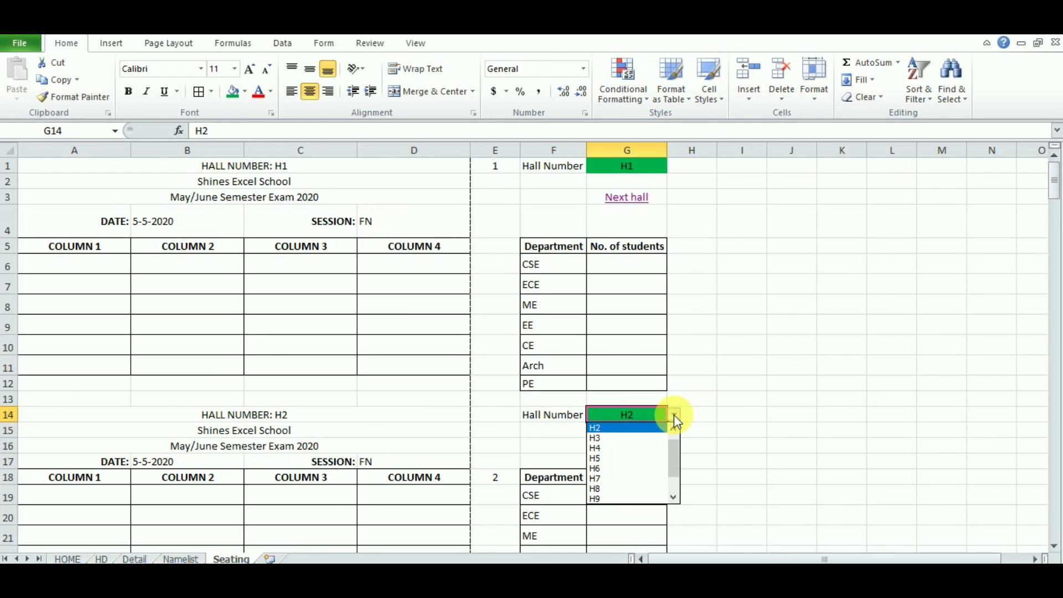
{"action": "left_click", "coordinate": [674, 415]}
Step: Confirm the third block's G27 selector reads H3, then return to G14
{"action": "left_click", "coordinate": [1053, 547]}
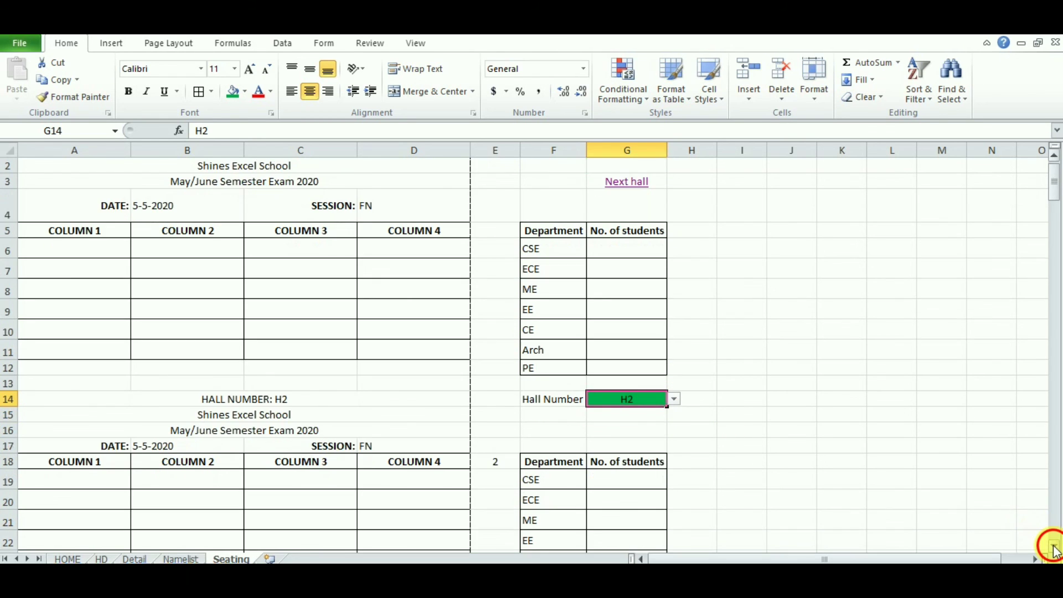
{"action": "left_click", "coordinate": [1054, 547]}
{"action": "left_click", "coordinate": [1054, 547]}
{"action": "left_click", "coordinate": [1053, 546]}
{"action": "left_click", "coordinate": [1053, 546]}
{"action": "left_click", "coordinate": [1054, 546]}
{"action": "left_click", "coordinate": [1053, 546]}
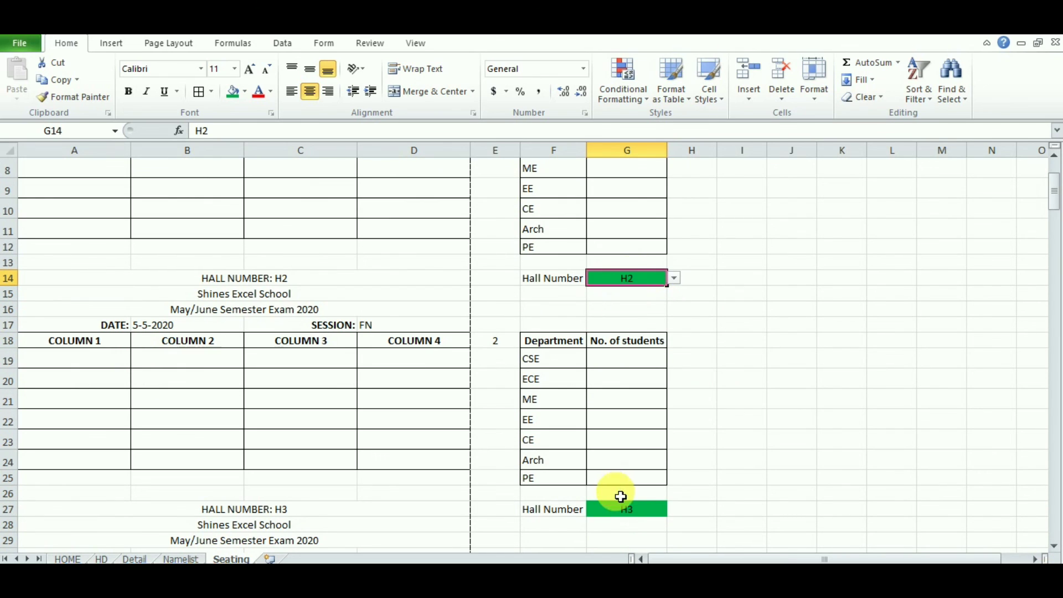
{"action": "left_click", "coordinate": [630, 513]}
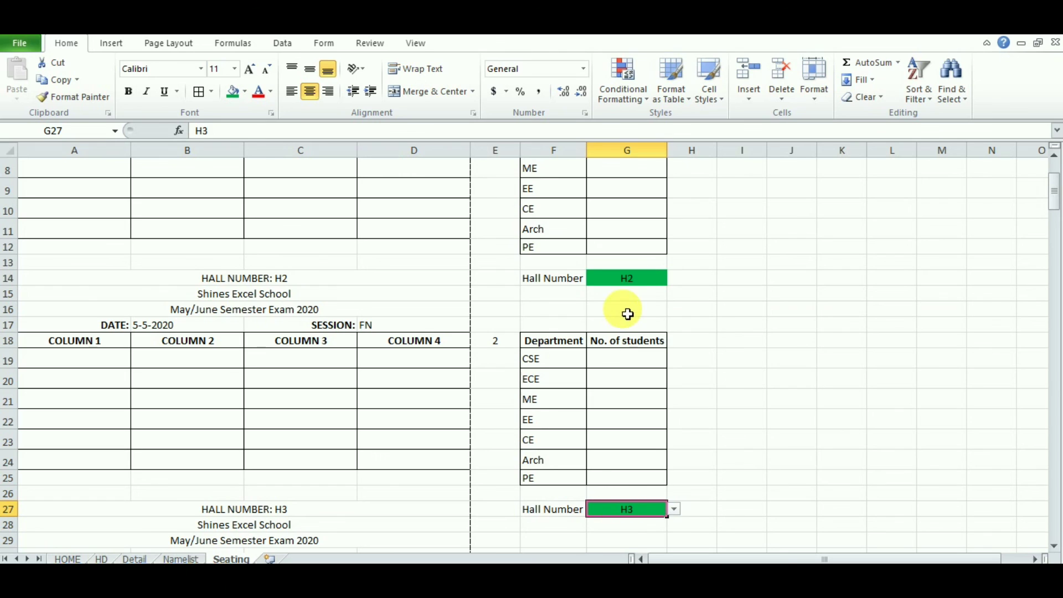
{"action": "left_click", "coordinate": [642, 283]}
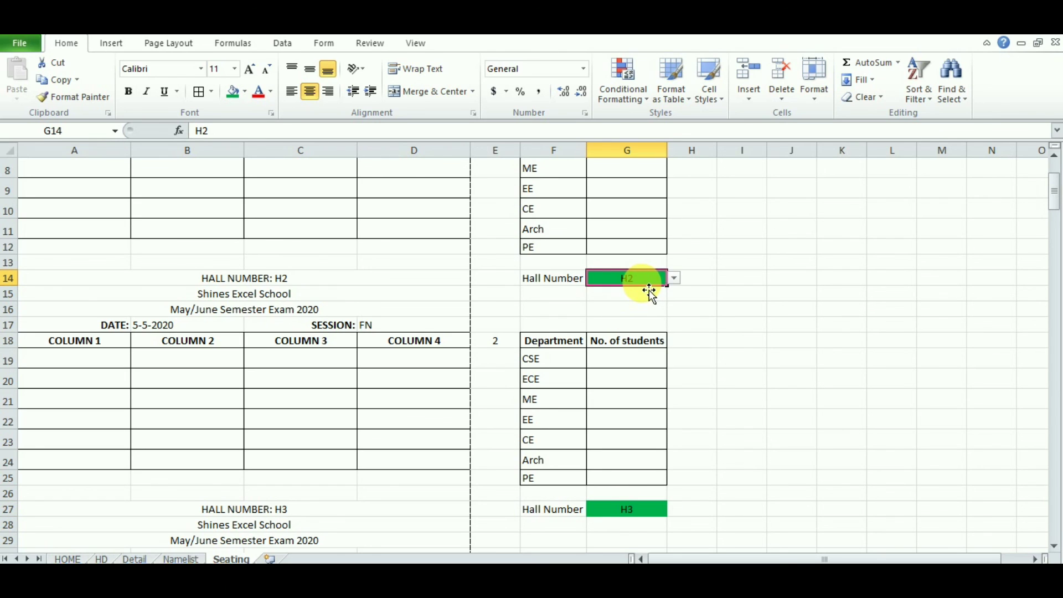
Step: Enter 'Next hall' in G16 and hyperlink it to Seating cell G27
{"action": "left_click", "coordinate": [624, 312]}
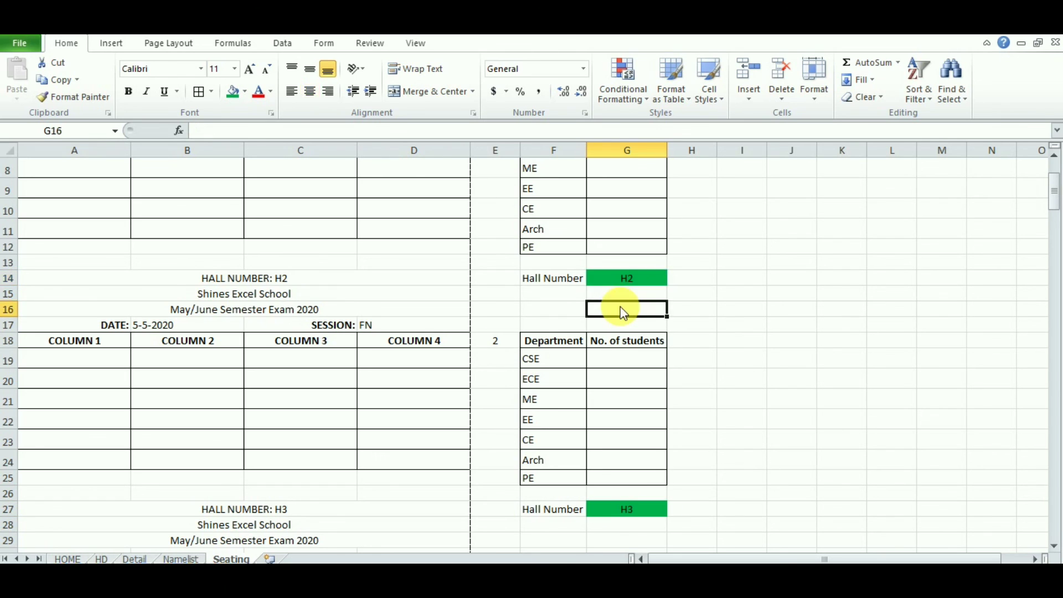
{"action": "type", "text": "Ne"}
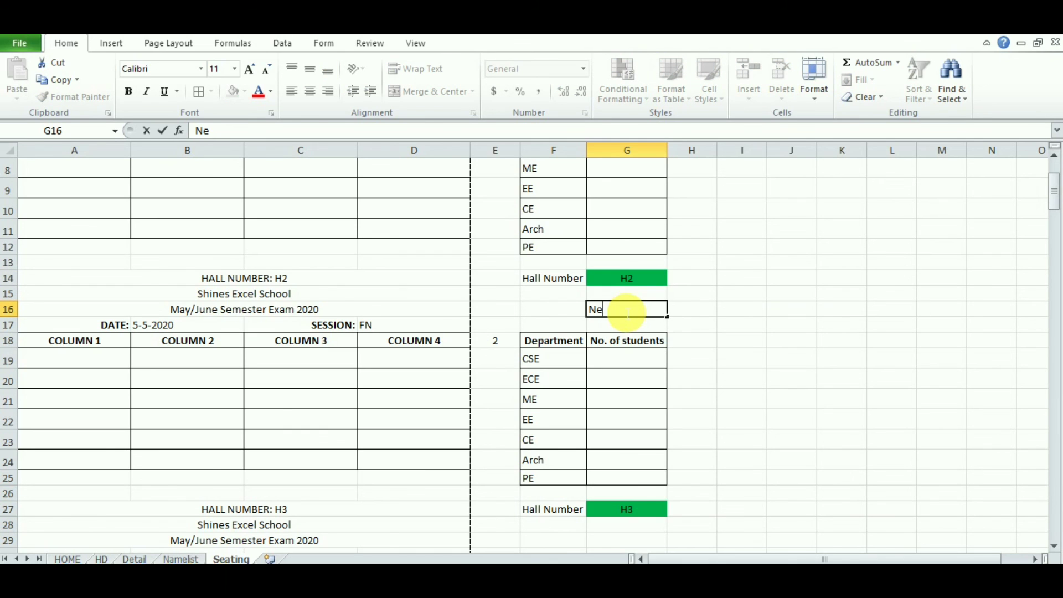
{"action": "type", "text": "xt hall"}
{"action": "left_click", "coordinate": [633, 308]}
{"action": "right_click", "coordinate": [630, 310]}
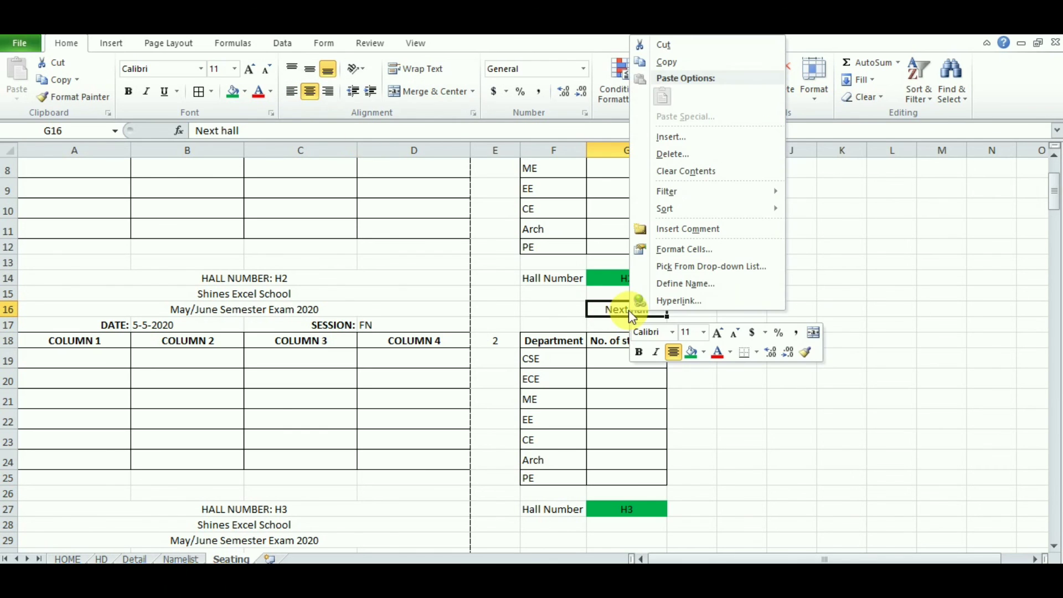
{"action": "left_click", "coordinate": [673, 301]}
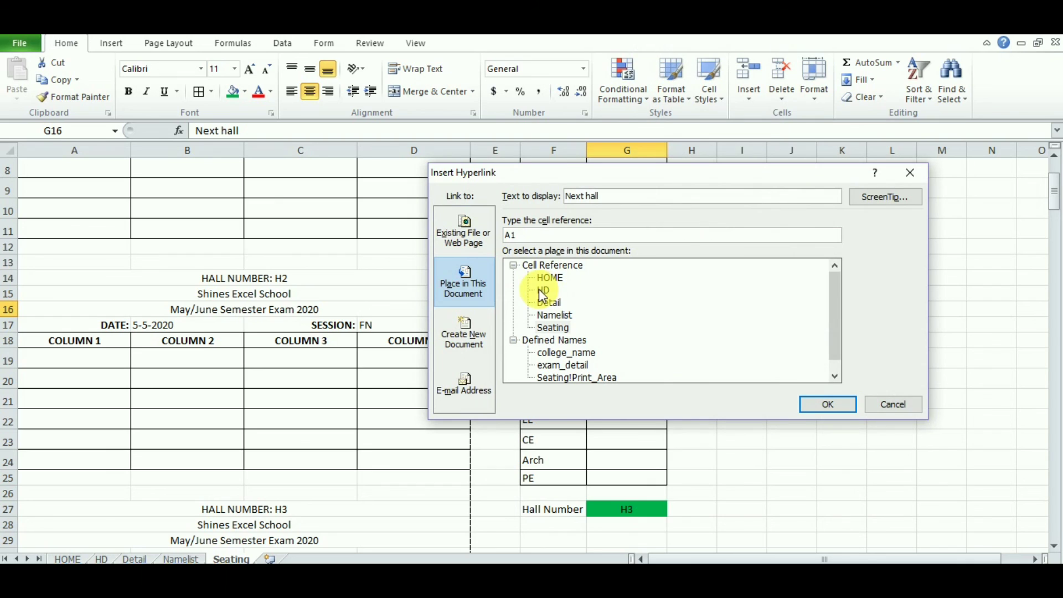
{"action": "left_click", "coordinate": [554, 327]}
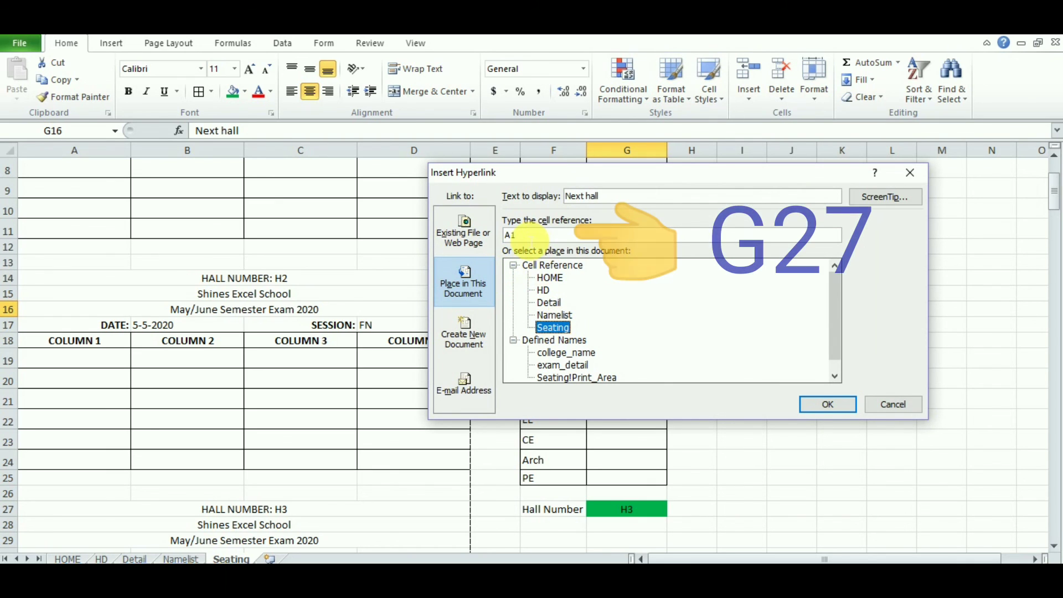
{"action": "left_click_drag", "start_coordinate": [525, 237], "coordinate": [497, 236]}
{"action": "type", "text": "G"}
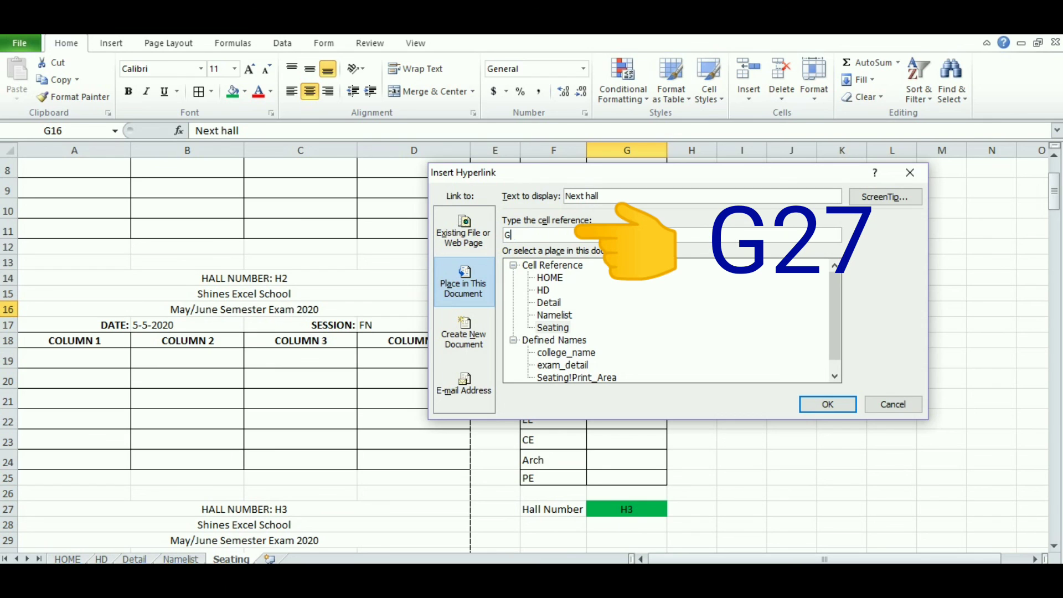
{"action": "type", "text": "27"}
{"action": "left_click", "coordinate": [814, 405]}
{"action": "left_click", "coordinate": [810, 403]}
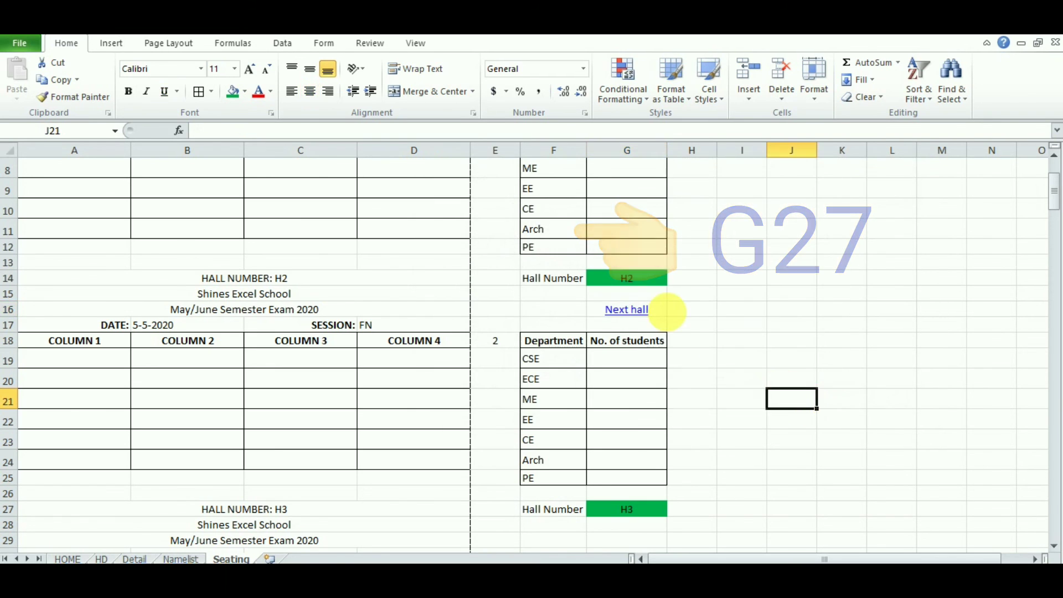
Step: Follow the G16 link and confirm the G27 dropdown still reads H3
{"action": "left_click", "coordinate": [638, 316]}
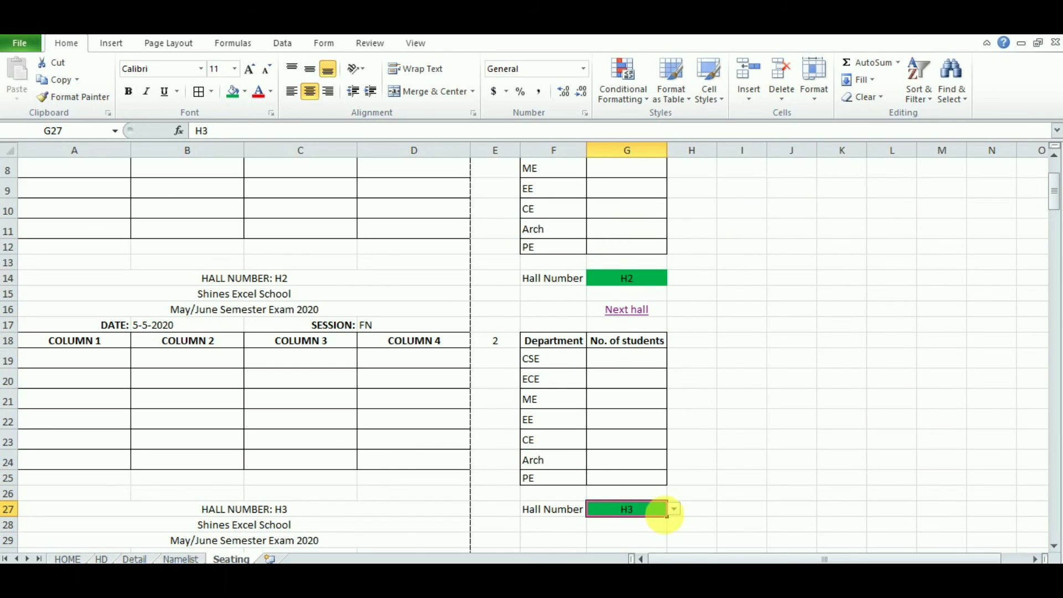
{"action": "left_click", "coordinate": [674, 510]}
{"action": "left_click", "coordinate": [675, 511]}
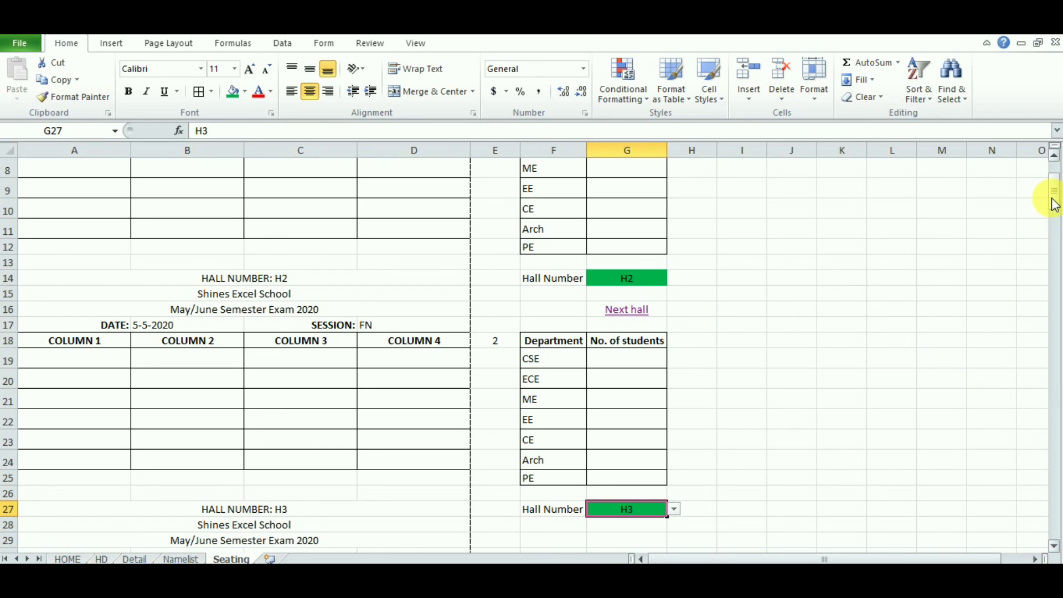
{"action": "left_click_drag", "start_coordinate": [1053, 205], "coordinate": [1053, 184]}
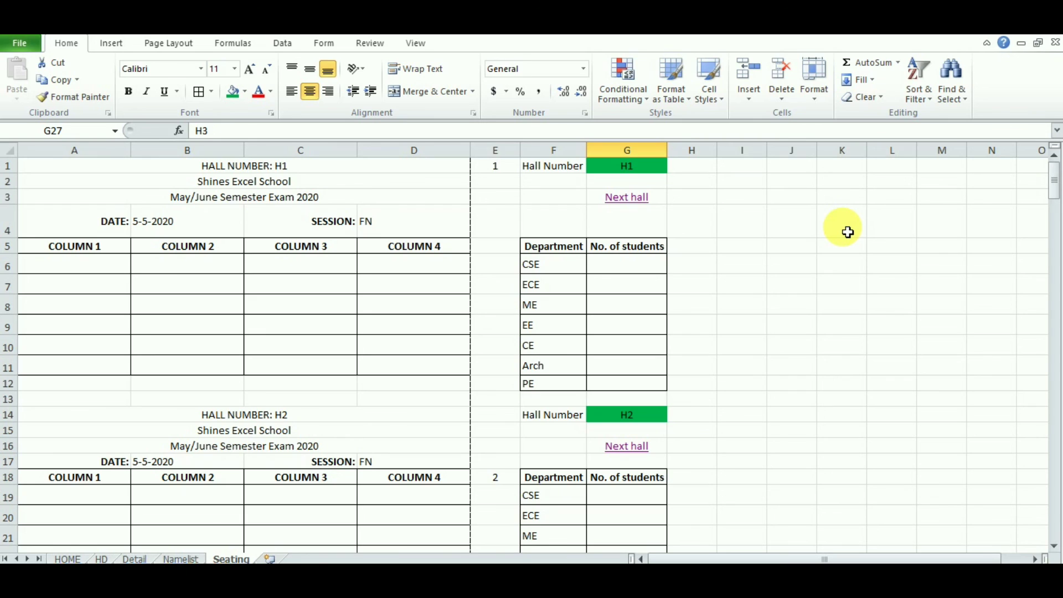
Step: Enter 'HOME' in cell H1 and centre it
{"action": "left_click", "coordinate": [700, 167]}
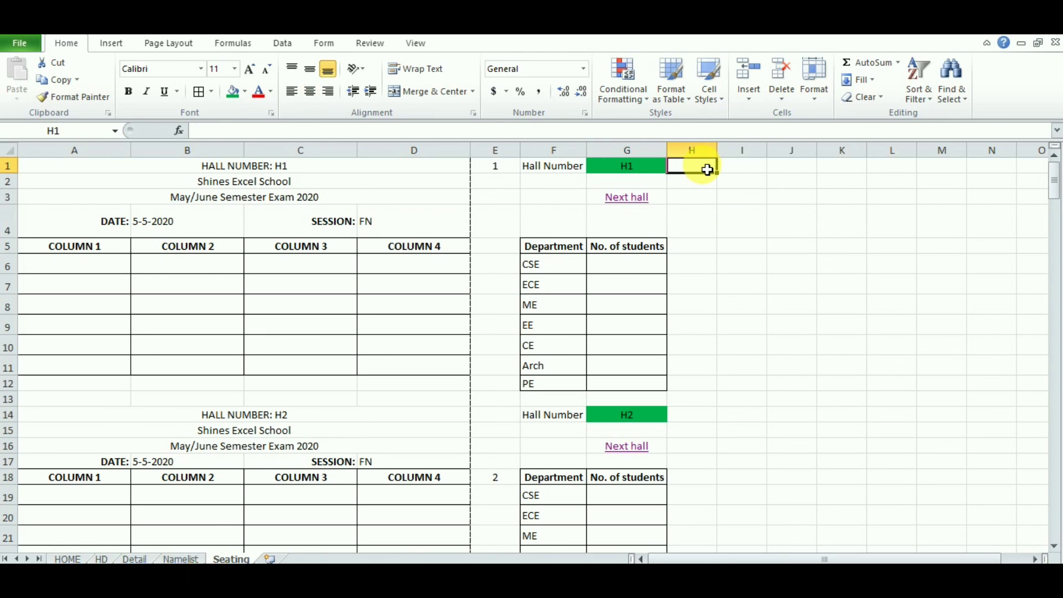
{"action": "type", "text": "HOME"}
{"action": "key", "text": "Return"}
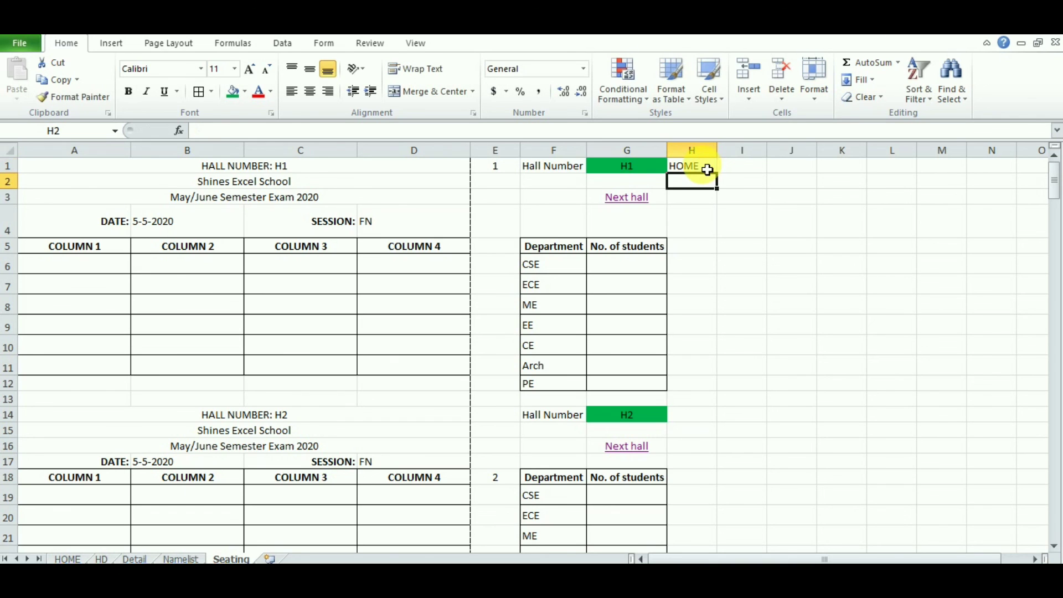
{"action": "left_click", "coordinate": [700, 167]}
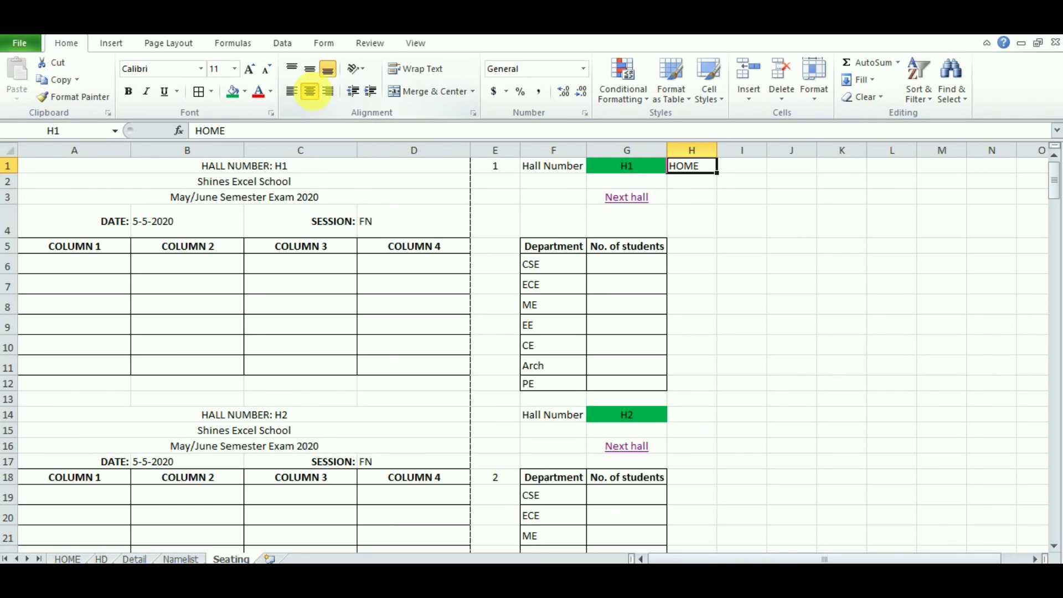
{"action": "left_click", "coordinate": [309, 92]}
Step: Hyperlink H1 to the HOME sheet, test it, and return via the Seating button
{"action": "right_click", "coordinate": [707, 172]}
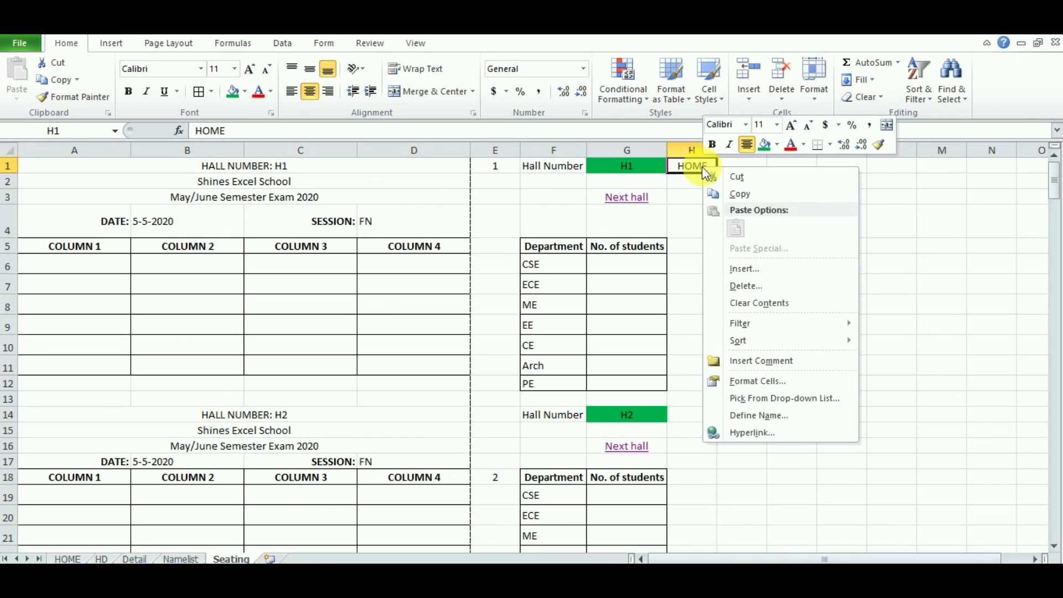
{"action": "left_click", "coordinate": [765, 437]}
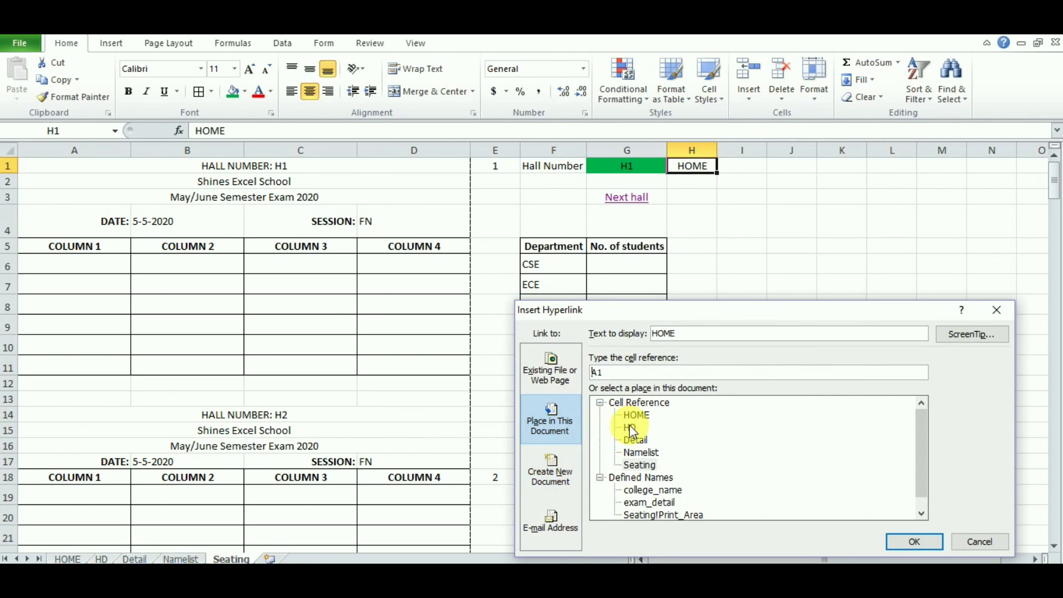
{"action": "left_click", "coordinate": [913, 540]}
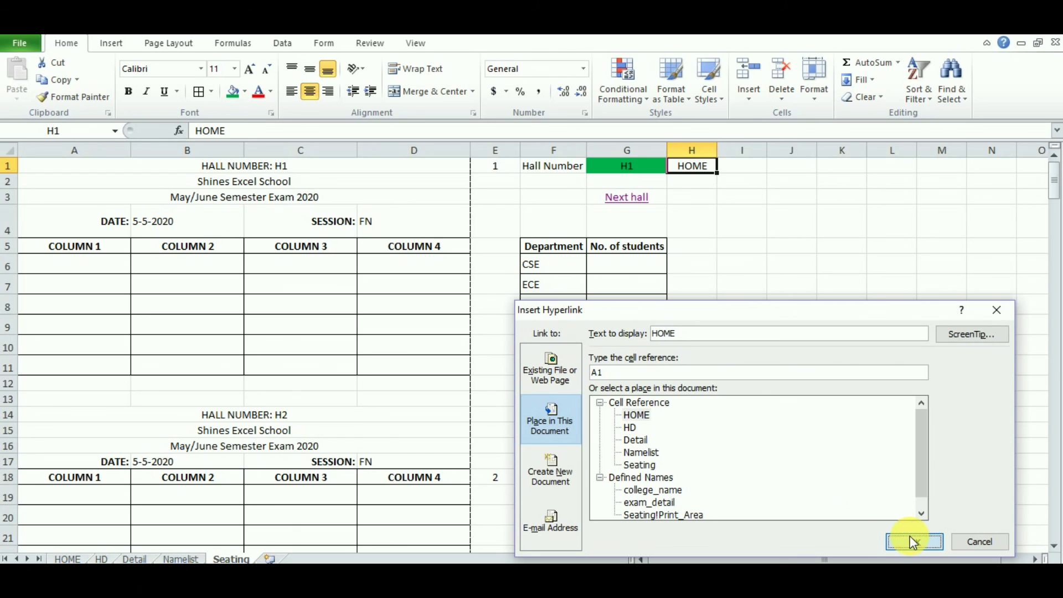
{"action": "left_click", "coordinate": [837, 382]}
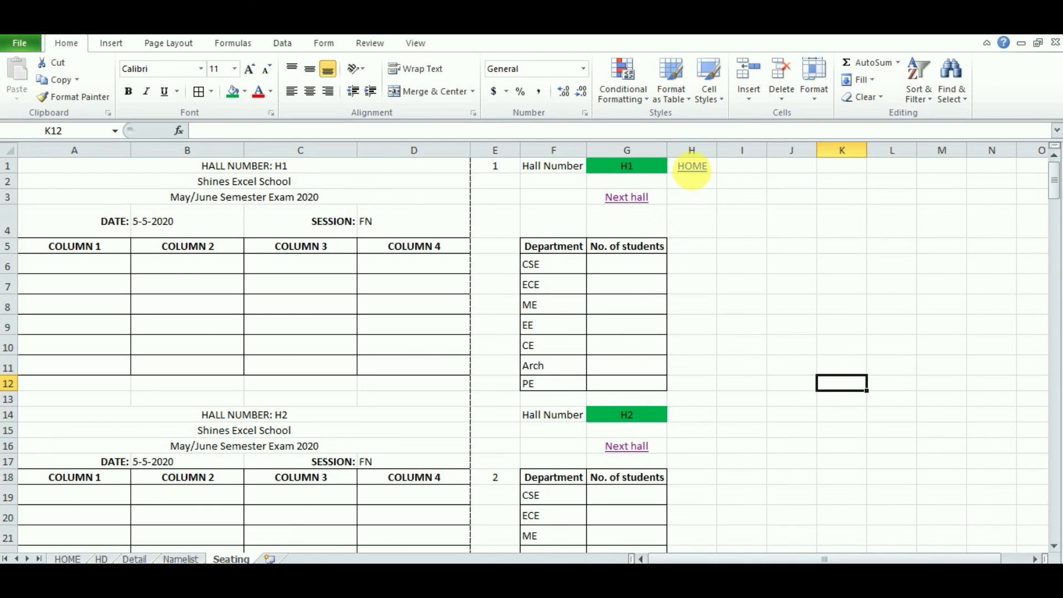
{"action": "left_click", "coordinate": [698, 169]}
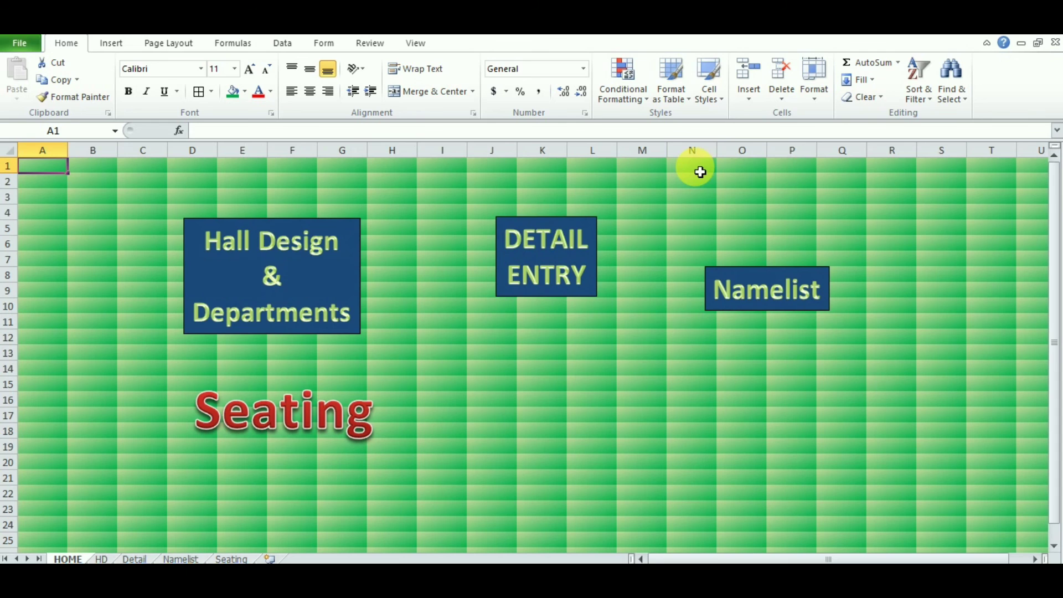
{"action": "left_click", "coordinate": [282, 418]}
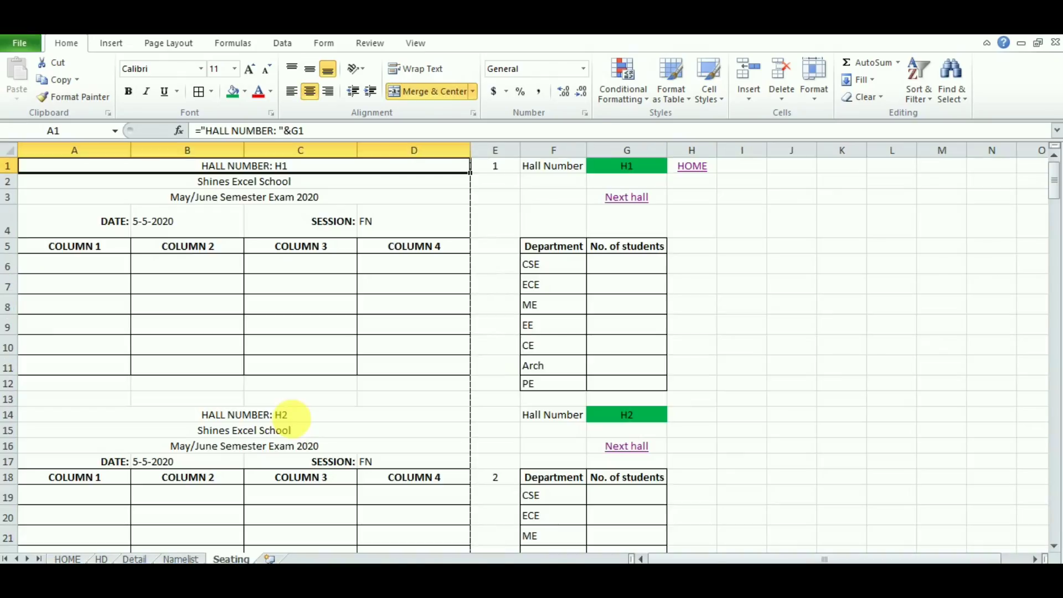